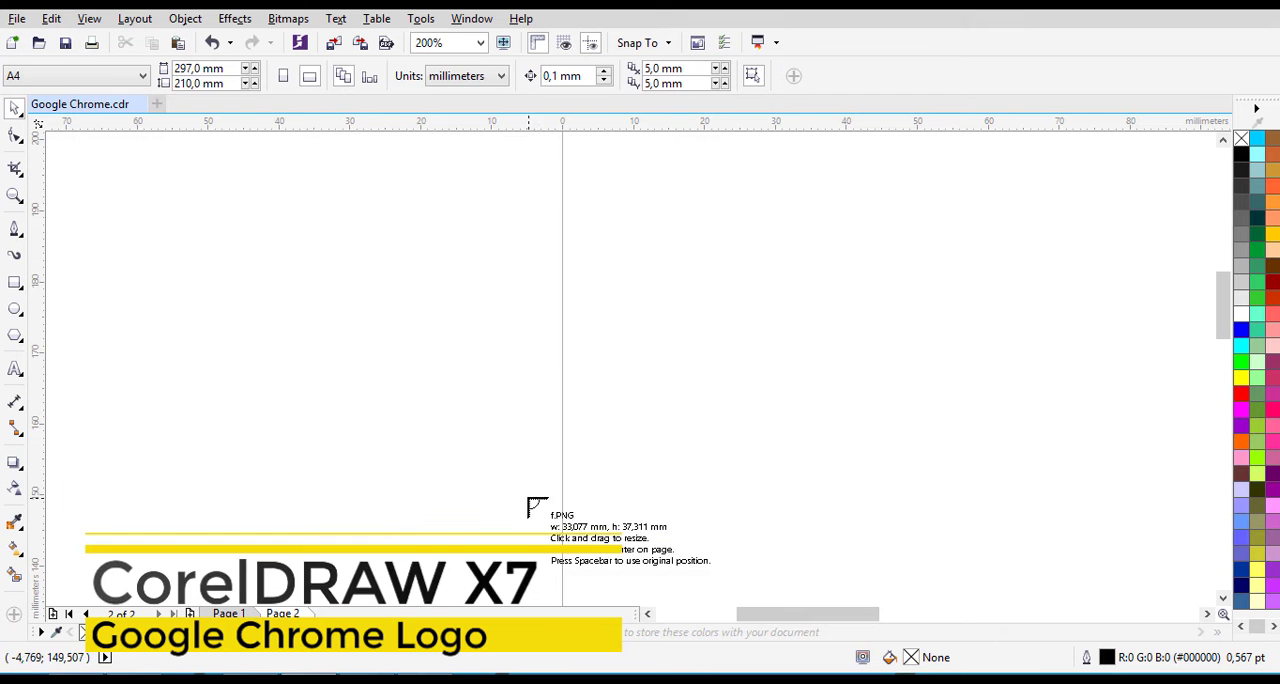
- Place the imported Chrome logo image f.PNG on Page 2's pasteboard, just outside the page's left edge
{"action": "left_click_drag", "start_coordinate": [129, 214], "coordinate": [452, 465]}
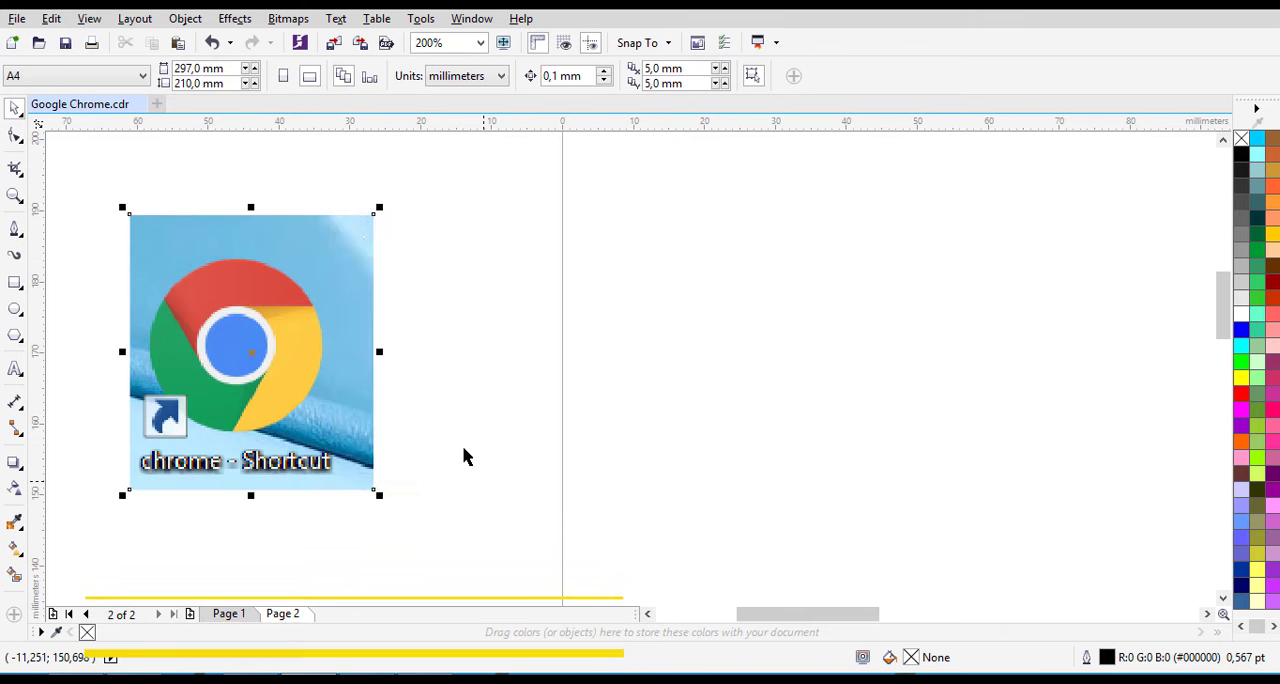
{"action": "left_click_drag", "start_coordinate": [277, 285], "coordinate": [446, 262]}
{"action": "left_click", "coordinate": [122, 314]}
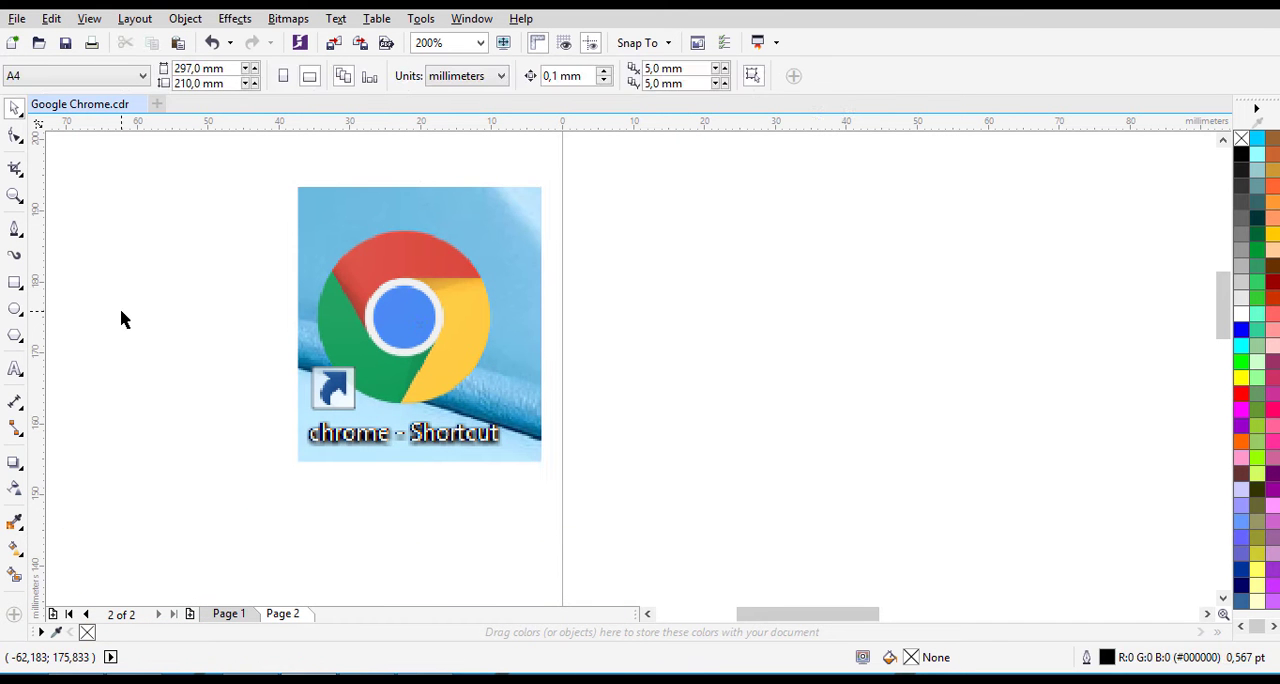
{"action": "left_click", "coordinate": [435, 284]}
{"action": "left_click", "coordinate": [600, 281]}
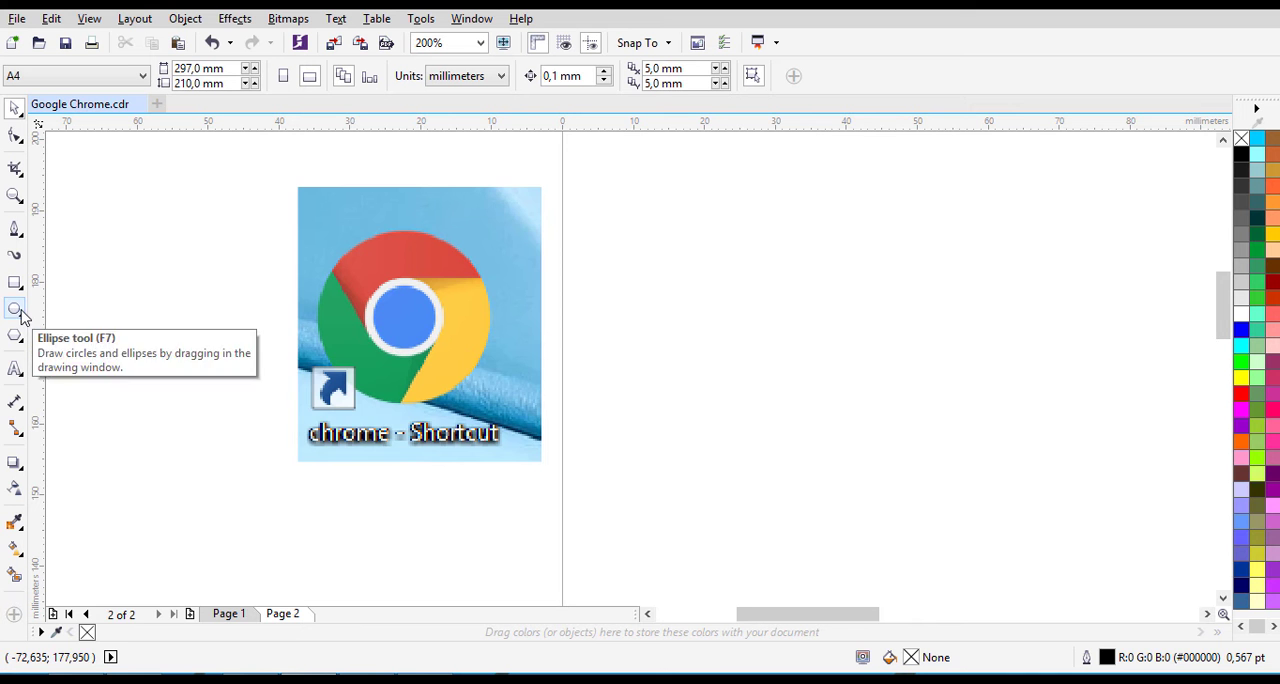
- Draw a circle about 9.1 mm in diameter and align it with the logo's blue center
{"action": "scroll", "coordinate": [424, 343], "scroll_direction": "up", "scroll_amount": 1}
{"action": "left_click", "coordinate": [1223, 141]}
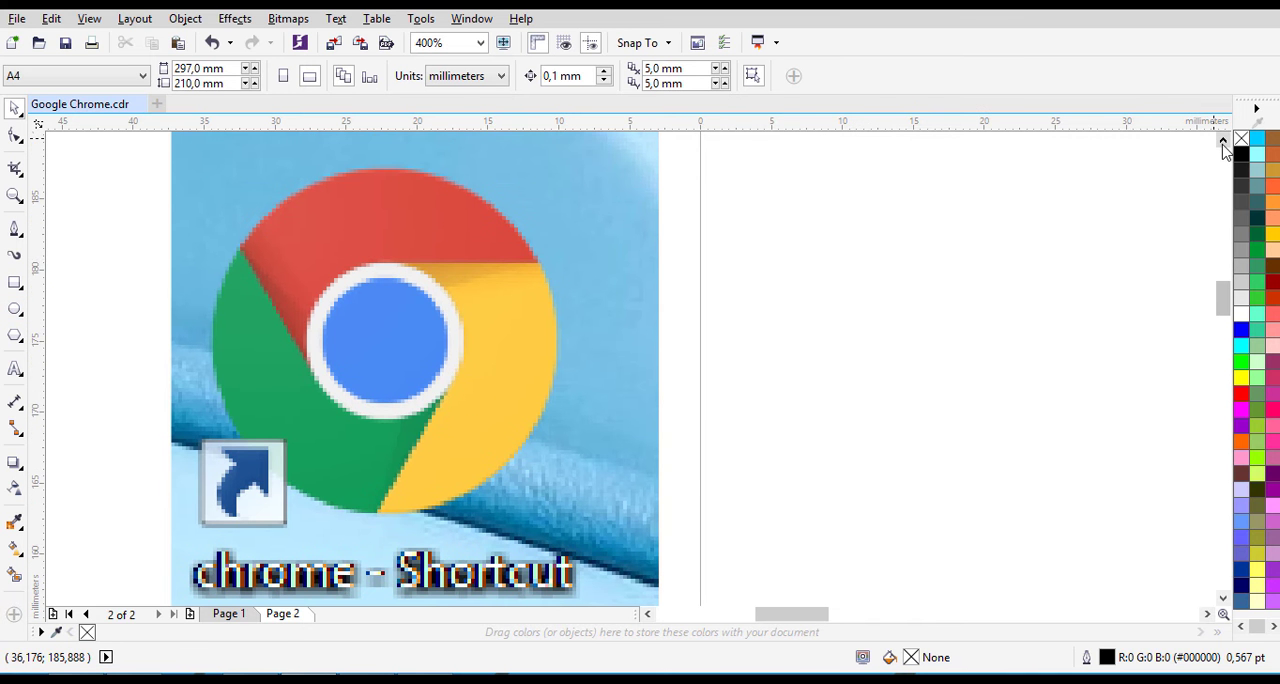
{"action": "left_click", "coordinate": [15, 309]}
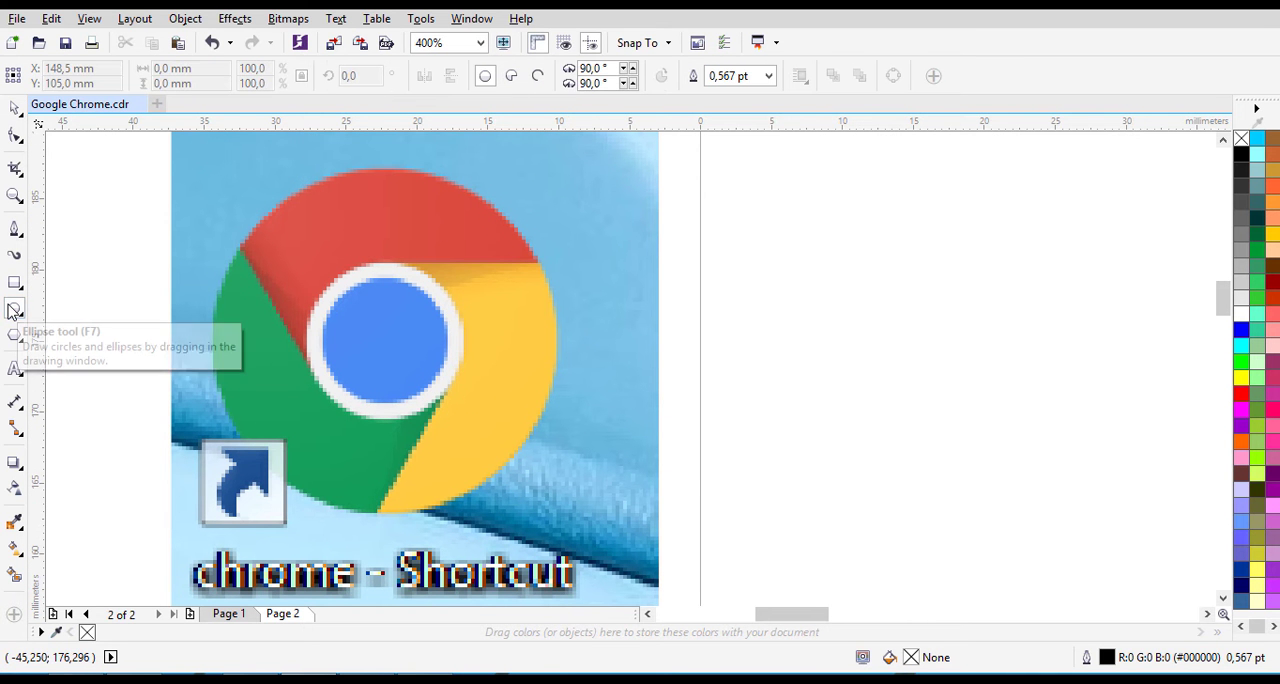
{"action": "left_click_drag", "start_coordinate": [345, 297], "coordinate": [474, 409]}
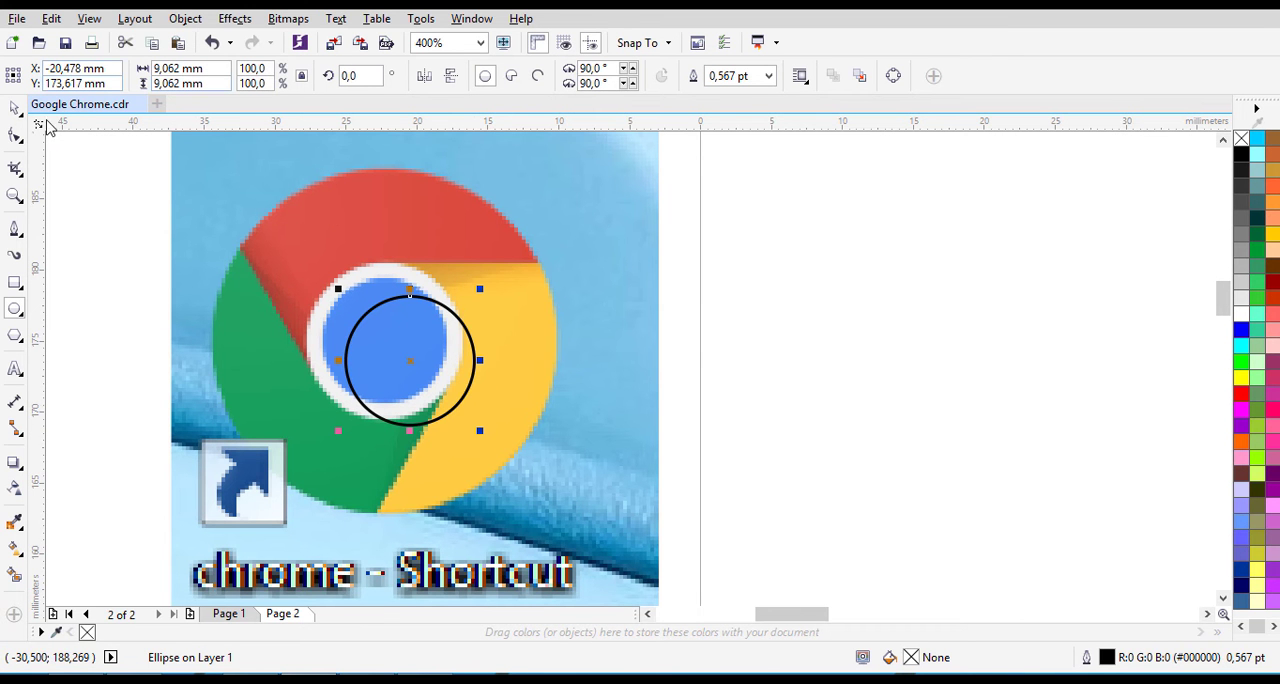
{"action": "left_click", "coordinate": [14, 109]}
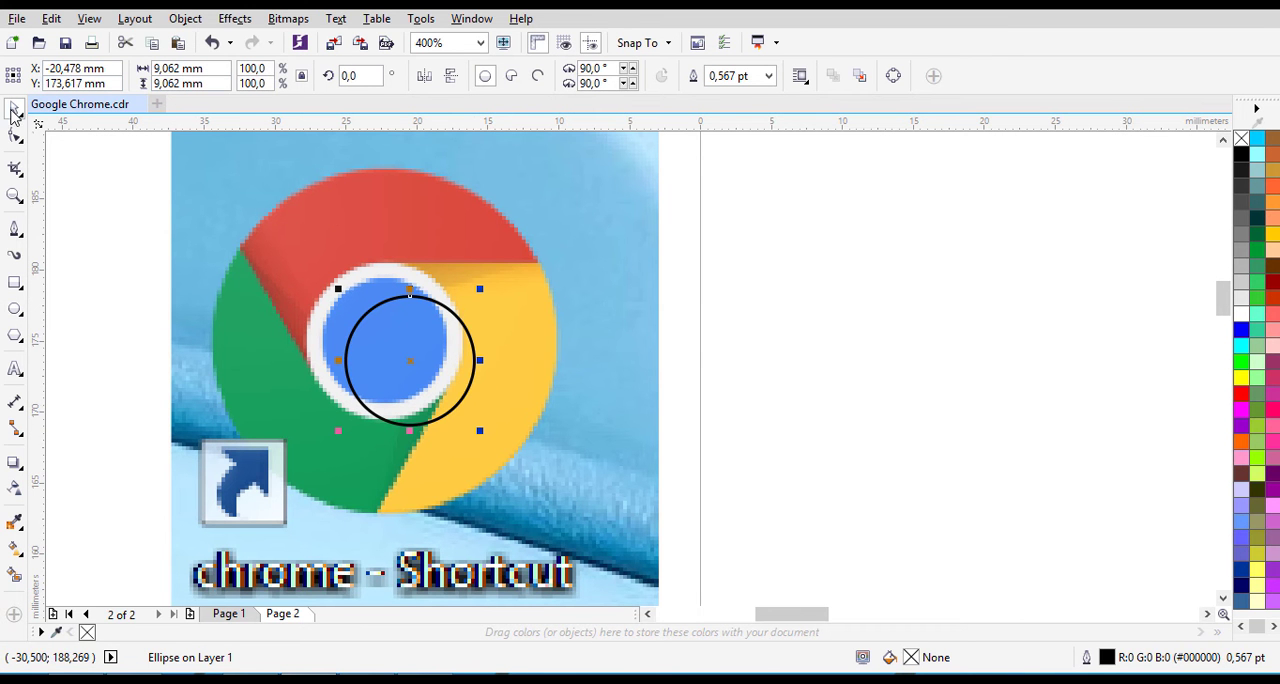
{"action": "left_click", "coordinate": [15, 309]}
{"action": "left_click_drag", "start_coordinate": [362, 312], "coordinate": [362, 312]}
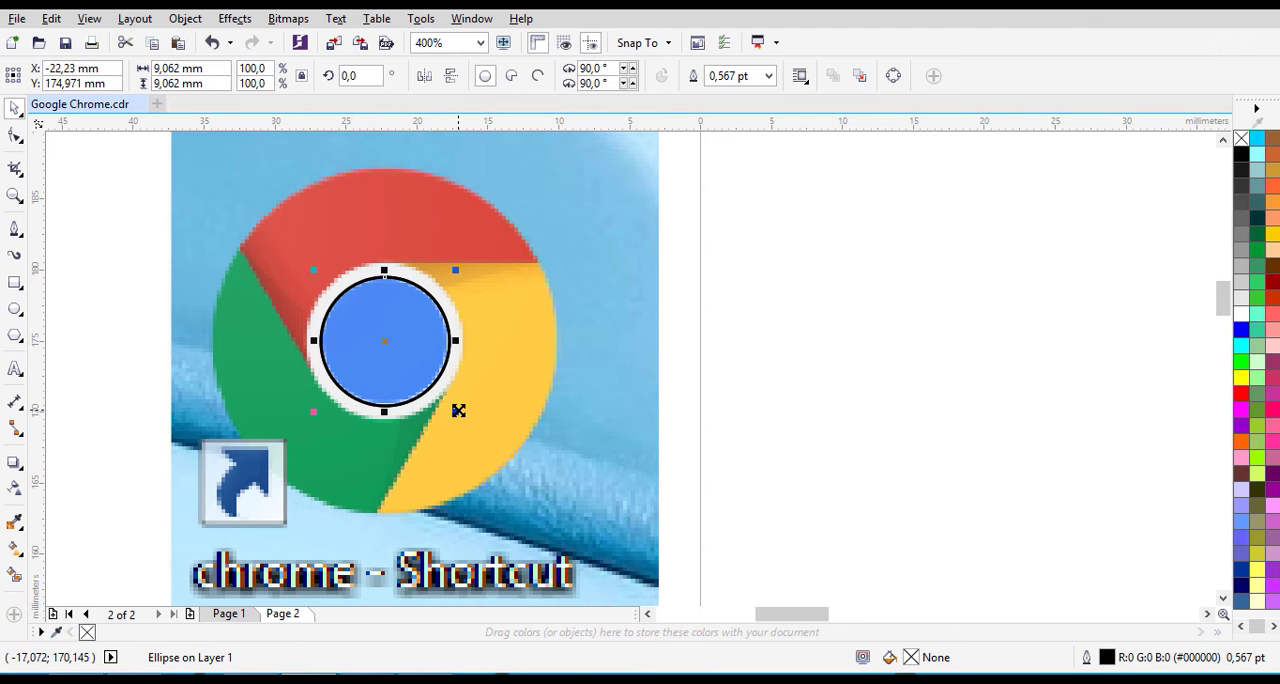
- Add two concentric scaled copies of the circle, about 10.8 mm and 24.3 mm in diameter, tracing the white ring and the logo's outer edge
{"action": "left_click_drag", "start_coordinate": [458, 410], "coordinate": [470, 431]}
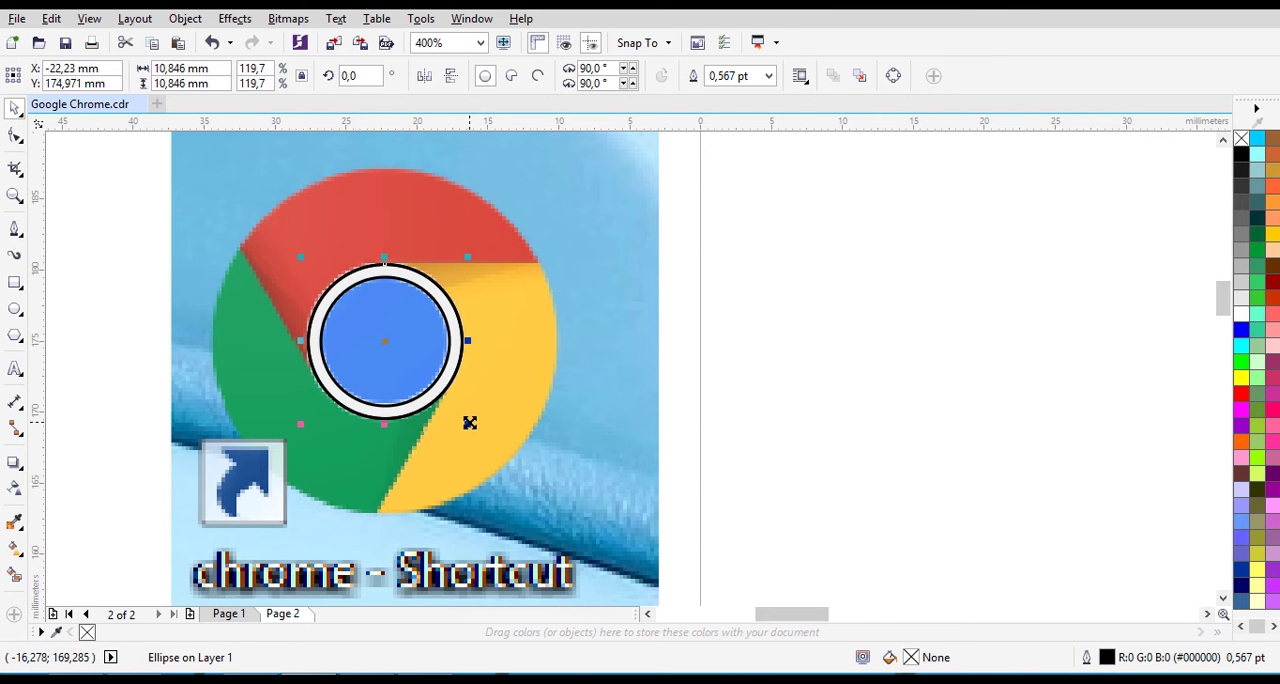
{"action": "left_click_drag", "start_coordinate": [468, 424], "coordinate": [562, 522]}
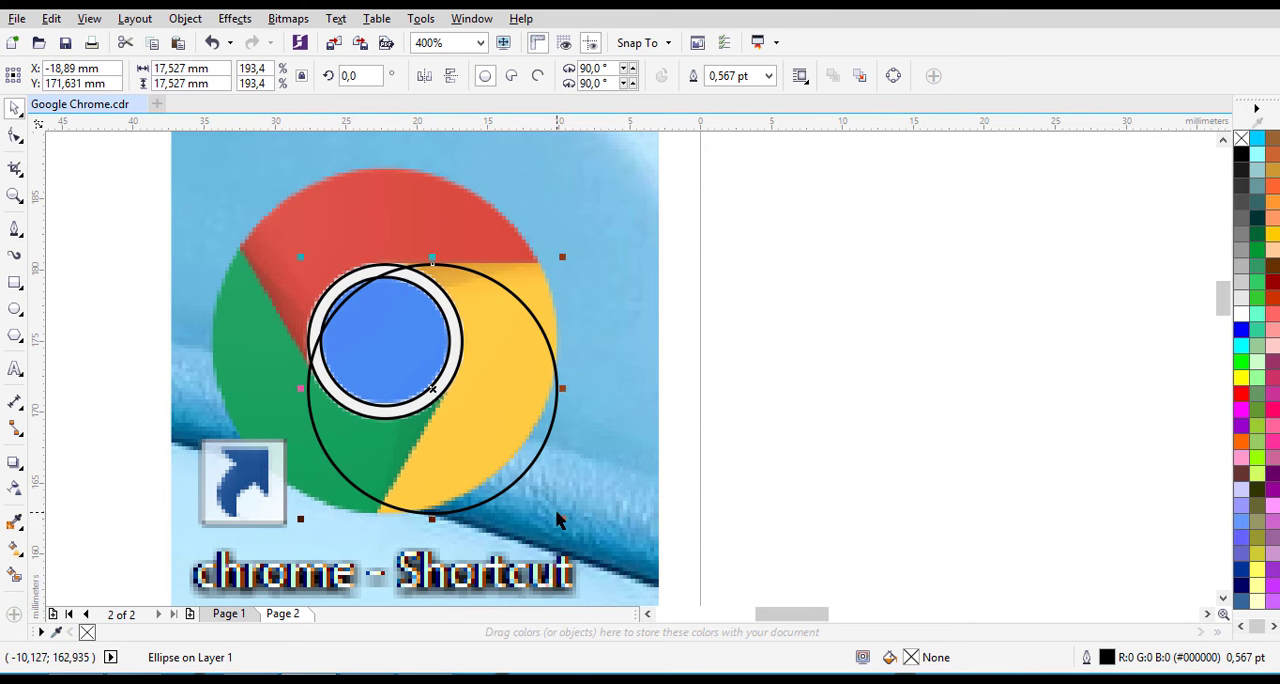
{"action": "key", "text": "ctrl+z"}
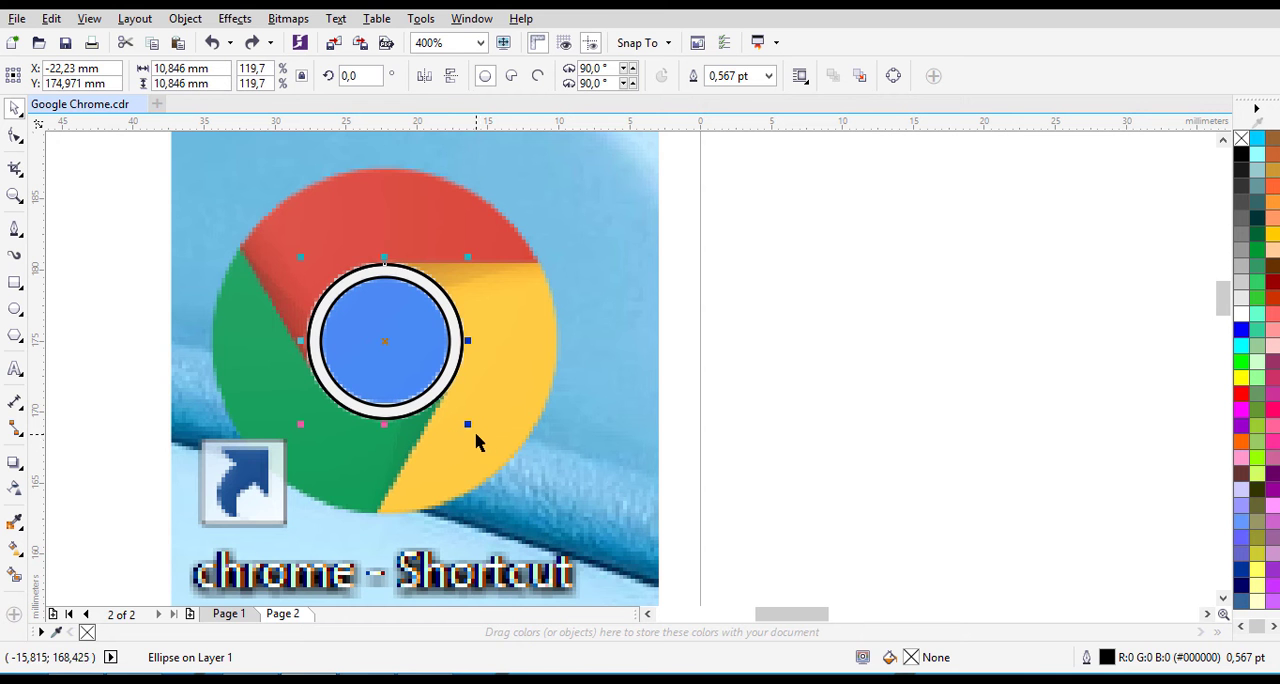
{"action": "left_click_drag", "start_coordinate": [468, 426], "coordinate": [490, 445]}
{"action": "left_click_drag", "start_coordinate": [470, 428], "coordinate": [562, 526]}
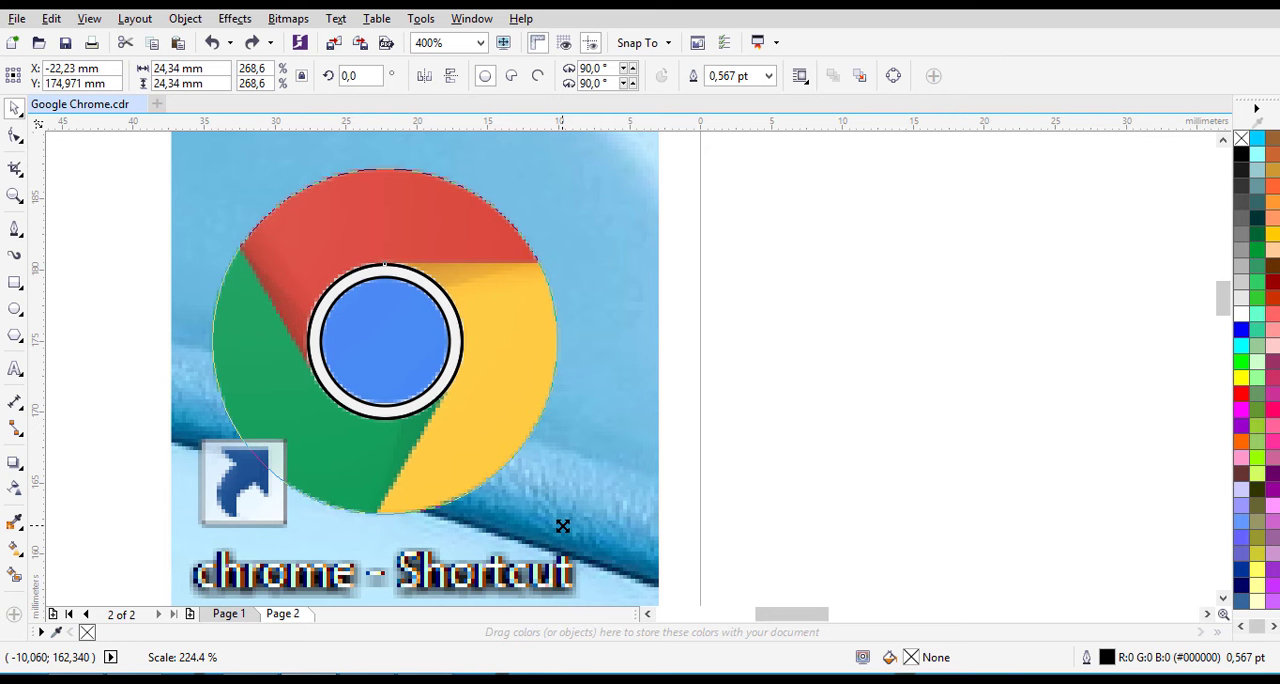
{"action": "left_click_drag", "start_coordinate": [562, 526], "coordinate": [562, 526]}
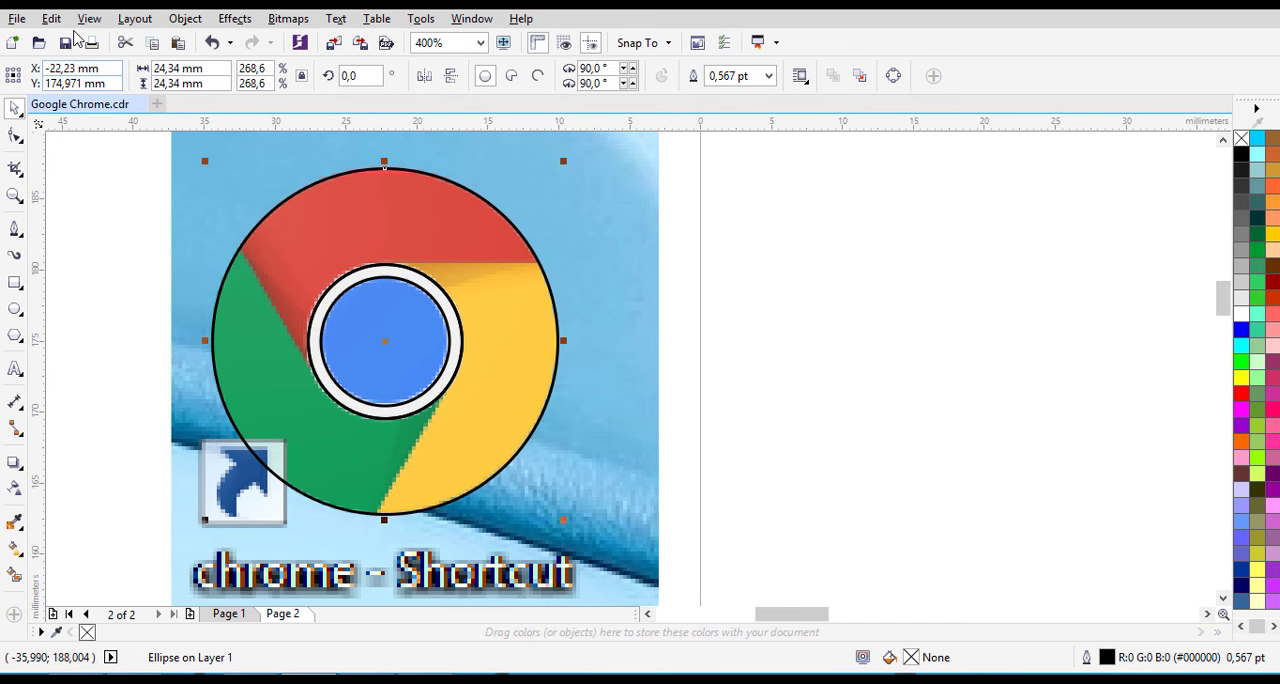
{"action": "left_click", "coordinate": [100, 236]}
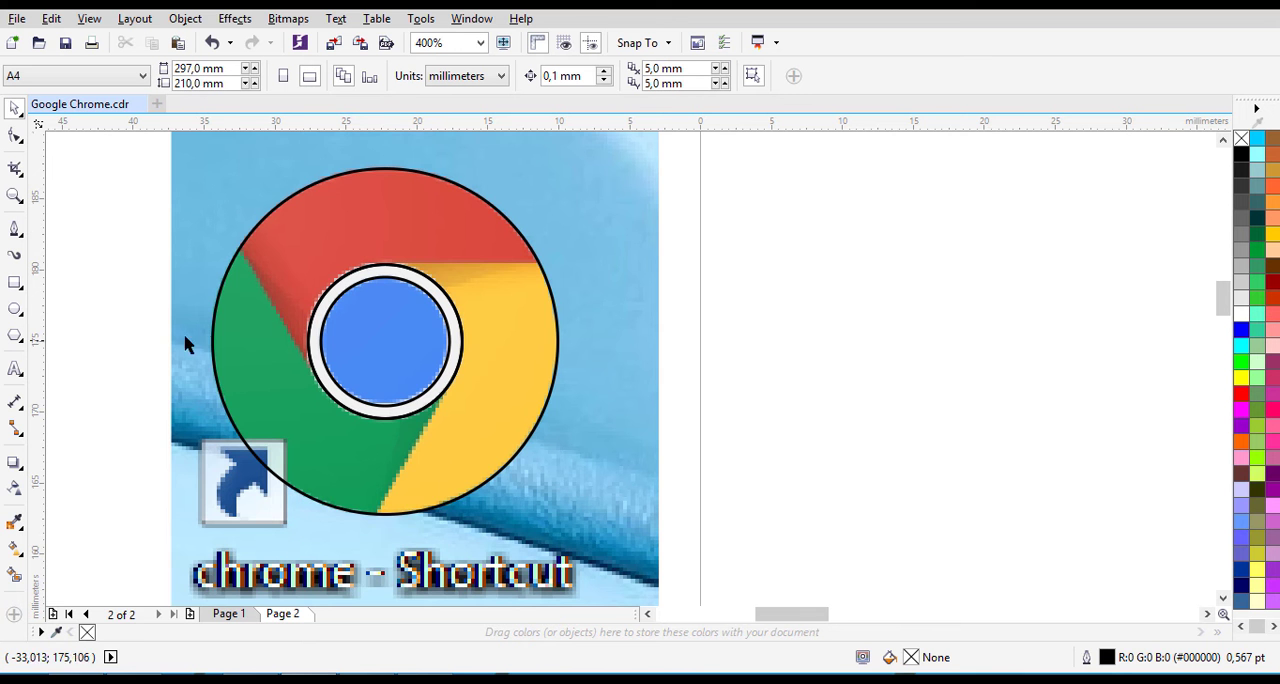
- Draw an upright rectangle about 9.6 by 15.5 mm over the logo's upper-left part and set its outline width to Hairline
{"action": "scroll", "coordinate": [330, 251], "scroll_direction": "up", "scroll_amount": 1}
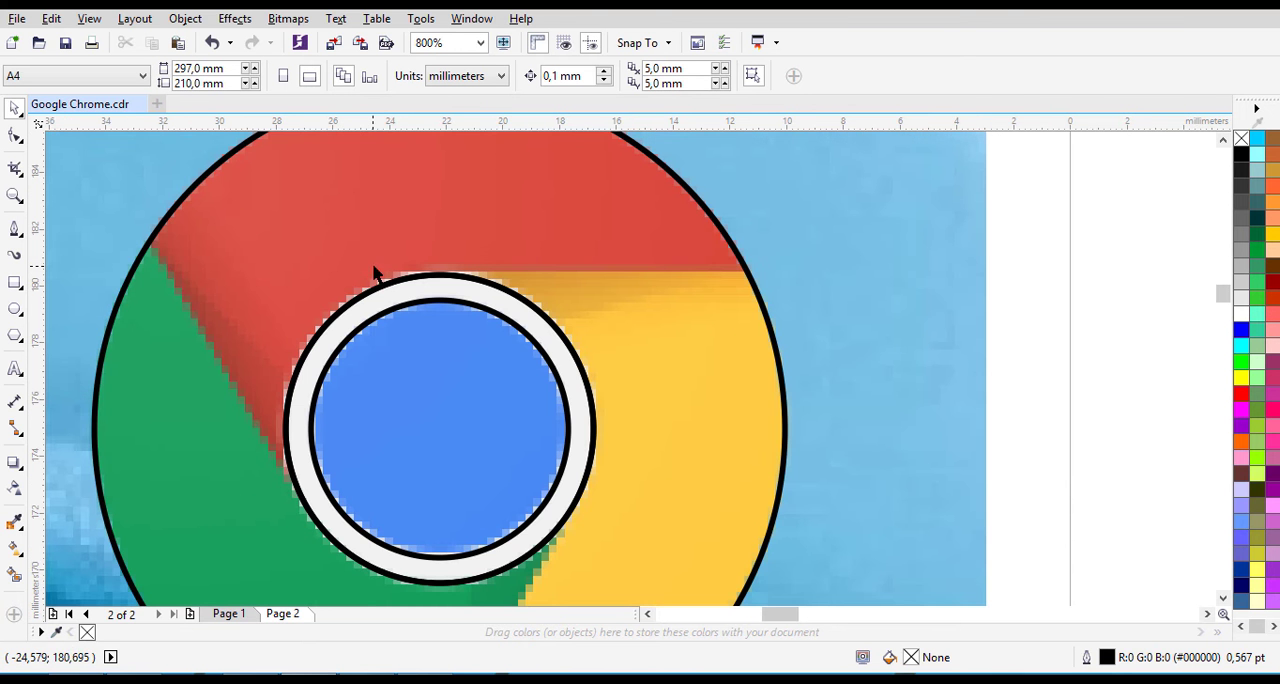
{"action": "scroll", "coordinate": [150, 245], "scroll_direction": "down", "scroll_amount": 1}
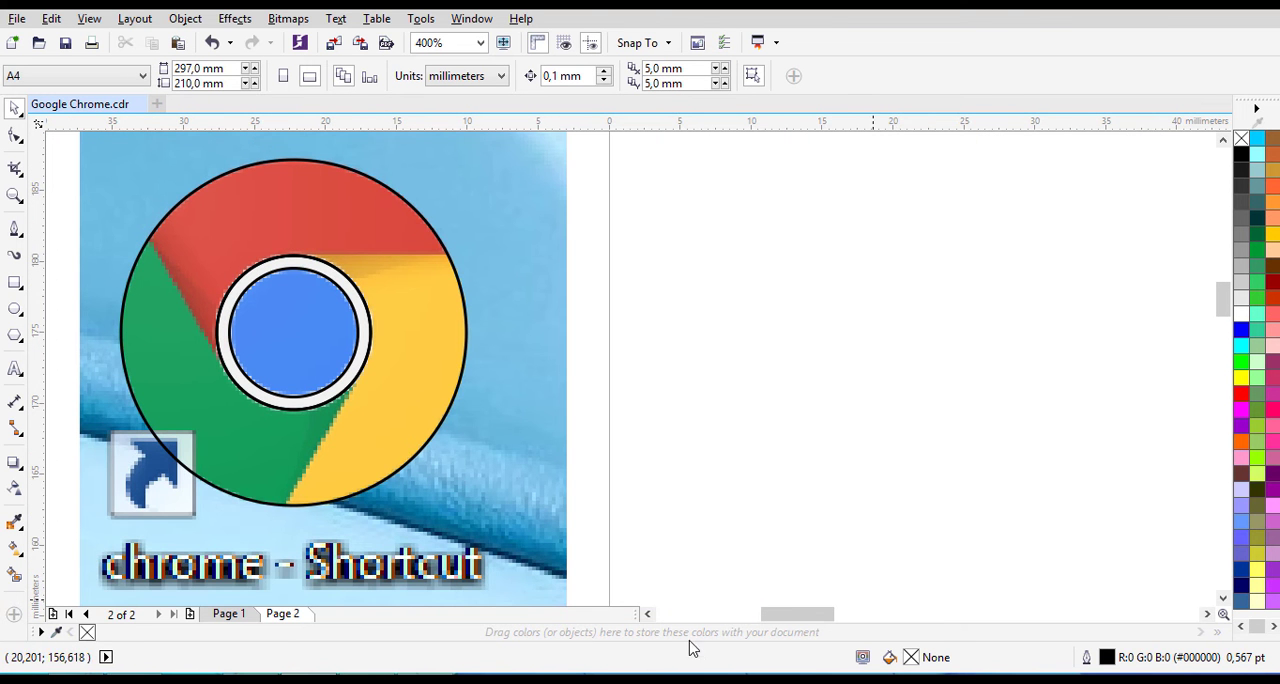
{"action": "left_click", "coordinate": [648, 614]}
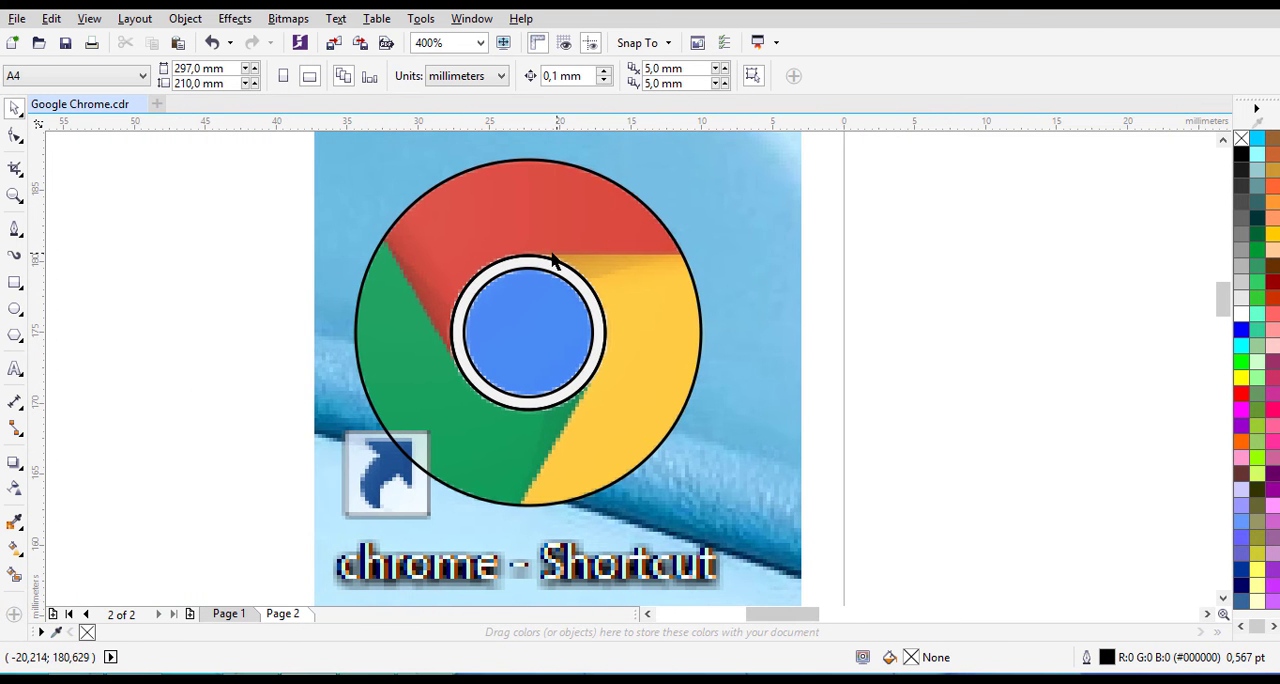
{"action": "scroll", "coordinate": [551, 259], "scroll_direction": "up", "scroll_amount": 1}
{"action": "scroll", "coordinate": [549, 259], "scroll_direction": "down", "scroll_amount": 1}
{"action": "left_click", "coordinate": [14, 284]}
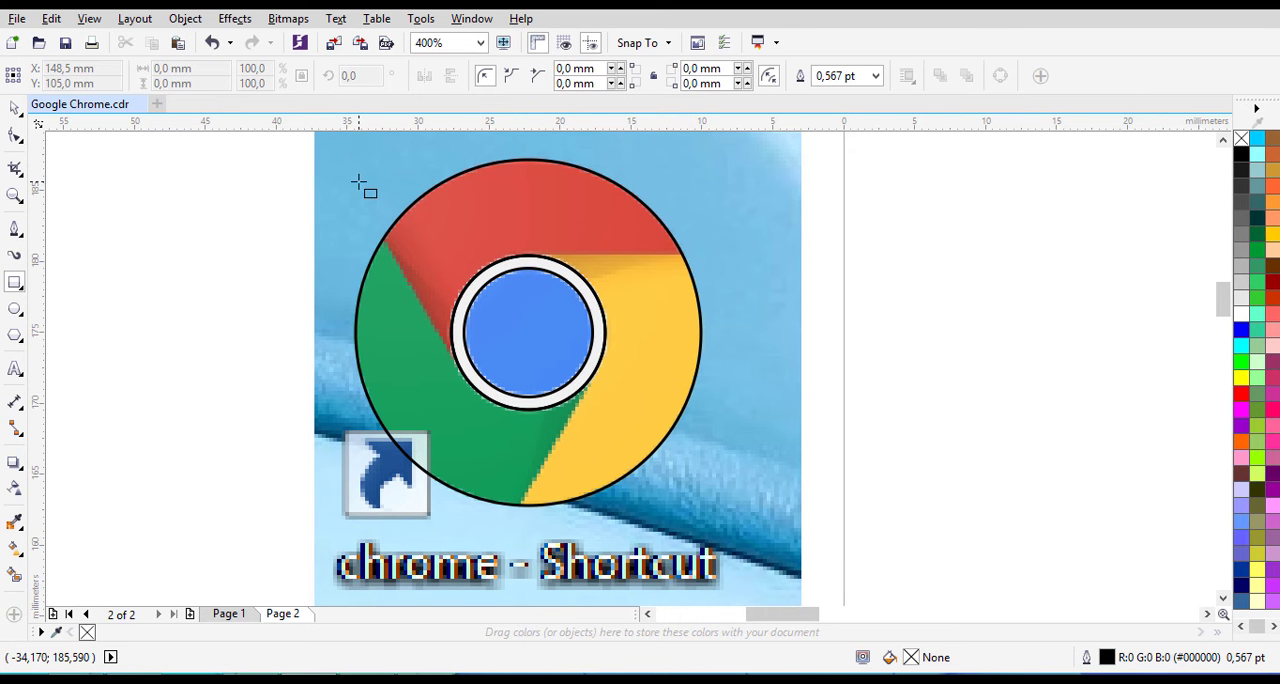
{"action": "mouse_move", "coordinate": [358, 182]}
{"action": "left_mouse_down"}
{"action": "mouse_move", "coordinate": [496, 341]}
{"action": "mouse_move", "coordinate": [516, 396]}
{"action": "mouse_move", "coordinate": [494, 402]}
{"action": "left_mouse_up"}
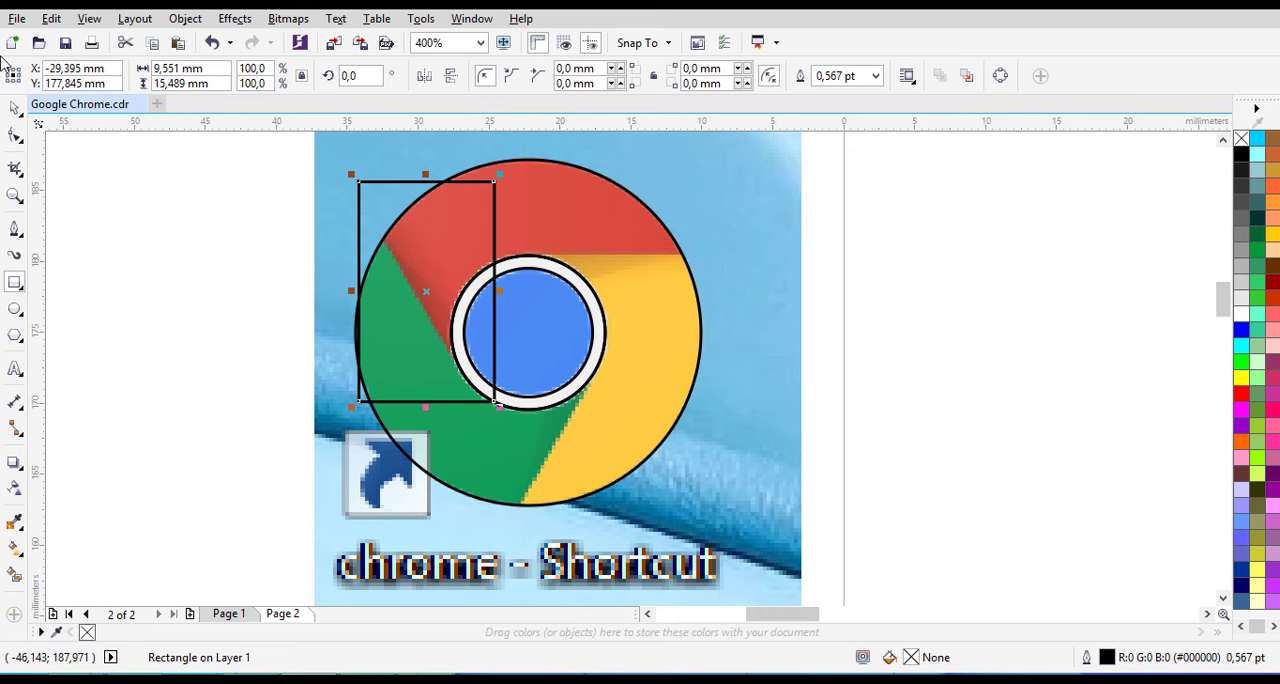
{"action": "left_click", "coordinate": [14, 107]}
{"action": "left_click", "coordinate": [875, 75]}
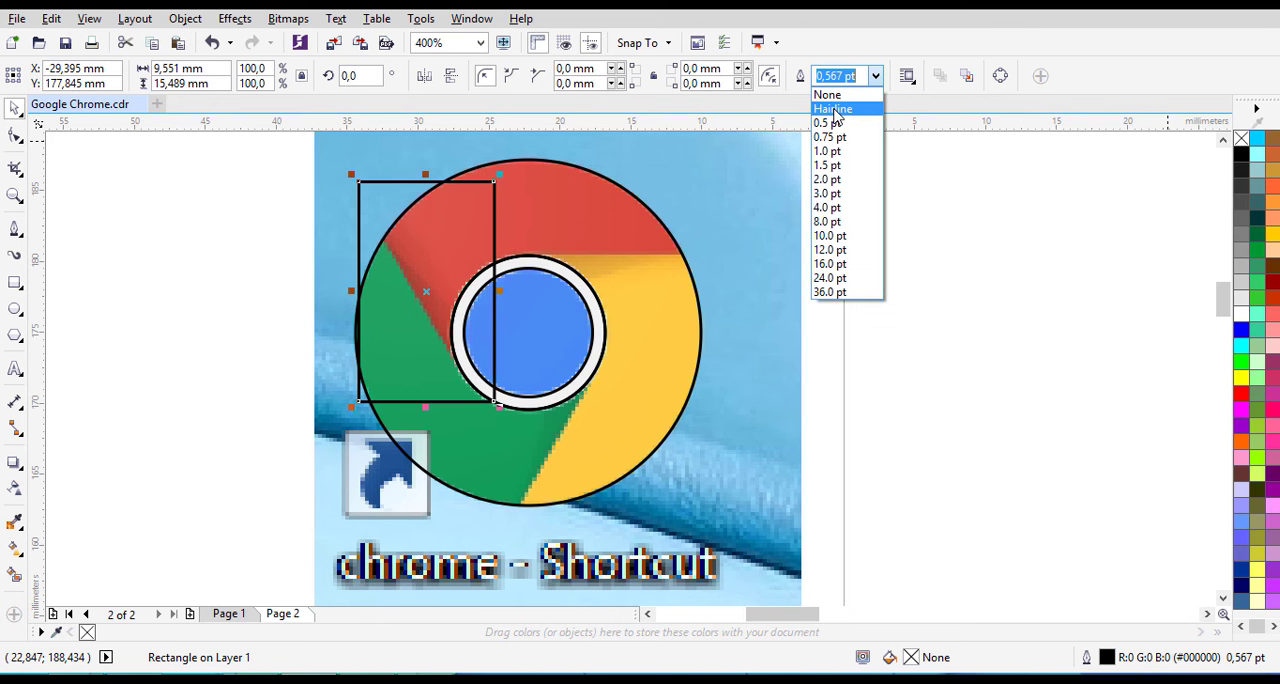
{"action": "left_click", "coordinate": [835, 115]}
- Rotate the rectangle to about 31.5° and move it so its long edge follows the boundary between the red and green areas
{"action": "left_click", "coordinate": [477, 214]}
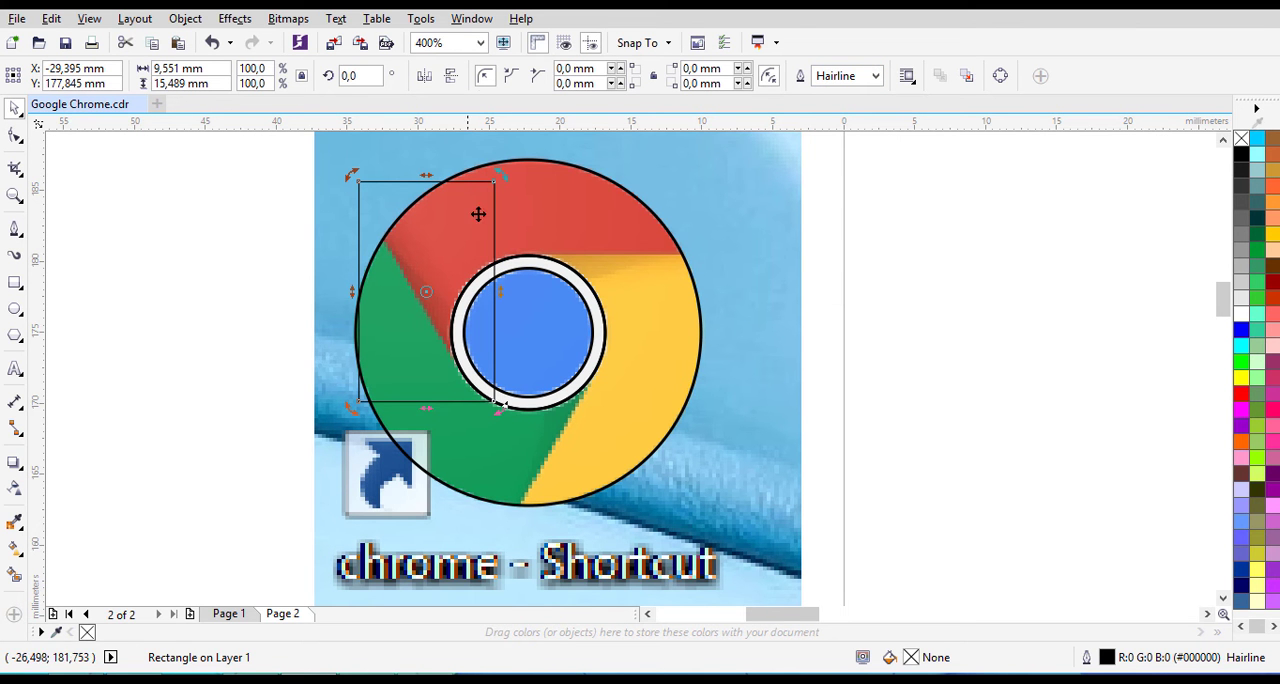
{"action": "left_click_drag", "start_coordinate": [501, 172], "coordinate": [434, 152]}
{"action": "left_click", "coordinate": [440, 254]}
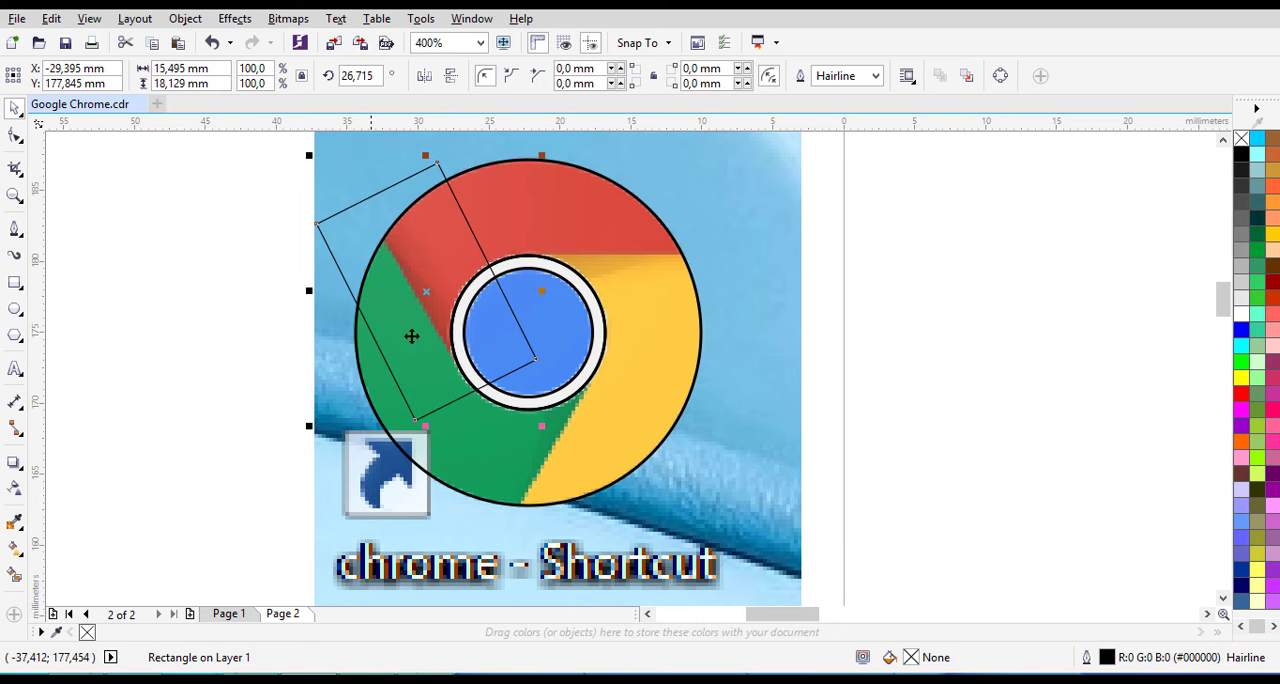
{"action": "left_click_drag", "start_coordinate": [411, 336], "coordinate": [448, 283]}
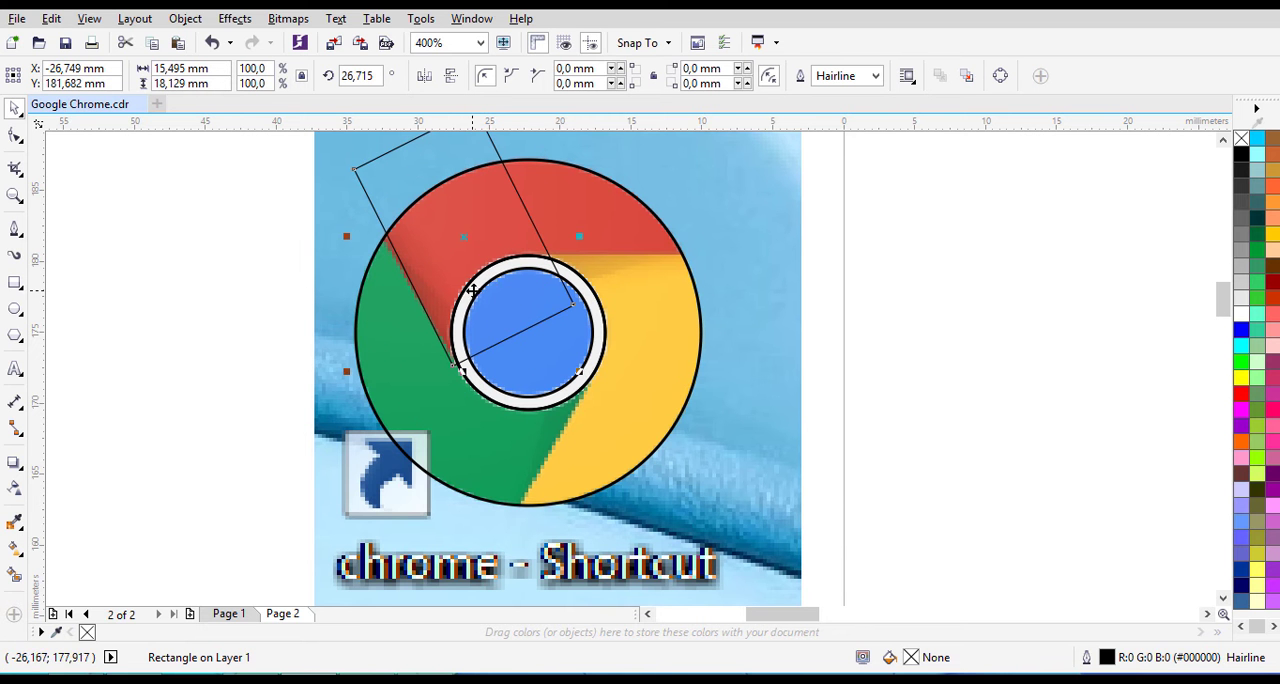
{"action": "left_click", "coordinate": [488, 227]}
{"action": "left_click_drag", "start_coordinate": [588, 378], "coordinate": [586, 360]}
{"action": "scroll", "coordinate": [500, 270], "scroll_direction": "up", "scroll_amount": 2}
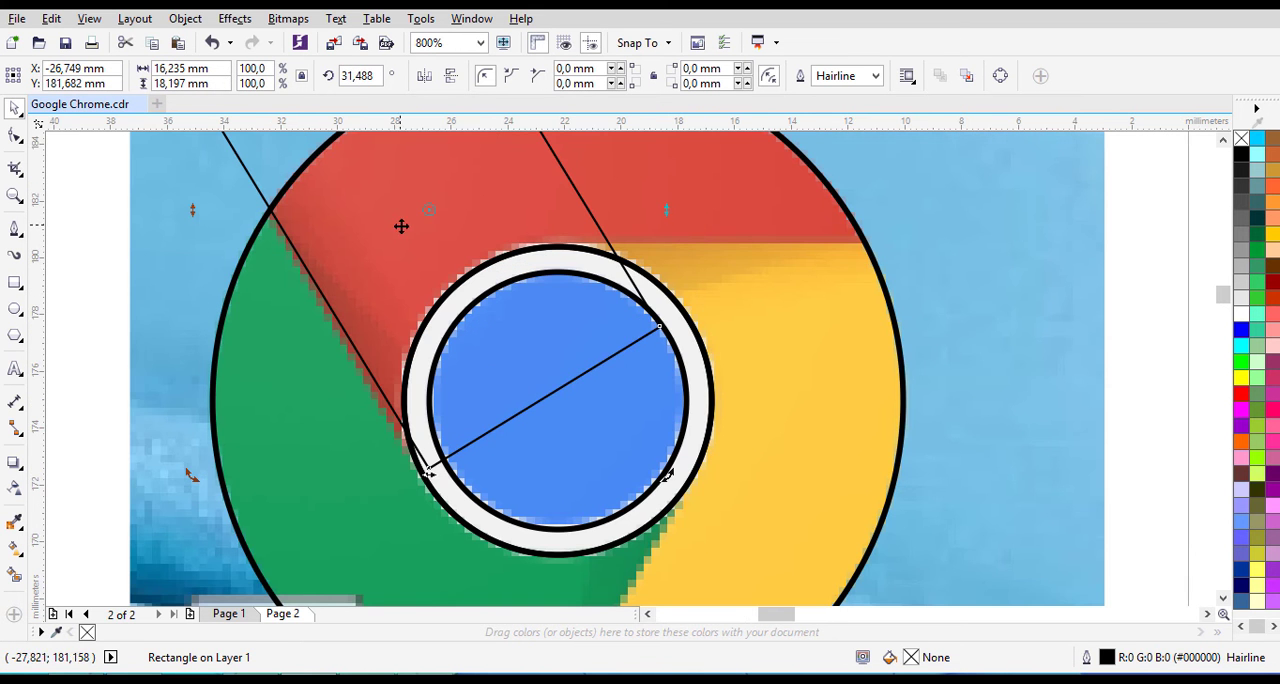
{"action": "left_click_drag", "start_coordinate": [401, 226], "coordinate": [419, 261]}
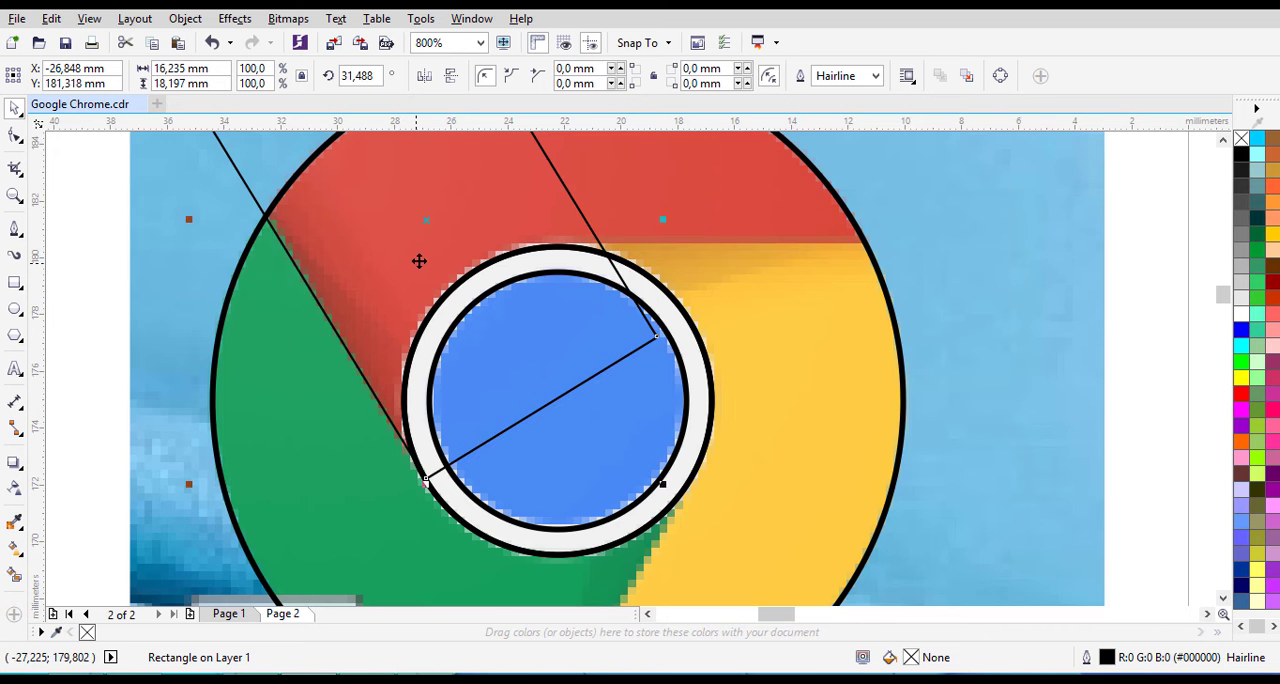
{"action": "scroll", "coordinate": [419, 261], "scroll_direction": "down", "scroll_amount": 2}
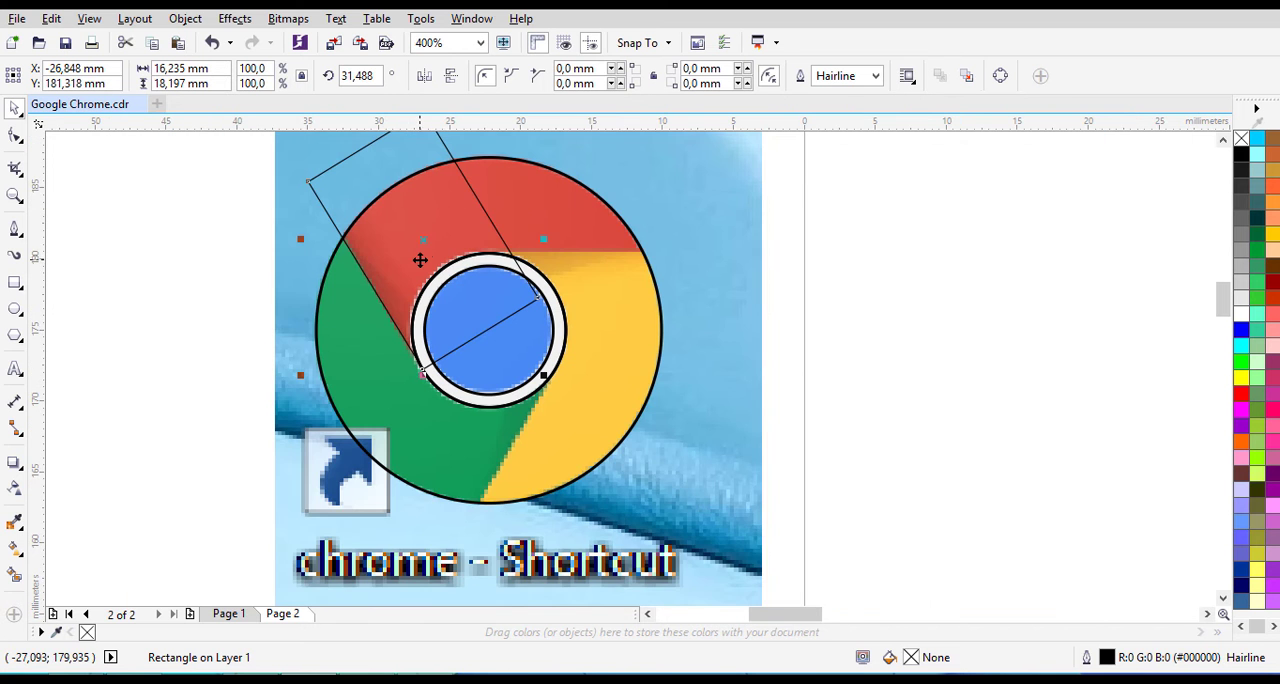
- Draw a Hairline rectangle about 23.7 by 8.5 mm over the red area, with its lower edge along the red-yellow boundary
{"action": "left_click", "coordinate": [1222, 143]}
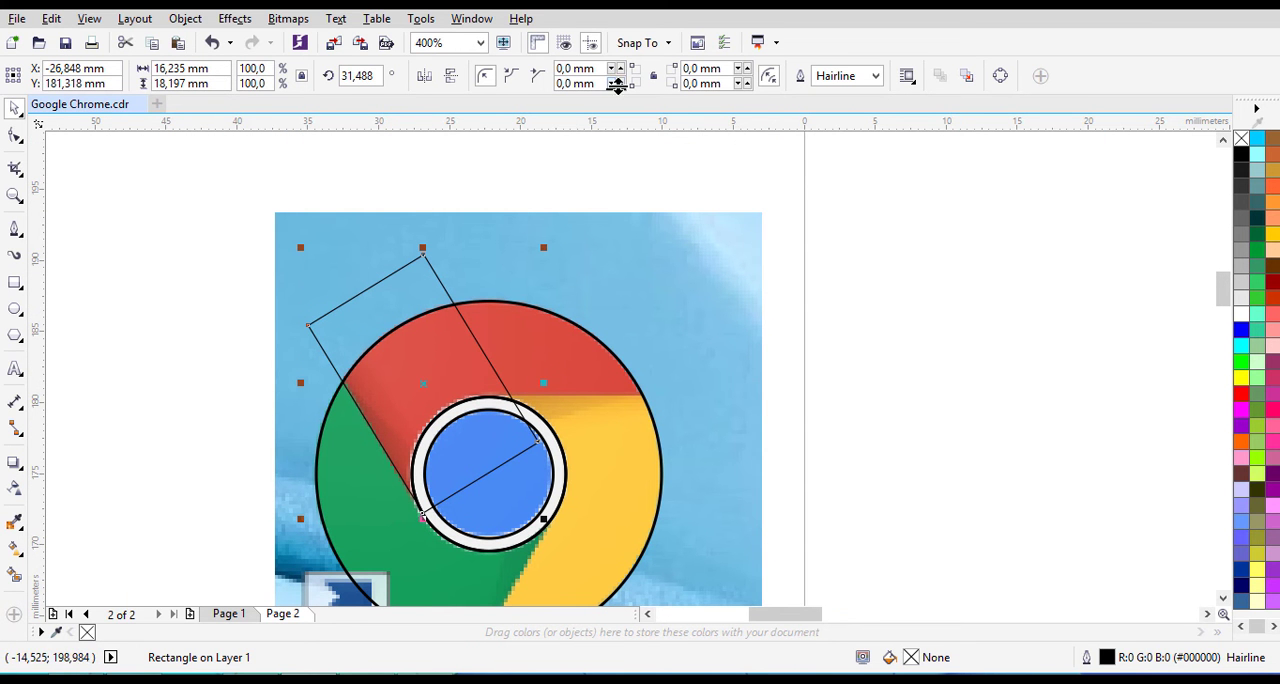
{"action": "left_click", "coordinate": [10, 286]}
{"action": "left_click_drag", "start_coordinate": [357, 295], "coordinate": [694, 397]}
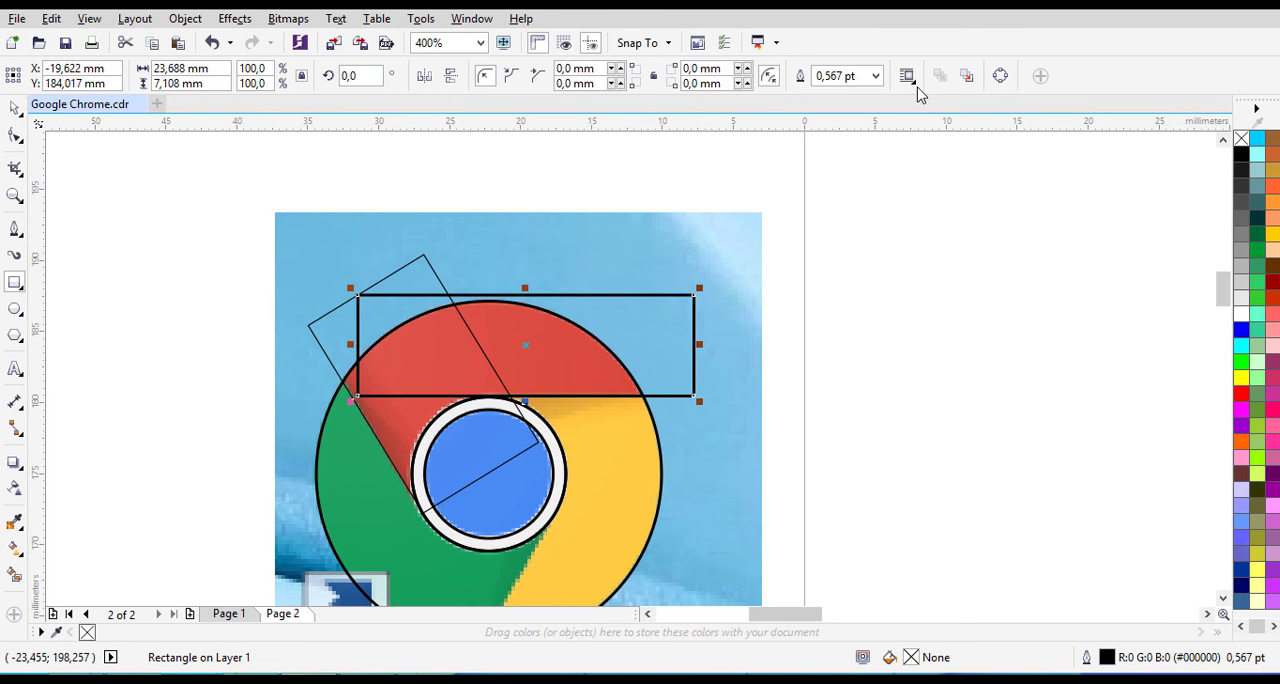
{"action": "left_click", "coordinate": [875, 76]}
{"action": "left_click", "coordinate": [855, 120]}
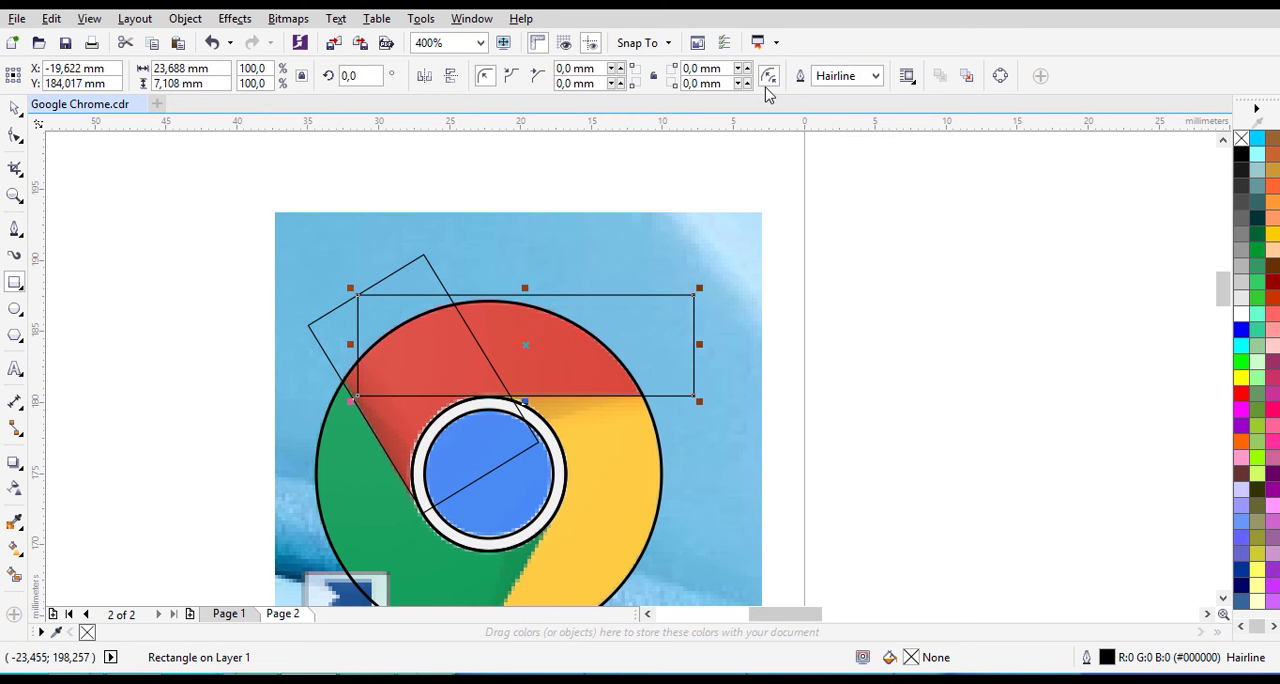
{"action": "left_click_drag", "start_coordinate": [525, 288], "coordinate": [525, 268]}
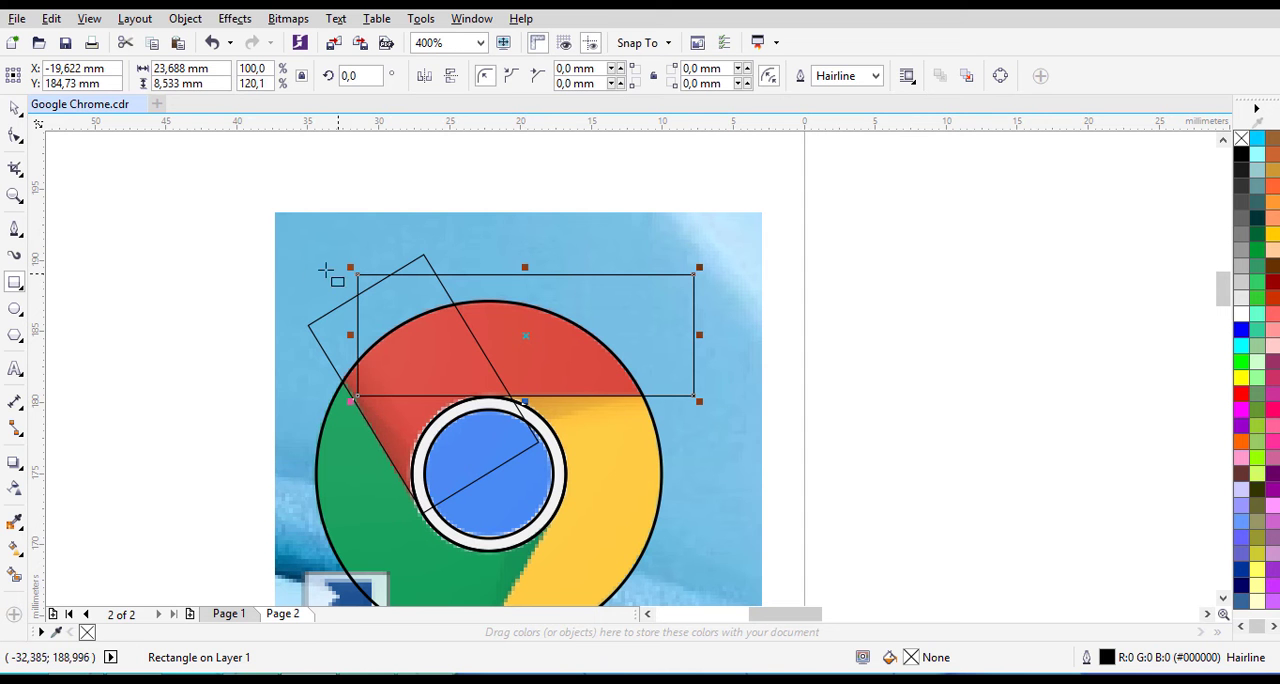
{"action": "left_click", "coordinate": [15, 108]}
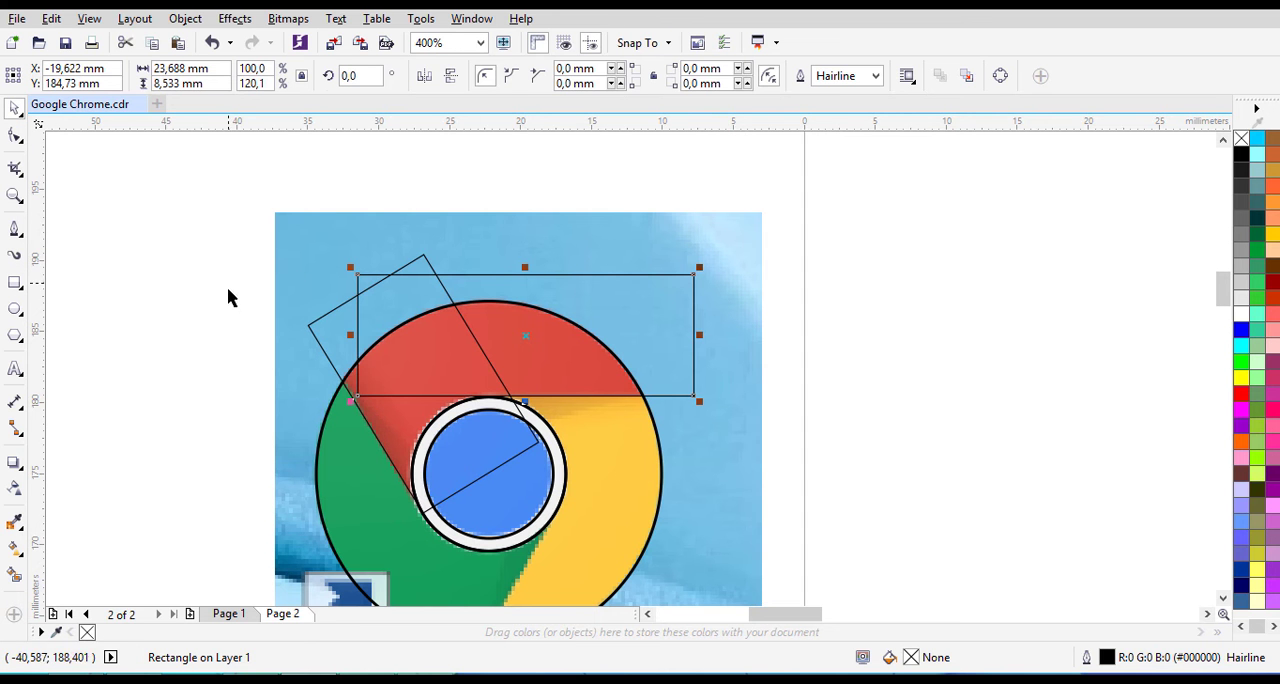
{"action": "left_click", "coordinate": [160, 302]}
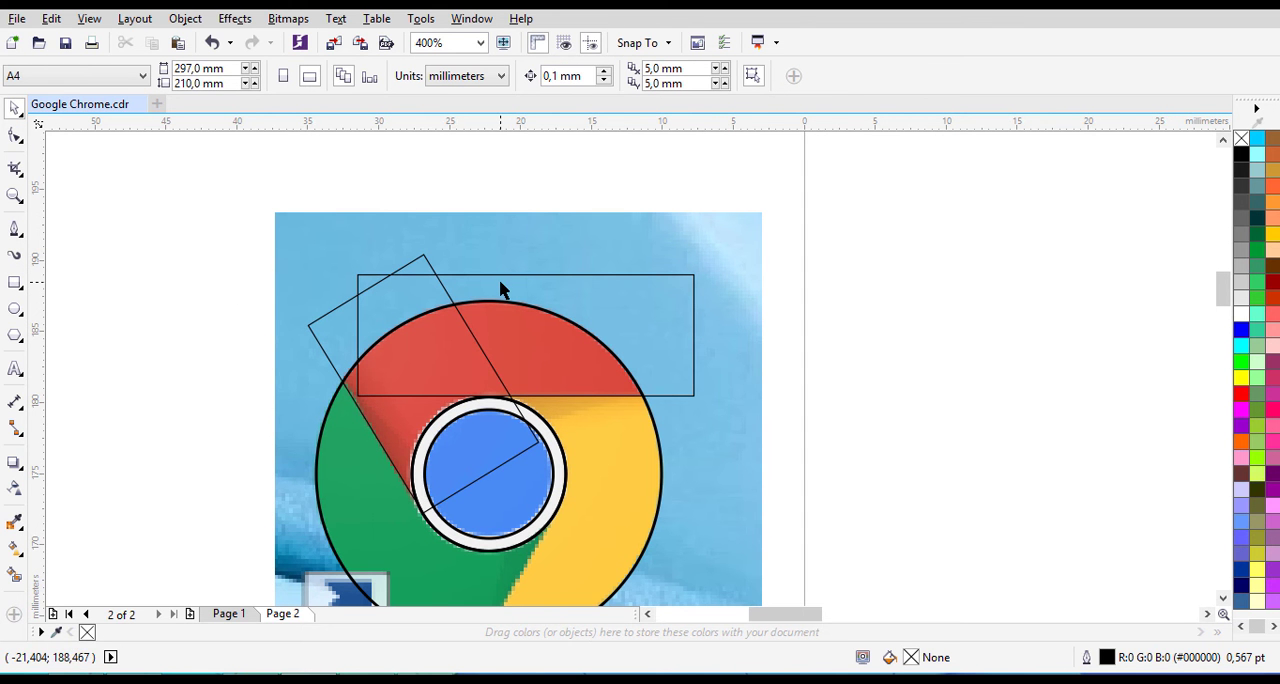
- Weld the rotated rectangle and the horizontal rectangle over the red area into a single shape
{"action": "left_click", "coordinate": [316, 333]}
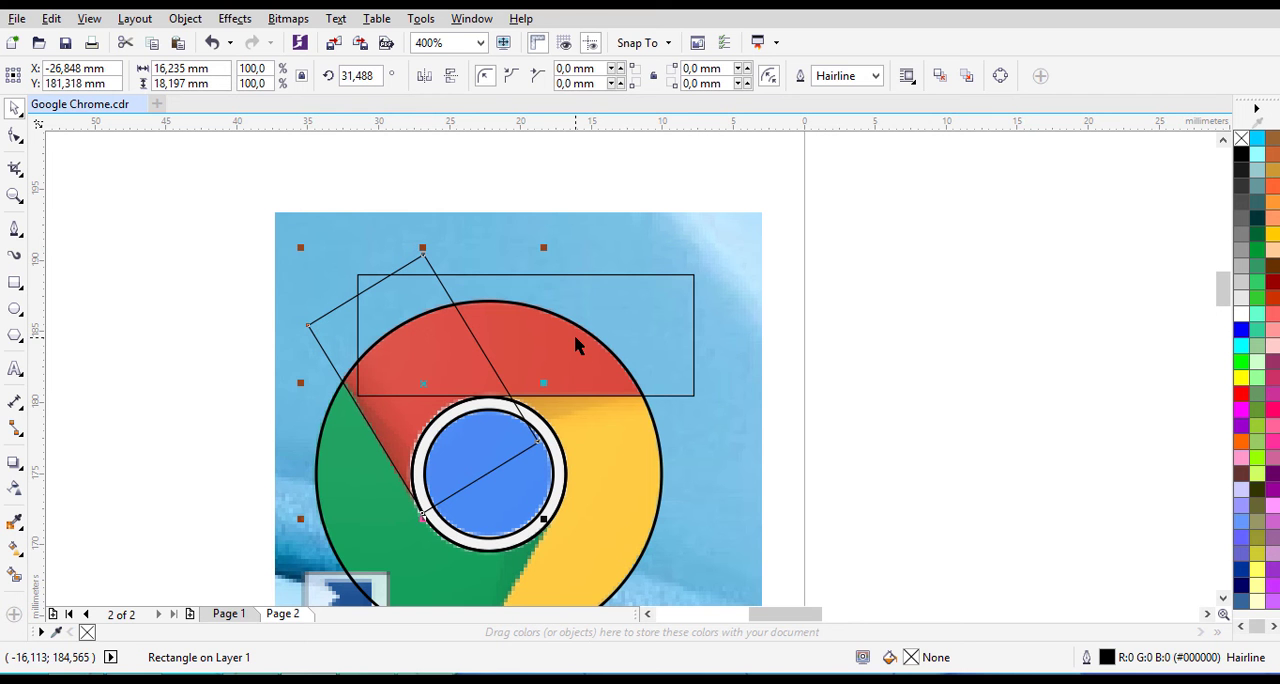
{"action": "left_click", "coordinate": [914, 264]}
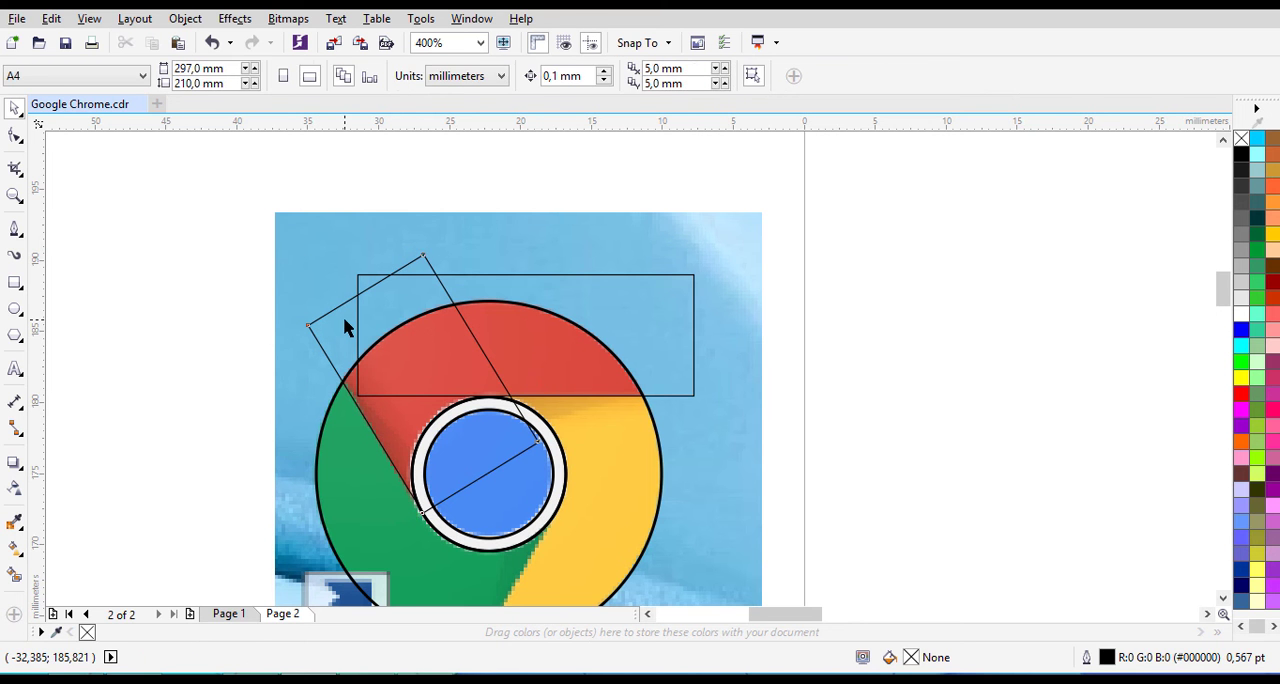
{"action": "left_click", "coordinate": [344, 328]}
{"action": "left_click", "coordinate": [993, 300]}
{"action": "left_click", "coordinate": [349, 337]}
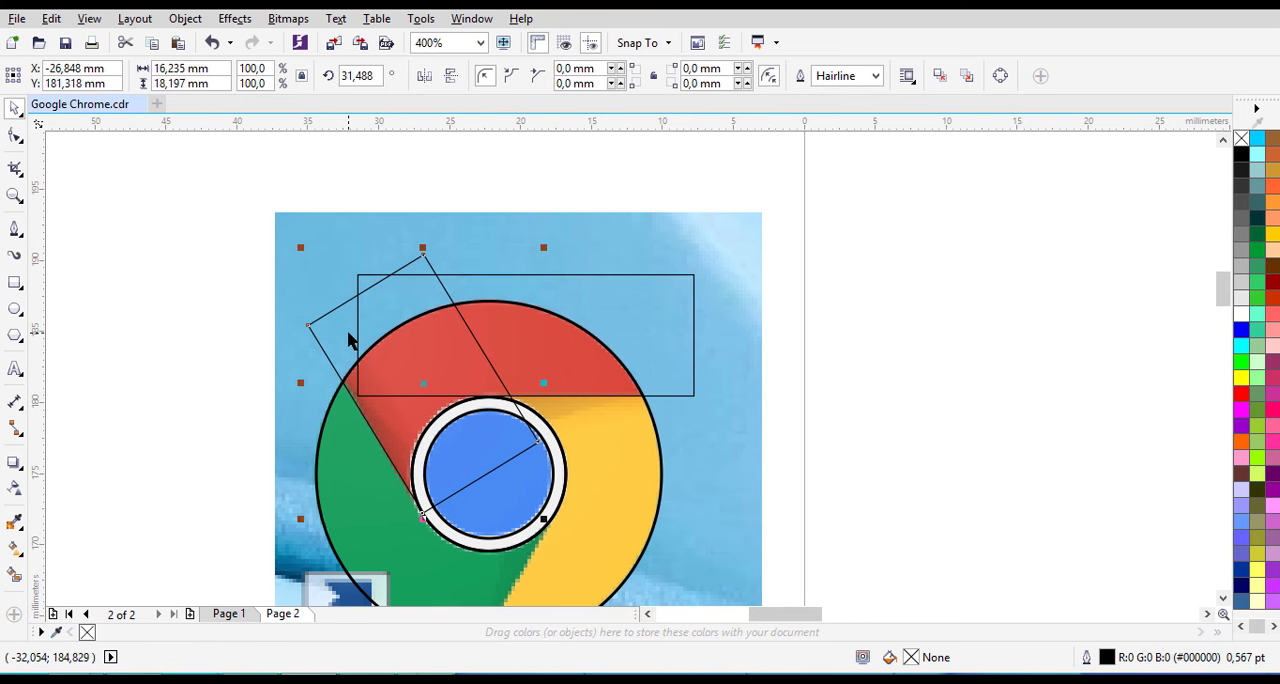
{"action": "left_click", "coordinate": [645, 310], "text": "shift"}
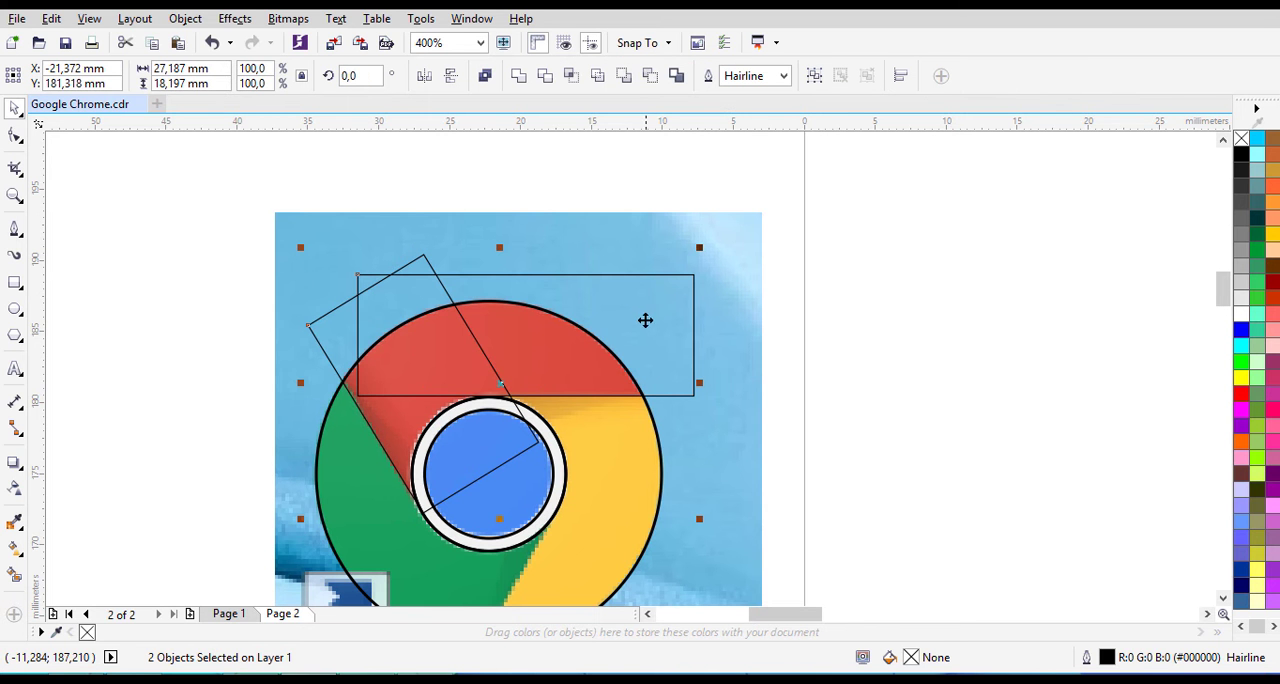
{"action": "left_click", "coordinate": [519, 77]}
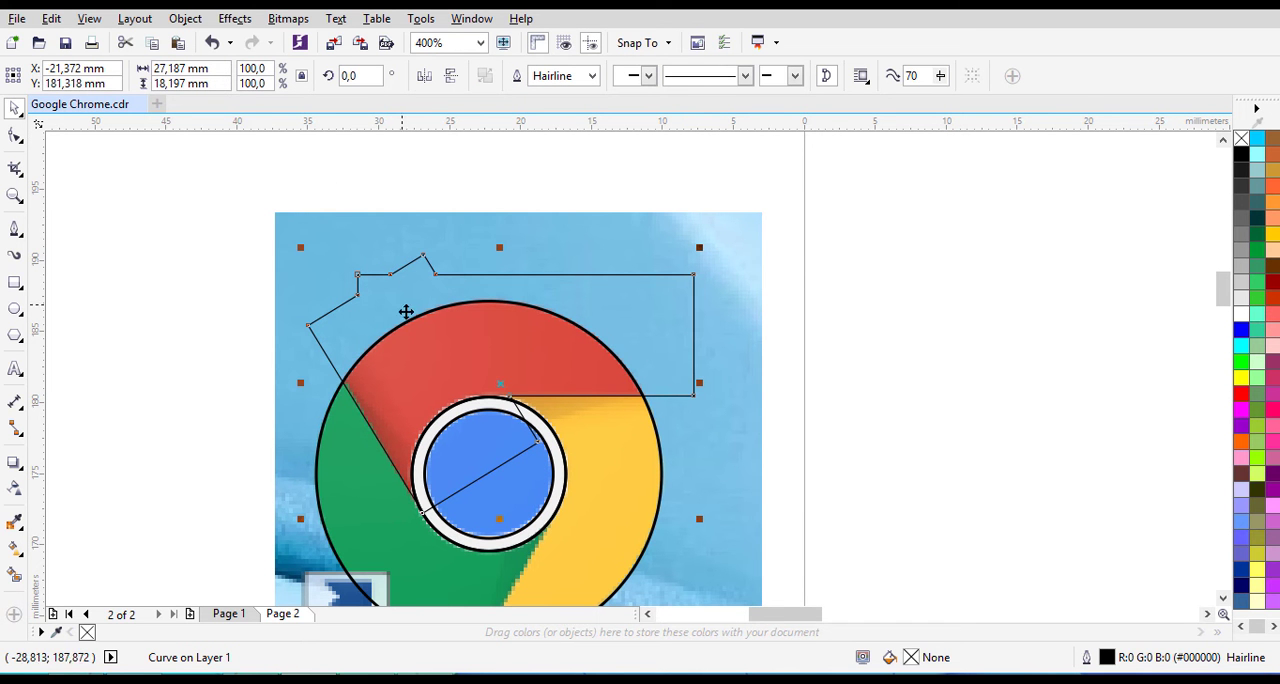
{"action": "left_click_drag", "start_coordinate": [408, 313], "coordinate": [255, 237]}
{"action": "key", "text": "ctrl+z"}
{"action": "left_click", "coordinate": [897, 357]}
{"action": "left_click", "coordinate": [655, 432]}
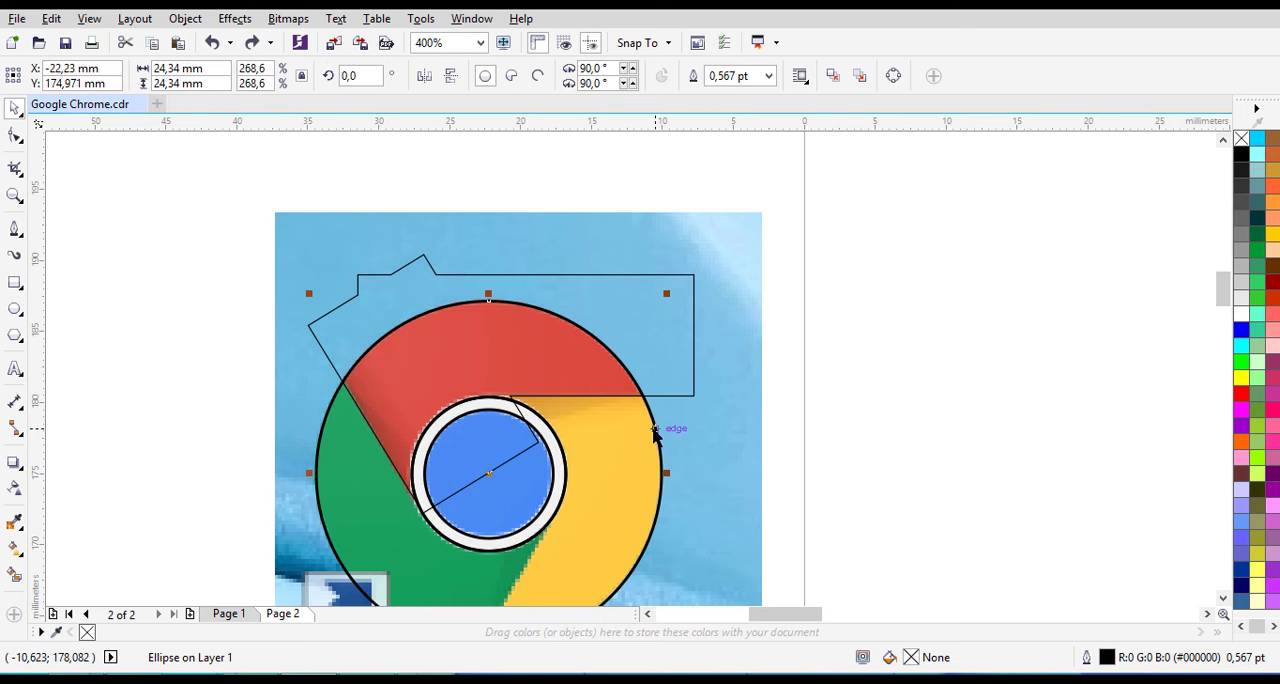
{"action": "left_click", "coordinate": [566, 463]}
{"action": "left_click_drag", "start_coordinate": [566, 461], "coordinate": [702, 468]}
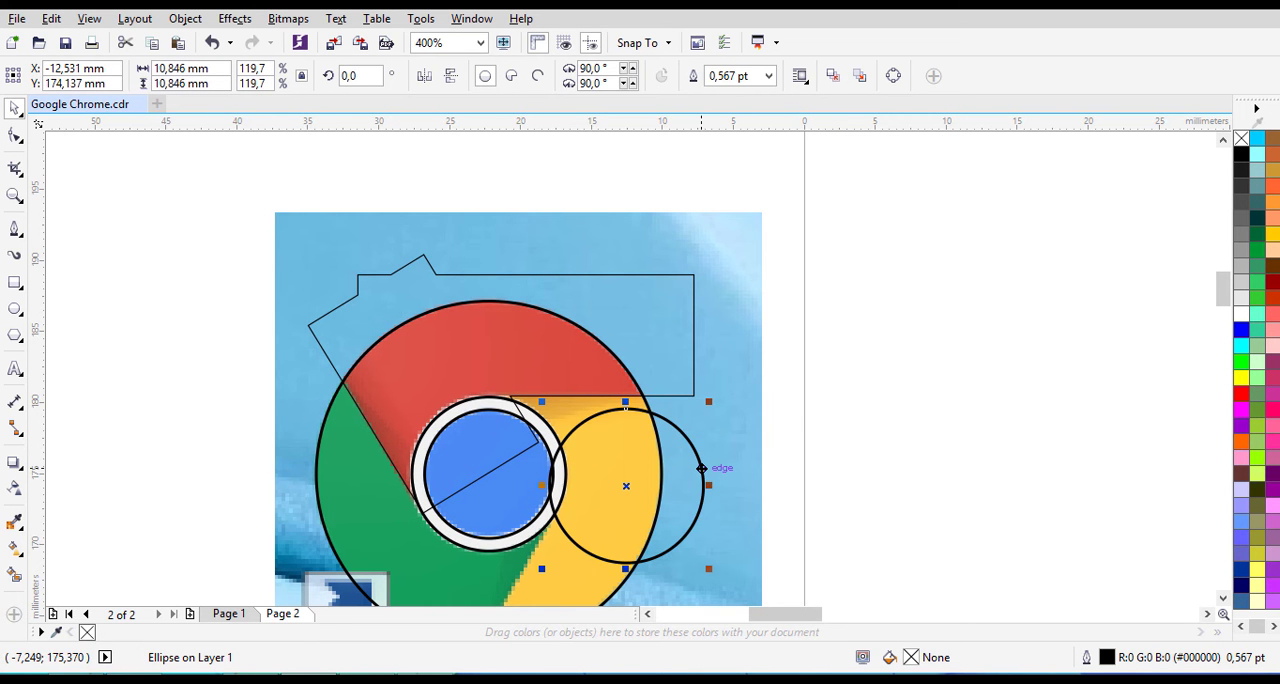
{"action": "key", "text": "ctrl+z"}
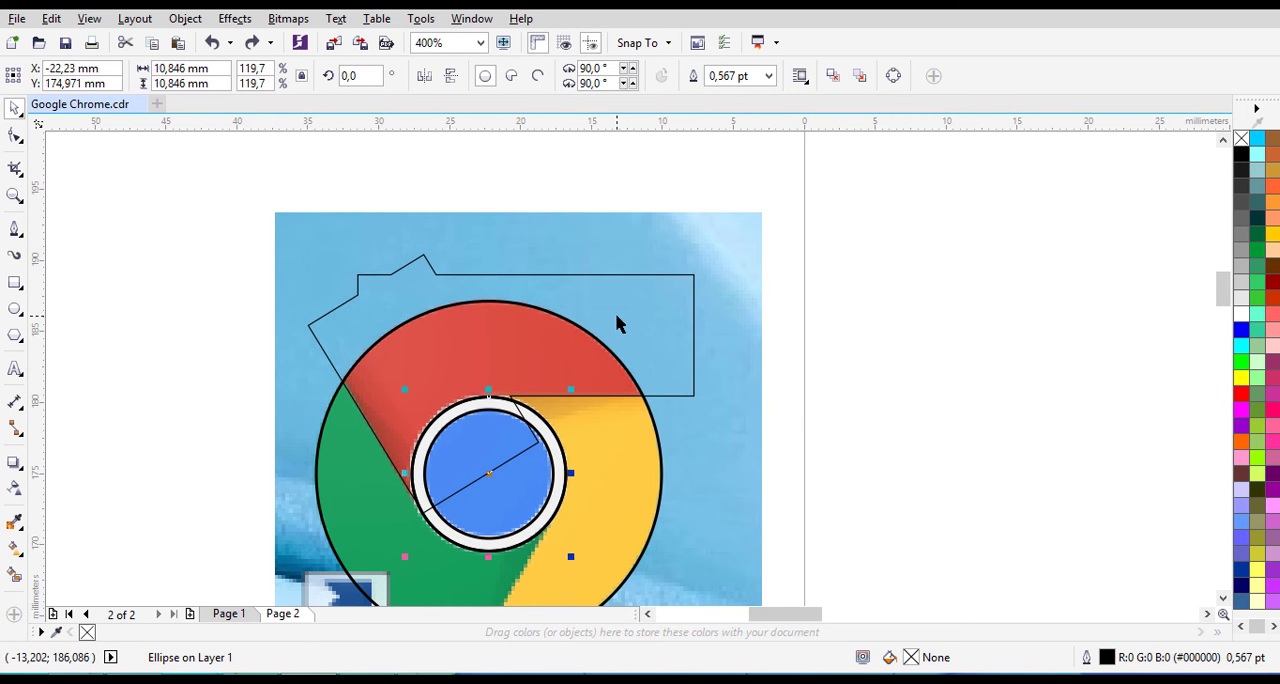
{"action": "left_click", "coordinate": [604, 316]}
{"action": "mouse_move", "coordinate": [604, 316]}
{"action": "left_mouse_down"}
{"action": "mouse_move", "coordinate": [829, 303]}
{"action": "mouse_move", "coordinate": [606, 309]}
{"action": "left_mouse_up"}
{"action": "scroll", "coordinate": [570, 468], "scroll_direction": "up", "scroll_amount": 2}
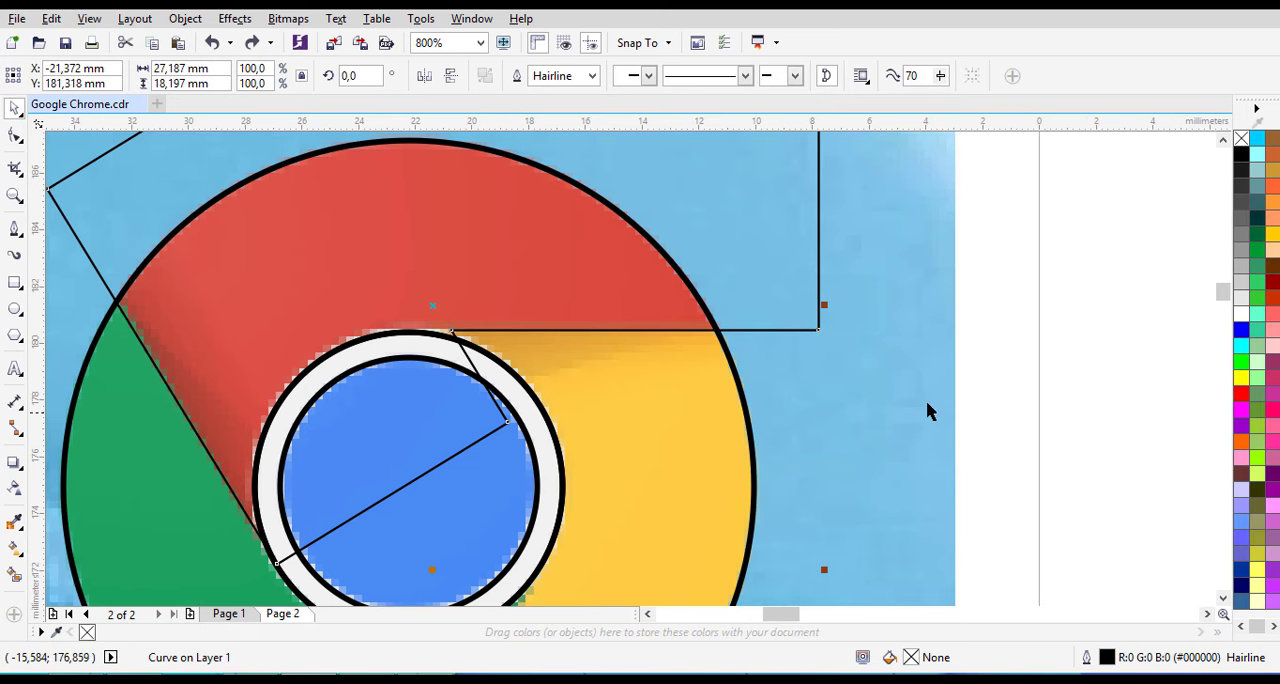
{"action": "left_click", "coordinate": [1089, 303]}
{"action": "left_click", "coordinate": [657, 408]}
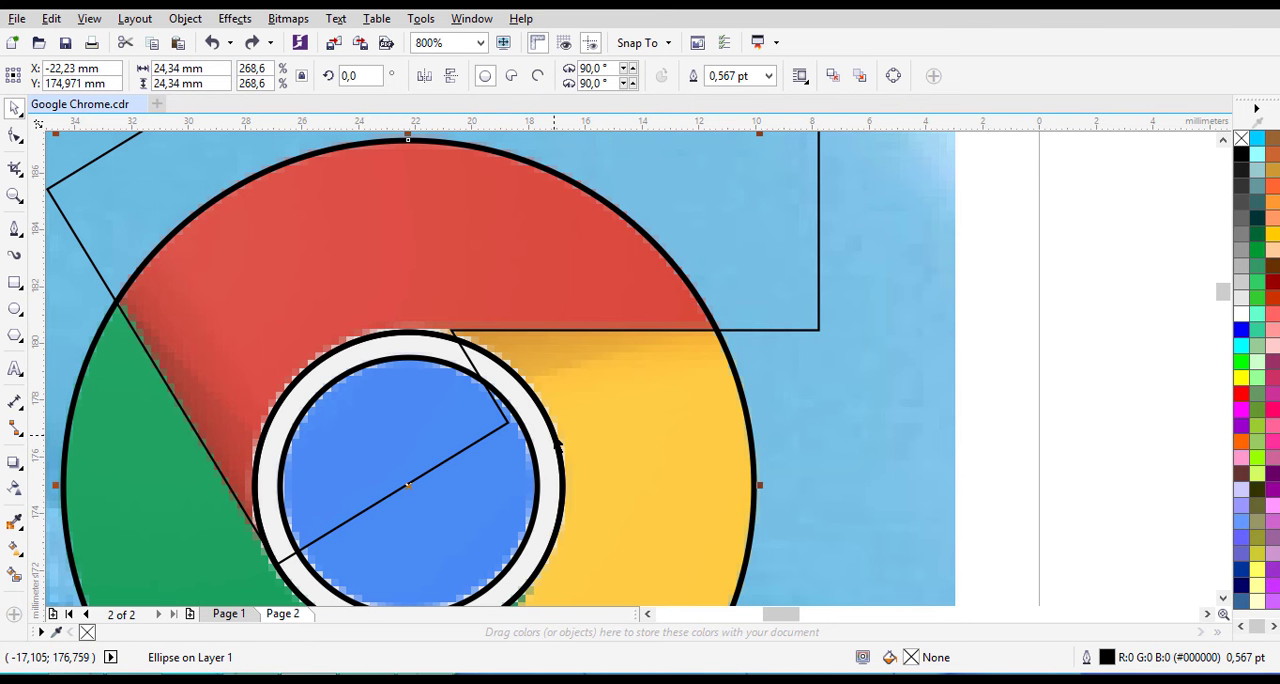
{"action": "left_click", "coordinate": [560, 440]}
{"action": "left_click", "coordinate": [1054, 355]}
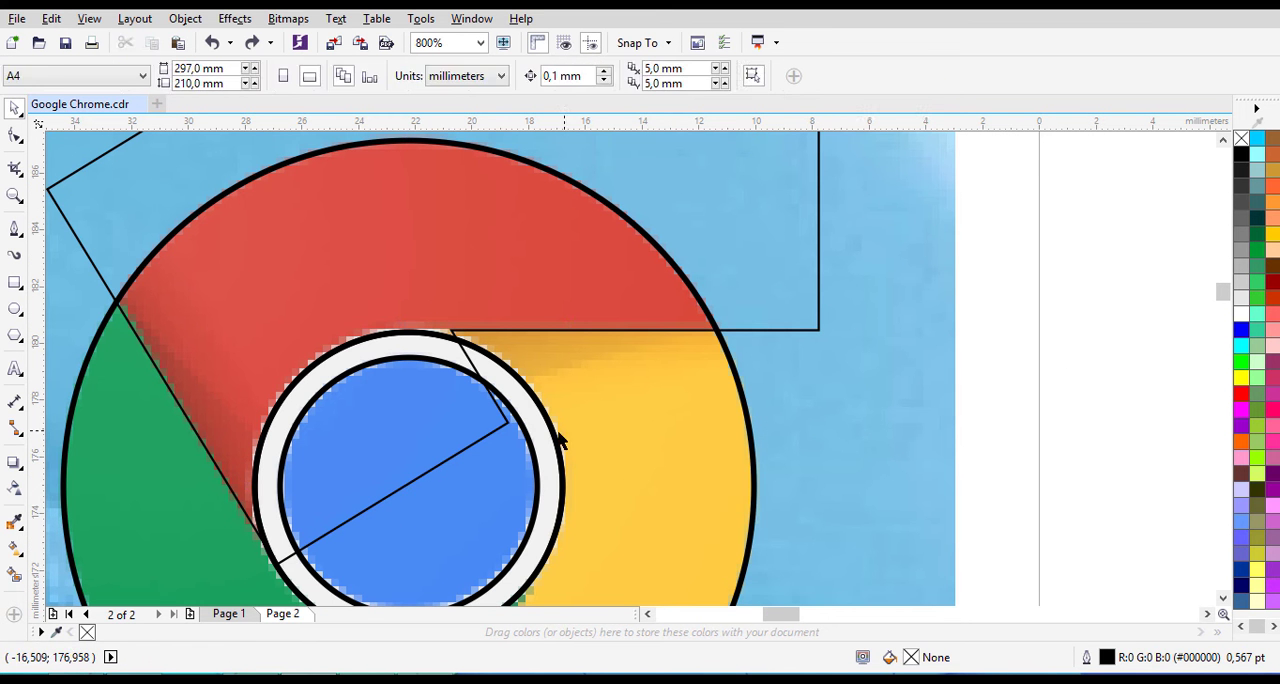
{"action": "left_click_drag", "start_coordinate": [560, 438], "coordinate": [700, 445]}
{"action": "key", "text": "ctrl+z"}
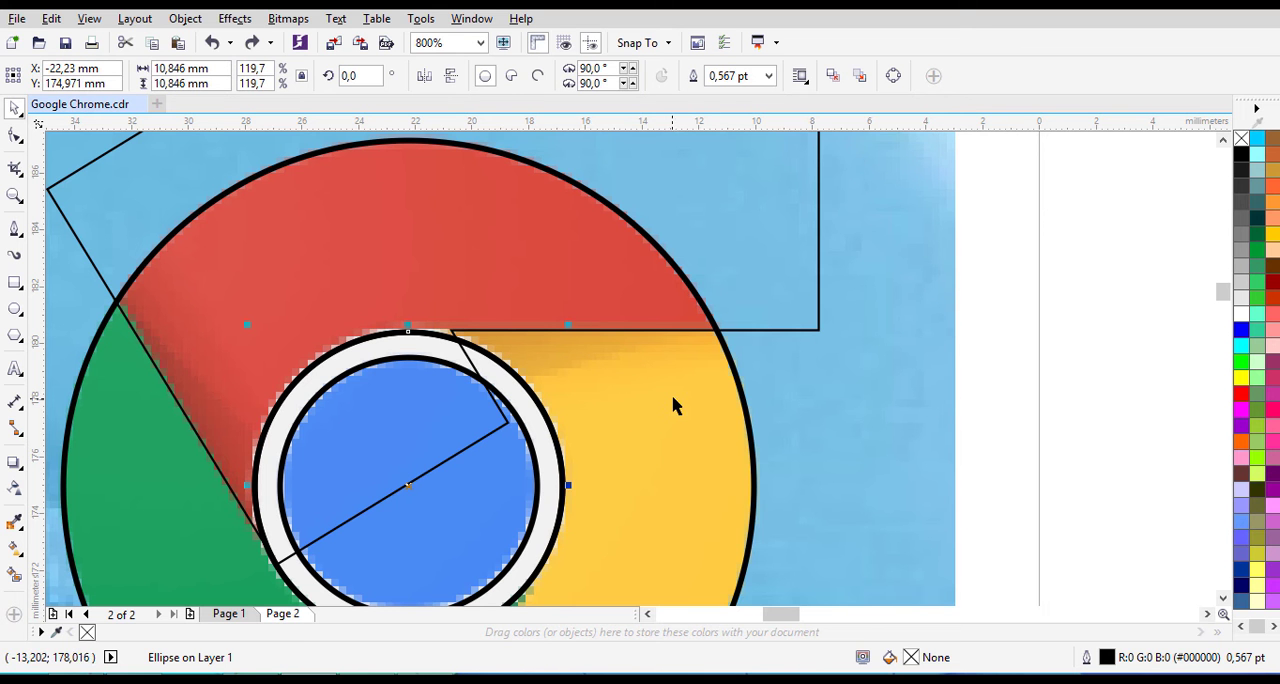
{"action": "left_click", "coordinate": [736, 391]}
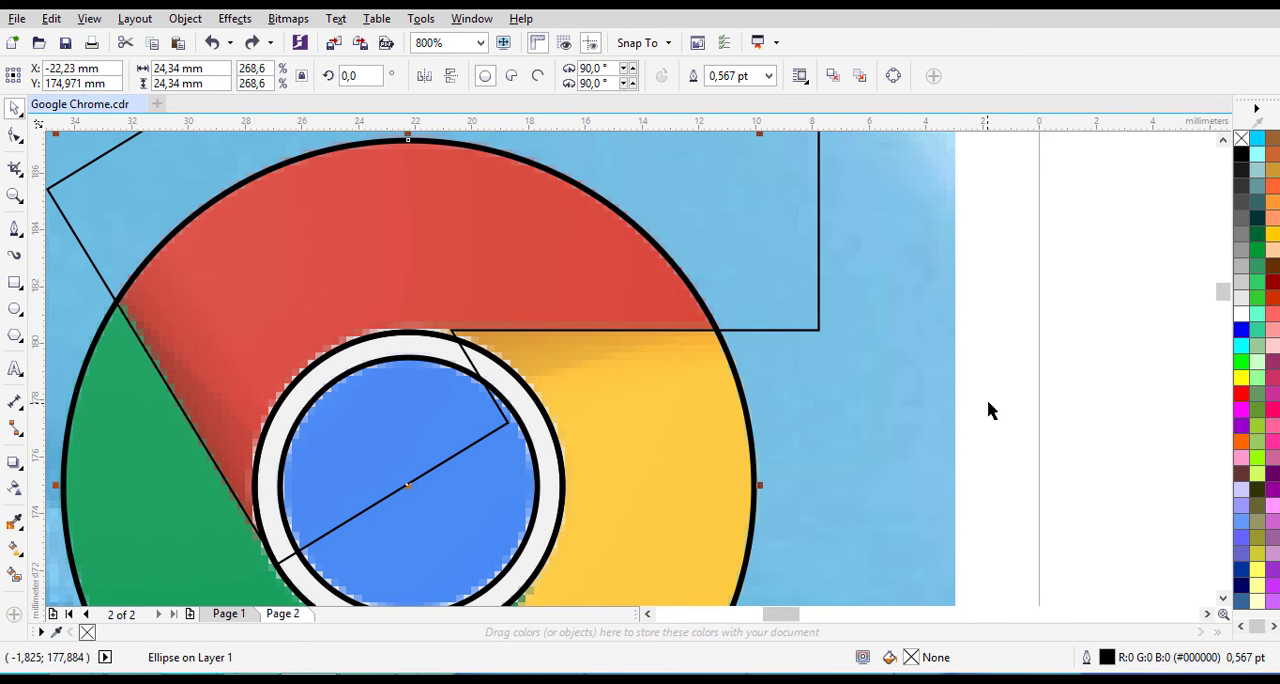
{"action": "left_click", "coordinate": [1047, 362]}
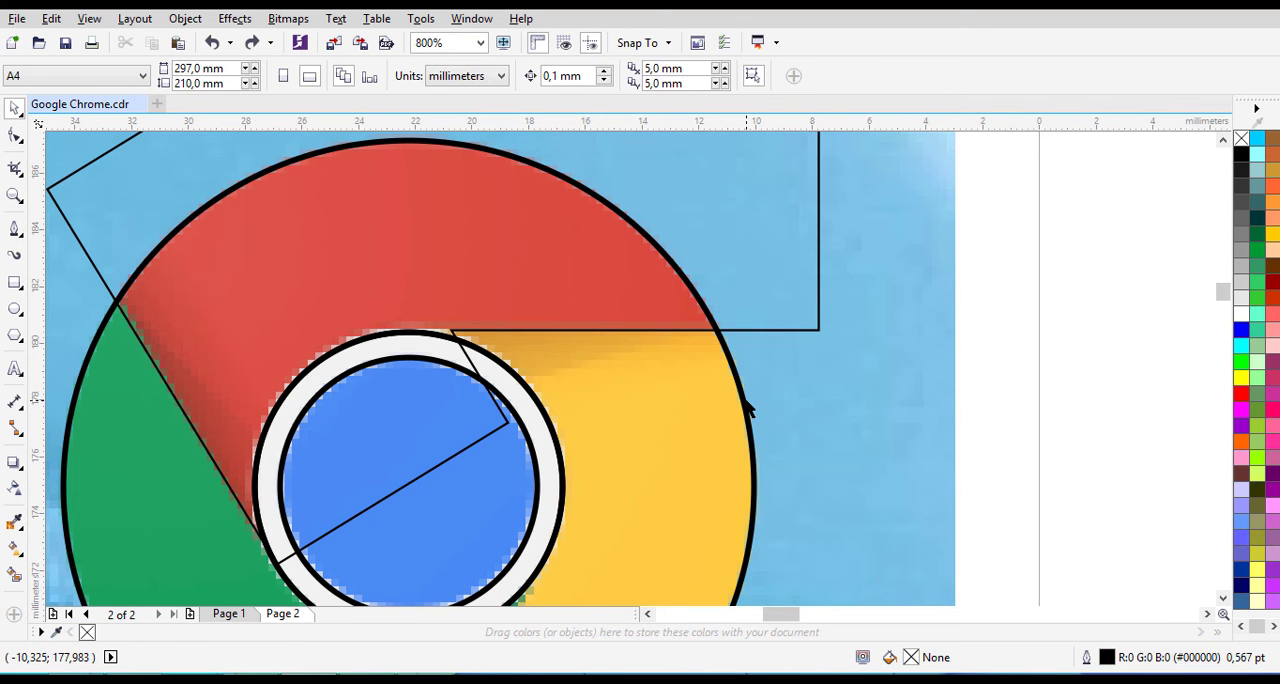
- Try to trim the circle around the white ring using the logo's outer circle as the cutting shape
{"action": "left_click", "coordinate": [748, 405]}
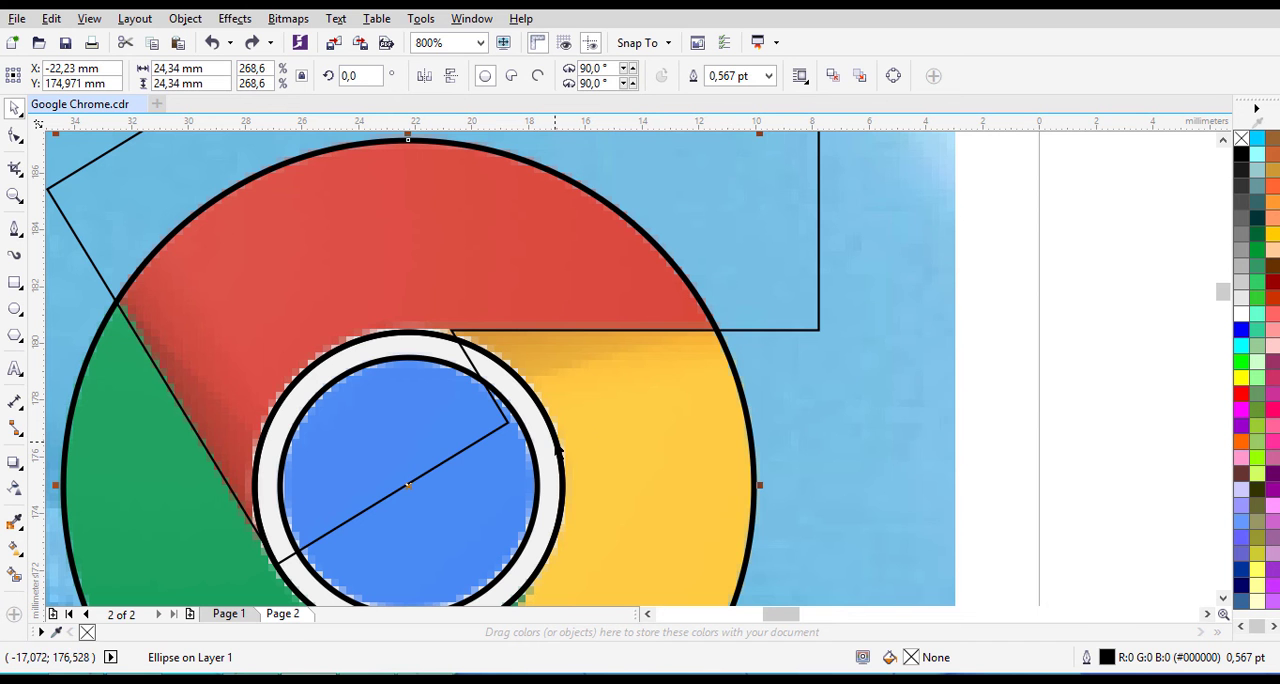
{"action": "left_click", "coordinate": [562, 455], "text": "shift"}
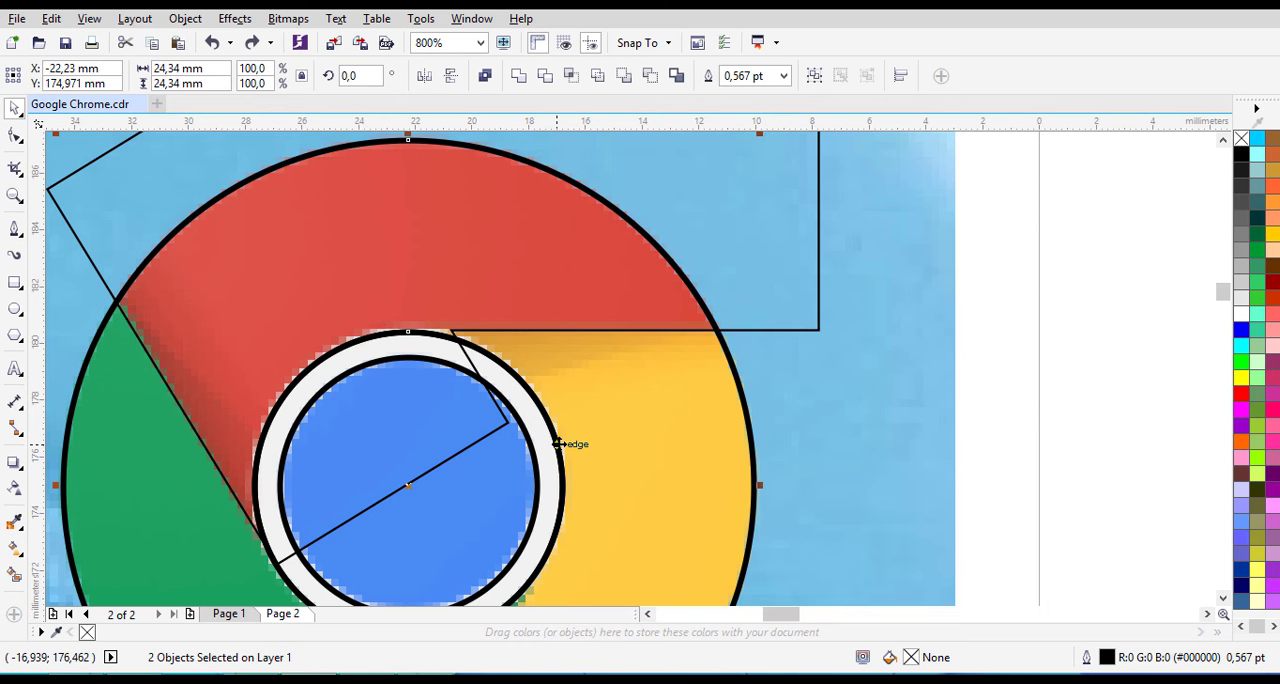
{"action": "left_click", "coordinate": [548, 76]}
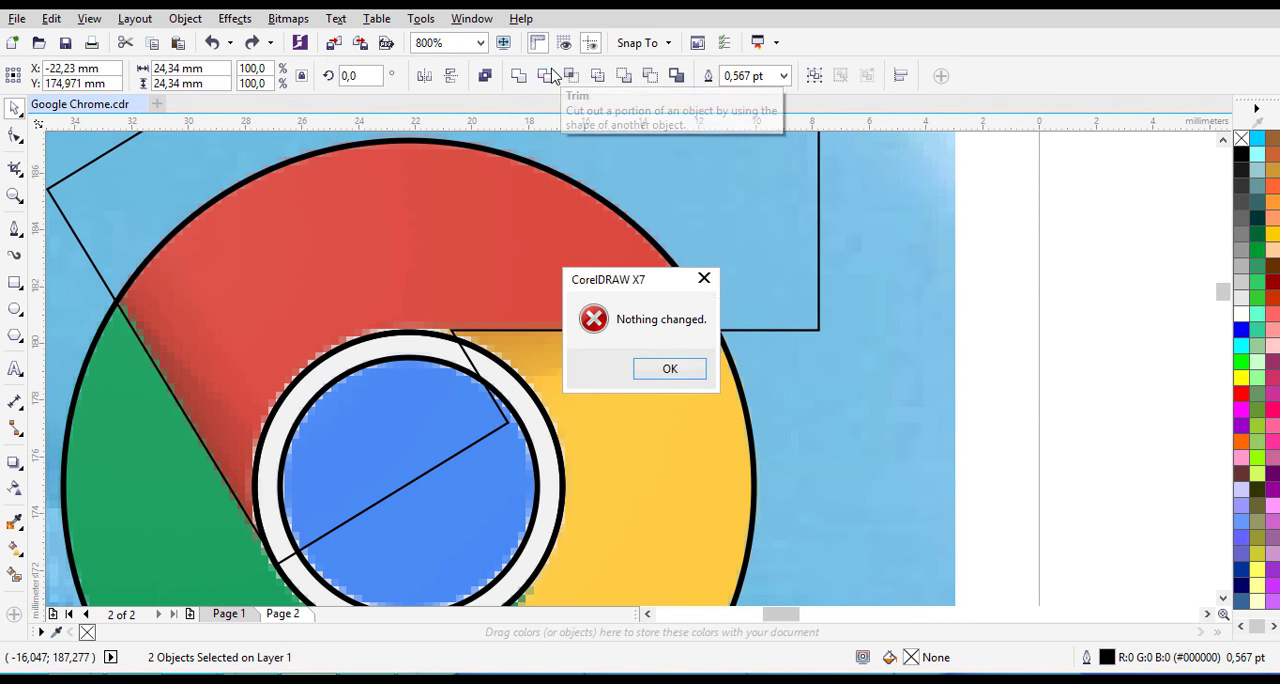
{"action": "left_click", "coordinate": [705, 281]}
- Trim the logo's outer circle with the circle around the white ring, cutting a hole in its middle
{"action": "left_click", "coordinate": [551, 427]}
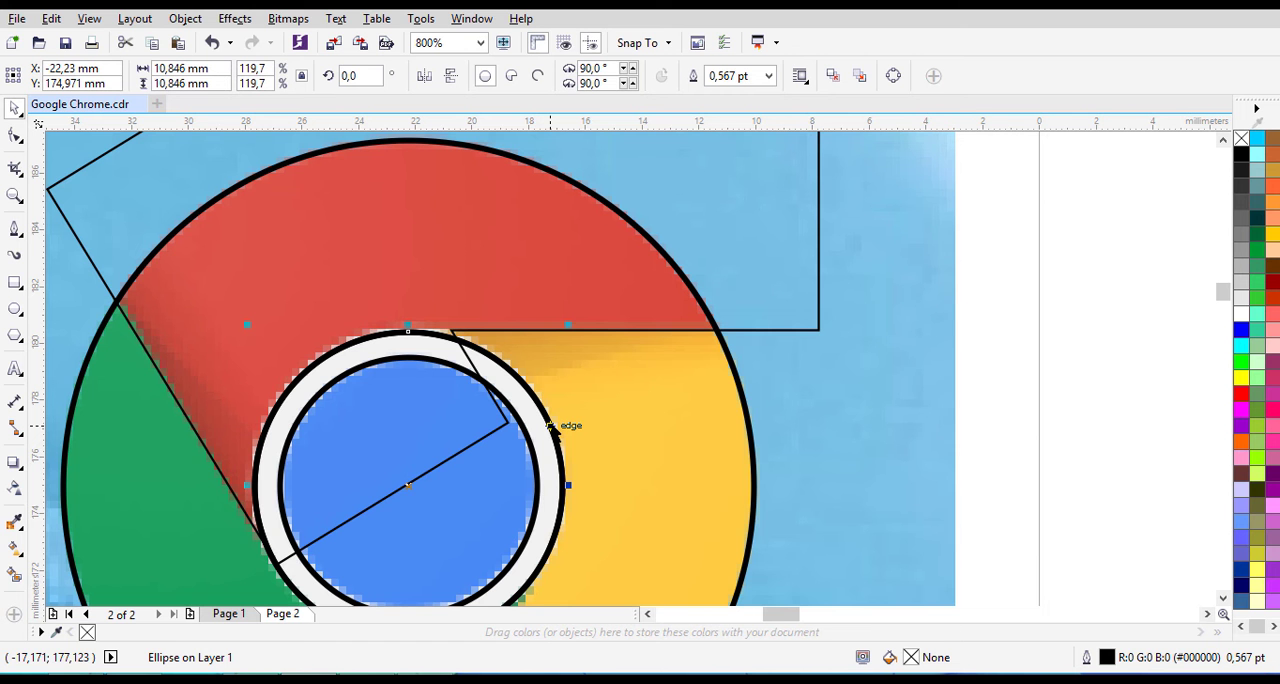
{"action": "left_click", "coordinate": [756, 462], "text": "shift"}
{"action": "left_click", "coordinate": [550, 76]}
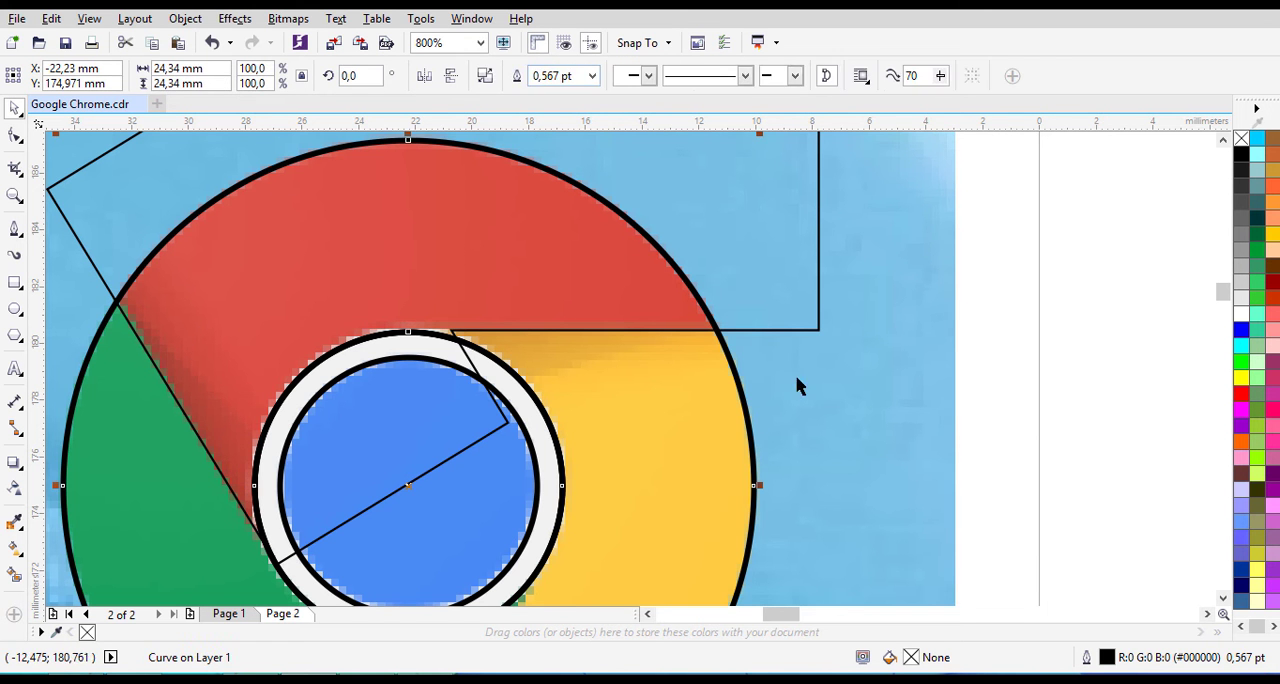
{"action": "key", "text": "Escape"}
- Move the trimmed ring shape aside and delete the leftover circle tracing the outer edge of the white ring
{"action": "left_click_drag", "start_coordinate": [594, 455], "coordinate": [971, 457]}
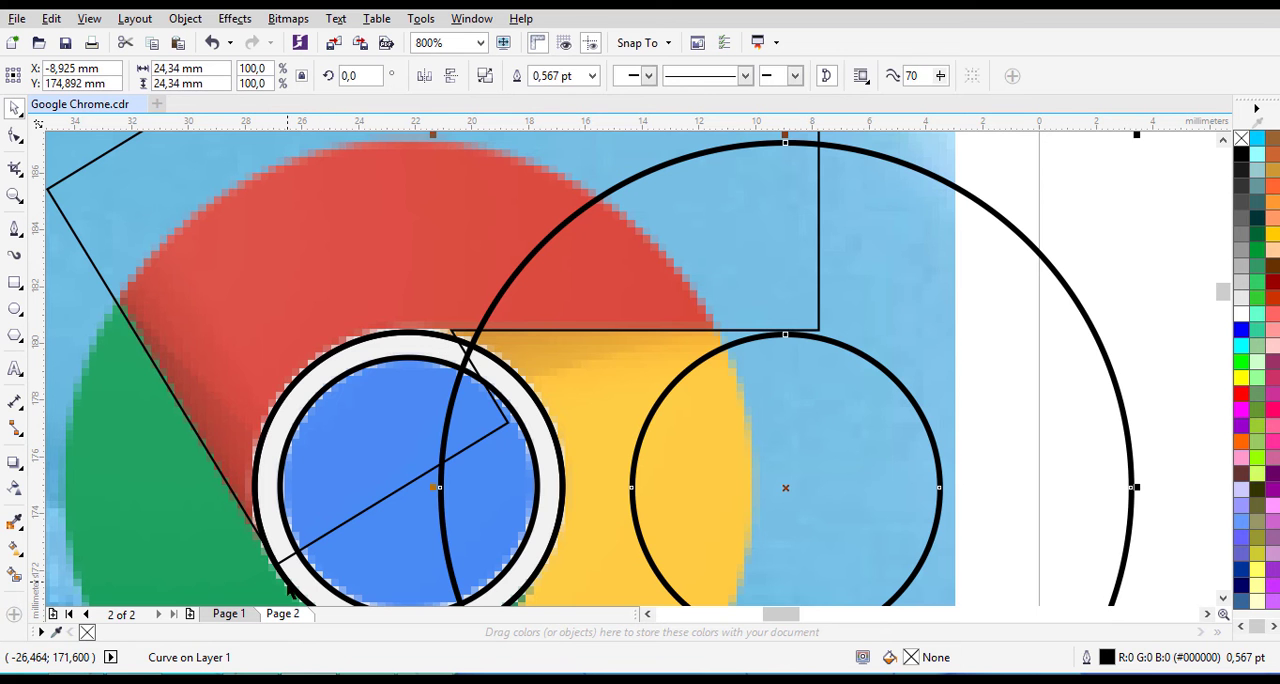
{"action": "left_click", "coordinate": [287, 590]}
{"action": "key", "text": "Escape"}
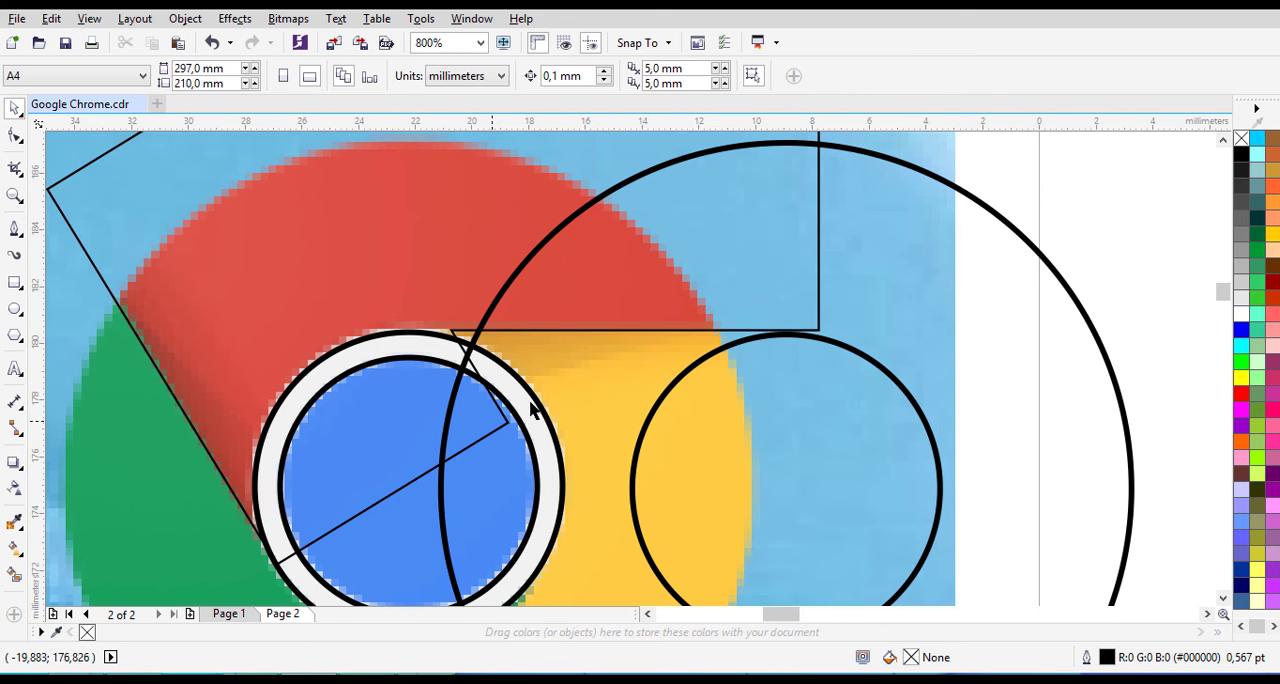
{"action": "left_click", "coordinate": [287, 590]}
{"action": "key", "text": "Delete"}
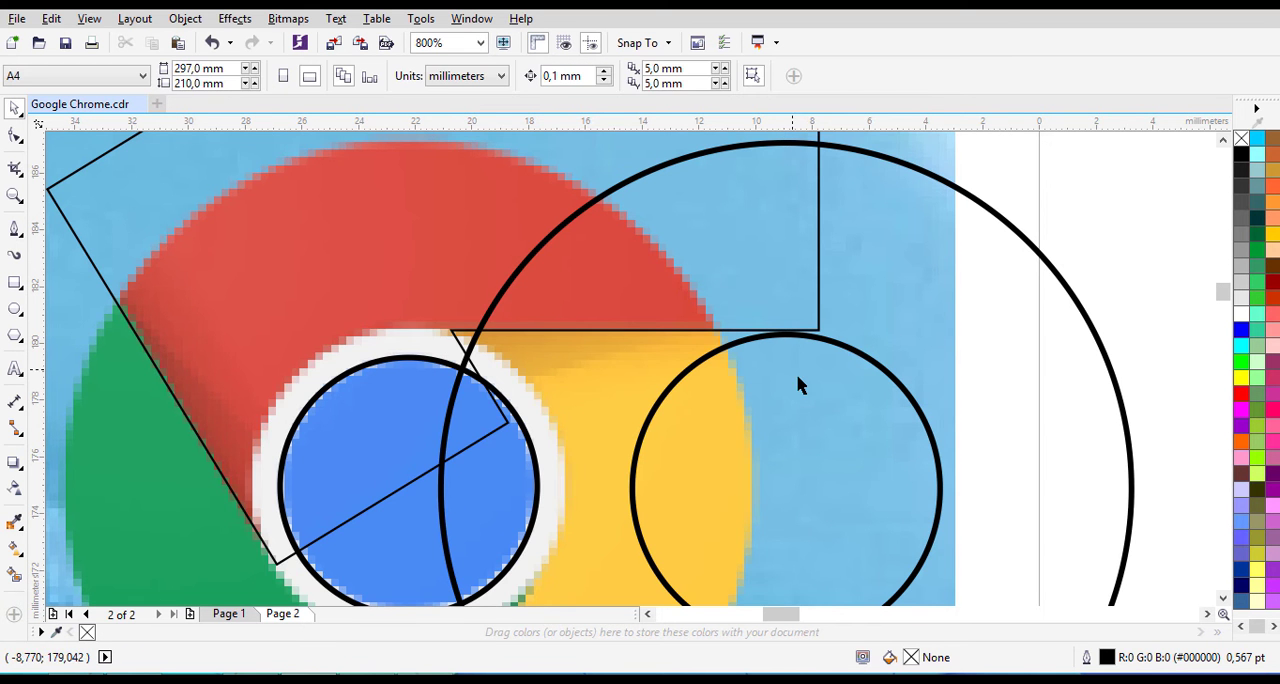
- Move the trimmed ring shape back over the logo so it follows the outer edge and the white ring
{"action": "left_click", "coordinate": [513, 409]}
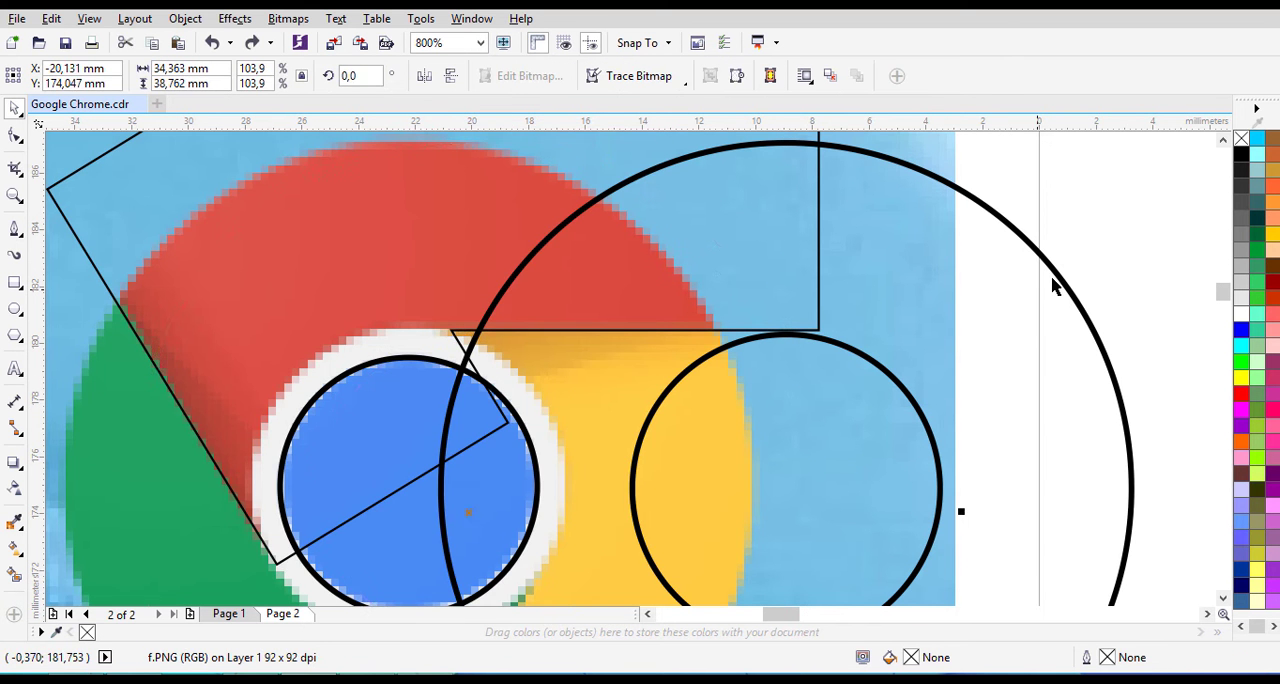
{"action": "left_click", "coordinate": [1055, 280]}
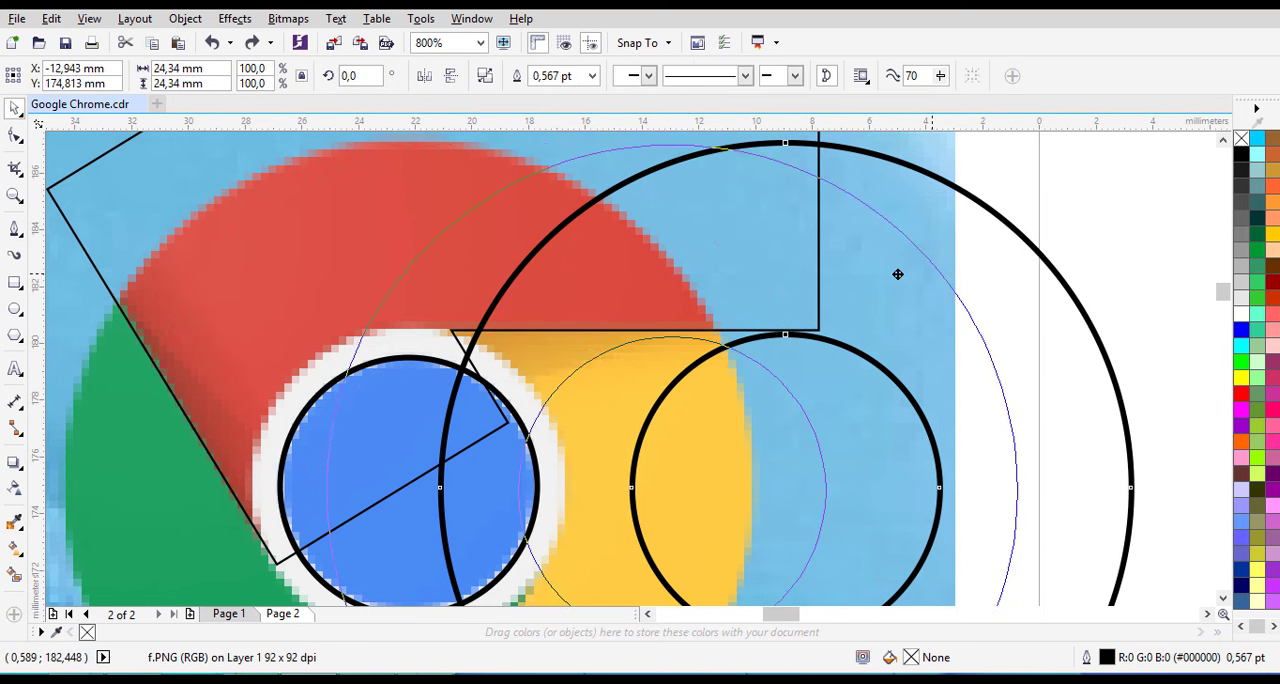
{"action": "left_click_drag", "start_coordinate": [661, 277], "coordinate": [680, 266]}
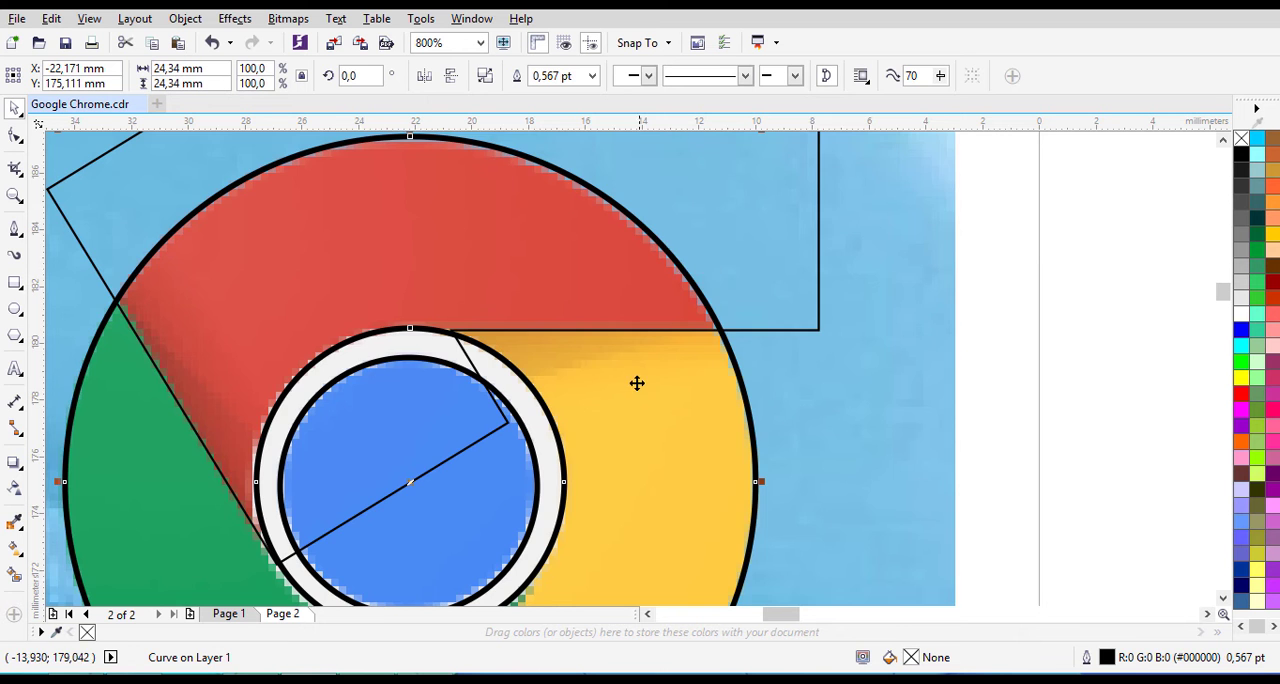
- Intersect the welded rectangle shape with the trimmed ring to create the outline of the red segment
{"action": "scroll", "coordinate": [634, 380], "scroll_direction": "down", "scroll_amount": 1}
{"action": "left_click", "coordinate": [934, 368]}
{"action": "left_click", "coordinate": [634, 377]}
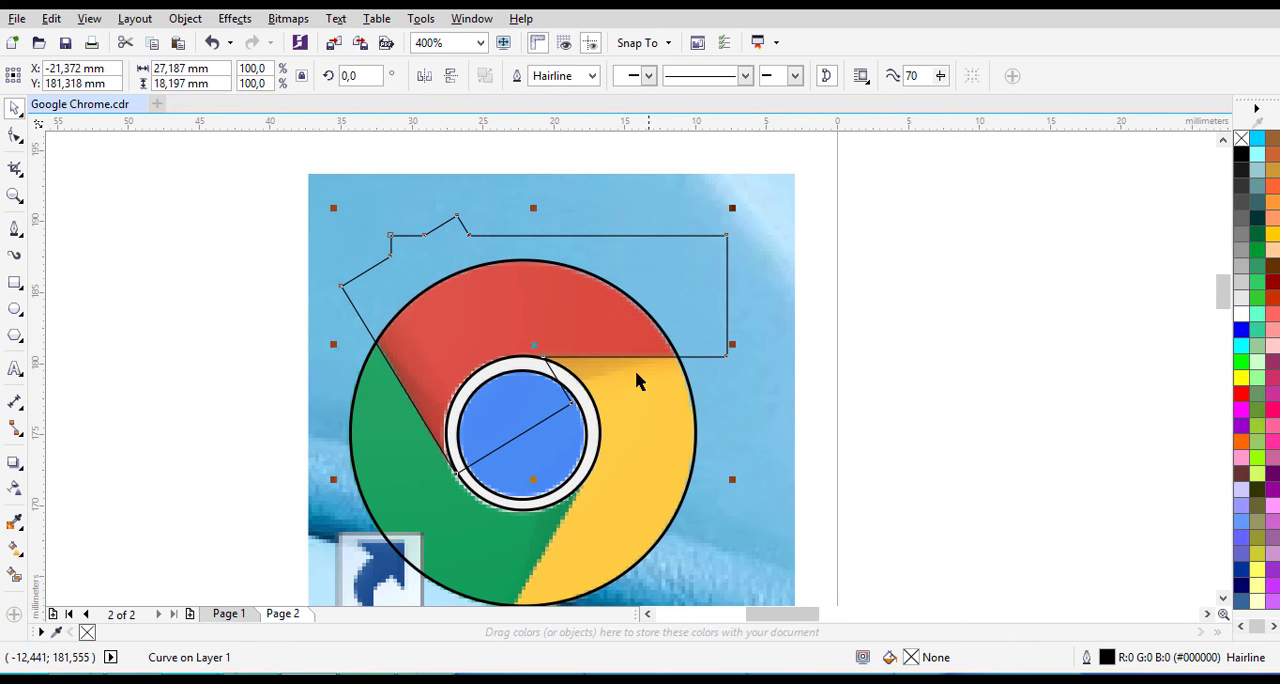
{"action": "scroll", "coordinate": [634, 378], "scroll_direction": "up", "scroll_amount": 1}
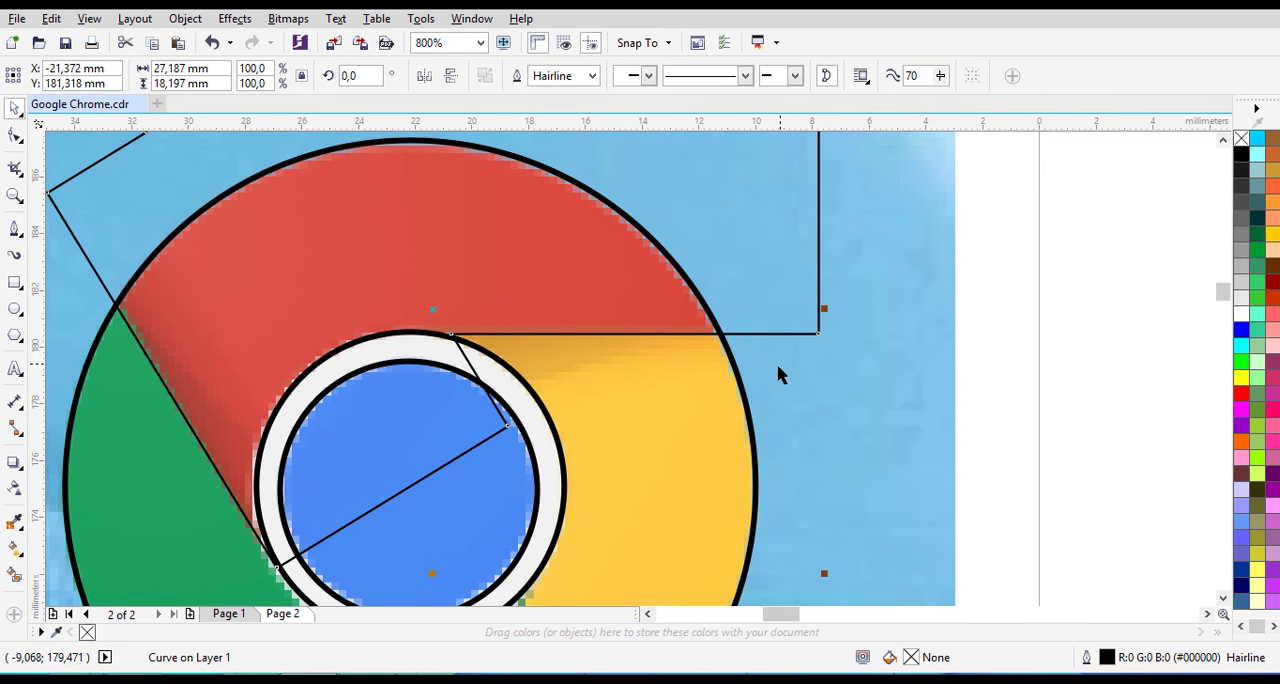
{"action": "left_click", "coordinate": [742, 397], "text": "shift"}
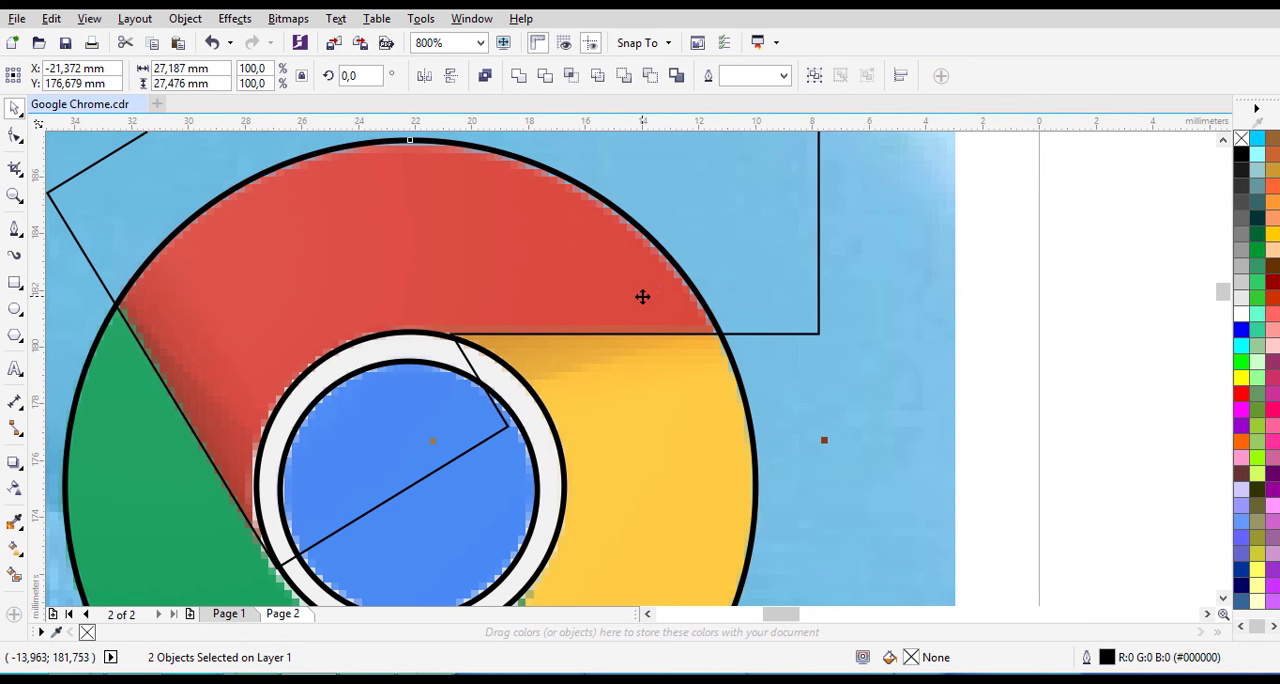
{"action": "scroll", "coordinate": [640, 294], "scroll_direction": "down", "scroll_amount": 1}
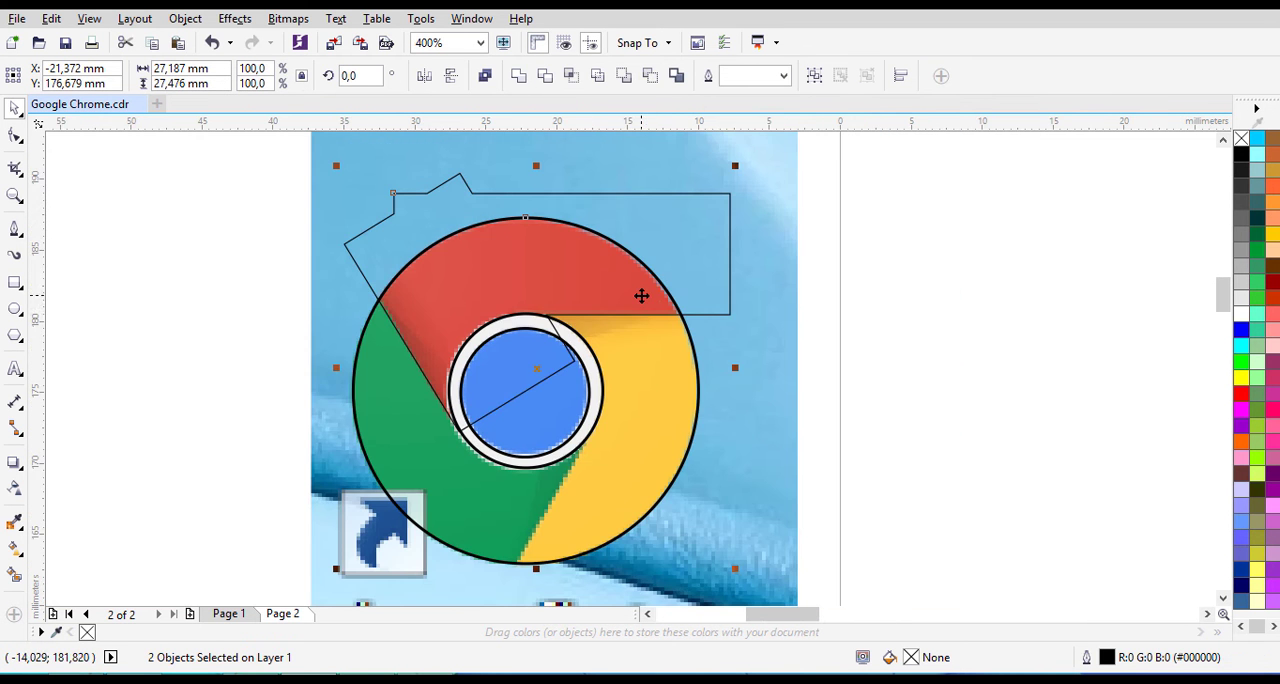
{"action": "left_click", "coordinate": [569, 77]}
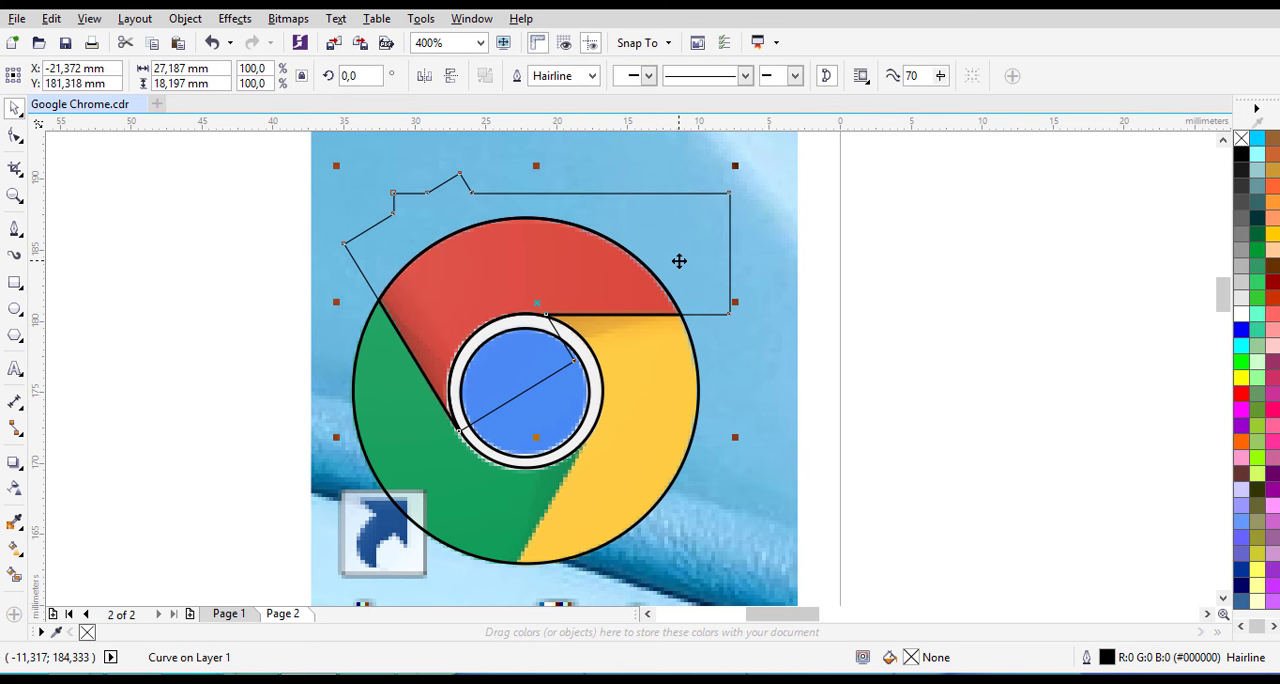
{"action": "left_click", "coordinate": [990, 366]}
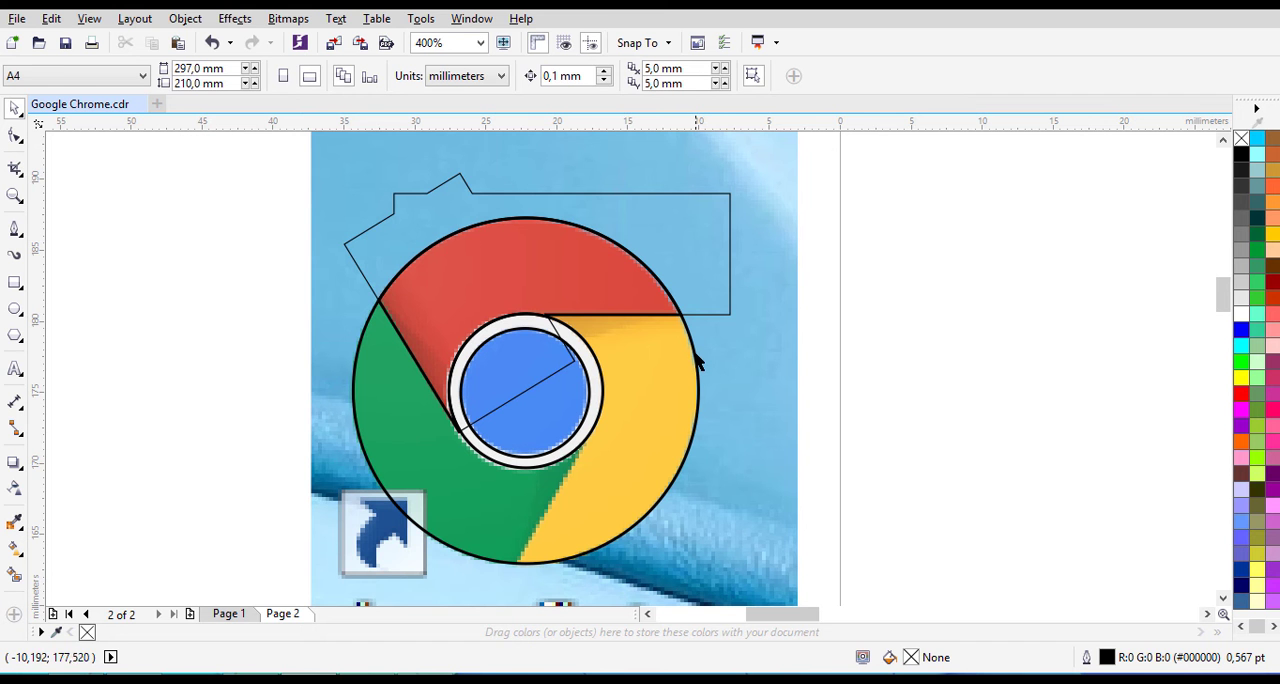
{"action": "left_click", "coordinate": [695, 220]}
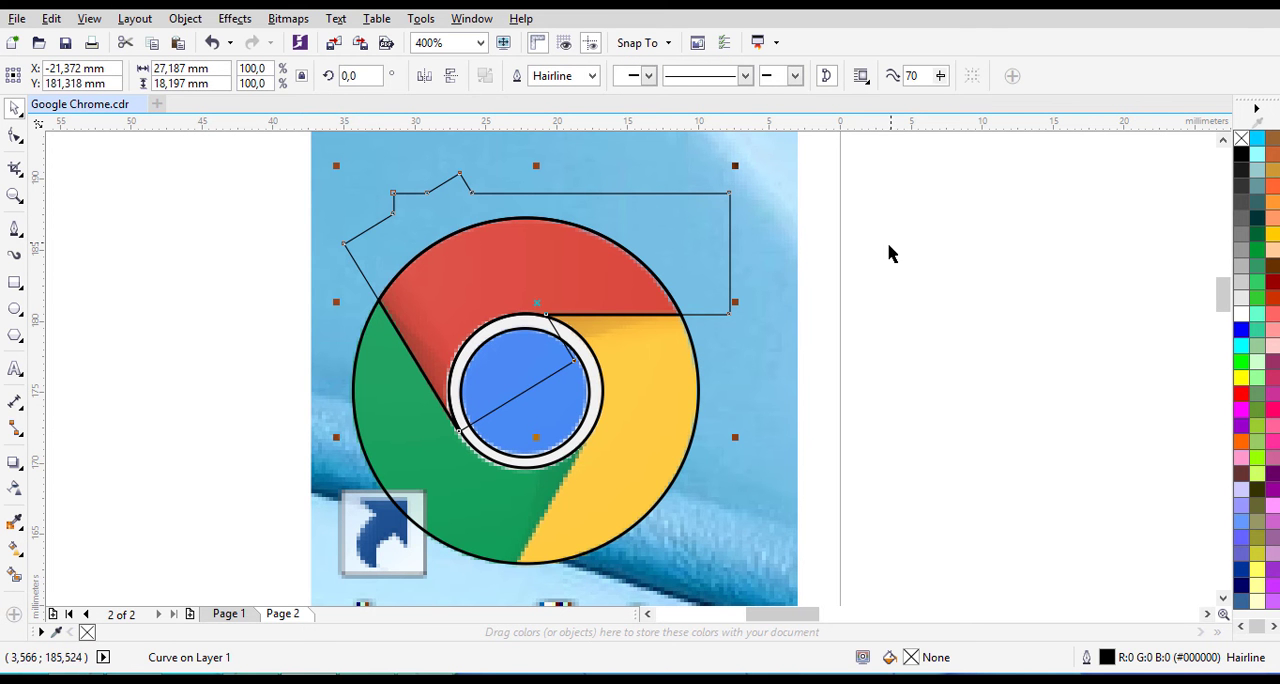
{"action": "left_click", "coordinate": [900, 324]}
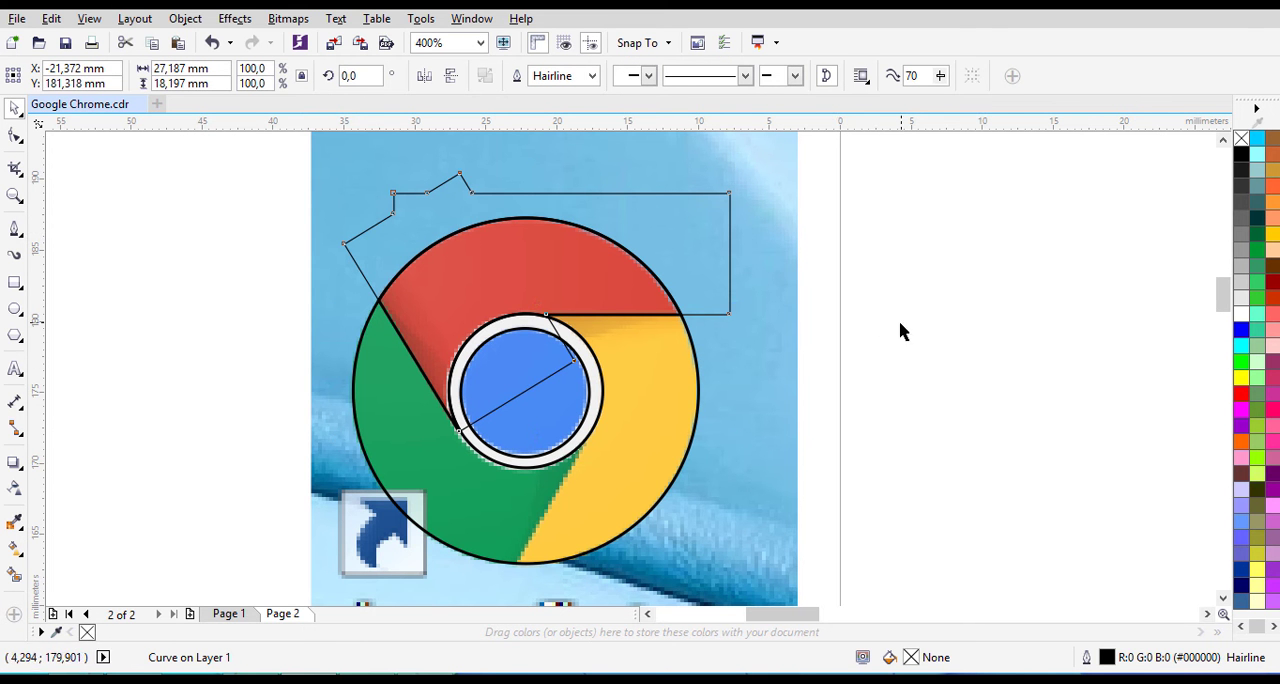
{"action": "left_click_drag", "start_coordinate": [688, 207], "coordinate": [460, 336]}
{"action": "left_click_drag", "start_coordinate": [613, 272], "coordinate": [907, 234]}
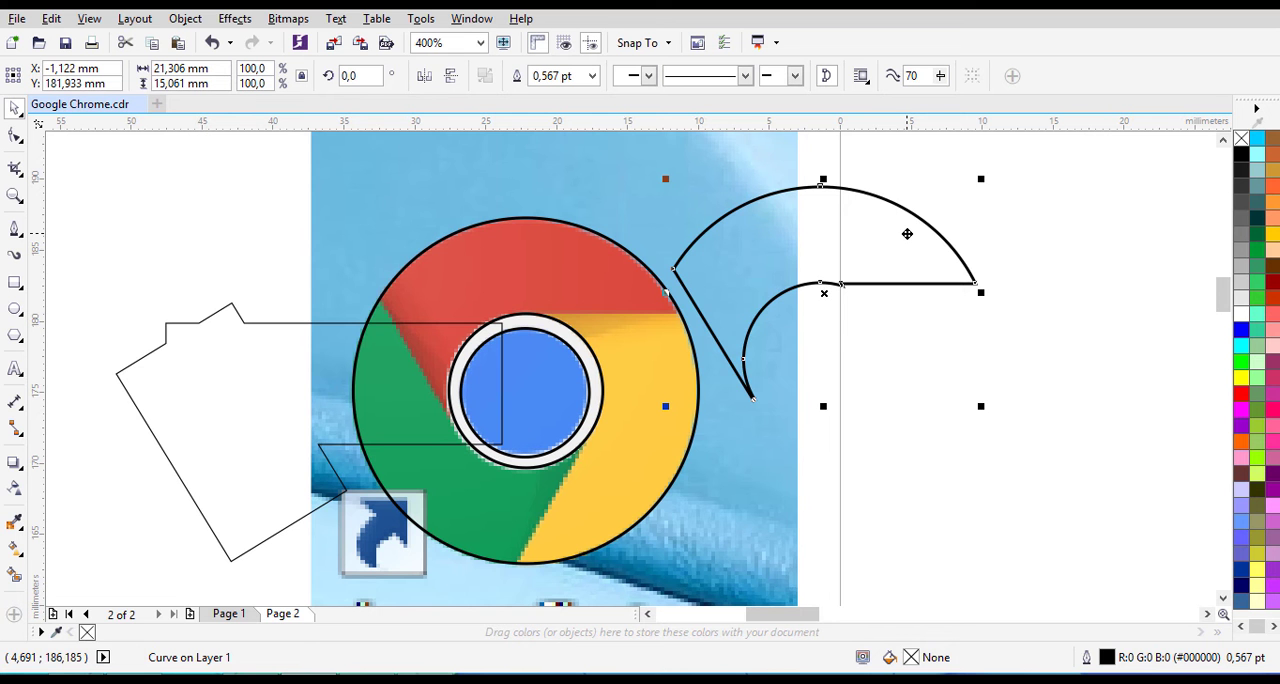
{"action": "key", "text": "ctrl+z"}
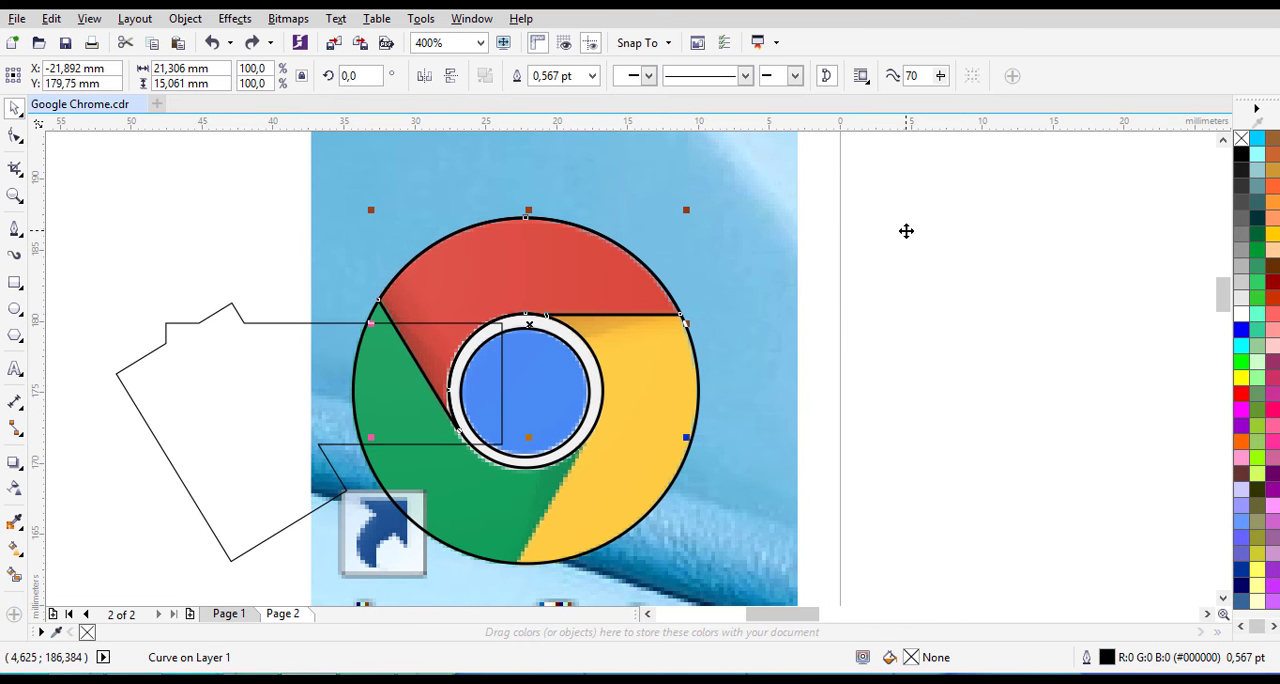
{"action": "left_click", "coordinate": [272, 381]}
{"action": "key", "text": "ctrl+z"}
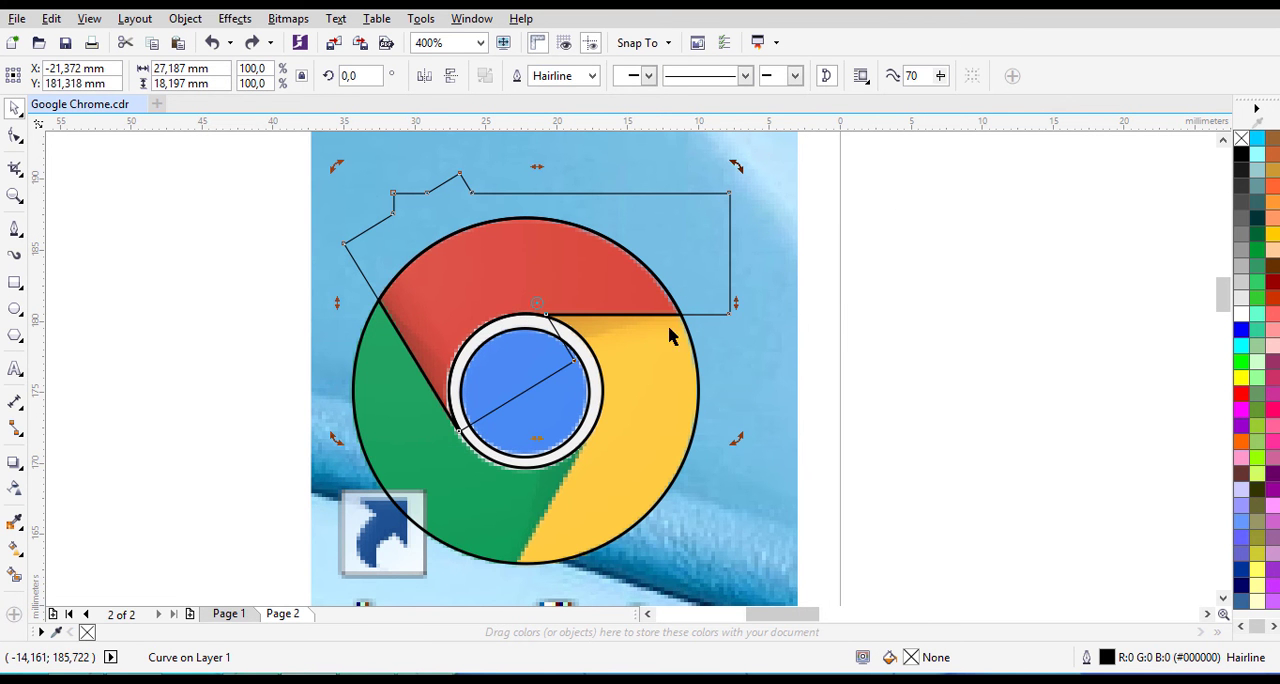
{"action": "left_click_drag", "start_coordinate": [737, 166], "coordinate": [810, 278]}
{"action": "key", "text": "ctrl+z"}
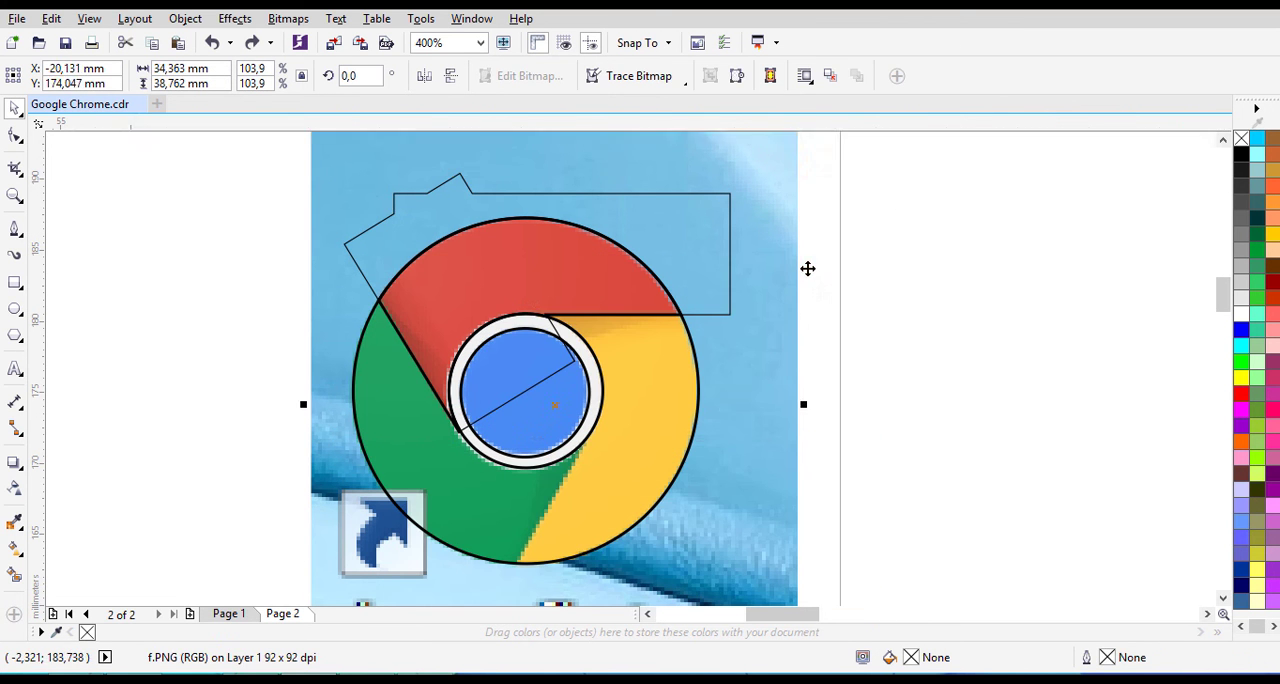
{"action": "key", "text": "Escape"}
- Rotate the welded rectangle shape to about 240° and move it over the yellow segment of the logo
{"action": "left_click", "coordinate": [729, 266]}
{"action": "left_click", "coordinate": [731, 205]}
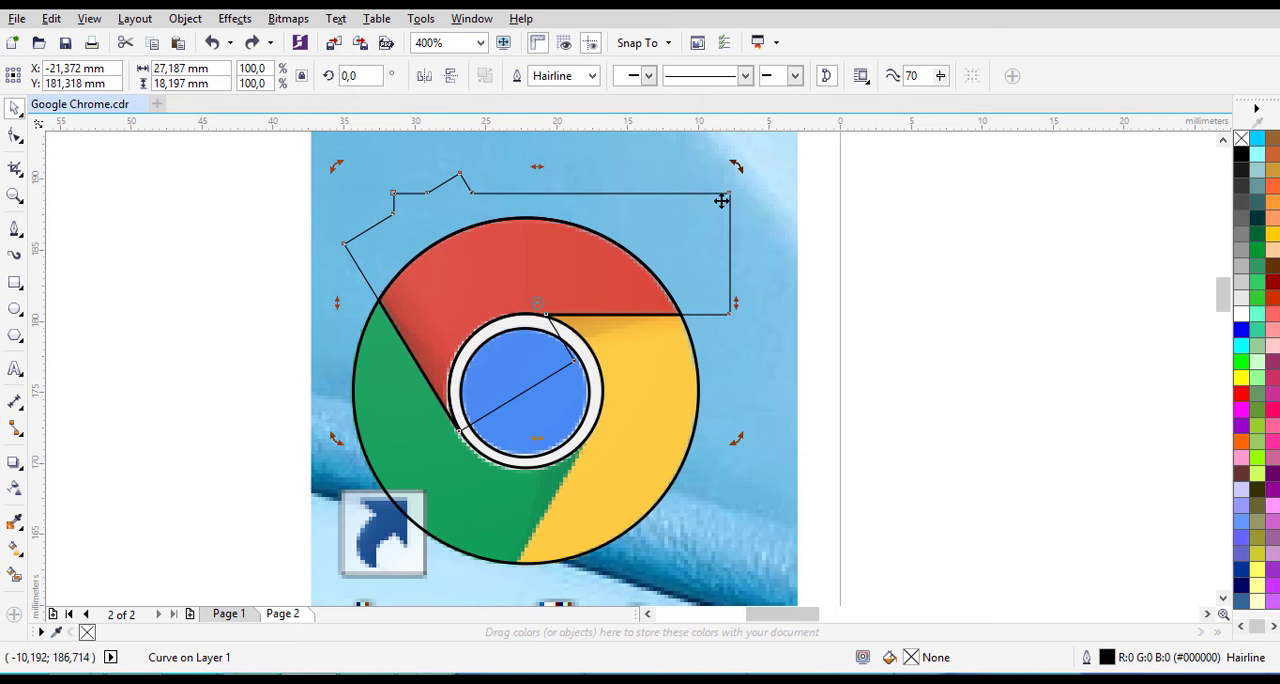
{"action": "mouse_move", "coordinate": [740, 166]}
{"action": "left_mouse_down"}
{"action": "mouse_move", "coordinate": [787, 272]}
{"action": "mouse_move", "coordinate": [737, 166]}
{"action": "left_mouse_up"}
{"action": "left_click_drag", "start_coordinate": [737, 166], "coordinate": [560, 551]}
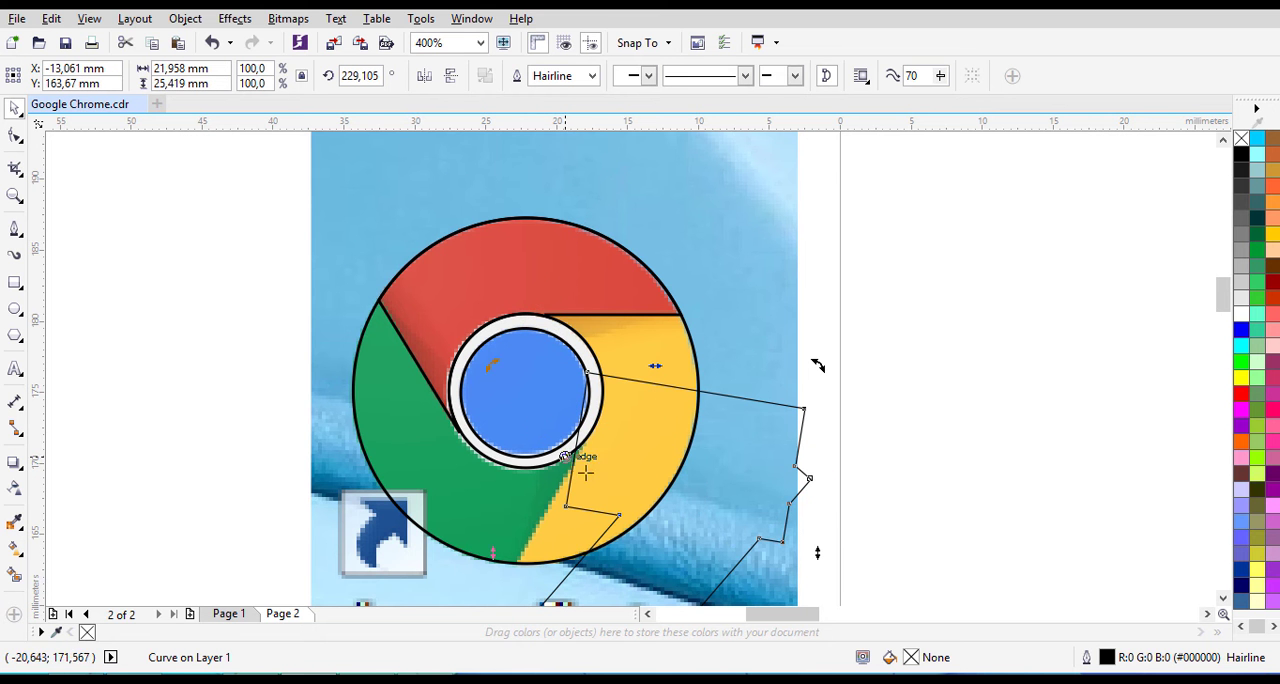
{"action": "left_click_drag", "start_coordinate": [754, 446], "coordinate": [720, 380]}
{"action": "left_click_drag", "start_coordinate": [790, 298], "coordinate": [774, 237]}
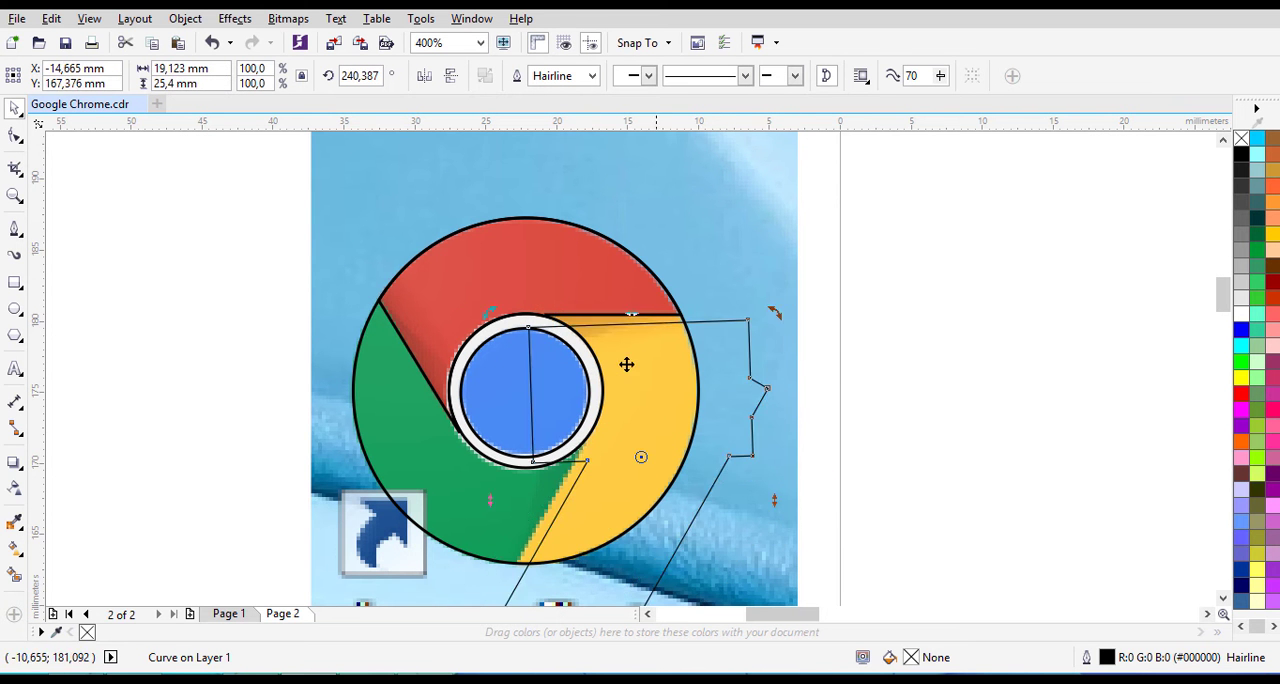
- Fine-tune the welded shape's rotation to about 238.4° and shift it so its edges follow the yellow segment's straight borders with red and green
{"action": "scroll", "coordinate": [626, 366], "scroll_direction": "up", "scroll_amount": 2}
{"action": "left_click_drag", "start_coordinate": [648, 312], "coordinate": [648, 307]}
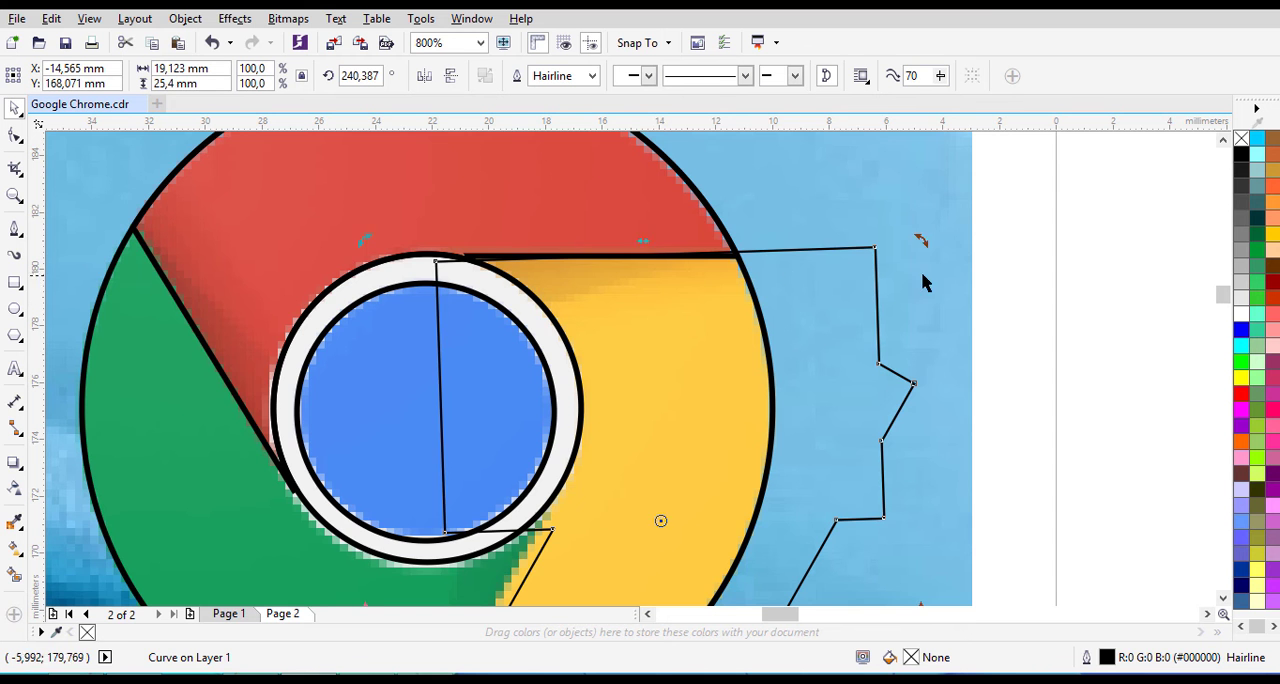
{"action": "left_click_drag", "start_coordinate": [922, 243], "coordinate": [930, 254]}
{"action": "scroll", "coordinate": [663, 297], "scroll_direction": "up", "scroll_amount": 2}
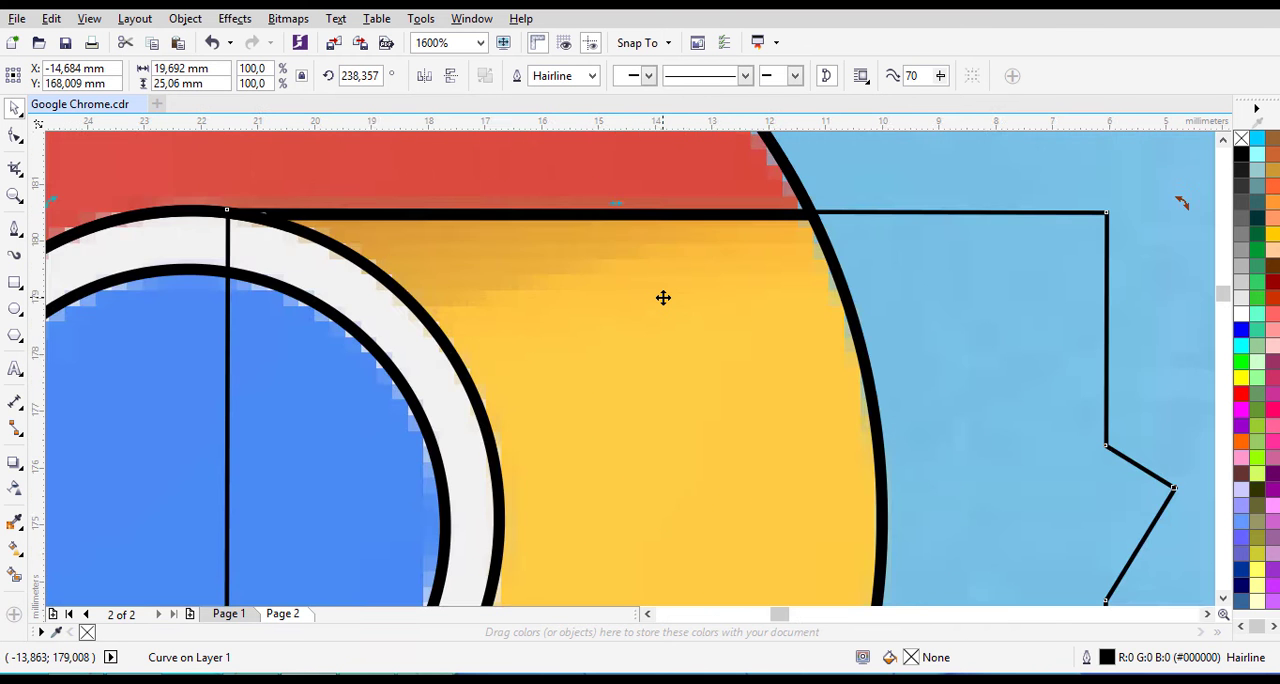
{"action": "scroll", "coordinate": [663, 297], "scroll_direction": "down", "scroll_amount": 4}
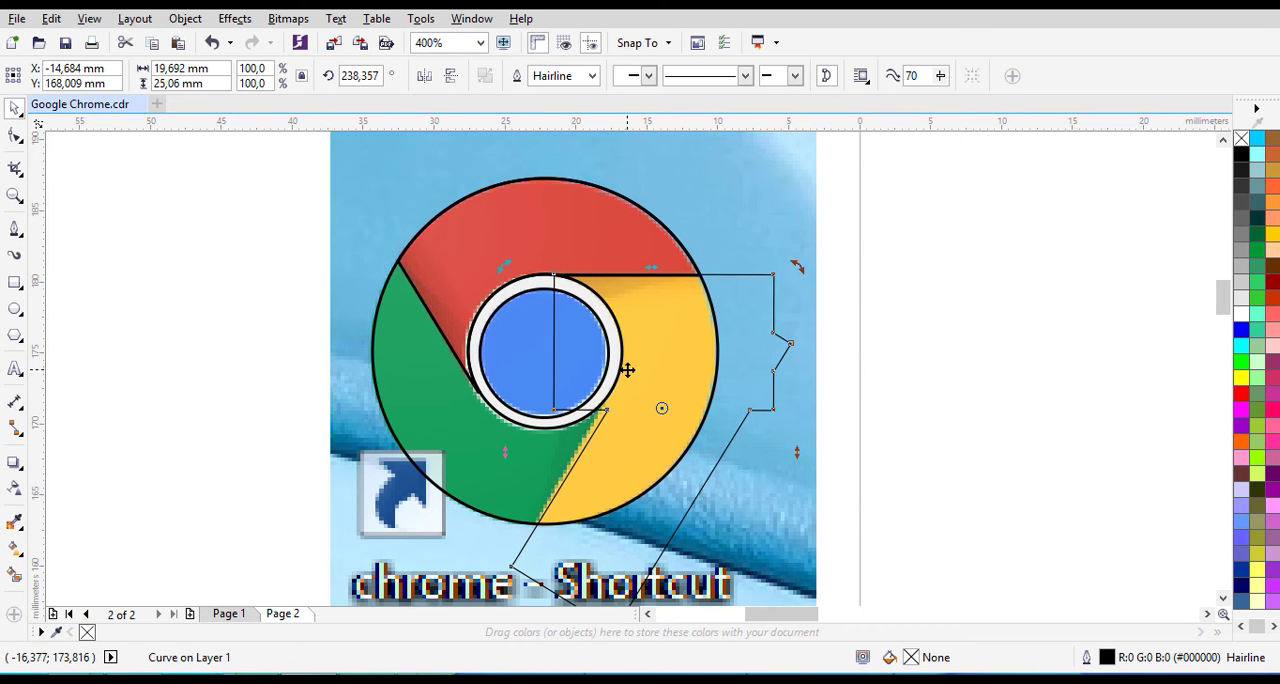
{"action": "left_click", "coordinate": [628, 364]}
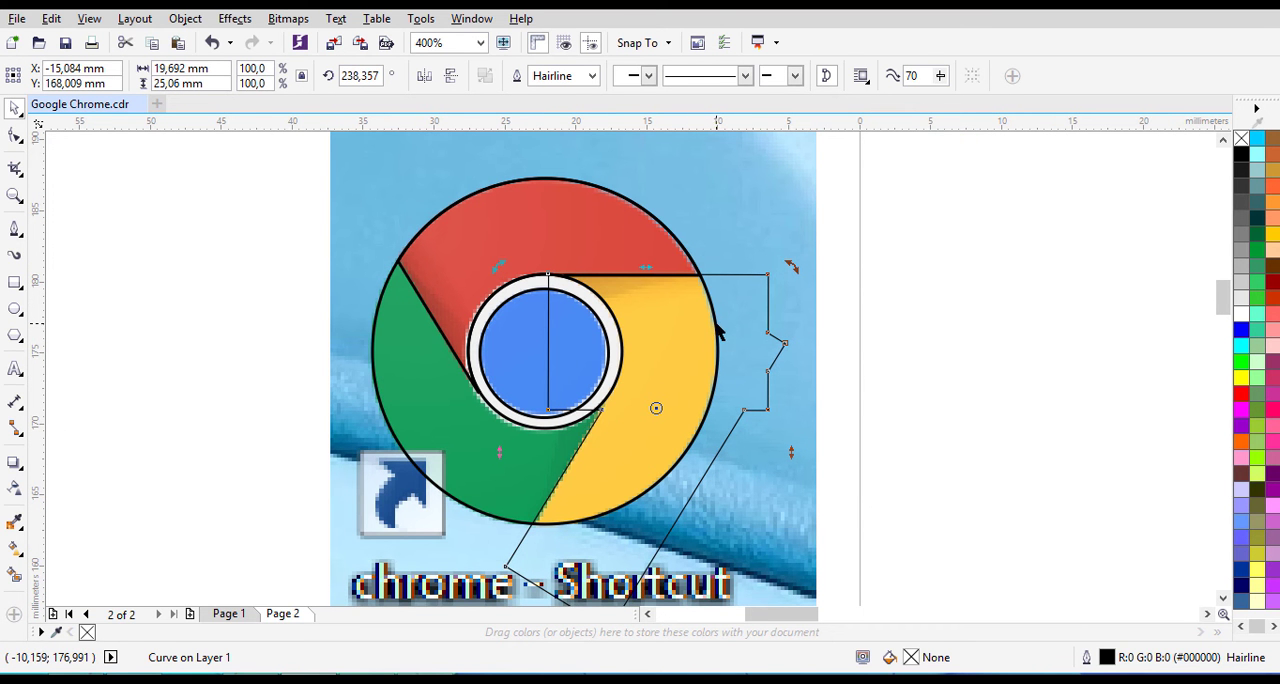
{"action": "left_click", "coordinate": [137, 275]}
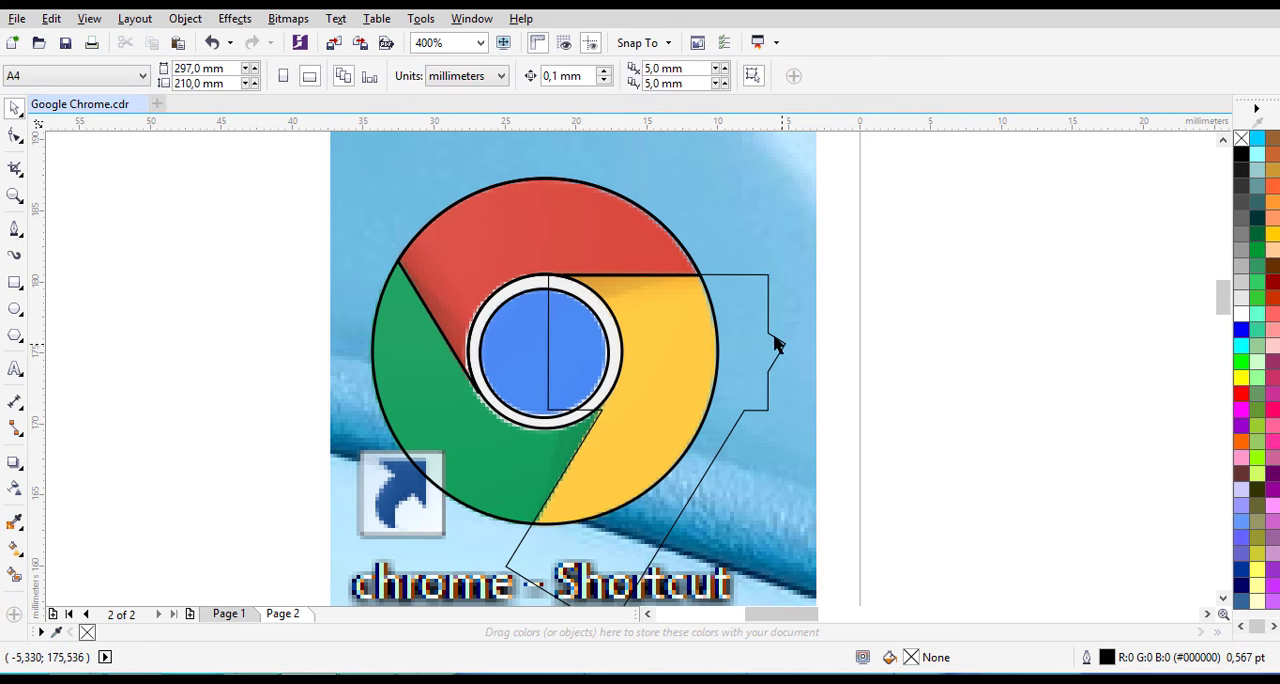
- Intersect the rotated welded shape with the trimmed ring to create the outline of the yellow segment
{"action": "left_click", "coordinate": [766, 333]}
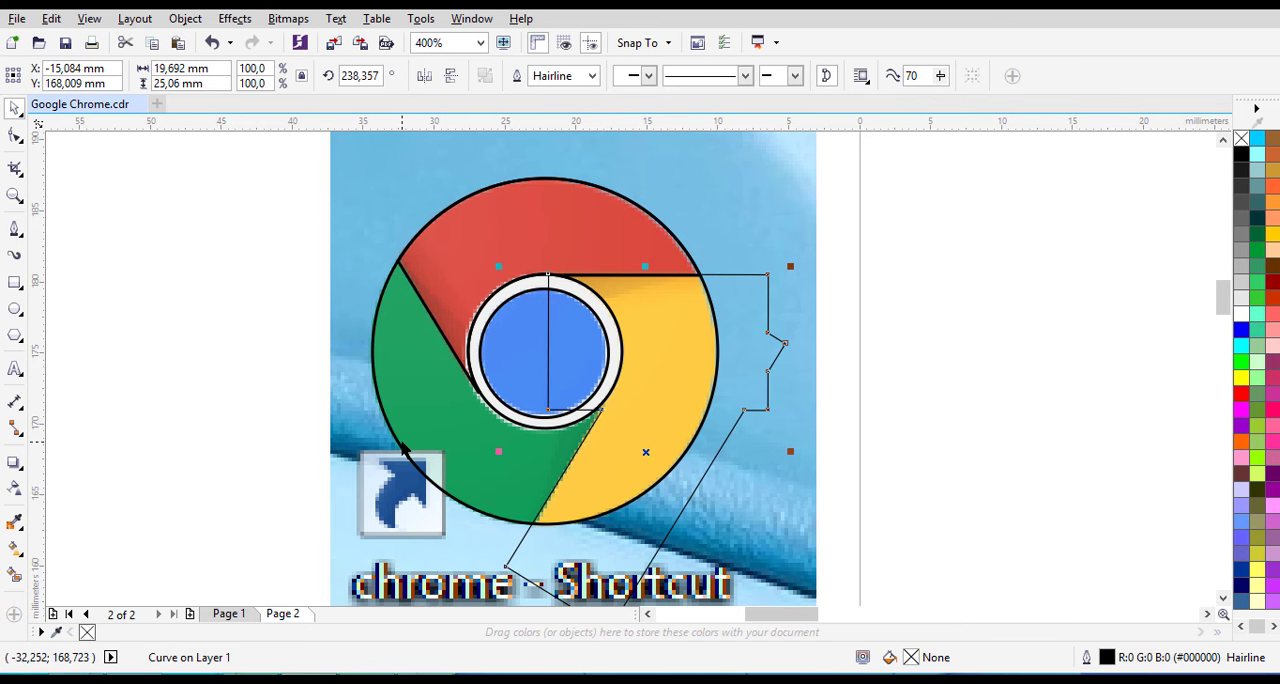
{"action": "left_click", "coordinate": [404, 449], "text": "shift"}
{"action": "left_click", "coordinate": [569, 78]}
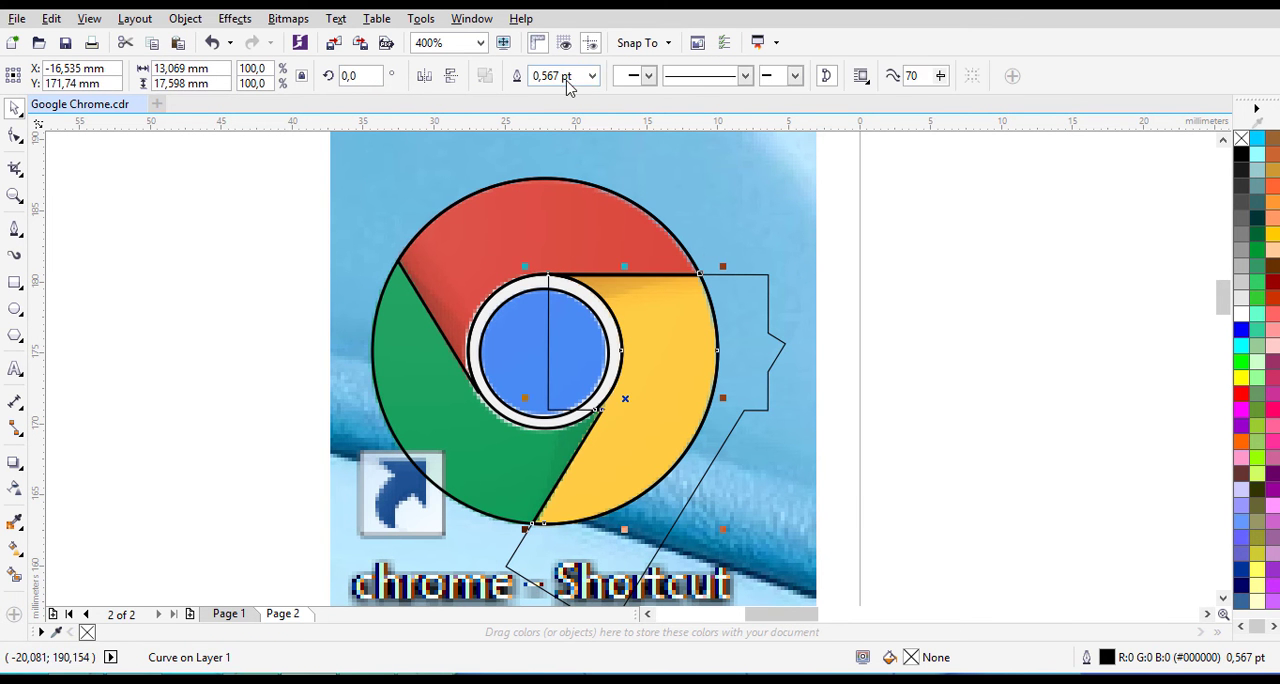
- Move the leftover welded rectangle shape away from the logo and delete it
{"action": "left_click", "coordinate": [991, 390]}
{"action": "left_click_drag", "start_coordinate": [766, 355], "coordinate": [1078, 353]}
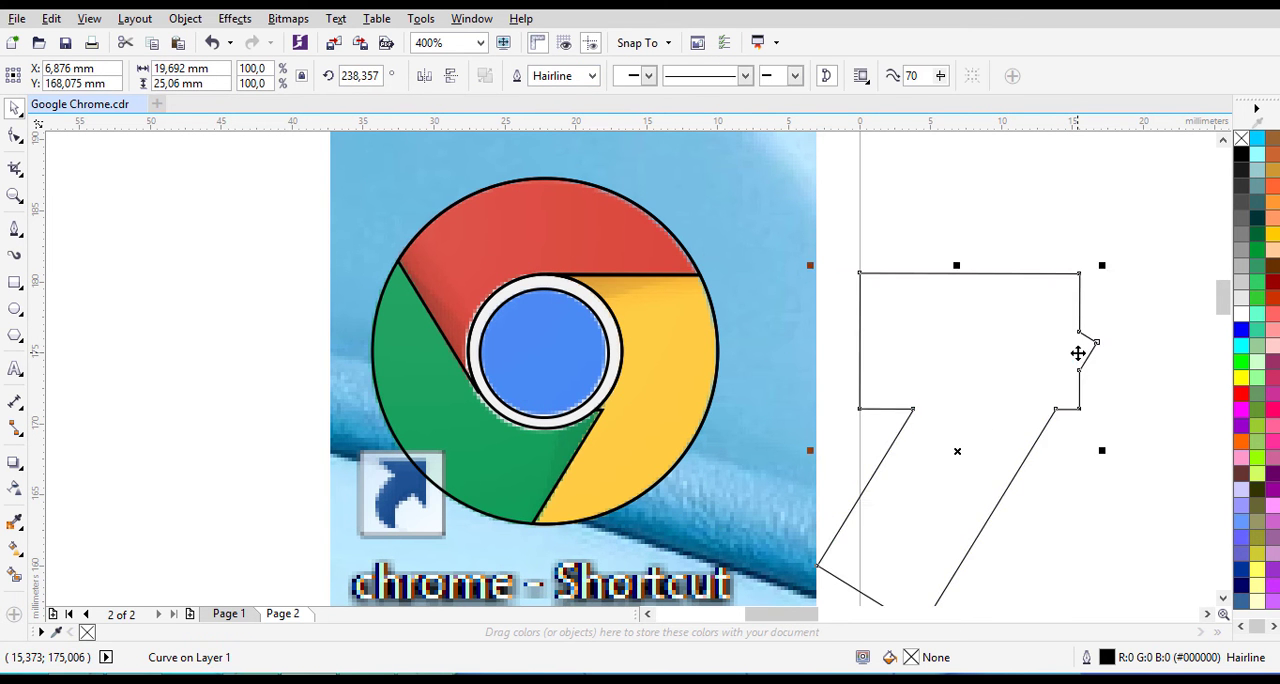
{"action": "key", "text": "Delete"}
{"action": "left_click", "coordinate": [637, 337]}
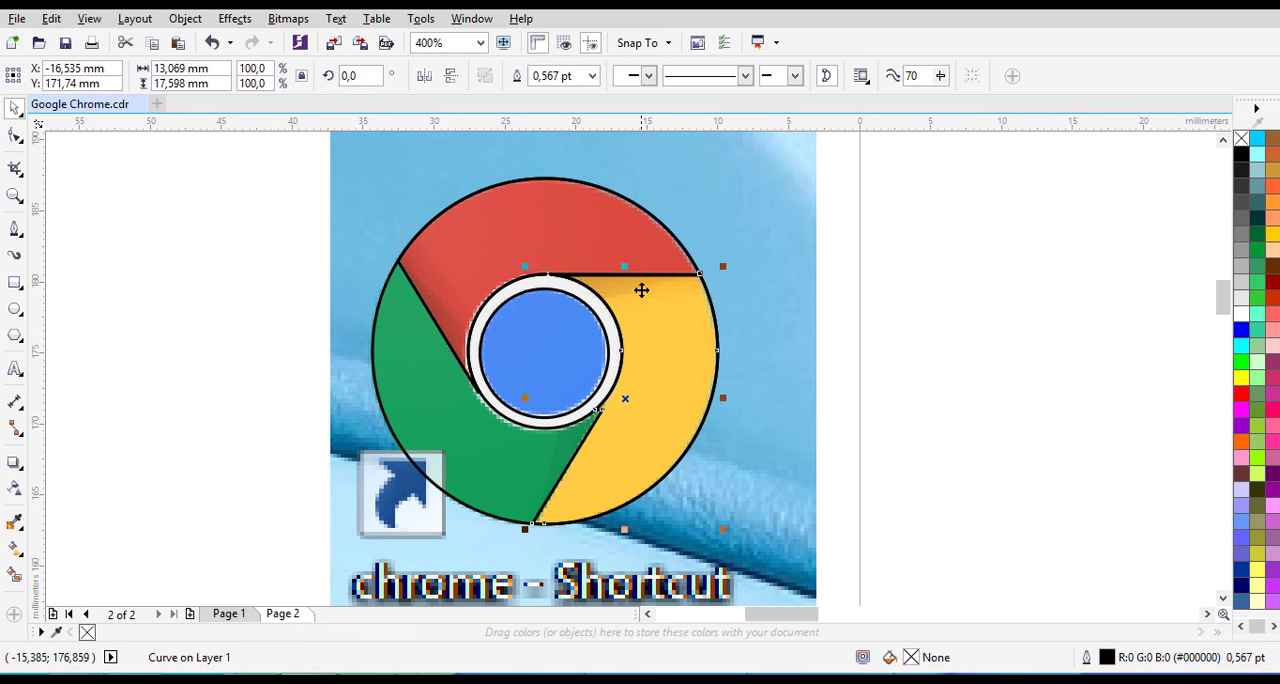
{"action": "left_click", "coordinate": [633, 247]}
{"action": "left_click", "coordinate": [956, 382]}
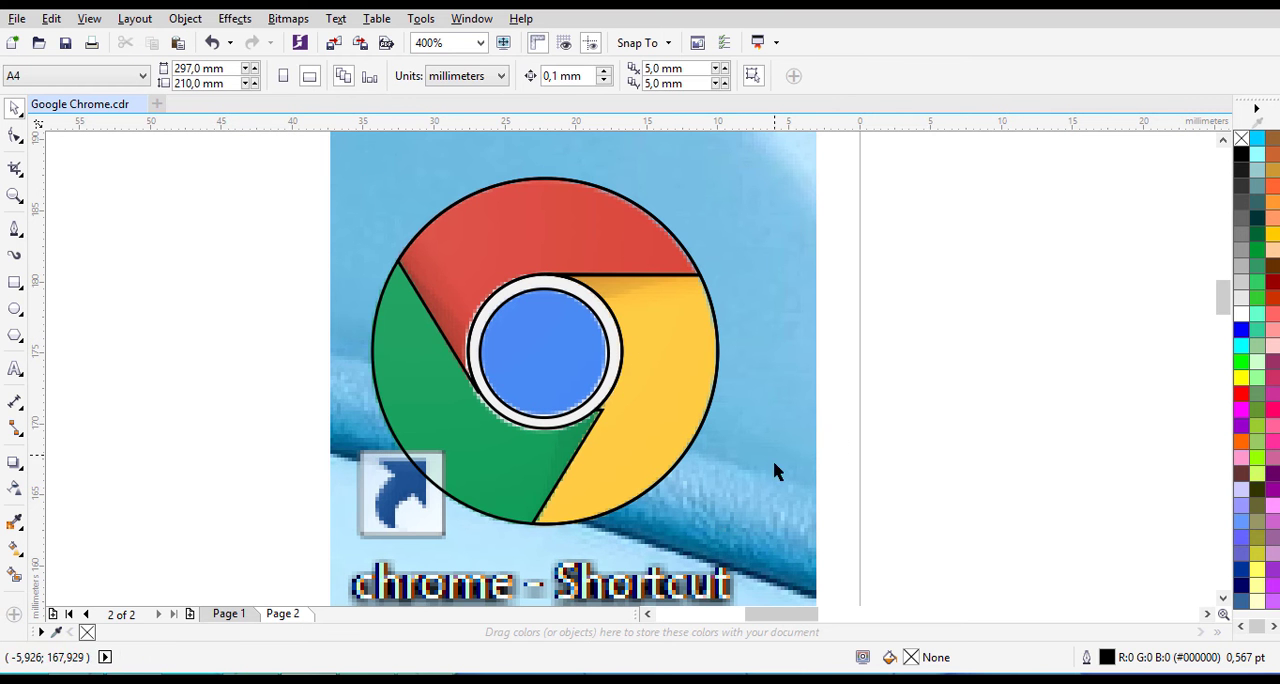
- Select all the traced logo shapes together and move them off the reference image onto the blank area beside it
{"action": "left_click_drag", "start_coordinate": [918, 592], "coordinate": [280, 158]}
{"action": "left_click_drag", "start_coordinate": [829, 270], "coordinate": [1058, 243]}
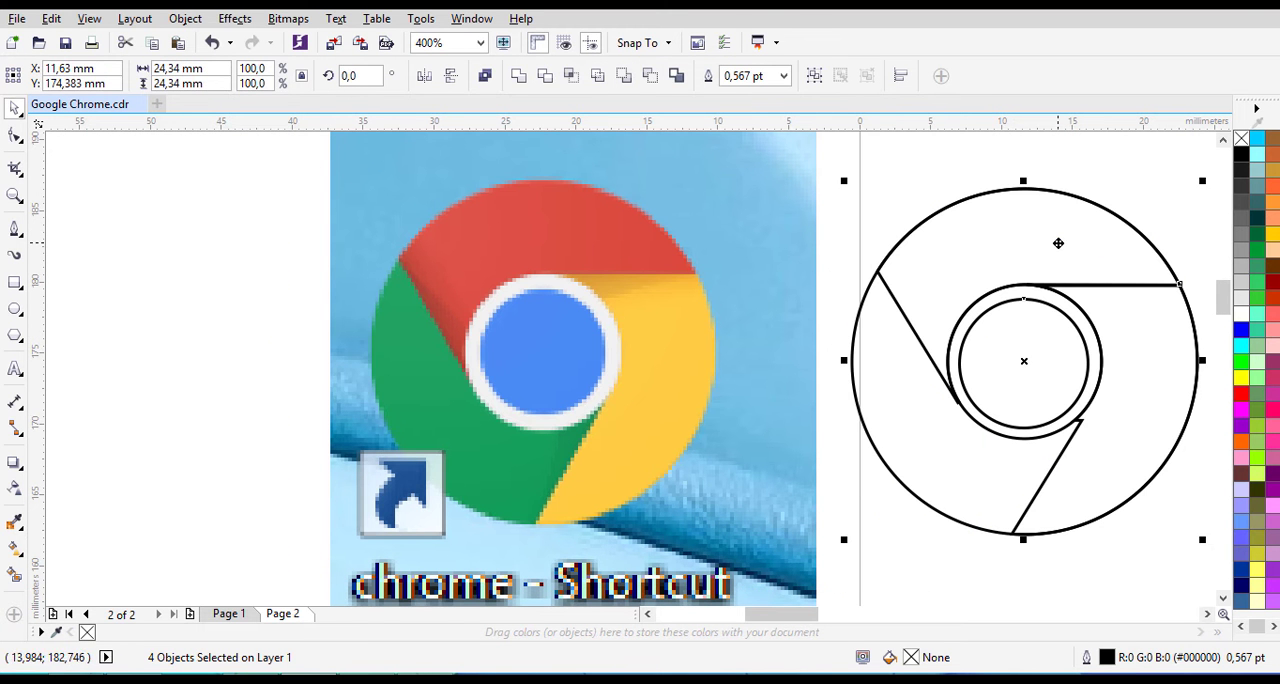
{"action": "left_click", "coordinate": [924, 165]}
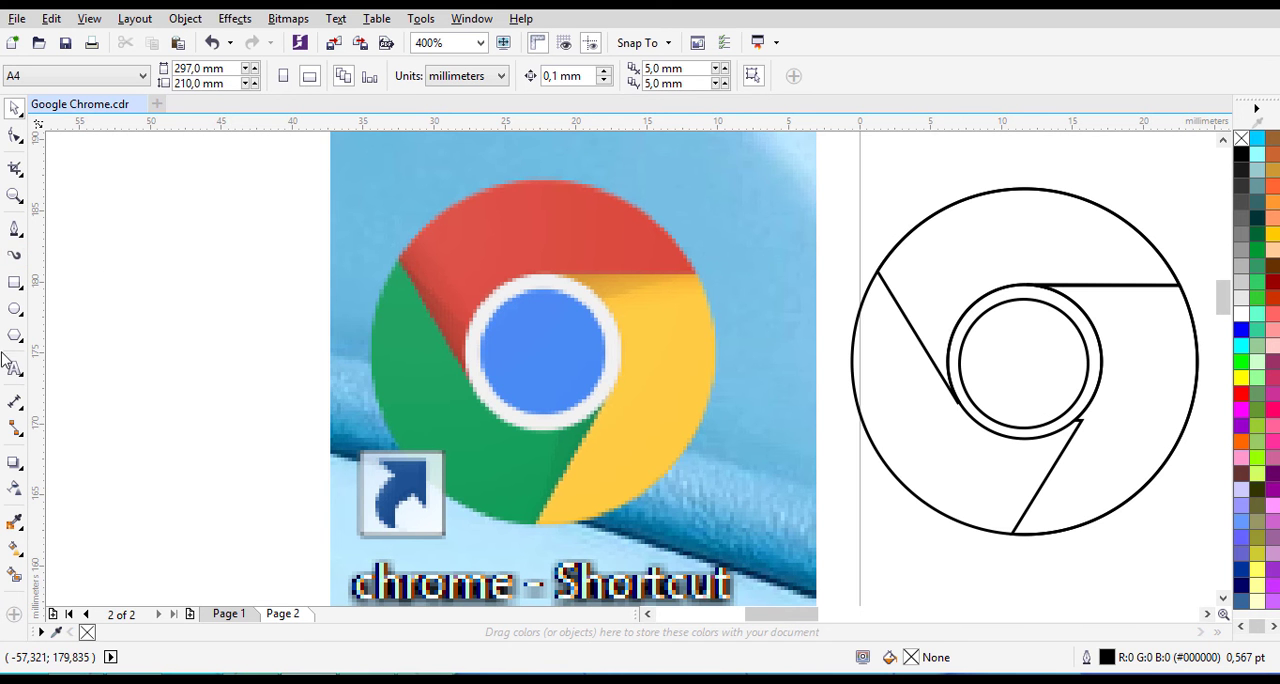
- Delete the stray node at the yellow segment's inner corner, where its slanted edge meets the ring
{"action": "left_click", "coordinate": [1156, 427]}
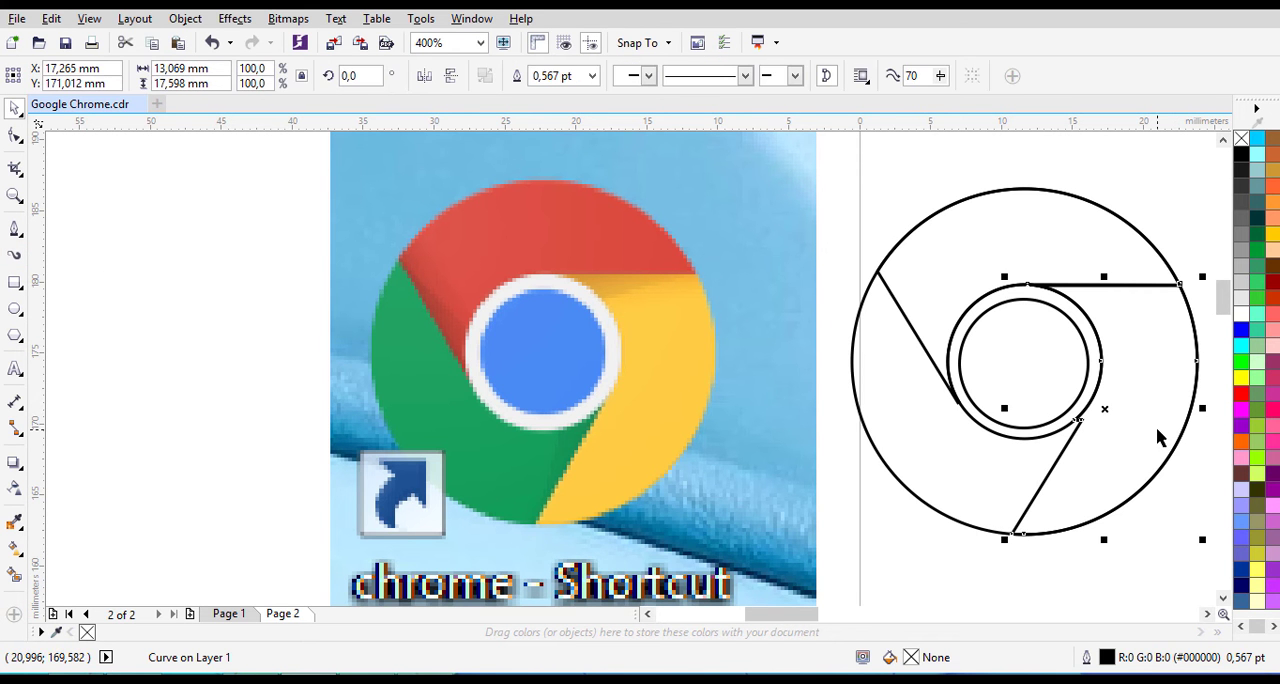
{"action": "left_click", "coordinate": [15, 136]}
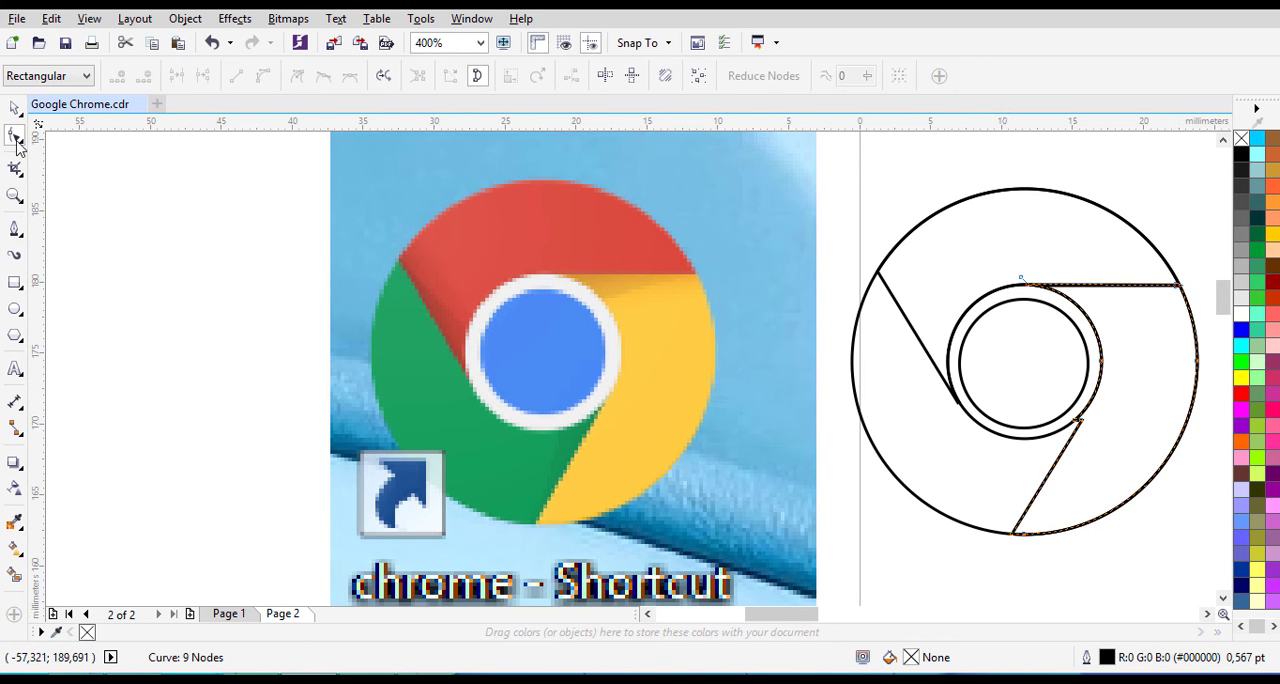
{"action": "scroll", "coordinate": [1118, 420], "scroll_direction": "up", "scroll_amount": 1}
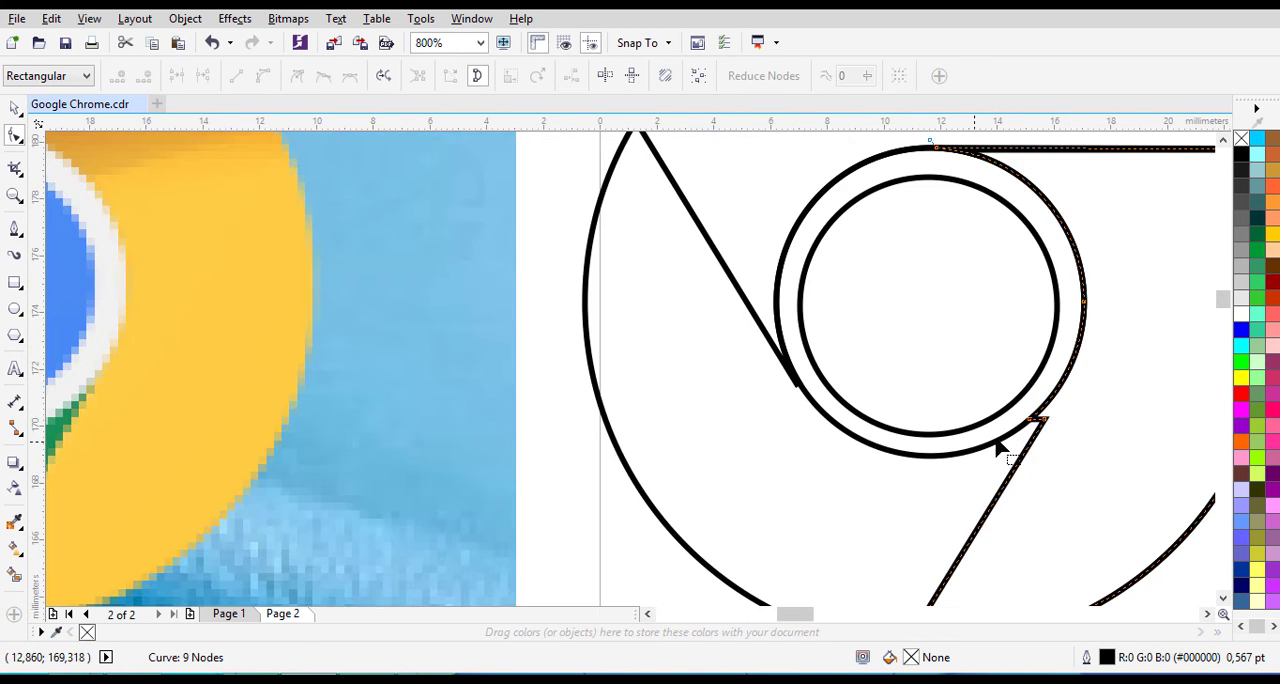
{"action": "double_click", "coordinate": [1044, 424]}
{"action": "scroll", "coordinate": [1046, 426], "scroll_direction": "down", "scroll_amount": 2}
{"action": "scroll", "coordinate": [1044, 466], "scroll_direction": "up", "scroll_amount": 1}
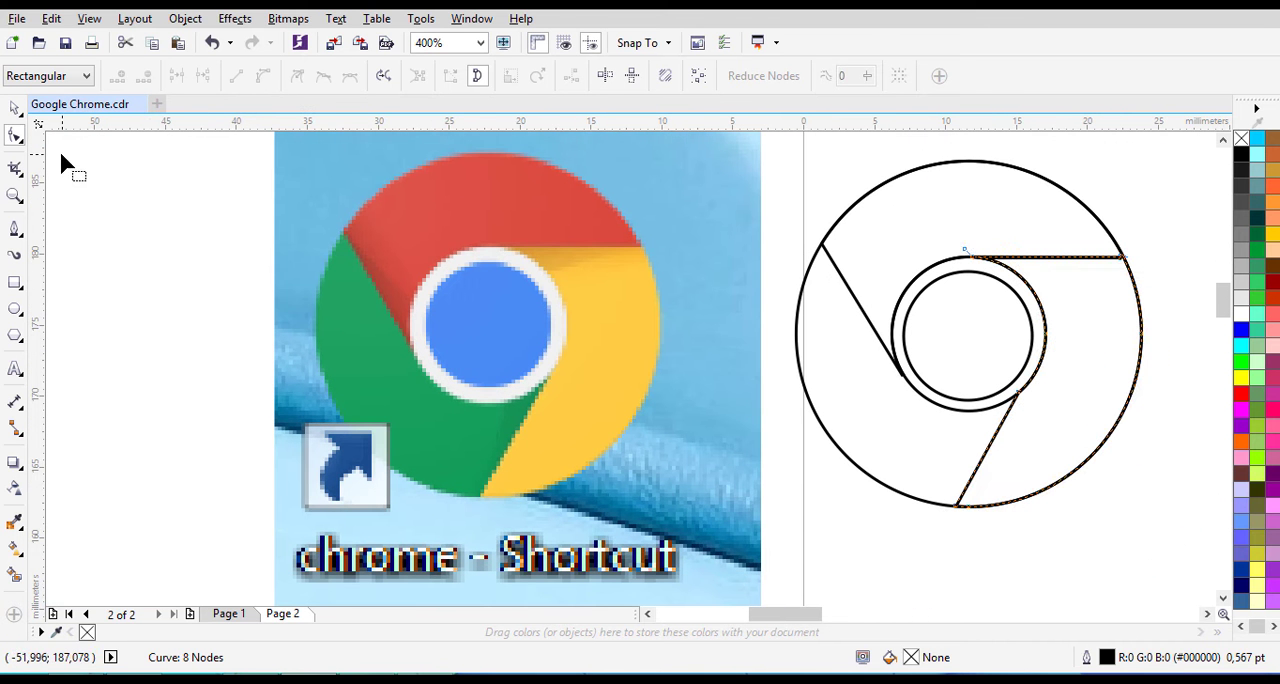
{"action": "left_click", "coordinate": [15, 108]}
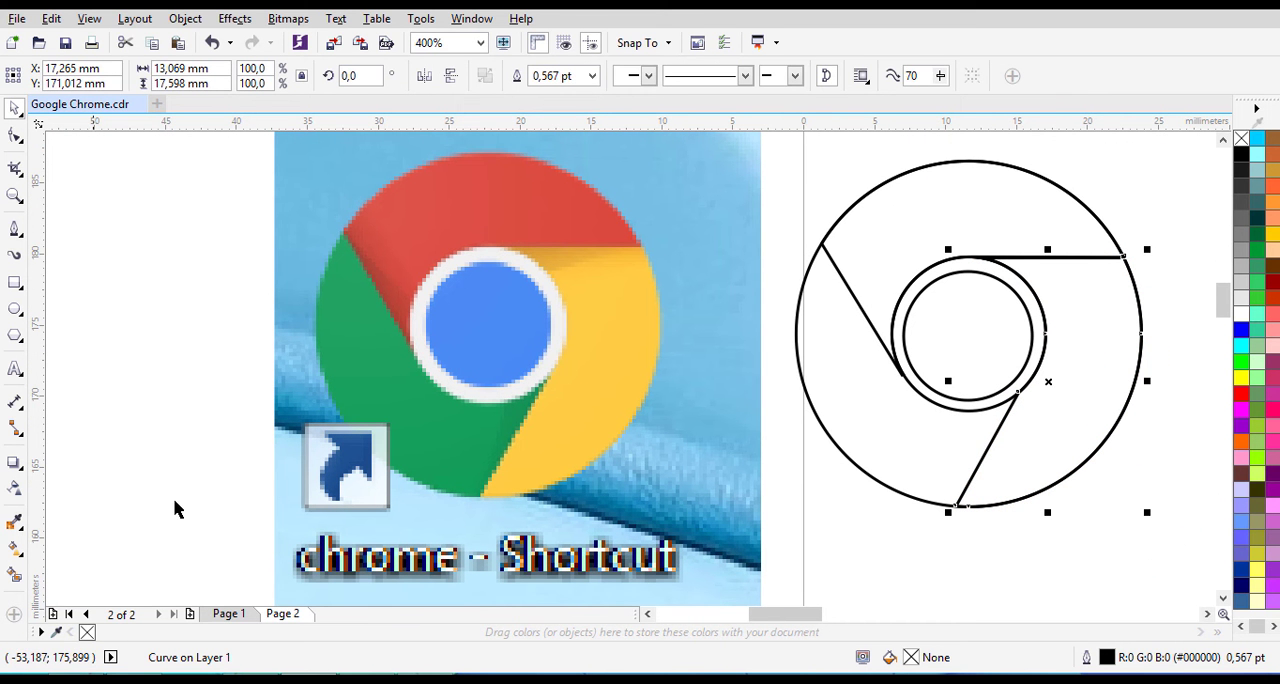
{"action": "left_click", "coordinate": [182, 411]}
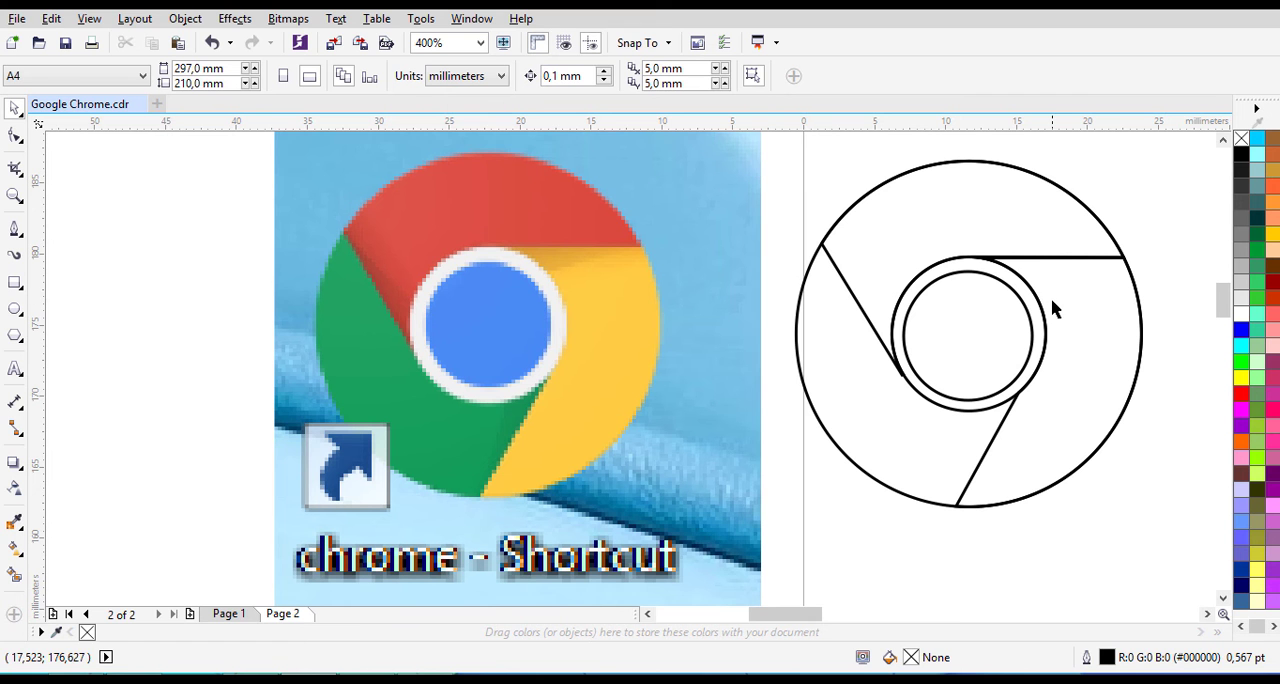
- Nudge the innermost circle slightly so it sits centred within the surrounding ring
{"action": "left_click", "coordinate": [956, 308]}
{"action": "key", "text": "Up"}
{"action": "key", "text": "Up"}
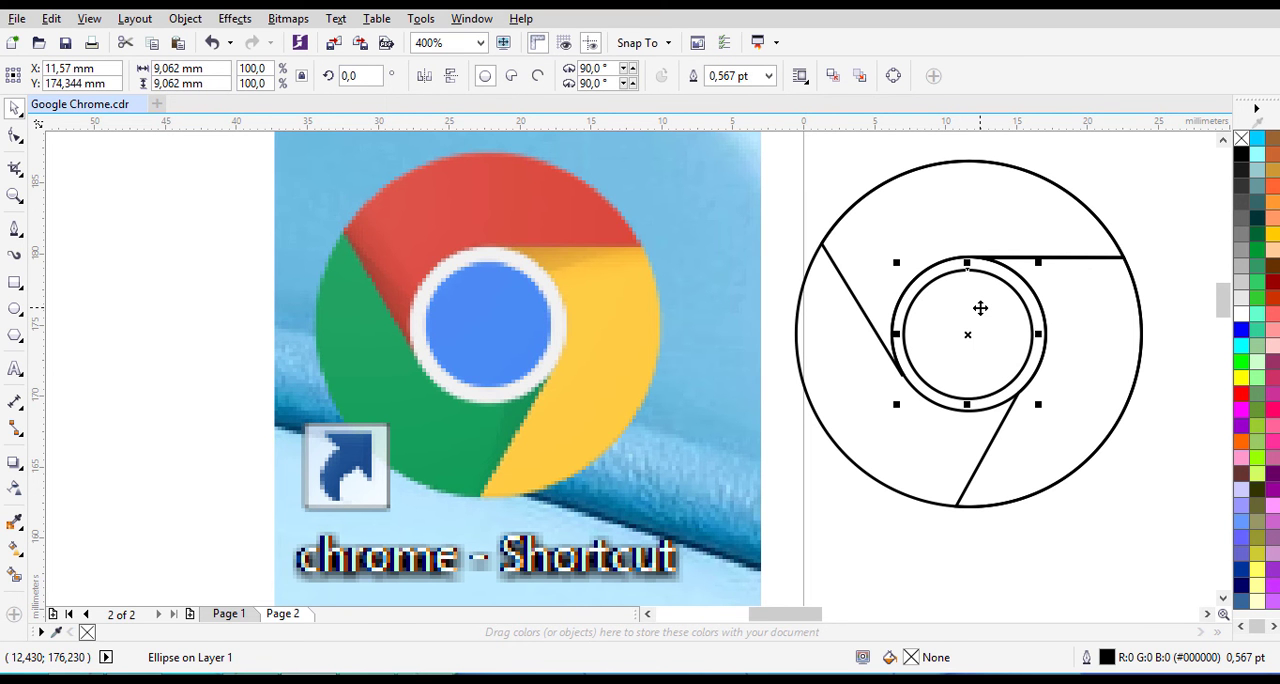
{"action": "key", "text": "Right"}
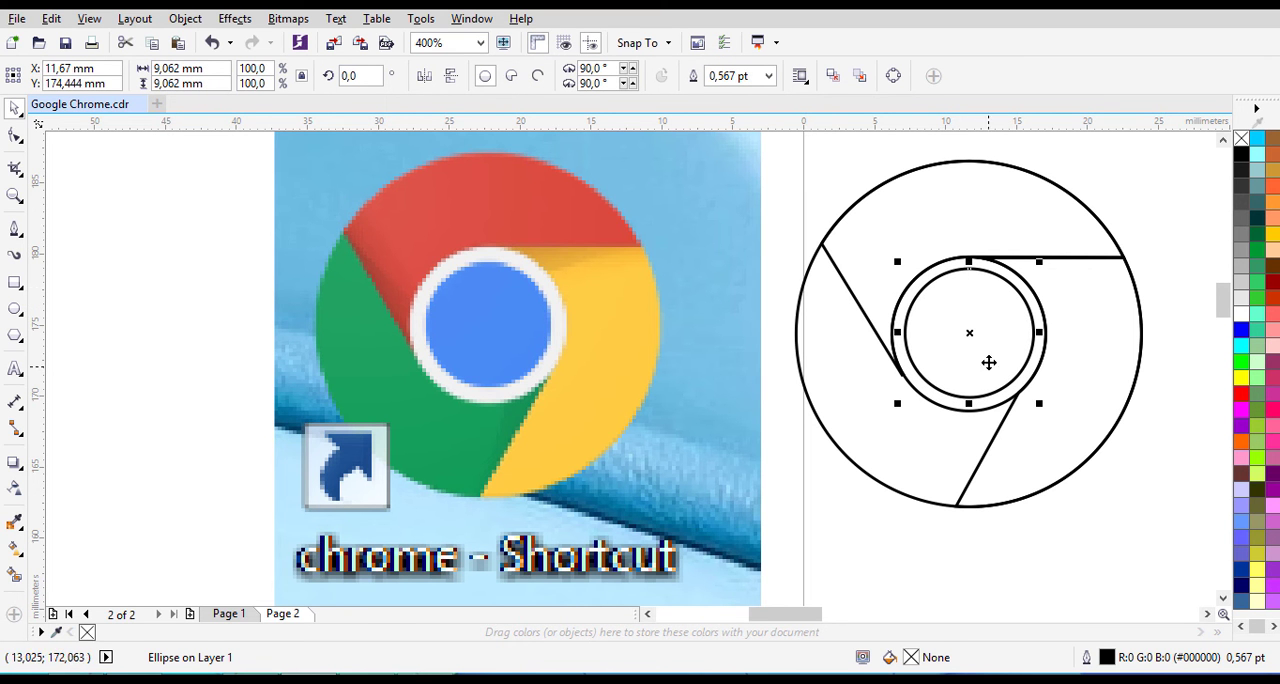
{"action": "key", "text": "Down"}
{"action": "left_click", "coordinate": [157, 316]}
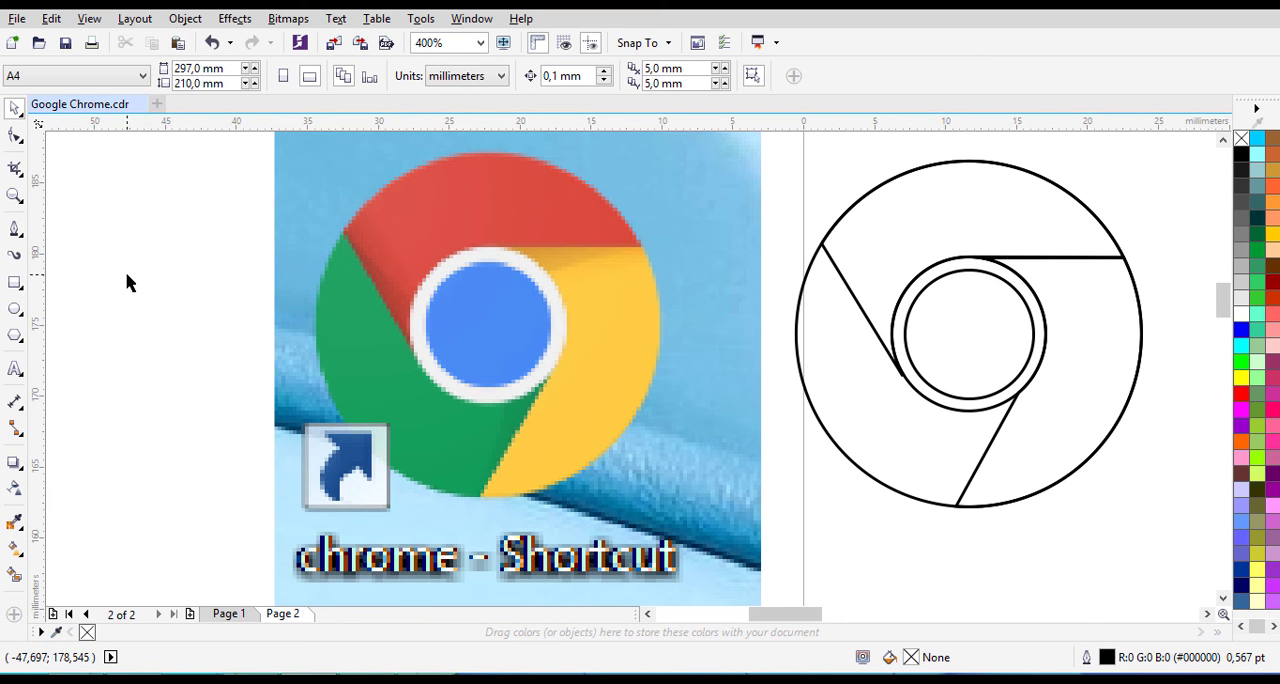
- Sample the red #DD5044 from the reference logo with the Color Eyedropper and fill the traced upper segment with it
{"action": "left_click", "coordinate": [20, 530]}
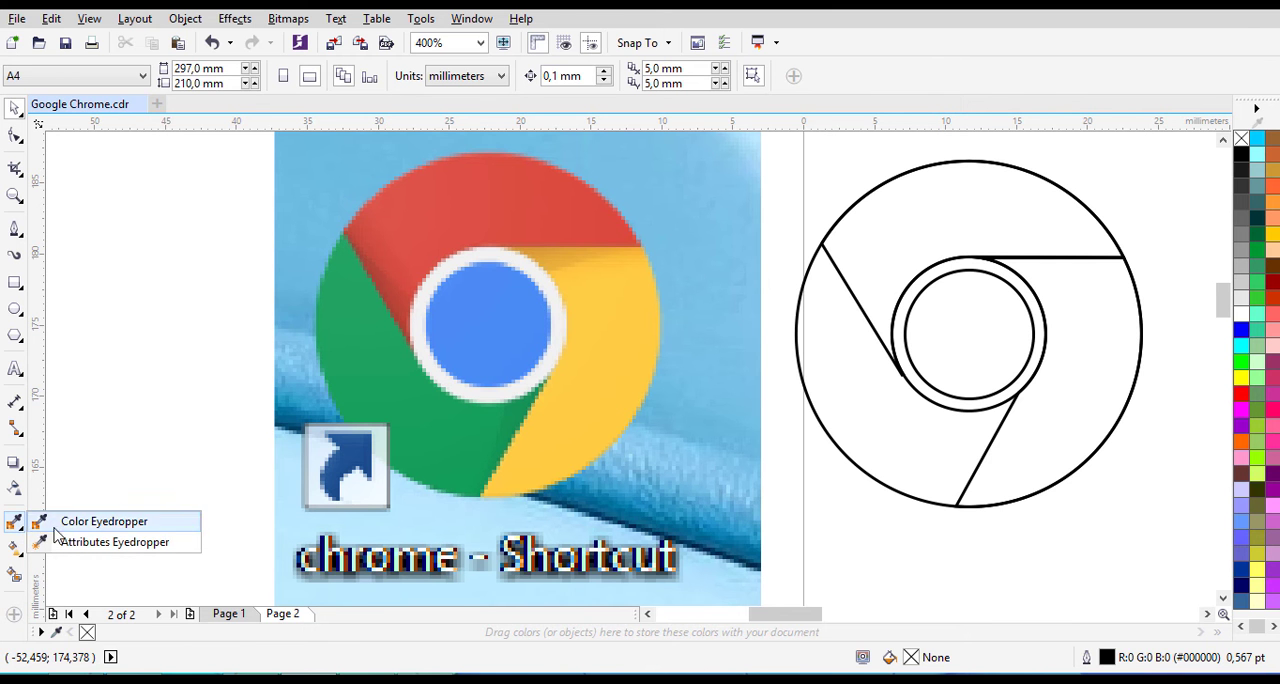
{"action": "left_click", "coordinate": [60, 520]}
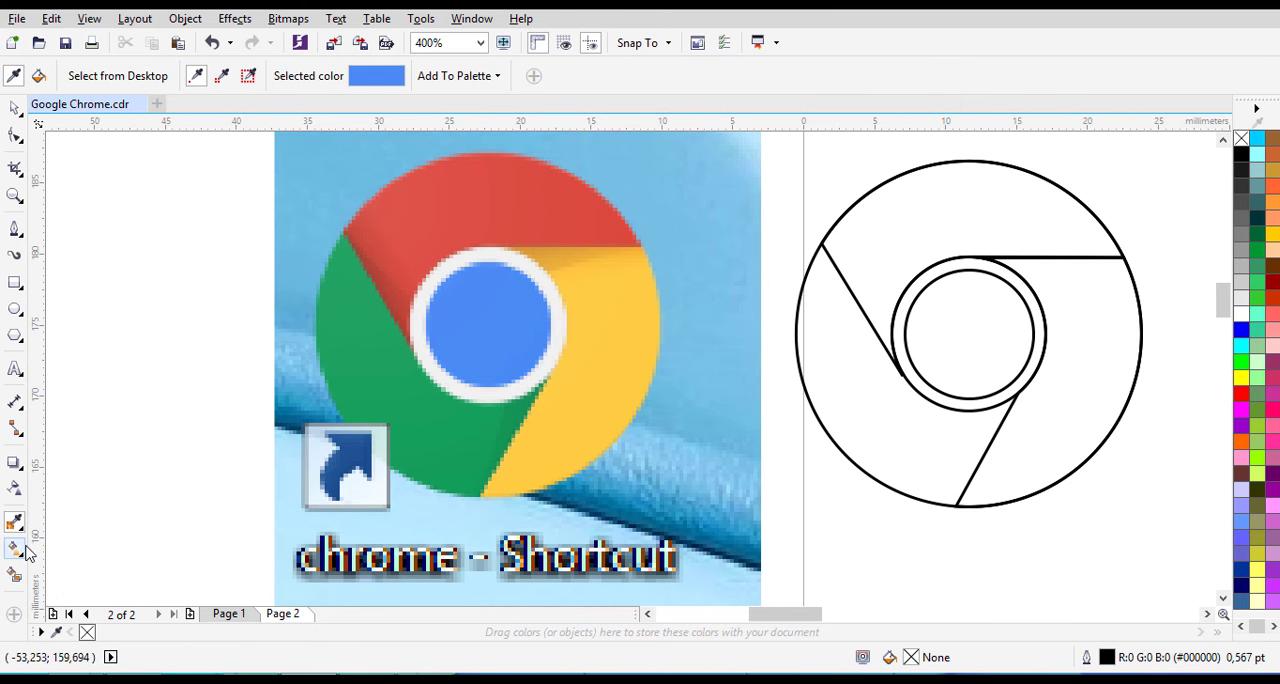
{"action": "left_click", "coordinate": [488, 195]}
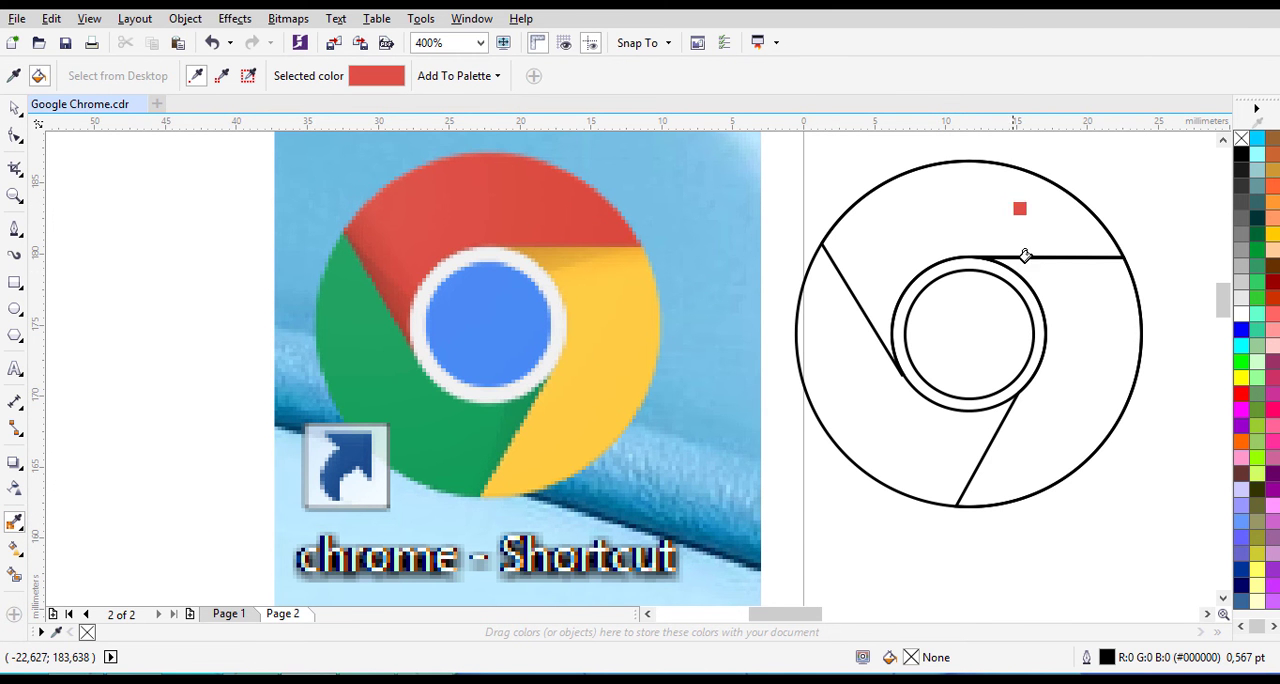
{"action": "left_click", "coordinate": [930, 200]}
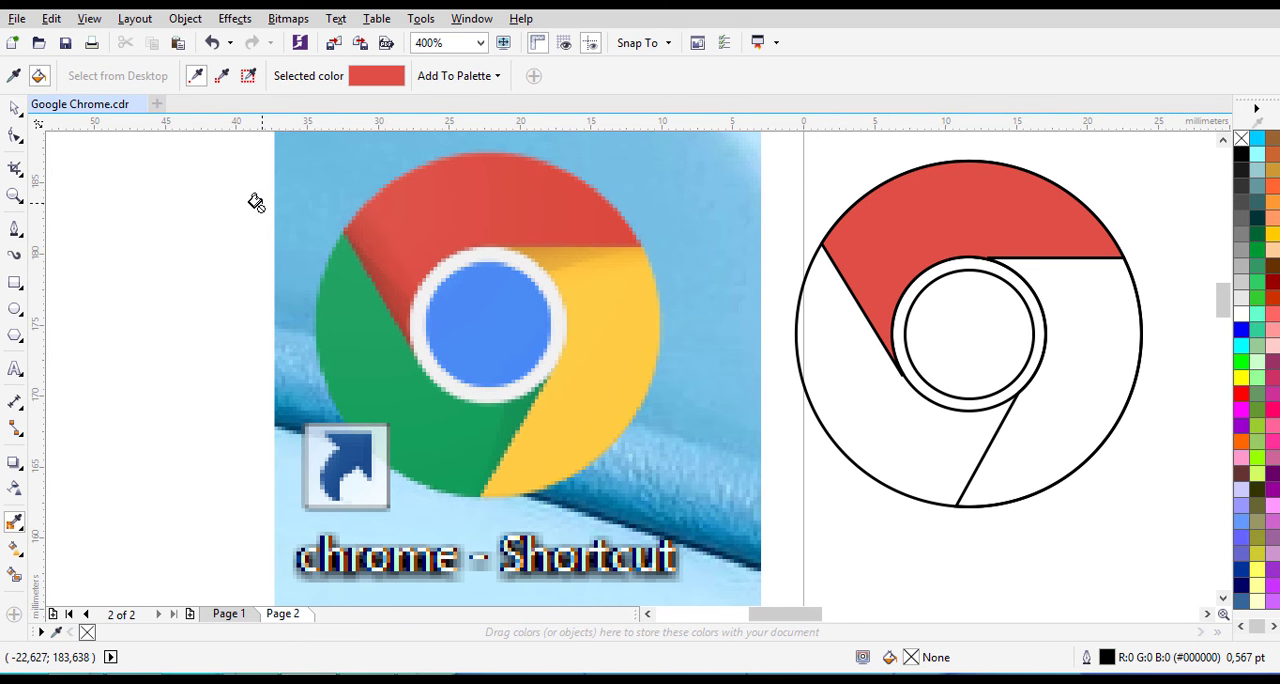
- Sample the yellow from the reference logo and fill the corresponding traced segment with it
{"action": "key", "text": "shift"}
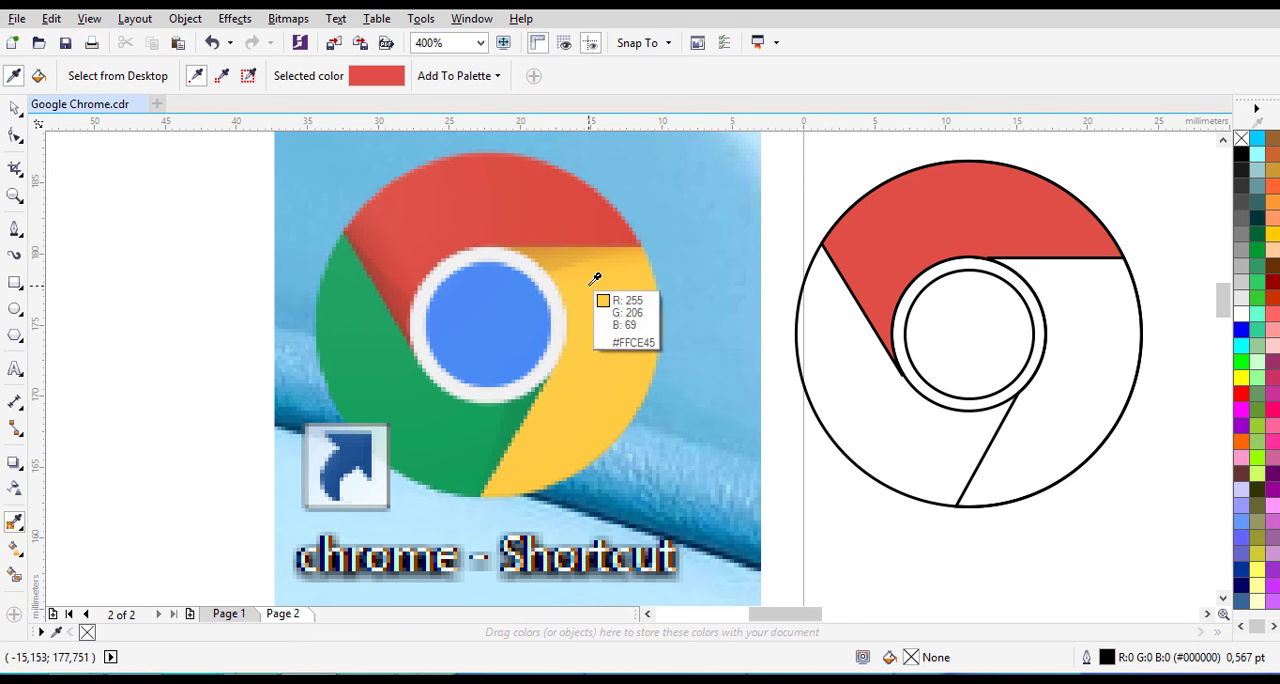
{"action": "left_click", "coordinate": [607, 353]}
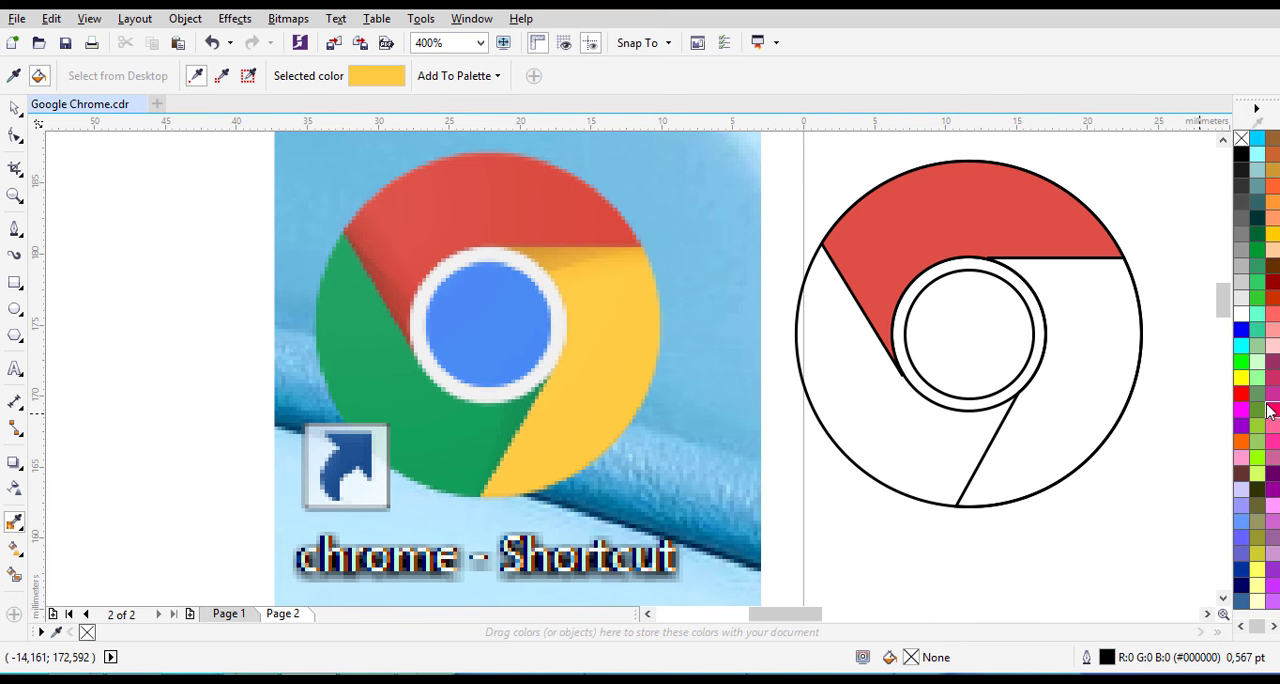
{"action": "left_click", "coordinate": [1062, 368]}
- Sample the green #1AA15F from the reference logo and fill the remaining outer segment of the tracing with it
{"action": "key", "text": "shift"}
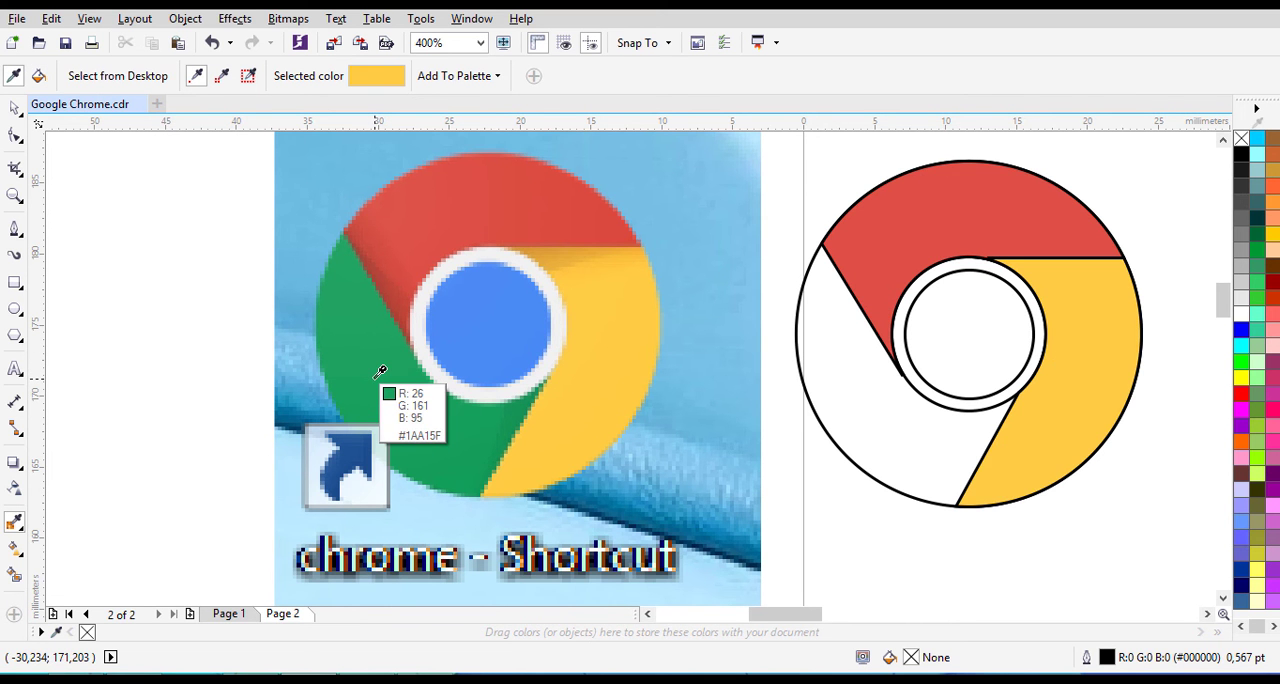
{"action": "left_click", "coordinate": [380, 372]}
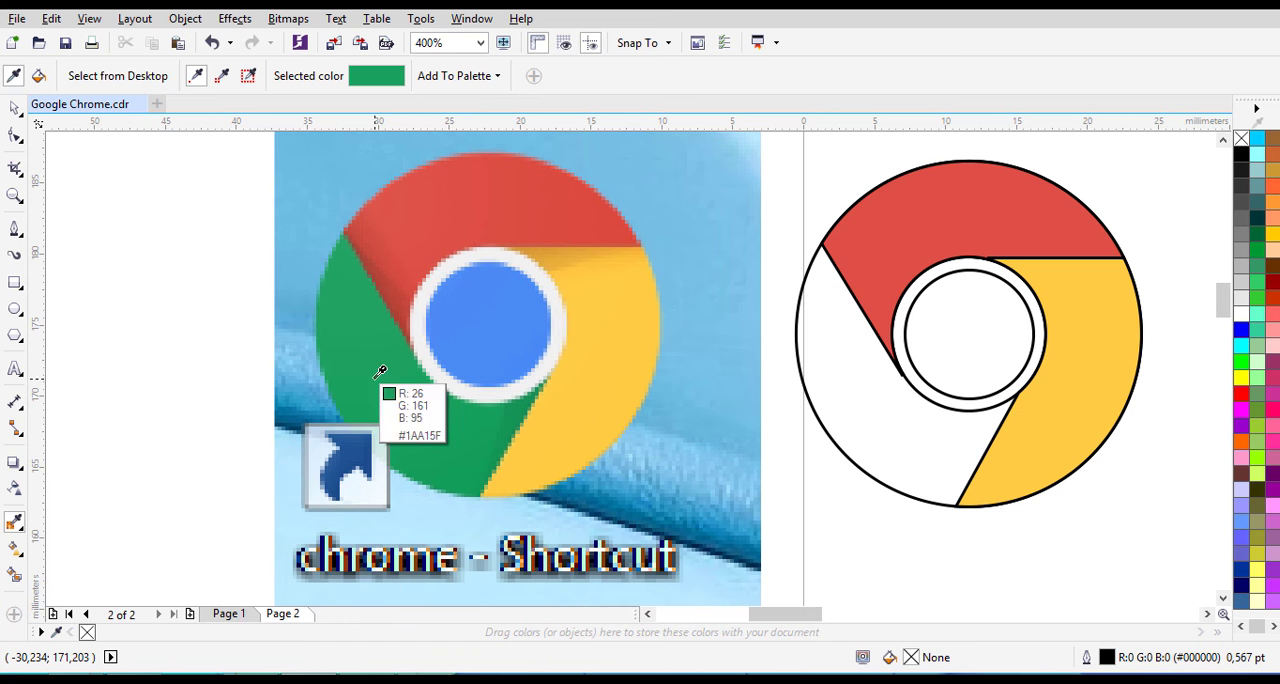
{"action": "left_click", "coordinate": [829, 386]}
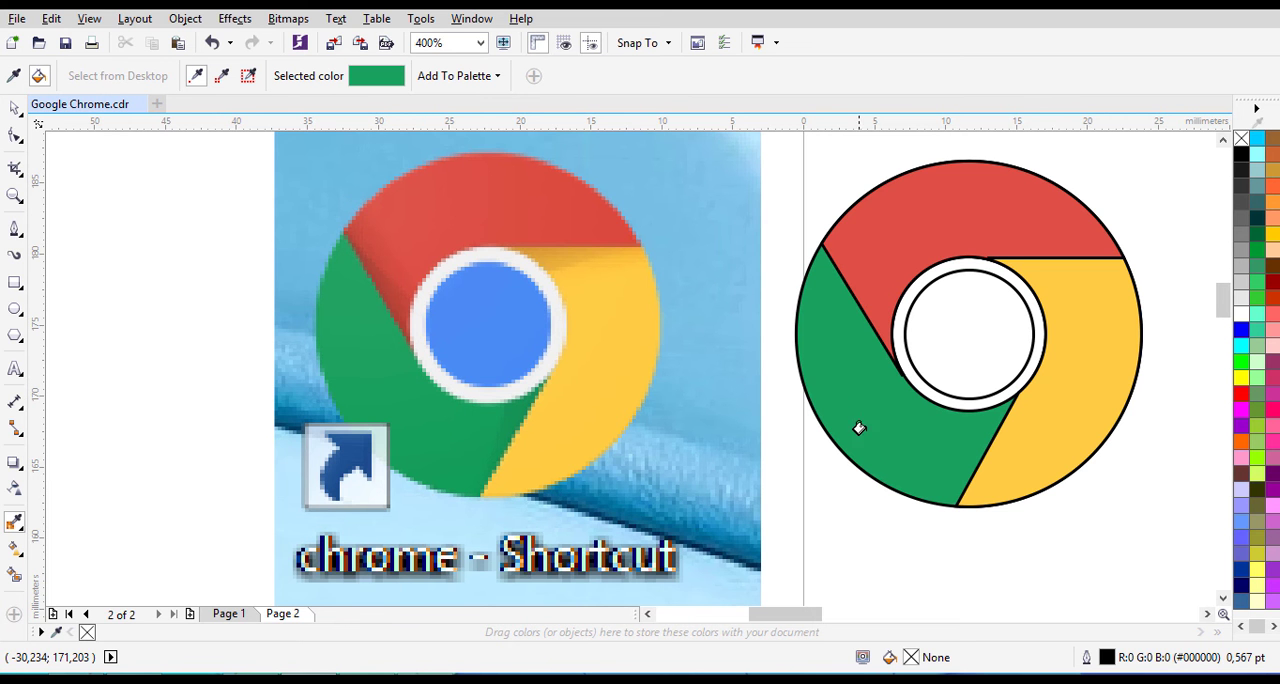
{"action": "left_click", "coordinate": [14, 110]}
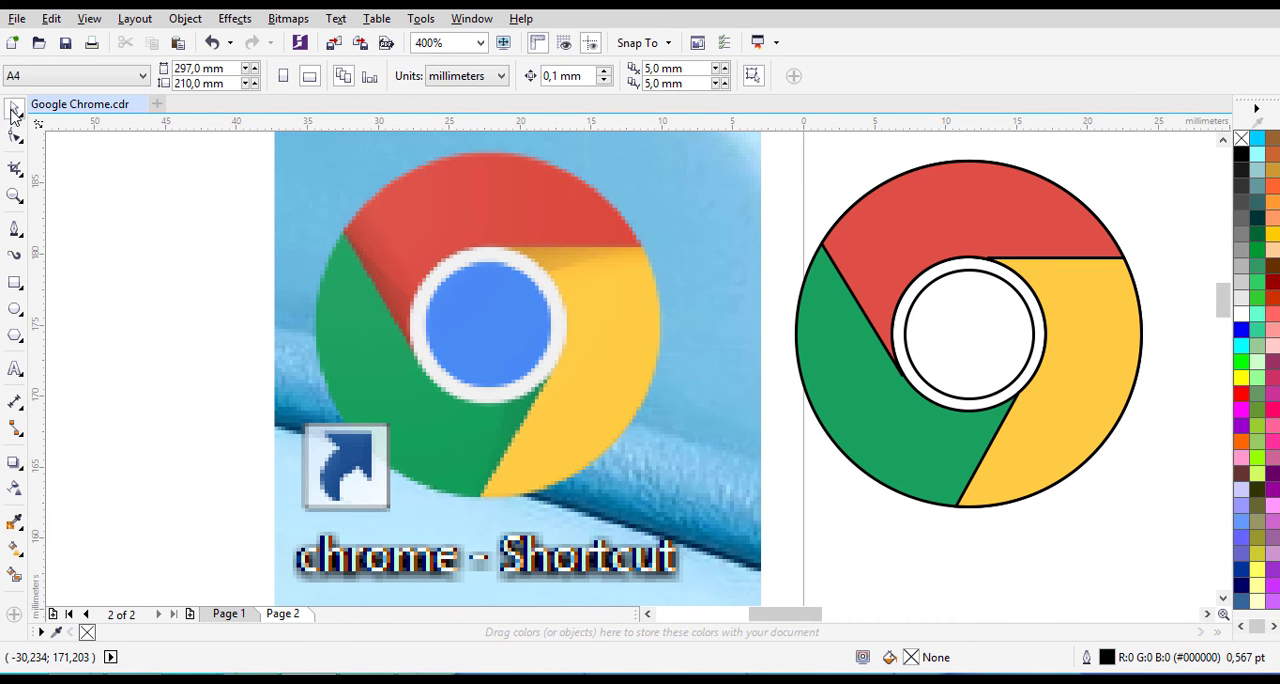
- Sample the blue #4A8AF4 from the reference logo's centre and fill the innermost traced circle with it
{"action": "left_click", "coordinate": [996, 335]}
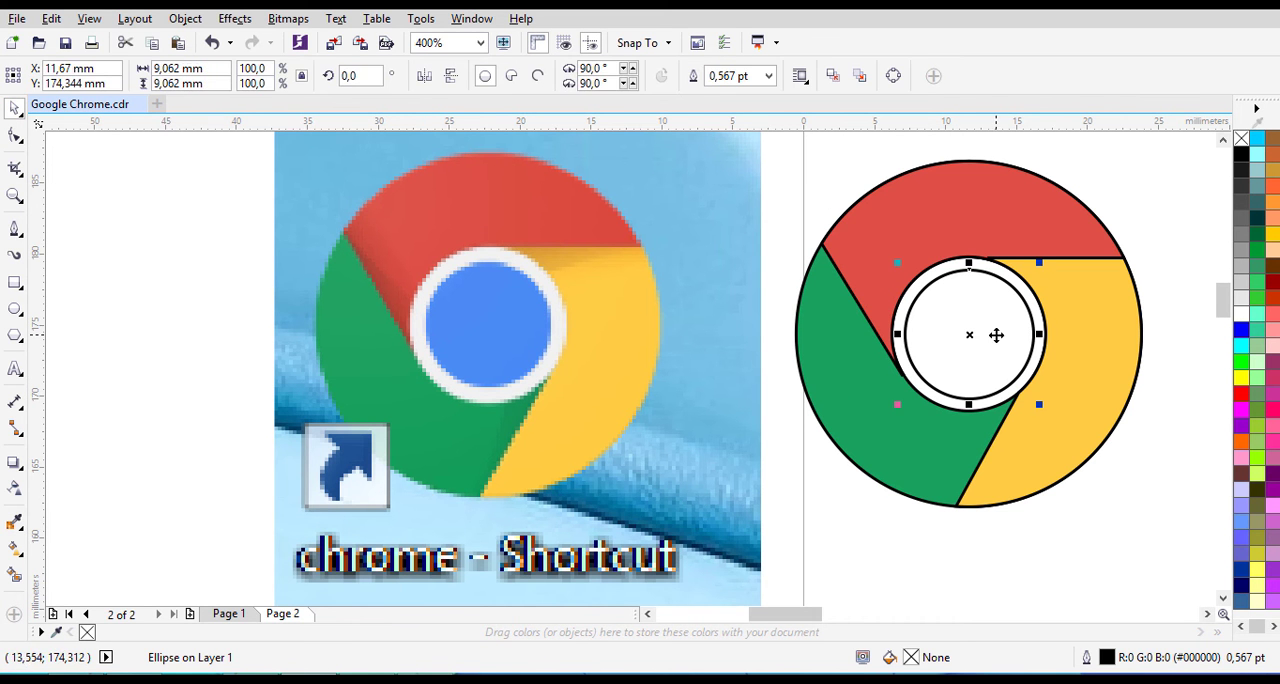
{"action": "left_click", "coordinate": [14, 522]}
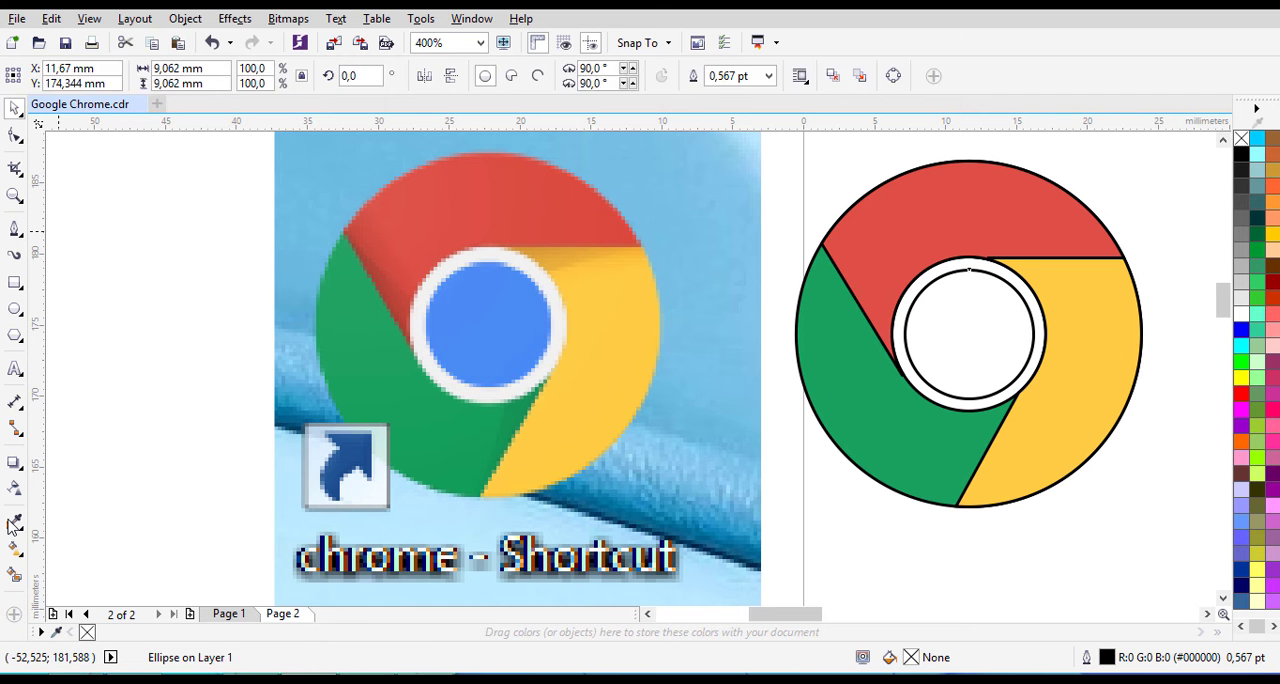
{"action": "left_click", "coordinate": [512, 308]}
{"action": "left_click", "coordinate": [948, 306]}
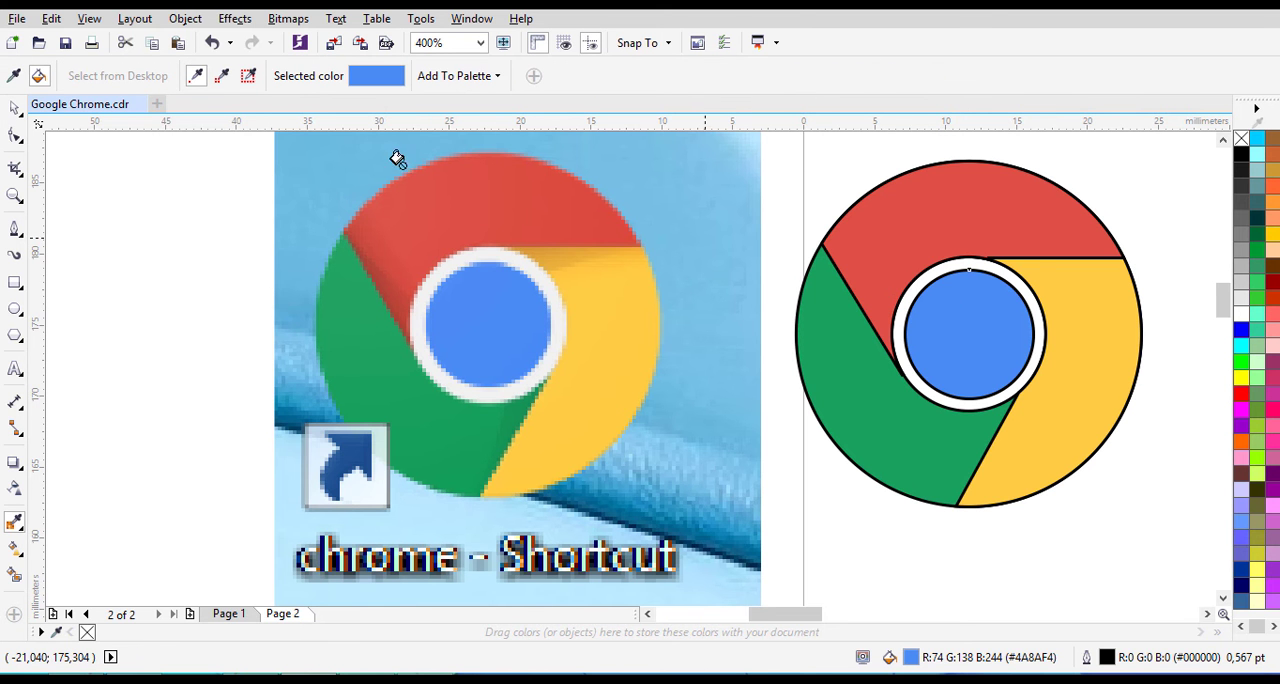
- Select all four coloured shapes of the traced logo and remove their outlines
{"action": "left_click", "coordinate": [14, 107]}
{"action": "left_click", "coordinate": [863, 150]}
{"action": "scroll", "coordinate": [877, 225], "scroll_direction": "down", "scroll_amount": 3}
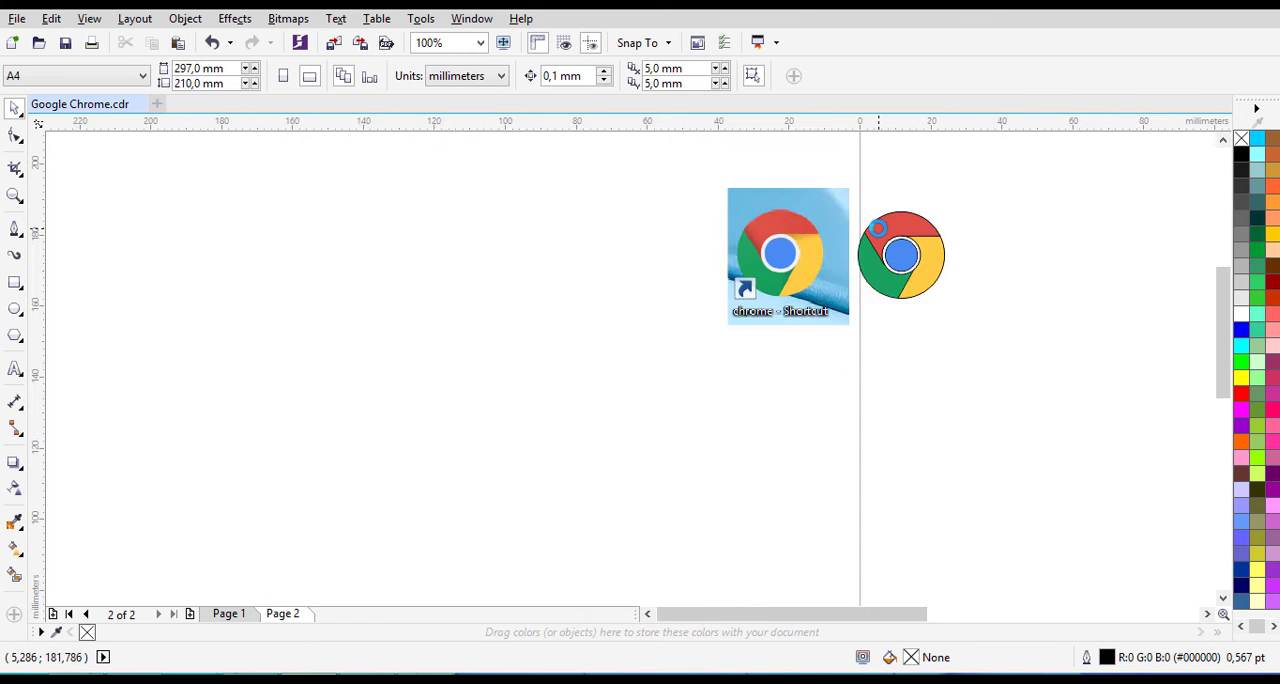
{"action": "scroll", "coordinate": [877, 225], "scroll_direction": "up", "scroll_amount": 2}
{"action": "left_click_drag", "start_coordinate": [1077, 426], "coordinate": [832, 195]}
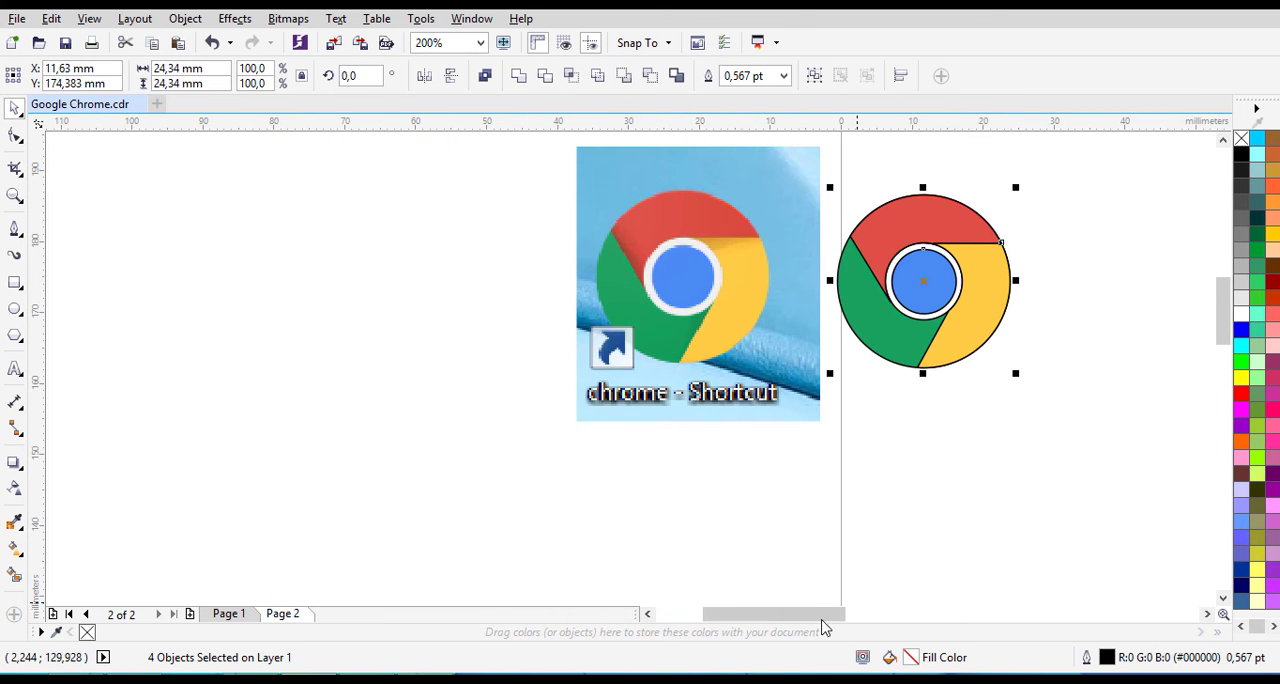
{"action": "left_click_drag", "start_coordinate": [822, 619], "coordinate": [852, 617]}
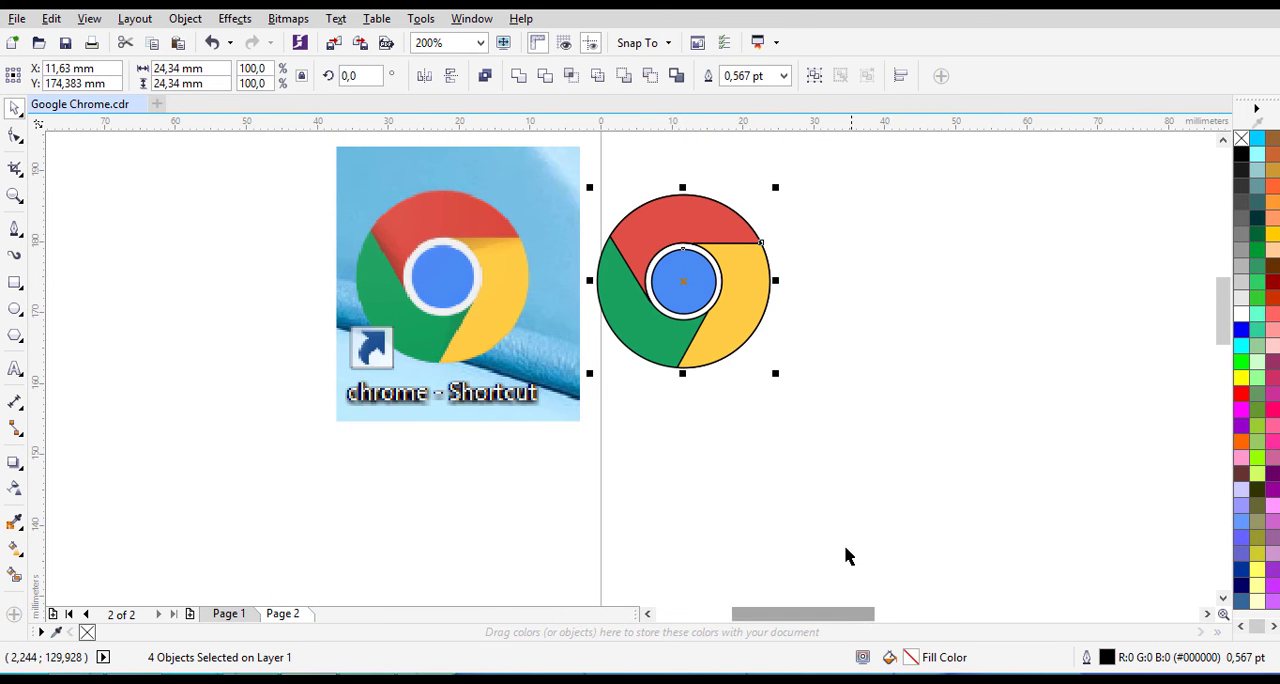
{"action": "right_click", "coordinate": [1241, 141]}
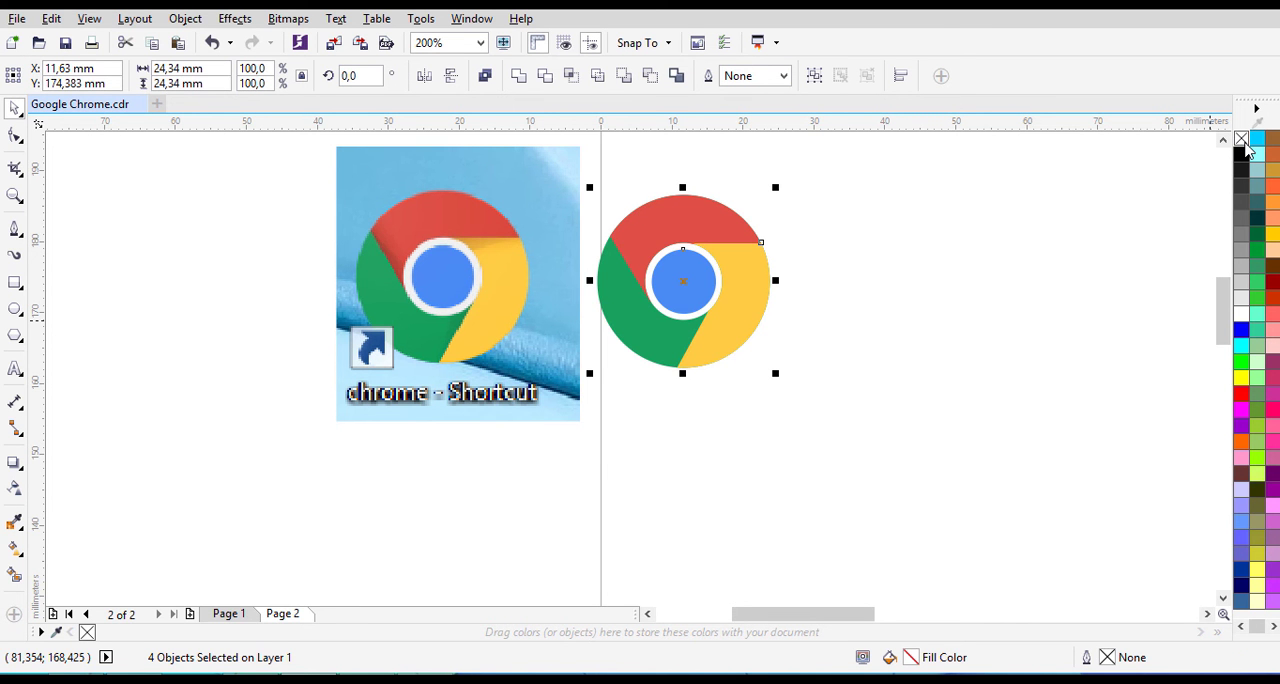
{"action": "left_click", "coordinate": [943, 274]}
- Compare the traced logo with the reference, examining the shaded areas where the coloured segments meet
{"action": "scroll", "coordinate": [662, 305], "scroll_direction": "up", "scroll_amount": 2}
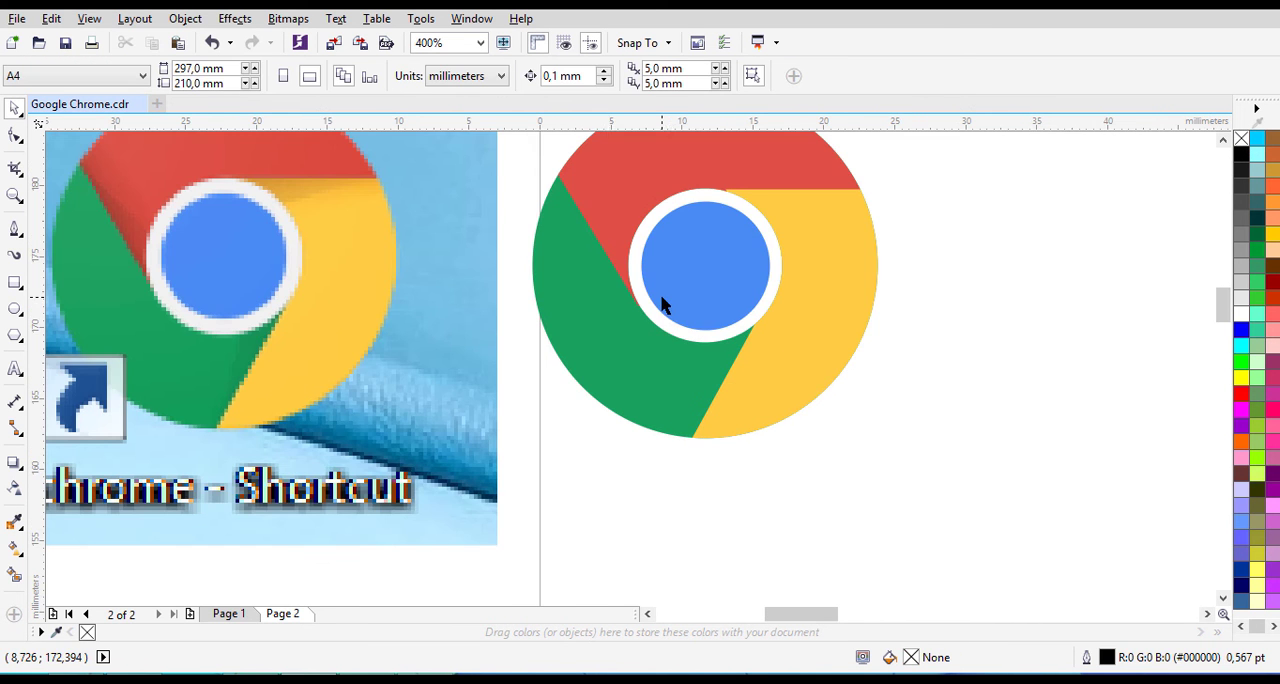
{"action": "scroll", "coordinate": [608, 340], "scroll_direction": "down", "scroll_amount": 2}
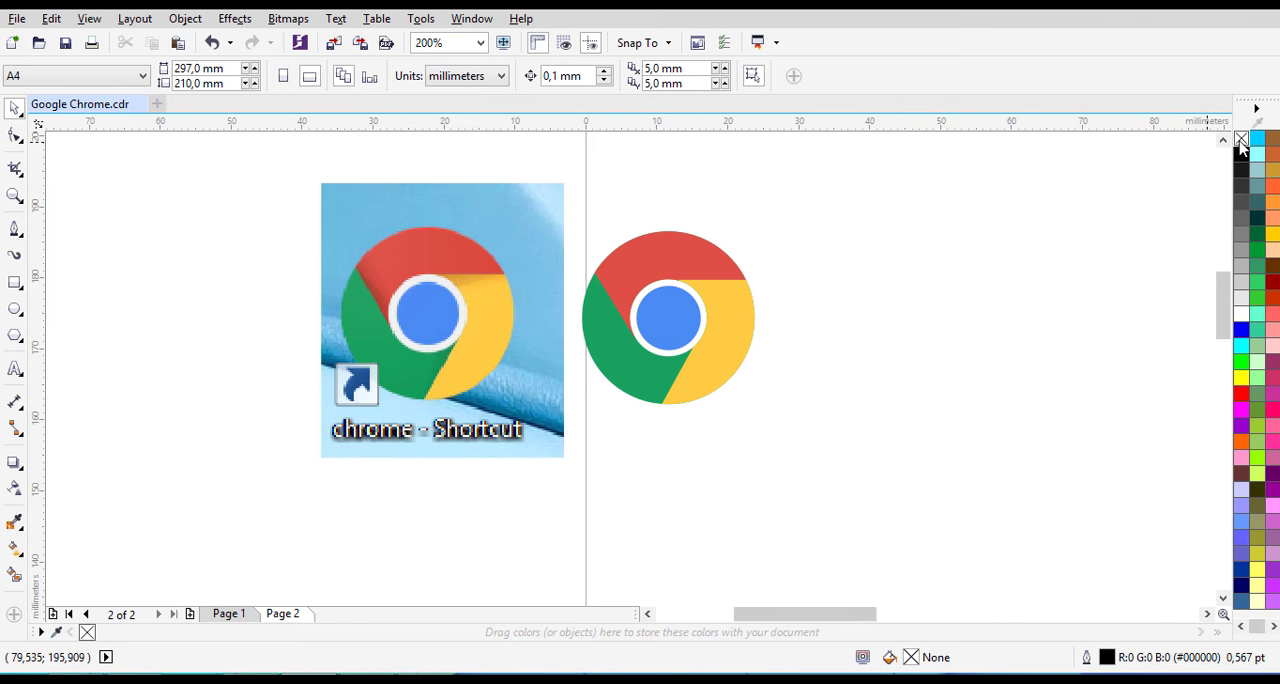
{"action": "scroll", "coordinate": [540, 380], "scroll_direction": "up", "scroll_amount": 2}
{"action": "scroll", "coordinate": [551, 394], "scroll_direction": "down", "scroll_amount": 2}
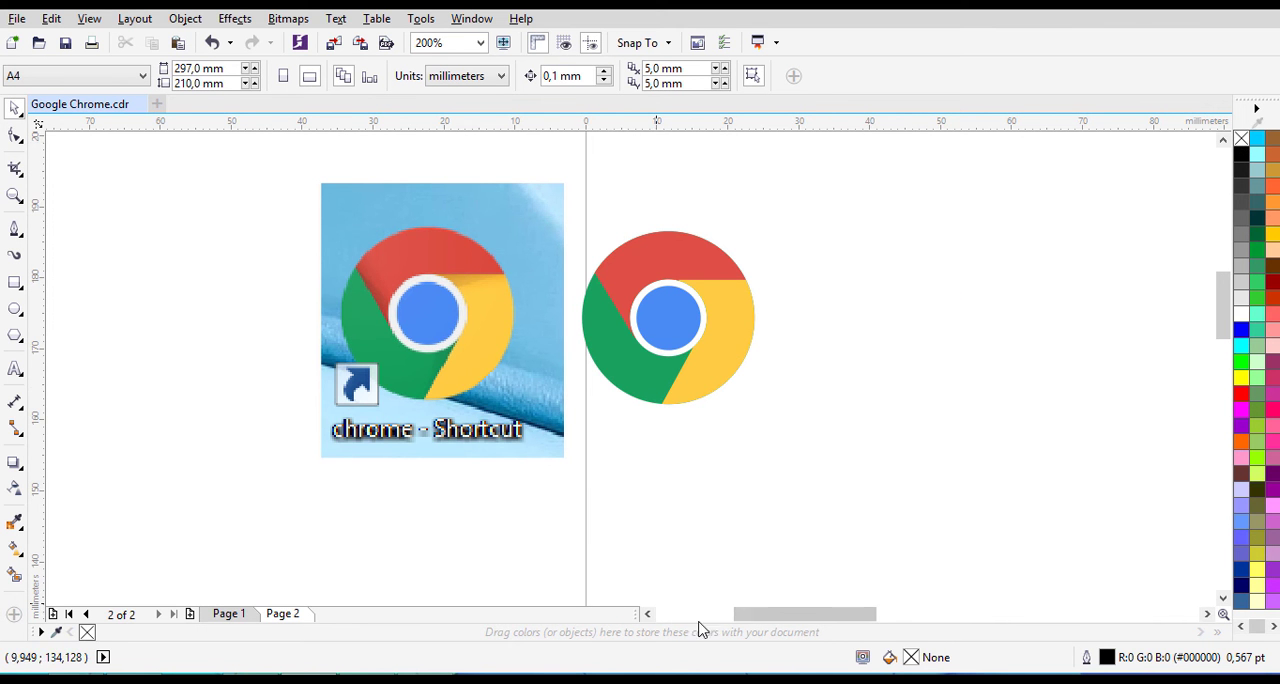
{"action": "left_click", "coordinate": [647, 613]}
{"action": "scroll", "coordinate": [608, 300], "scroll_direction": "up", "scroll_amount": 2}
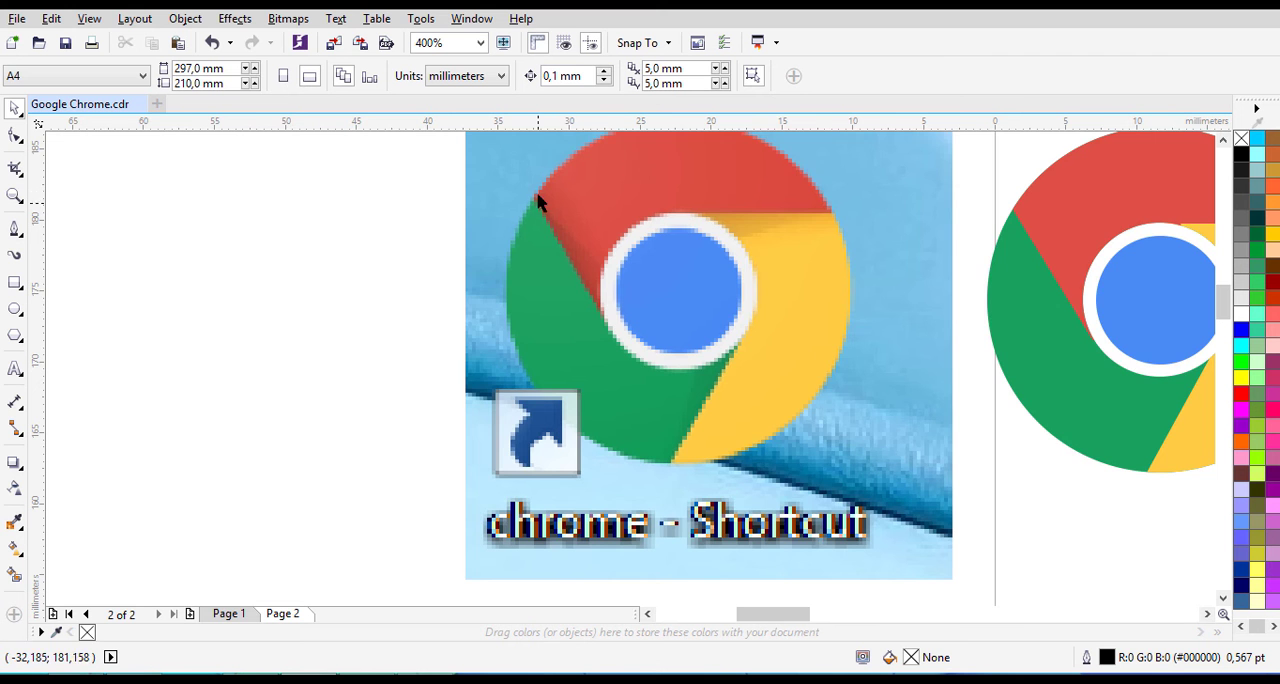
{"action": "scroll", "coordinate": [548, 236], "scroll_direction": "up", "scroll_amount": 1}
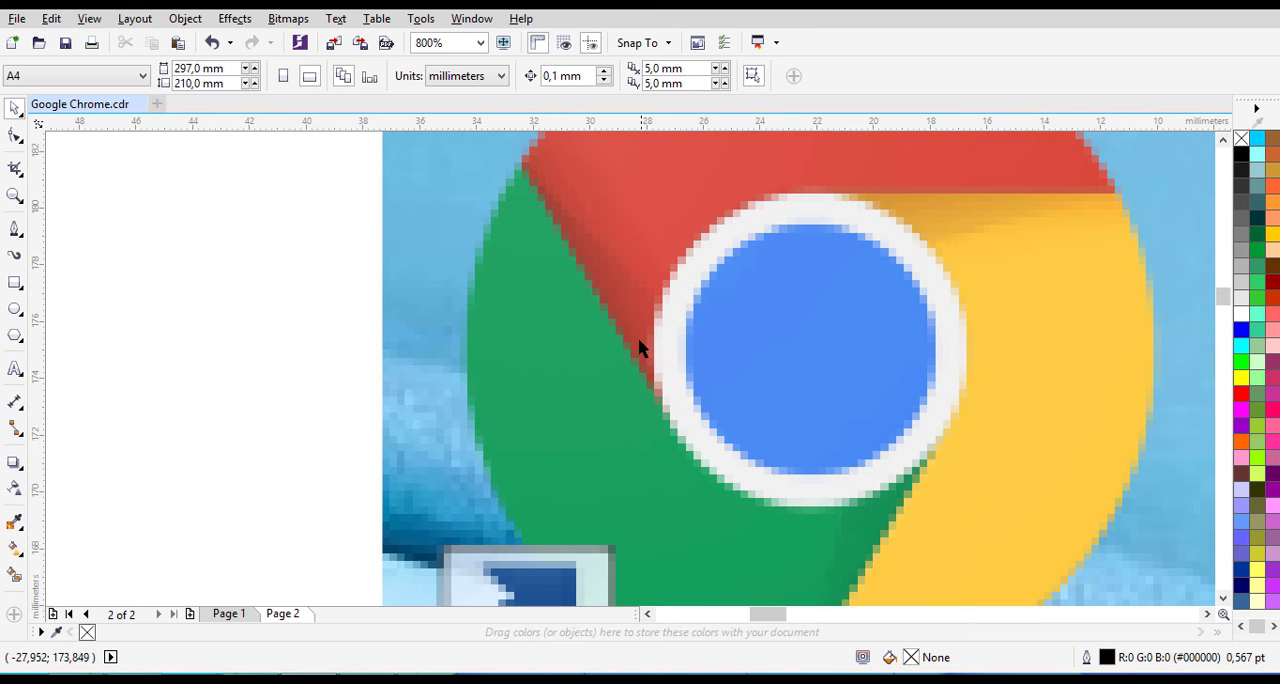
{"action": "left_click_drag", "start_coordinate": [778, 614], "coordinate": [835, 610]}
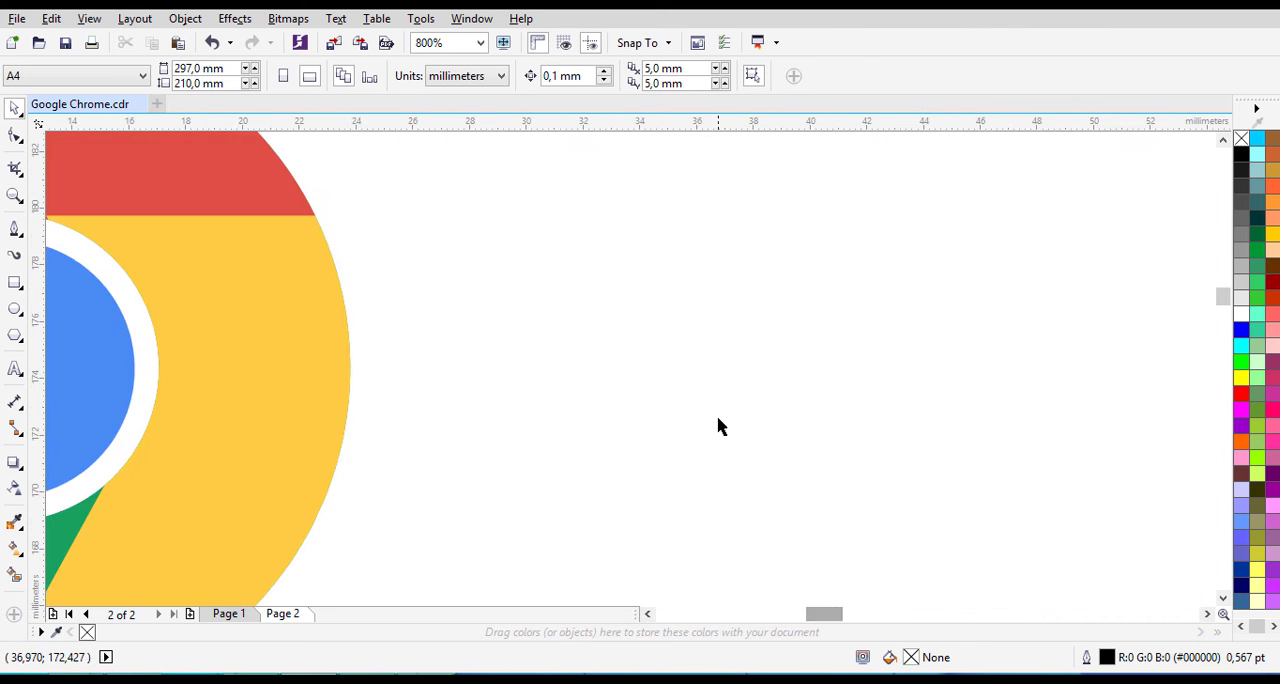
{"action": "scroll", "coordinate": [720, 423], "scroll_direction": "down", "scroll_amount": 1}
{"action": "left_click", "coordinate": [656, 615]}
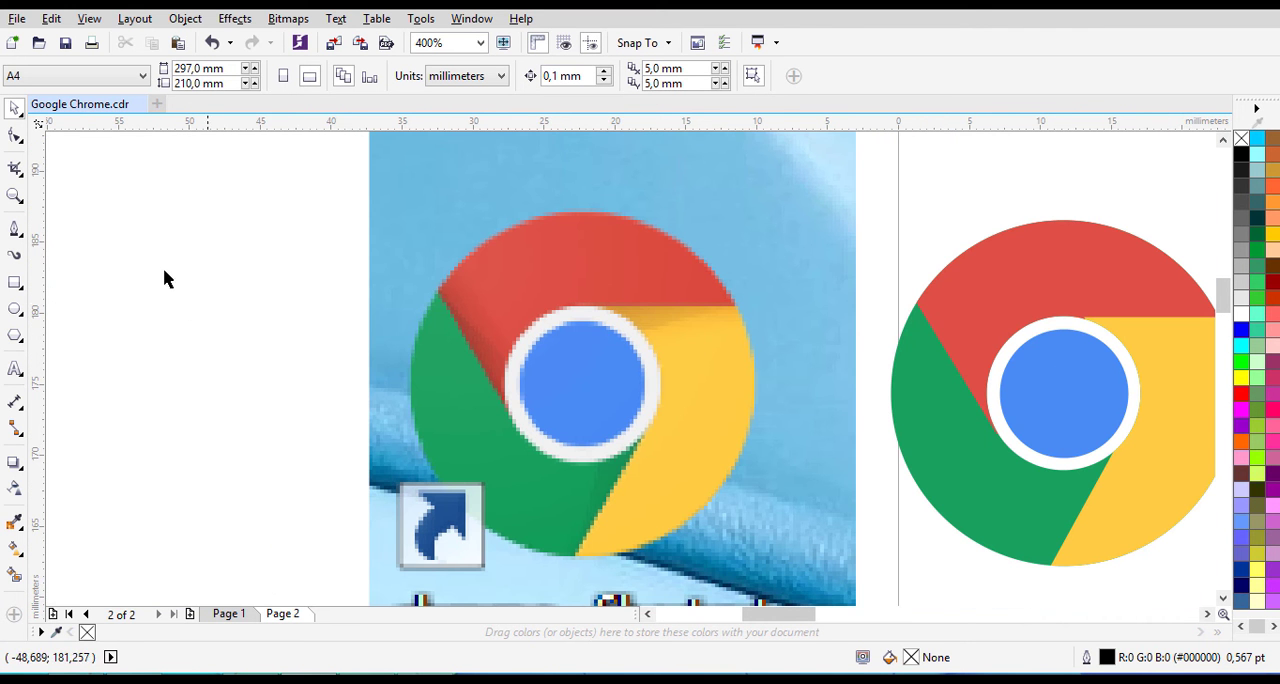
- Activate the Pen tool for the outer red-green corner and undo the accidental node edits on the red segment
{"action": "left_click", "coordinate": [12, 232]}
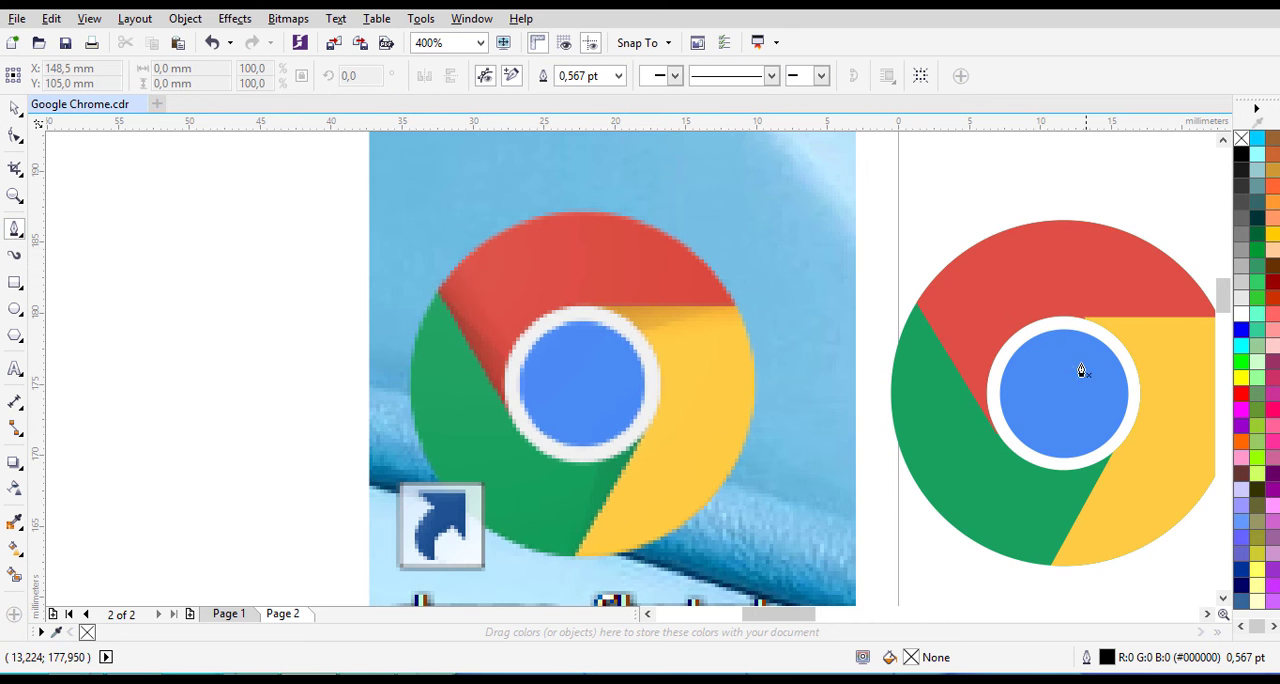
{"action": "scroll", "coordinate": [1066, 394], "scroll_direction": "up", "scroll_amount": 1}
{"action": "scroll", "coordinate": [749, 231], "scroll_direction": "up", "scroll_amount": 1}
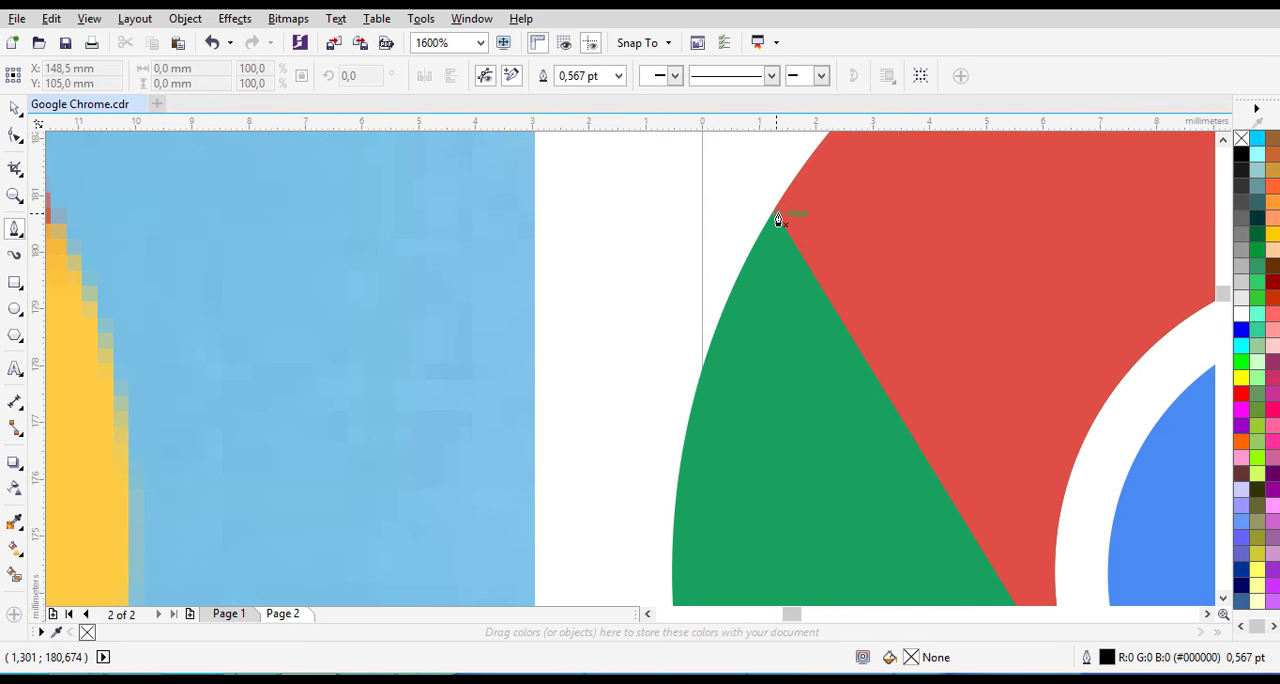
{"action": "scroll", "coordinate": [778, 219], "scroll_direction": "up", "scroll_amount": 1}
{"action": "key", "text": "ctrl+z"}
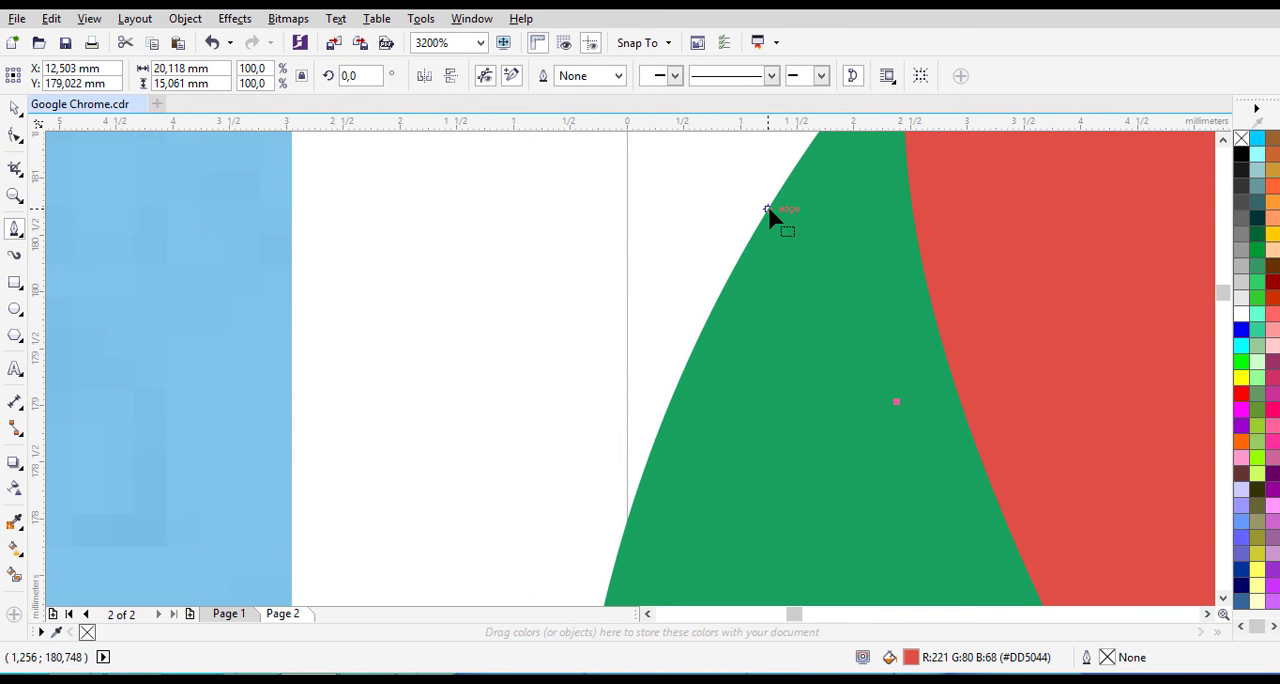
{"action": "key", "text": "ctrl+z"}
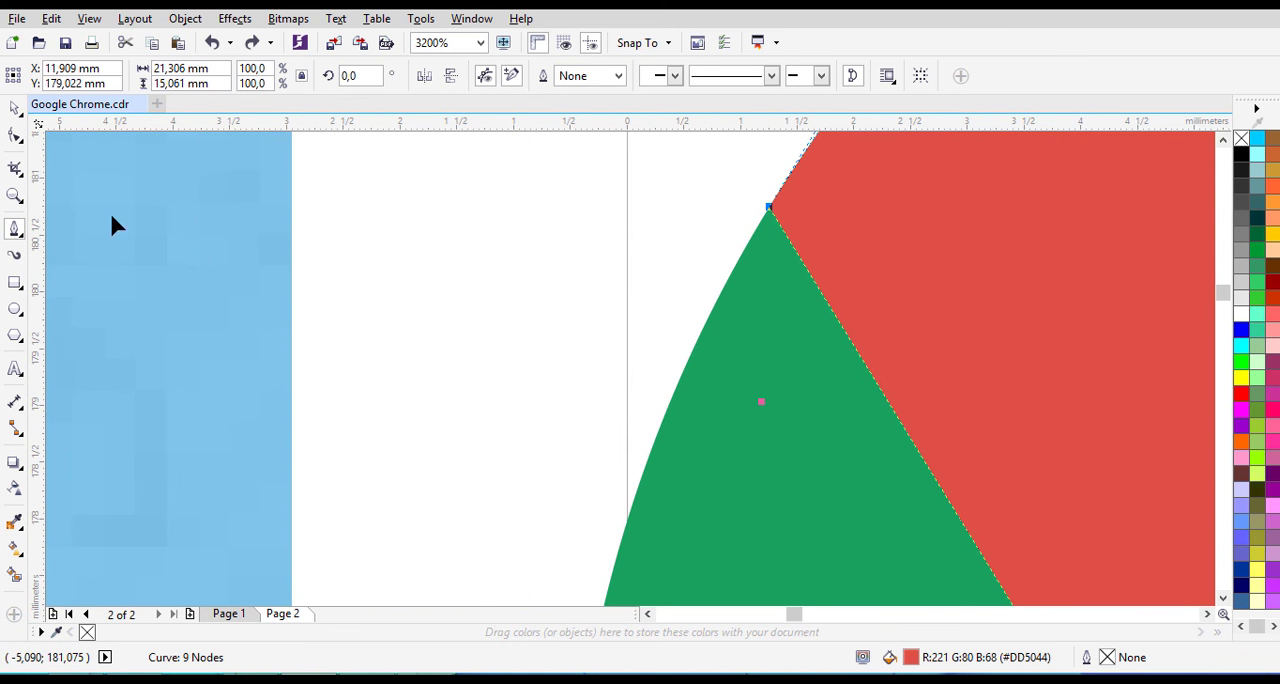
{"action": "key", "text": "Escape"}
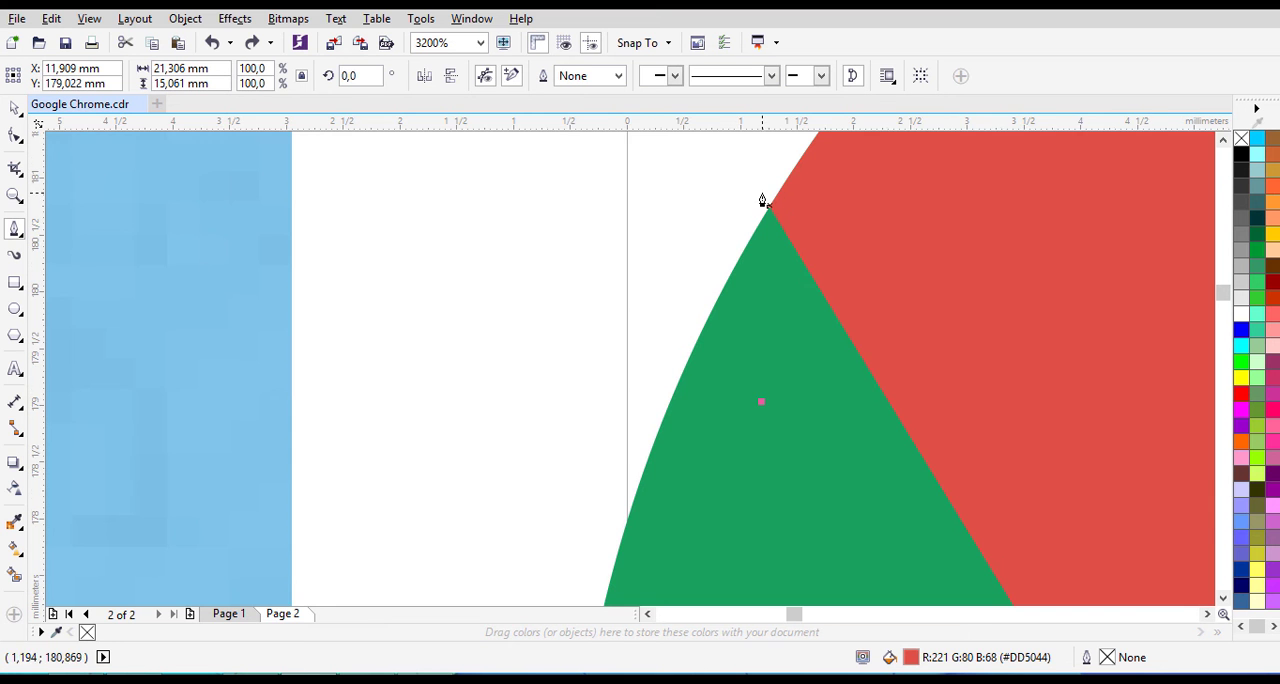
- Draw two straight Pen edges from the outer red-green corner to the white ring and down to the red segment's inner tip, spanning about 5.8 by 9.3 mm
{"action": "scroll", "coordinate": [762, 201], "scroll_direction": "up", "scroll_amount": 1}
{"action": "left_click", "coordinate": [766, 208]}
{"action": "scroll", "coordinate": [932, 290], "scroll_direction": "down", "scroll_amount": 2}
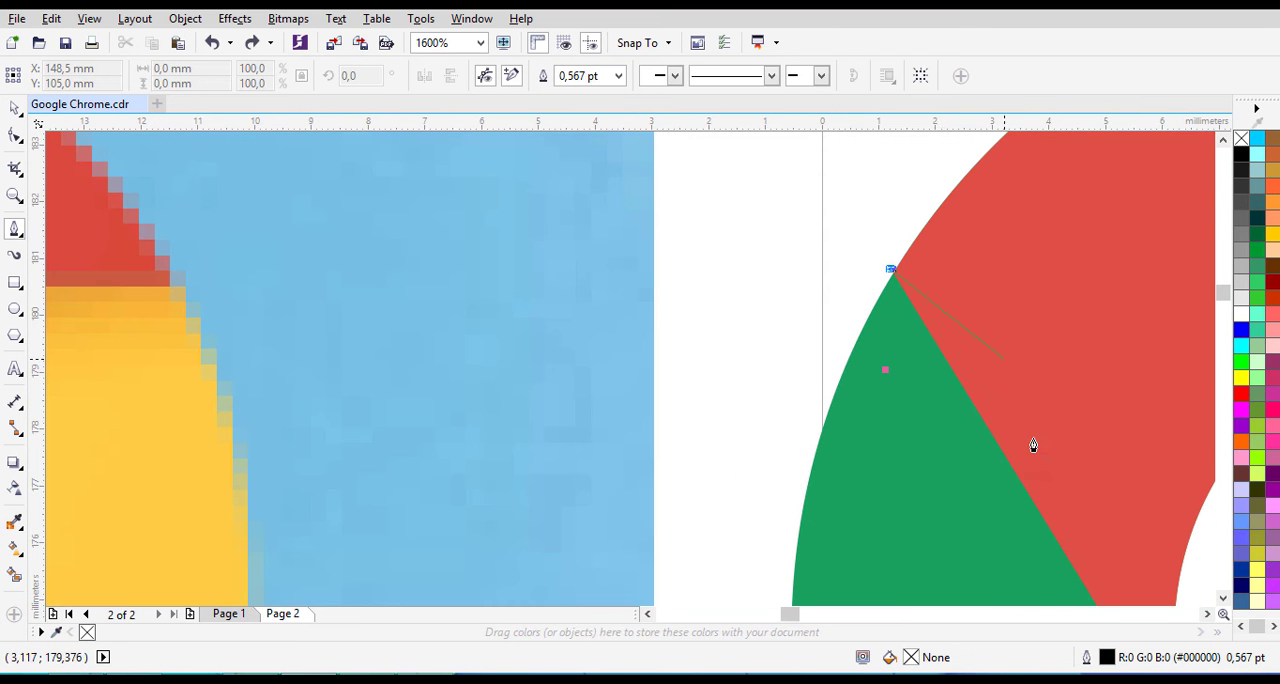
{"action": "left_click", "coordinate": [1207, 614]}
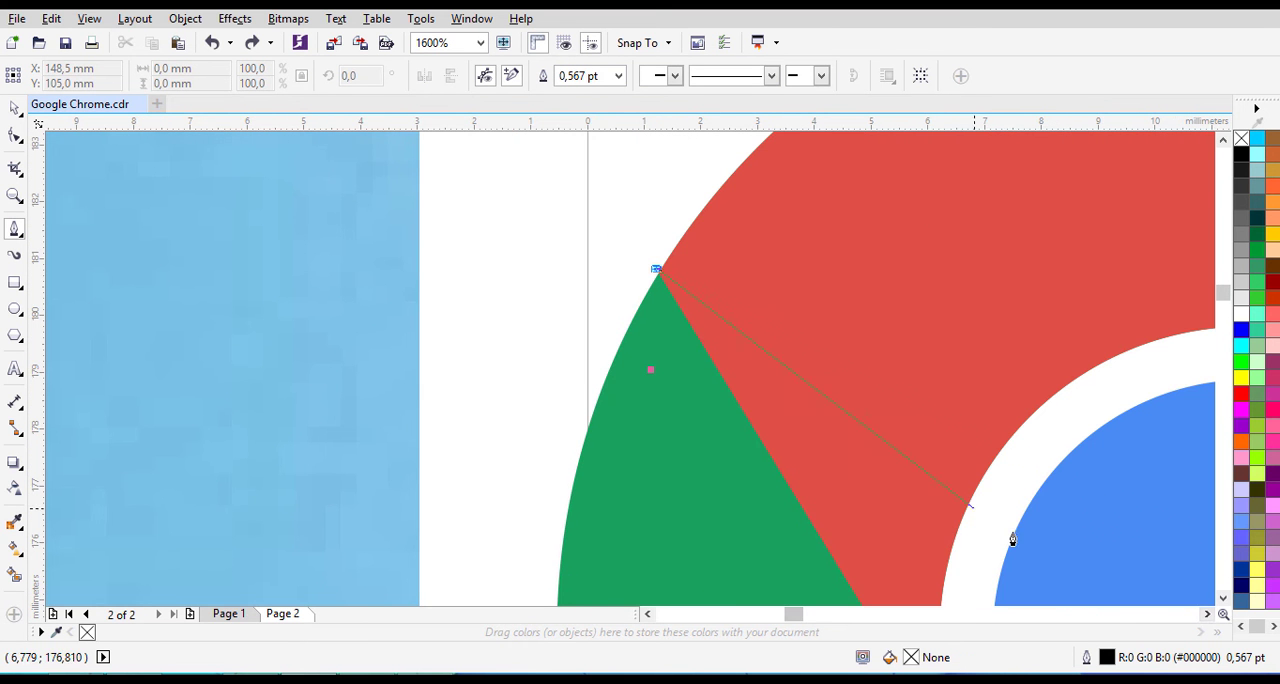
{"action": "left_click", "coordinate": [1222, 598]}
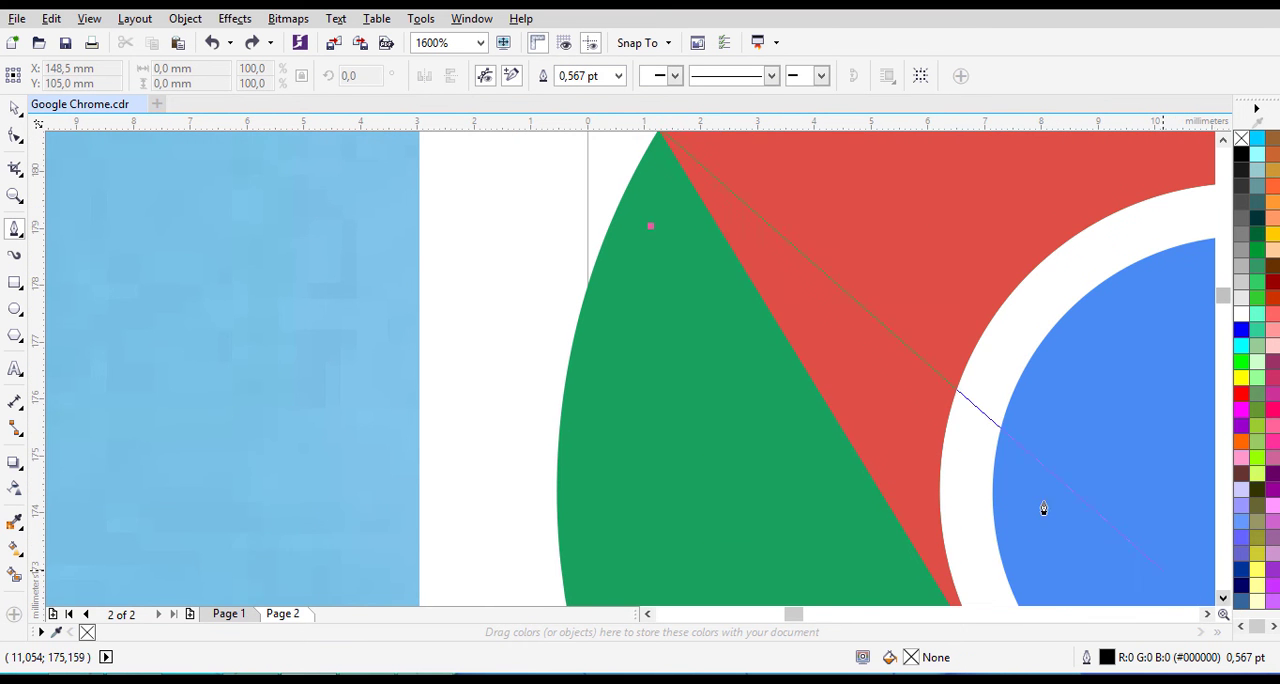
{"action": "left_click", "coordinate": [950, 405]}
{"action": "scroll", "coordinate": [953, 577], "scroll_direction": "down", "scroll_amount": 1}
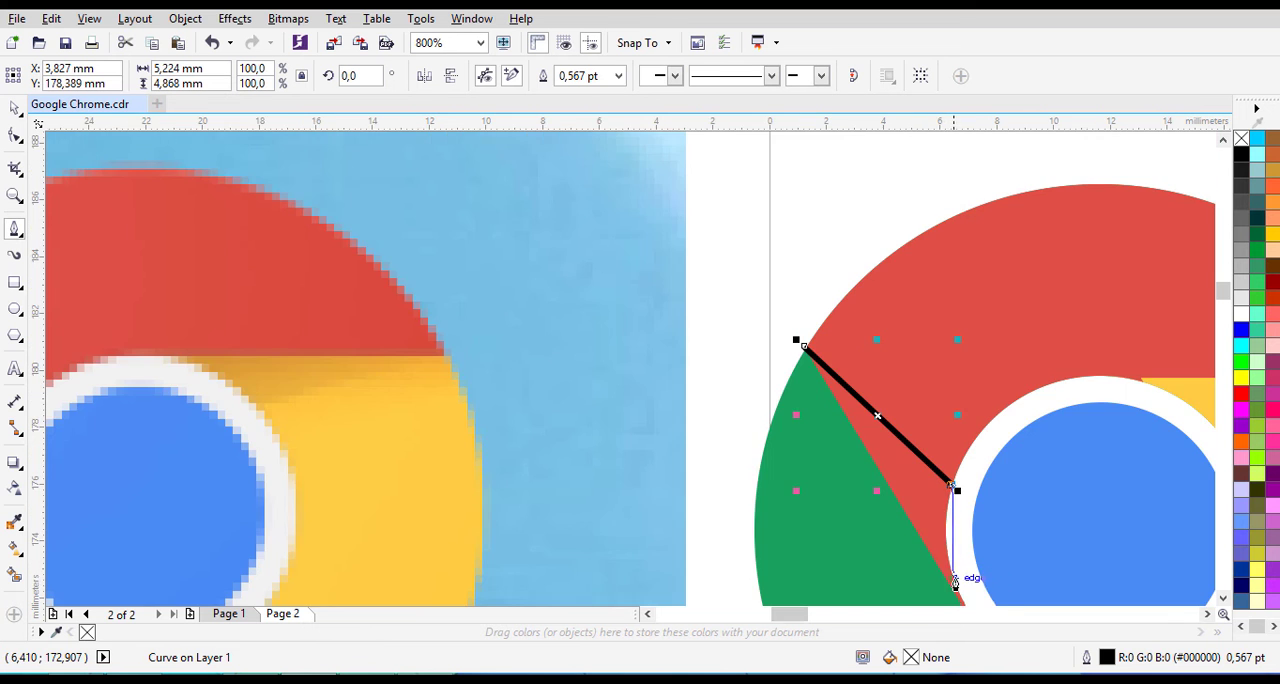
{"action": "scroll", "coordinate": [965, 600], "scroll_direction": "up", "scroll_amount": 1}
{"action": "scroll", "coordinate": [985, 530], "scroll_direction": "up", "scroll_amount": 1}
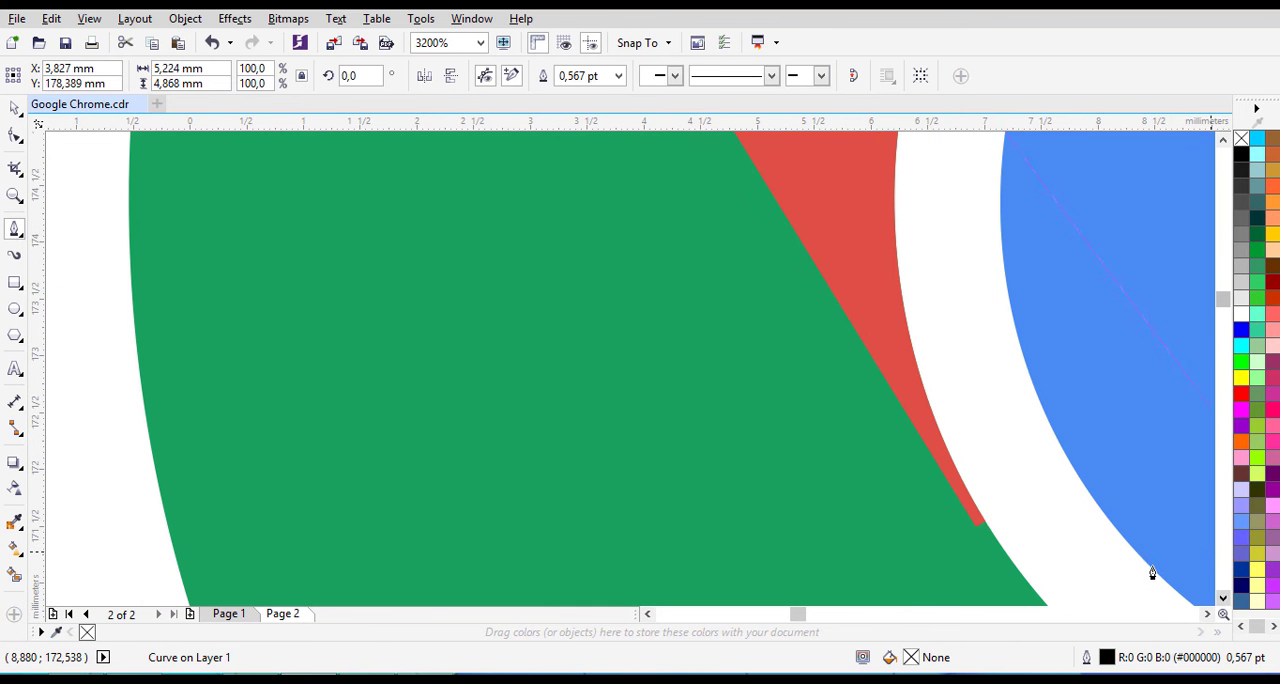
{"action": "left_click", "coordinate": [980, 525]}
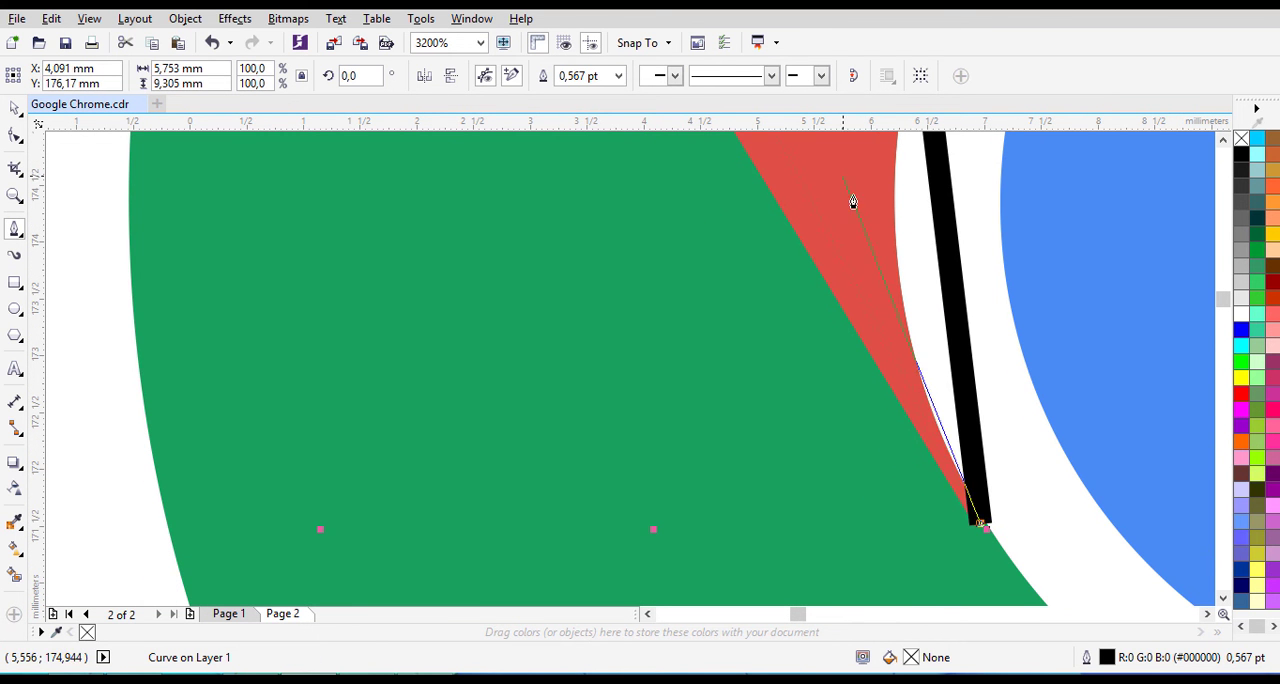
- Set the new path's outline width to Hairline and close it at its starting point on the outer red-green corner
{"action": "scroll", "coordinate": [851, 203], "scroll_direction": "down", "scroll_amount": 1}
{"action": "left_click", "coordinate": [617, 77]}
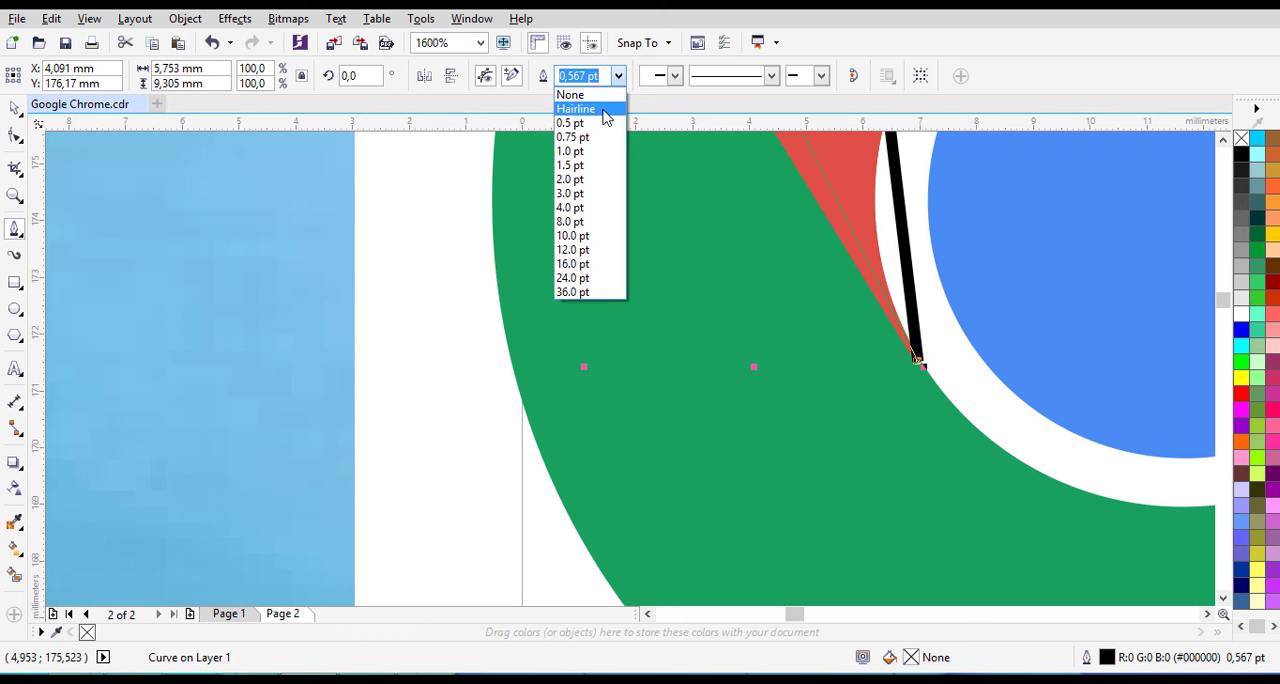
{"action": "left_click", "coordinate": [580, 108]}
{"action": "left_click", "coordinate": [1225, 140]}
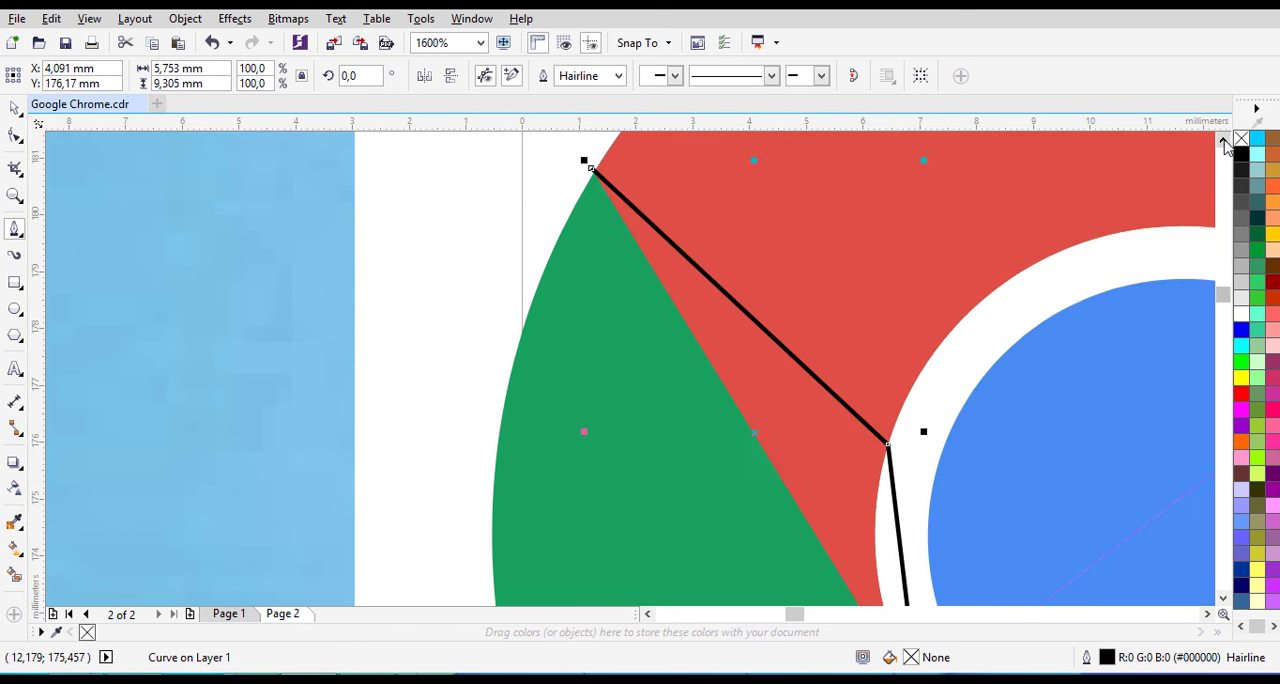
{"action": "scroll", "coordinate": [594, 220], "scroll_direction": "up", "scroll_amount": 4}
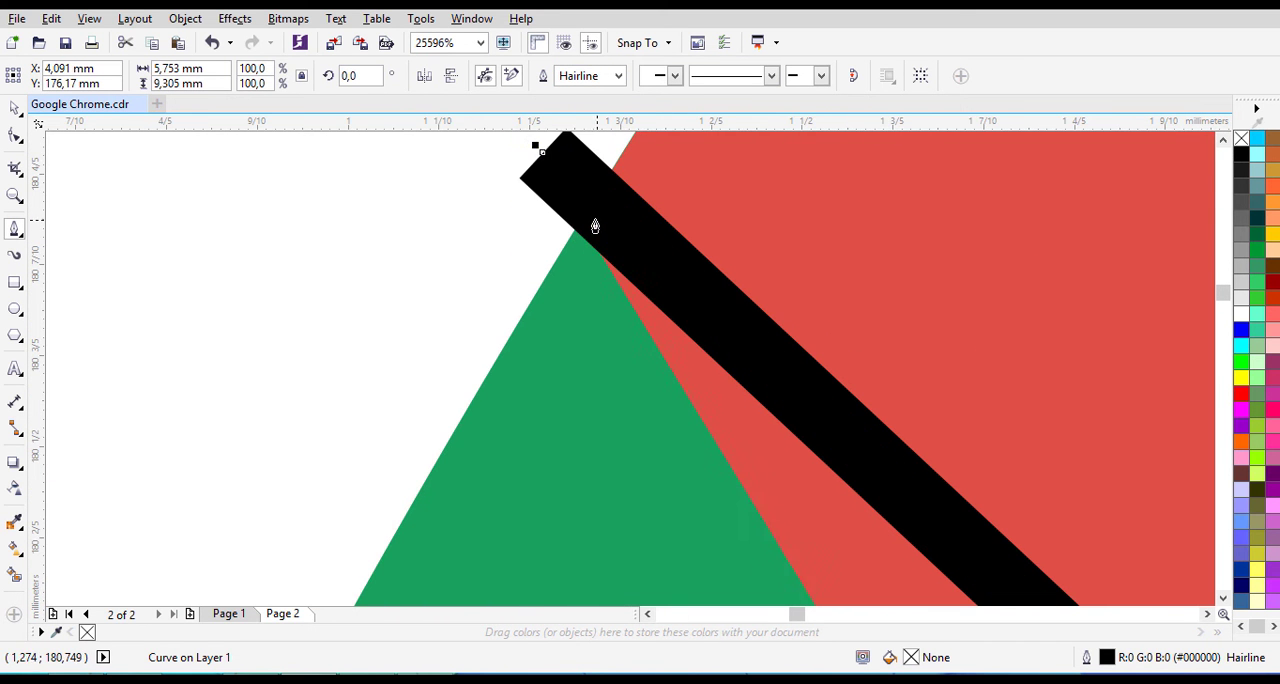
{"action": "left_click", "coordinate": [537, 149]}
{"action": "scroll", "coordinate": [668, 322], "scroll_direction": "down", "scroll_amount": 3}
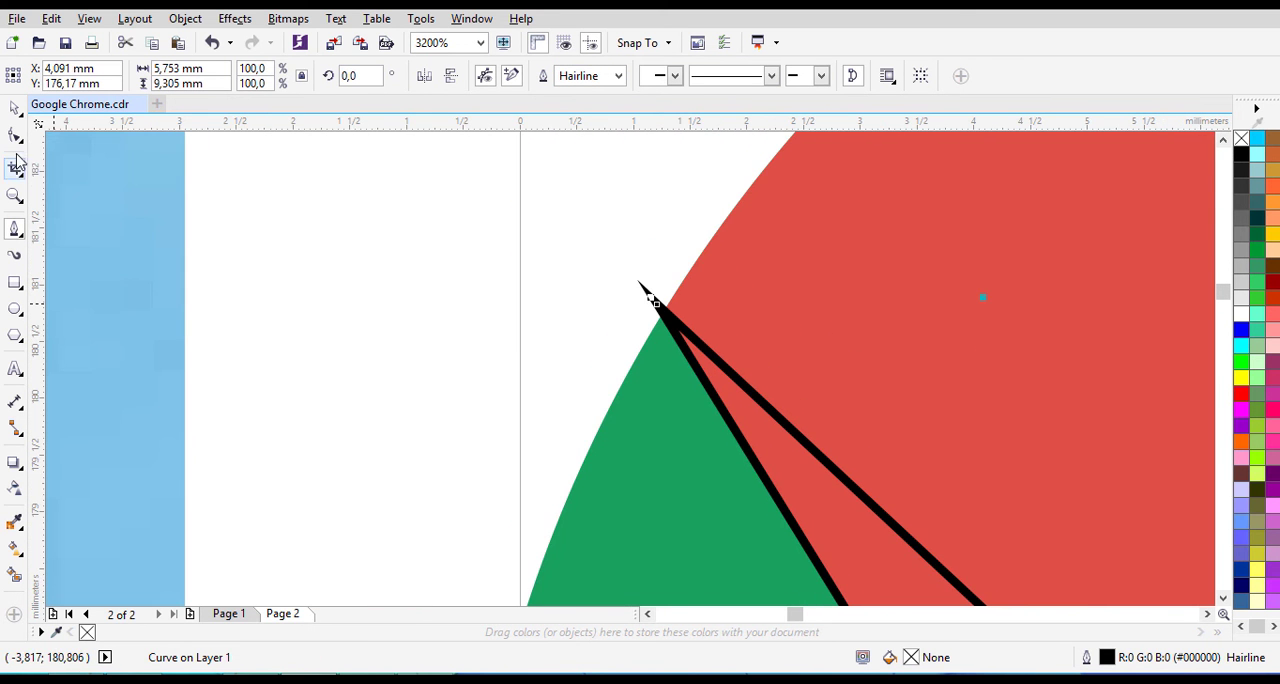
- Convert the shadow path's straight edge beside the white ring into a curve with the Shape tool
{"action": "left_click", "coordinate": [15, 108]}
{"action": "scroll", "coordinate": [773, 464], "scroll_direction": "down", "scroll_amount": 2}
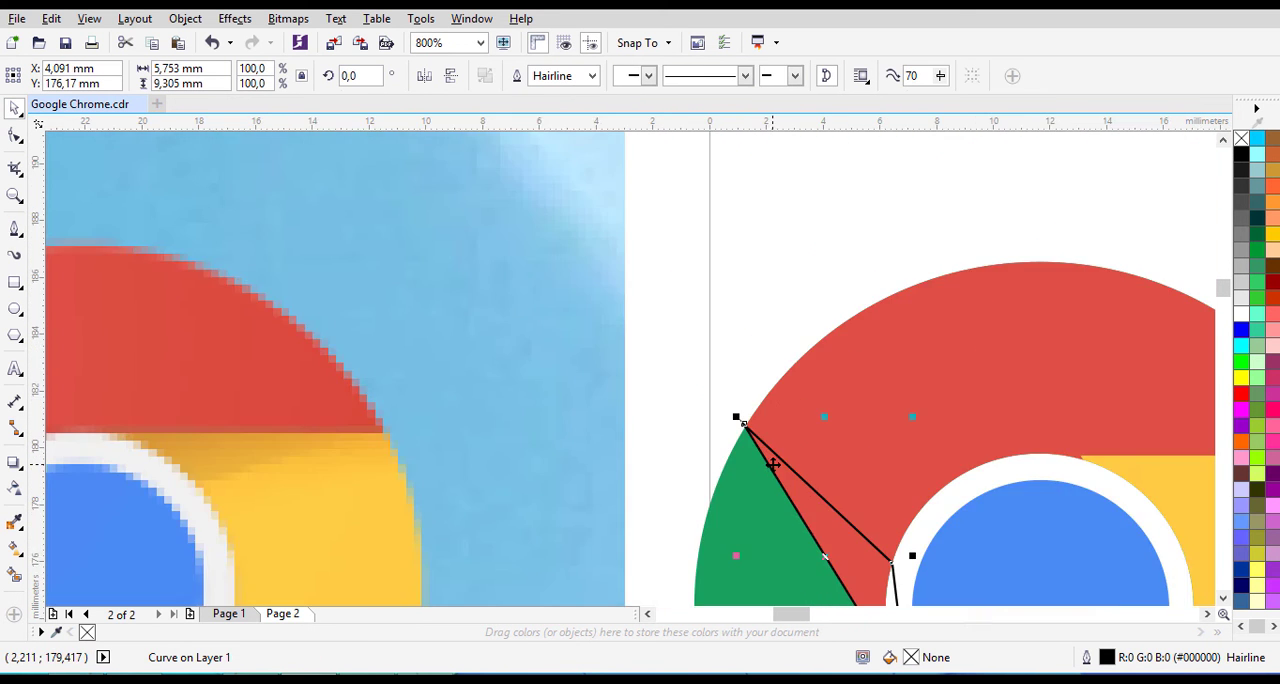
{"action": "left_click", "coordinate": [1222, 598]}
{"action": "scroll", "coordinate": [881, 427], "scroll_direction": "up", "scroll_amount": 1}
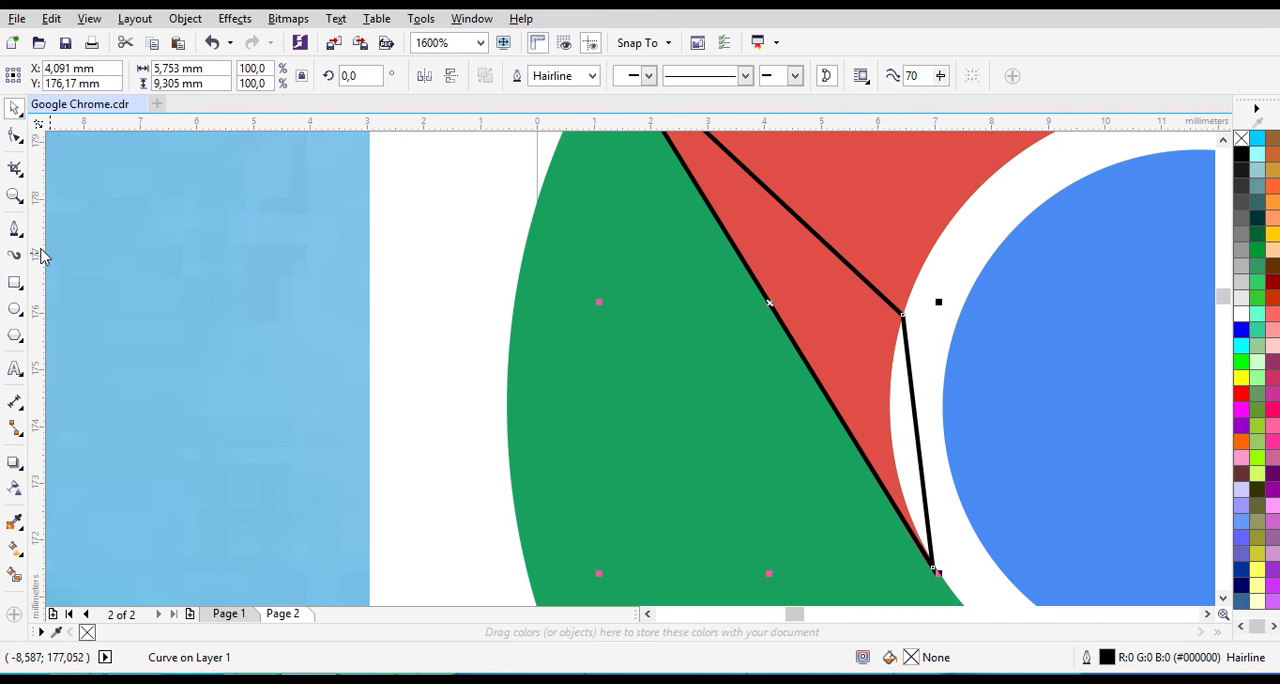
{"action": "left_click", "coordinate": [20, 140]}
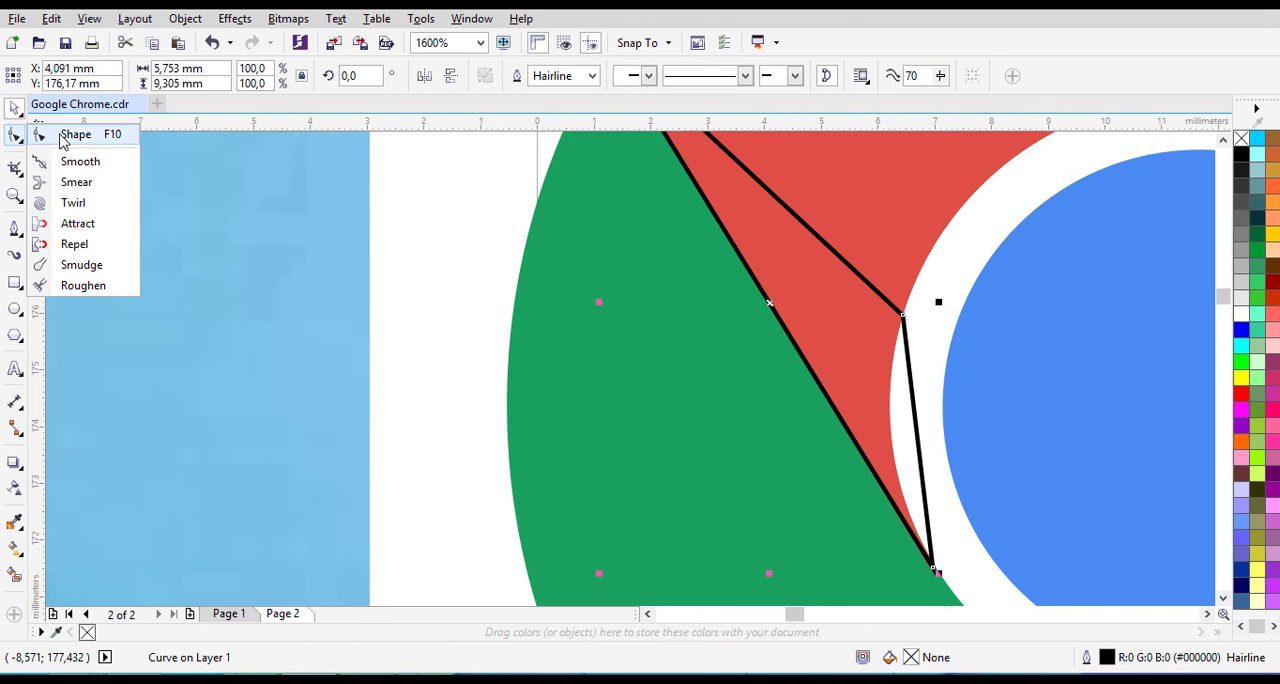
{"action": "left_click", "coordinate": [70, 131]}
{"action": "left_click", "coordinate": [905, 318]}
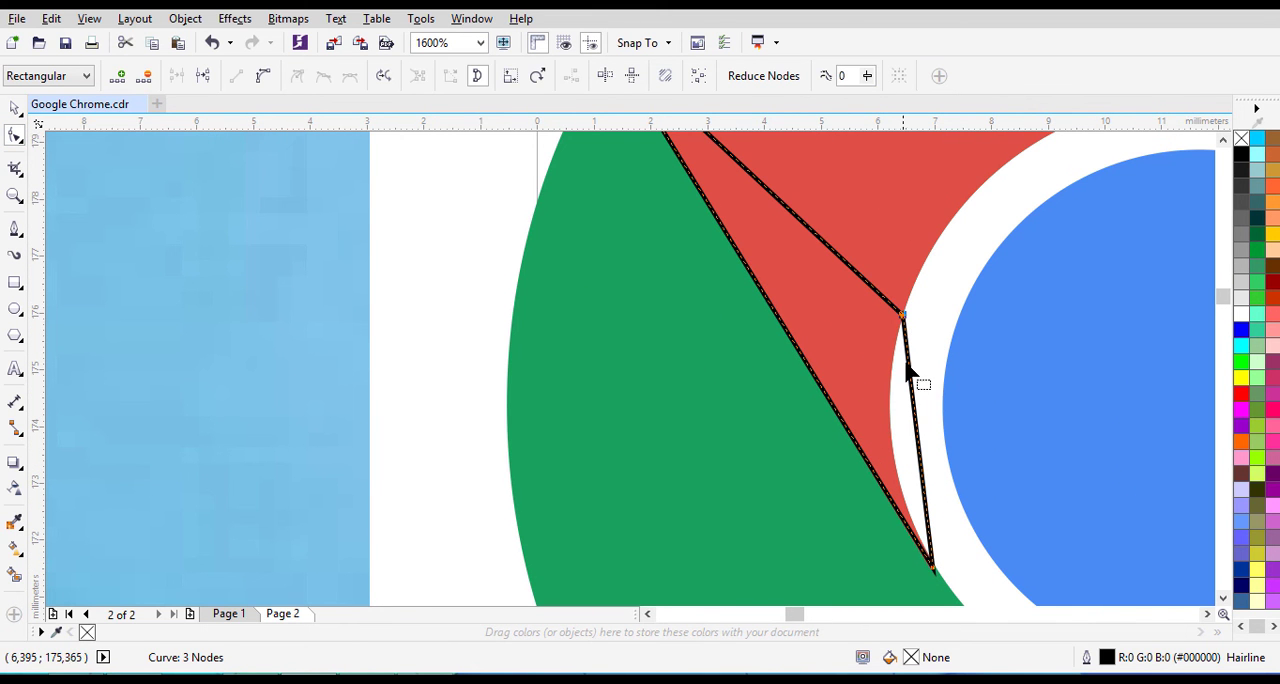
{"action": "left_click", "coordinate": [265, 80]}
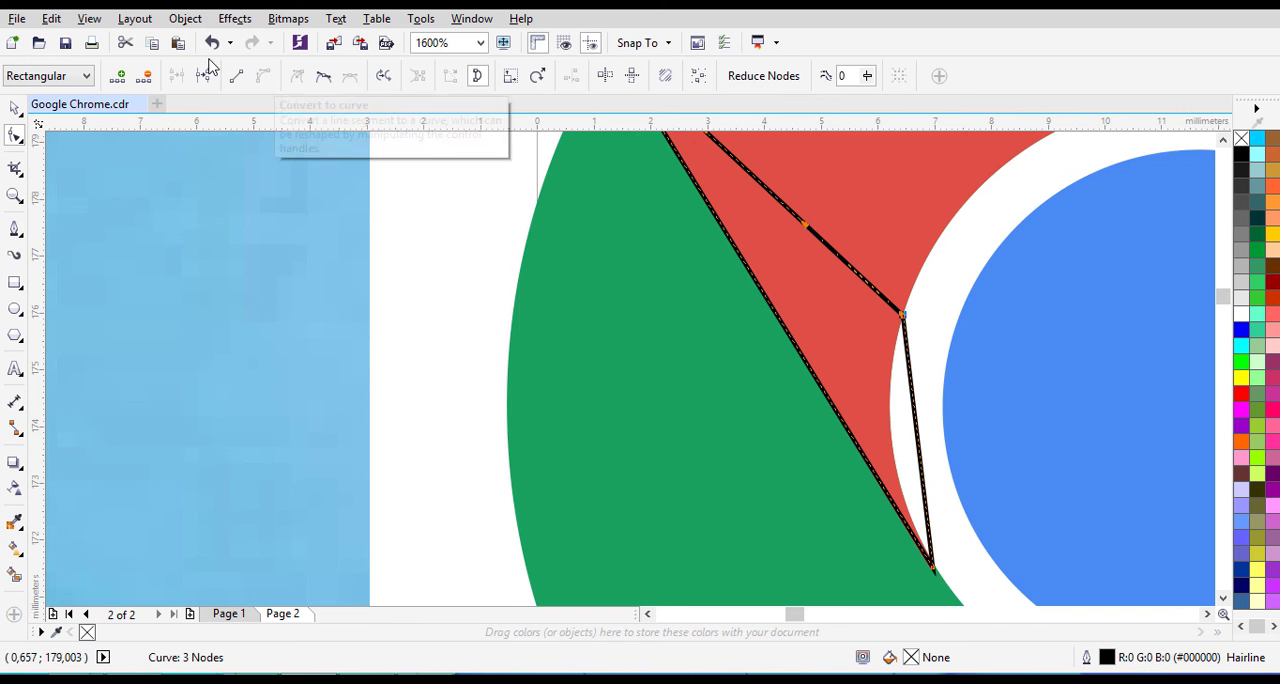
{"action": "left_click", "coordinate": [930, 568]}
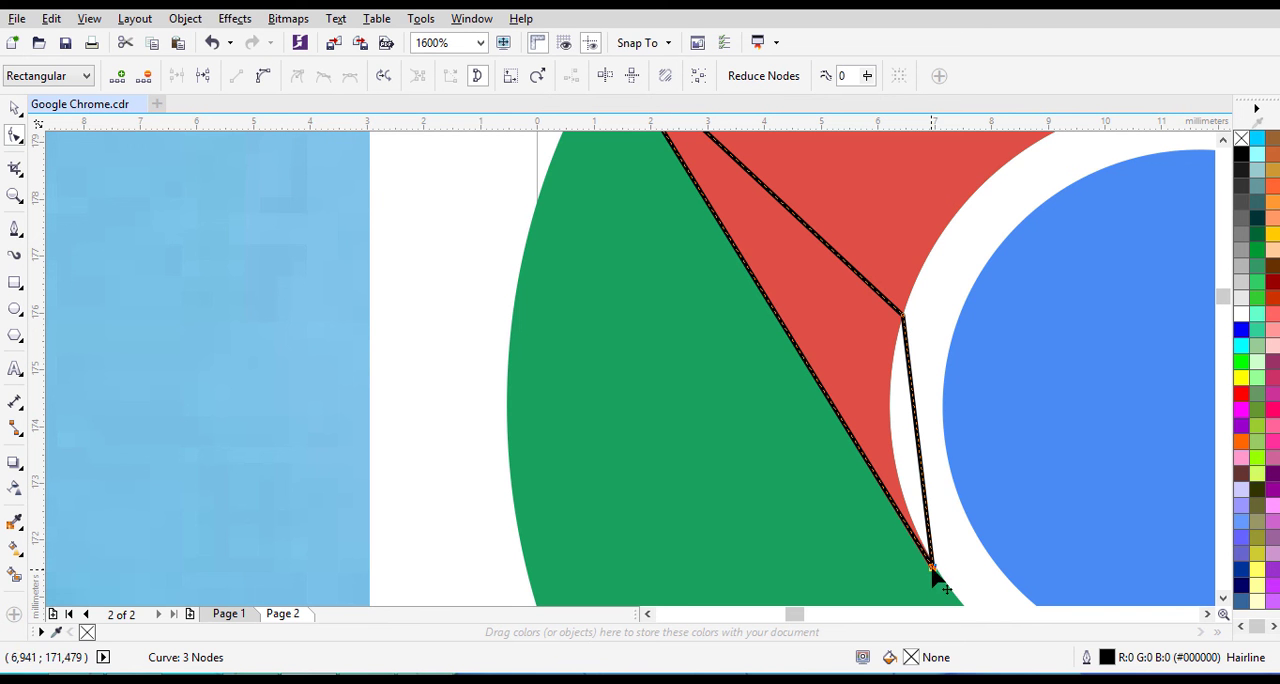
{"action": "left_click", "coordinate": [264, 78]}
- Bend the shadow path's converted edge inward and refine its lower handle to follow the white ring's outer curve
{"action": "left_click_drag", "start_coordinate": [922, 484], "coordinate": [901, 375]}
{"action": "scroll", "coordinate": [901, 375], "scroll_direction": "up", "scroll_amount": 1}
{"action": "left_click", "coordinate": [882, 368]}
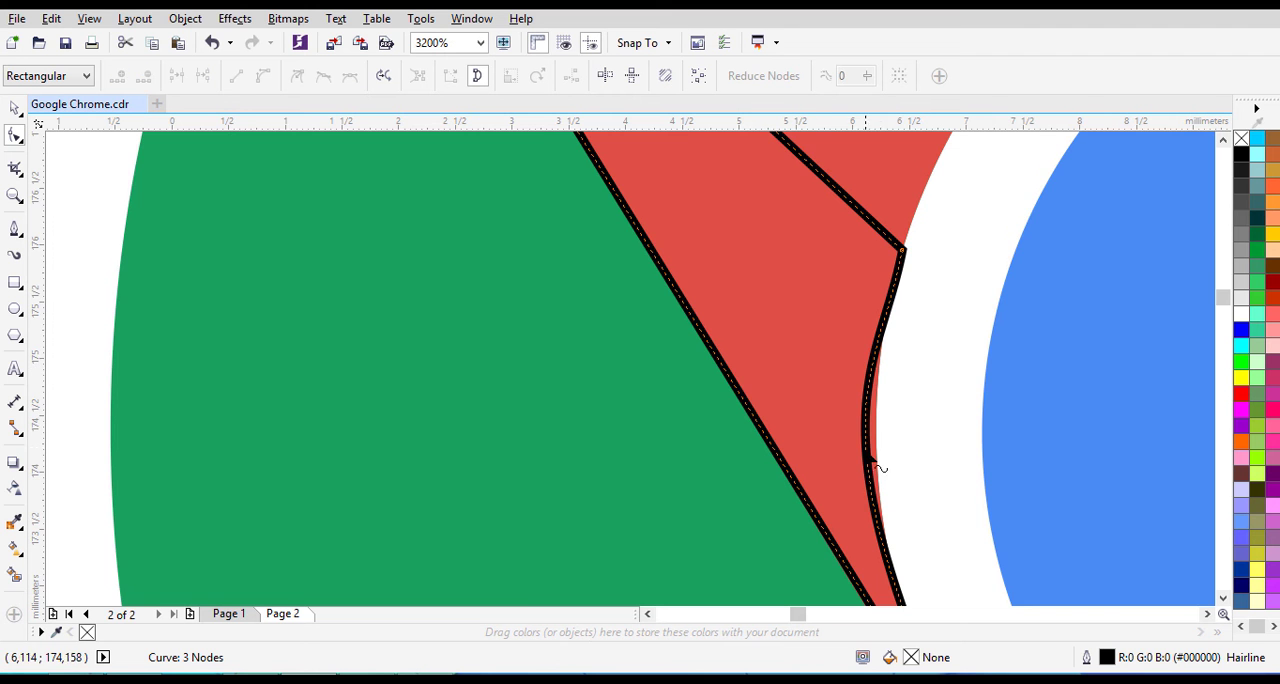
{"action": "scroll", "coordinate": [872, 466], "scroll_direction": "down", "scroll_amount": 1}
{"action": "left_click", "coordinate": [931, 603]}
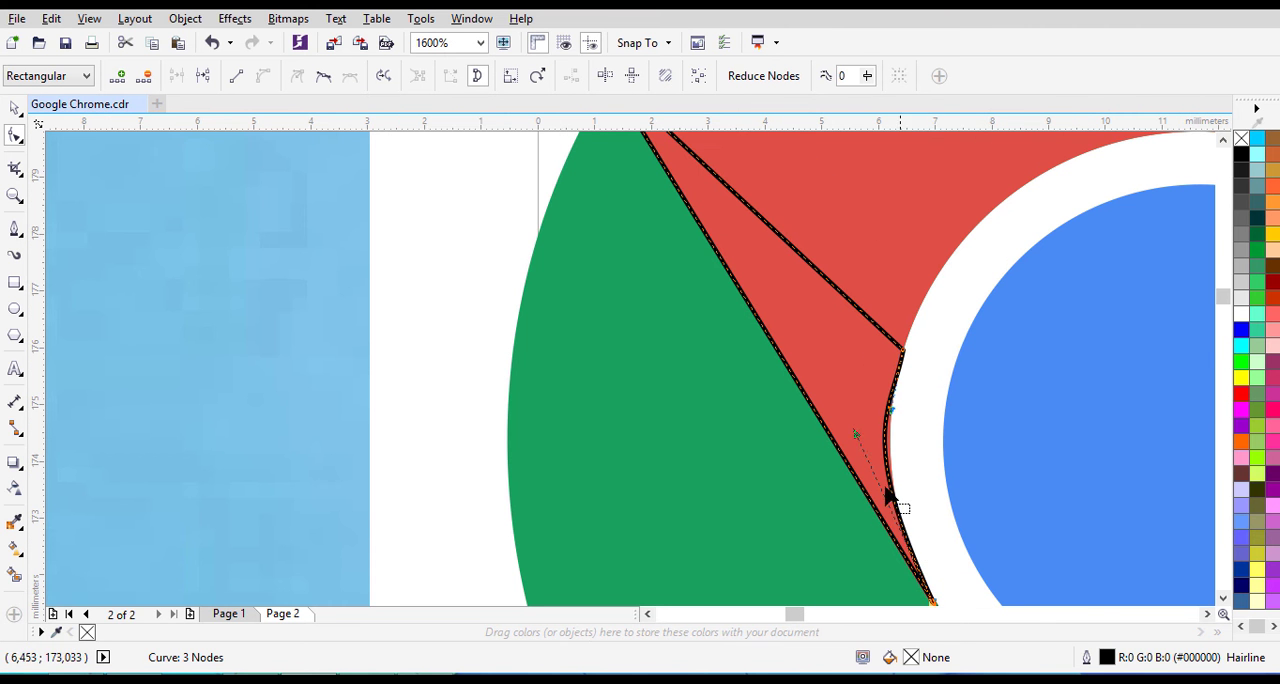
{"action": "left_click_drag", "start_coordinate": [855, 432], "coordinate": [863, 434]}
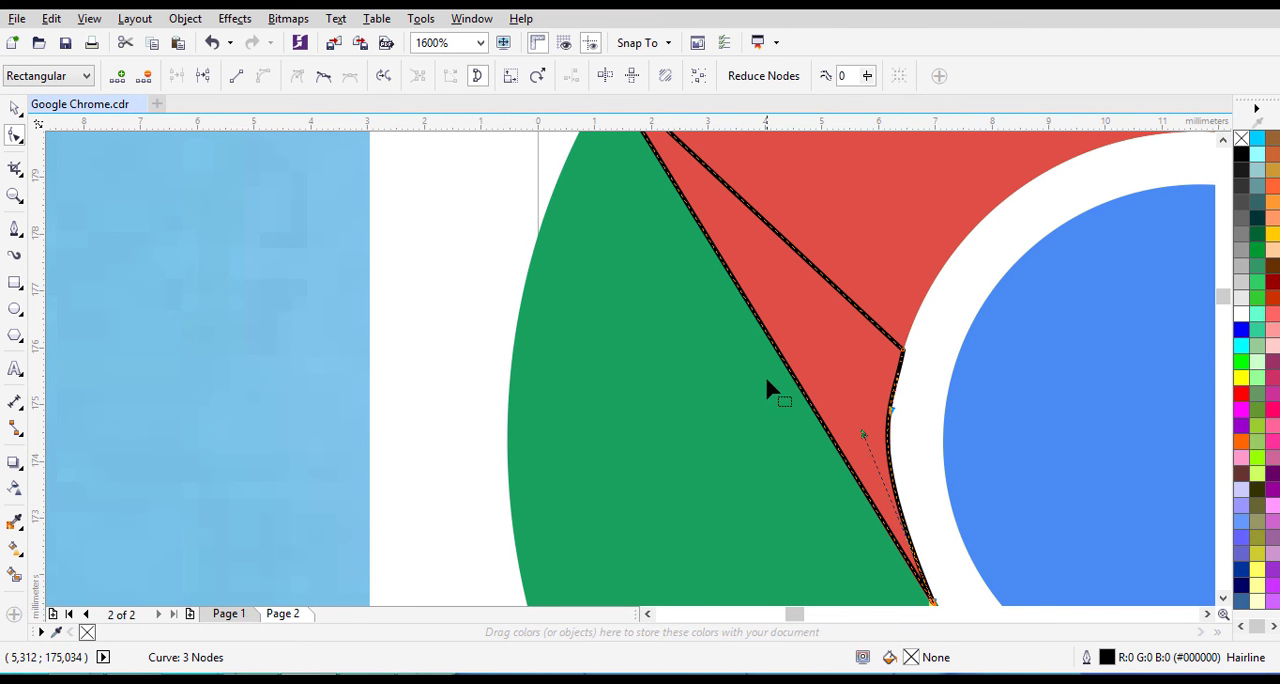
{"action": "scroll", "coordinate": [767, 390], "scroll_direction": "down", "scroll_amount": 1}
- Fill the closed shadow path between the red and green segments with Black (#000000)
{"action": "left_click", "coordinate": [15, 107]}
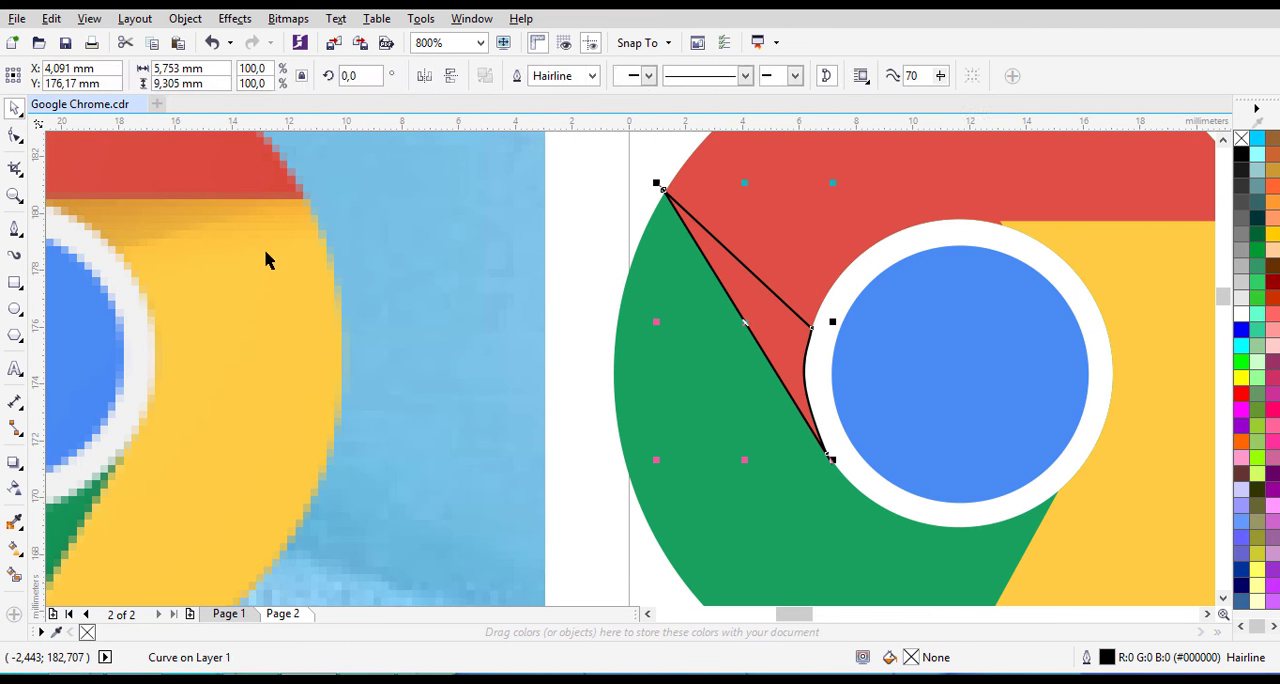
{"action": "left_click", "coordinate": [585, 190]}
{"action": "left_click", "coordinate": [733, 260]}
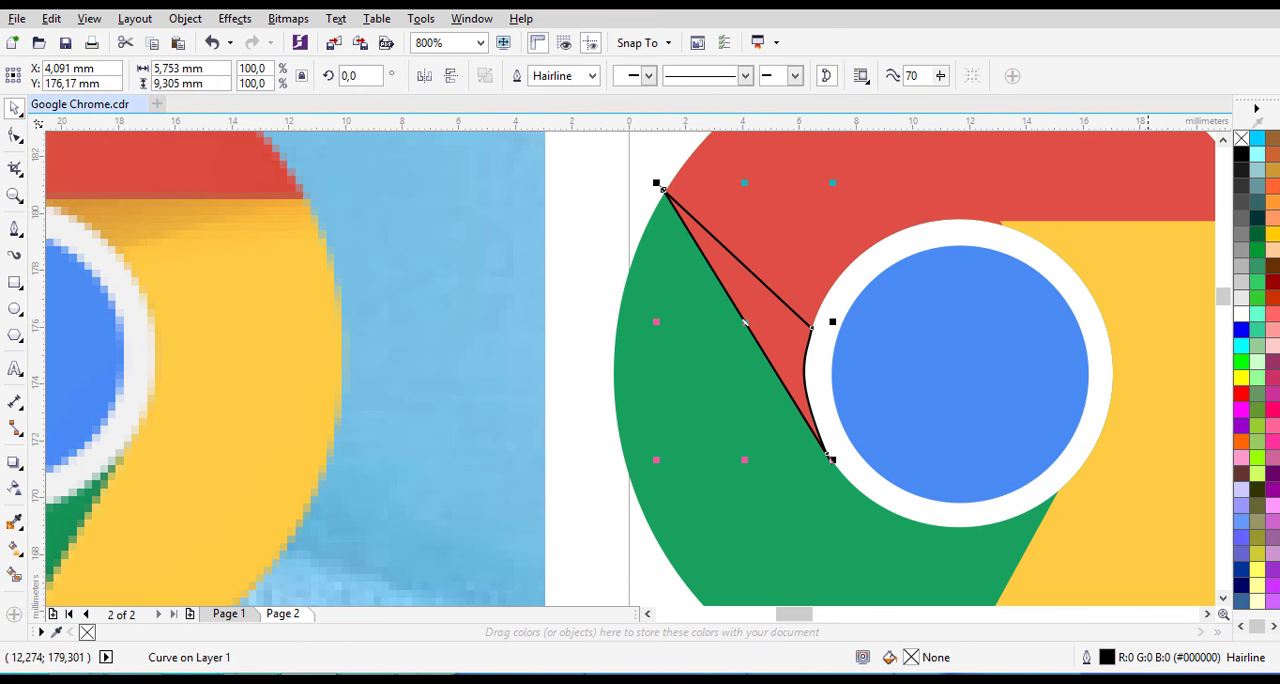
{"action": "left_click", "coordinate": [1242, 157]}
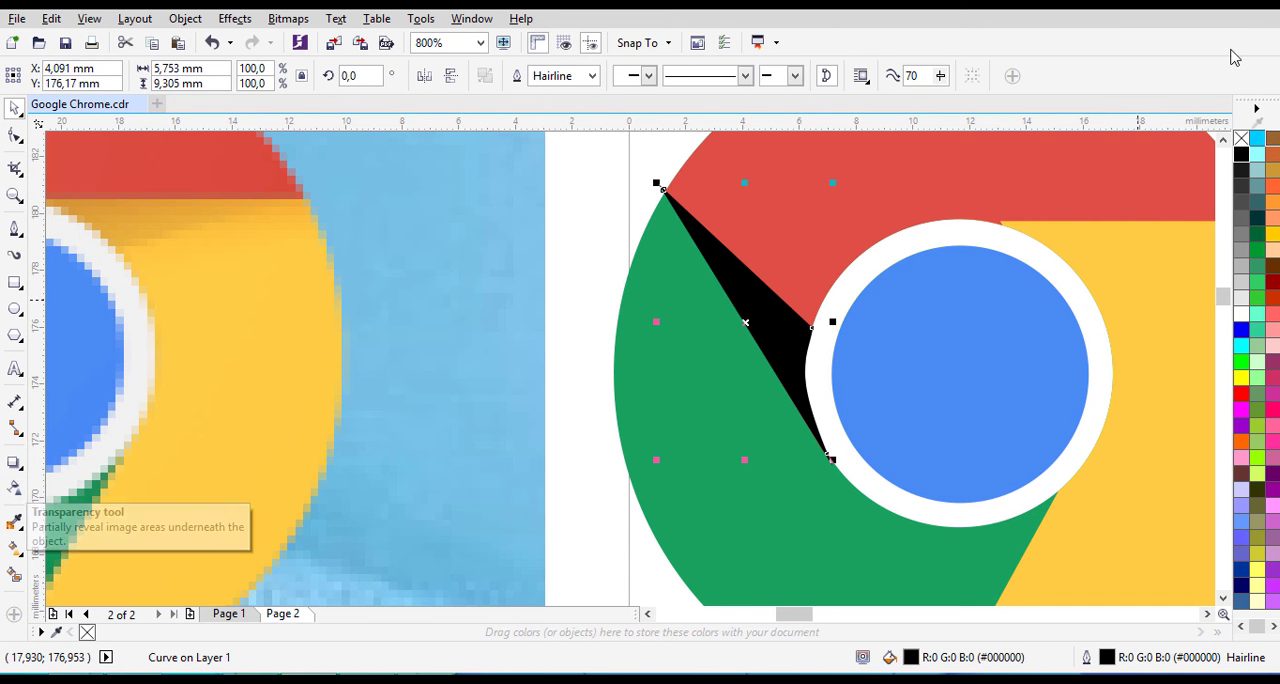
- Try grey fills such as #808080 on the shadow shape and restore its Black fill
{"action": "left_click", "coordinate": [1240, 258]}
{"action": "left_click", "coordinate": [1241, 282]}
{"action": "left_click", "coordinate": [1241, 234]}
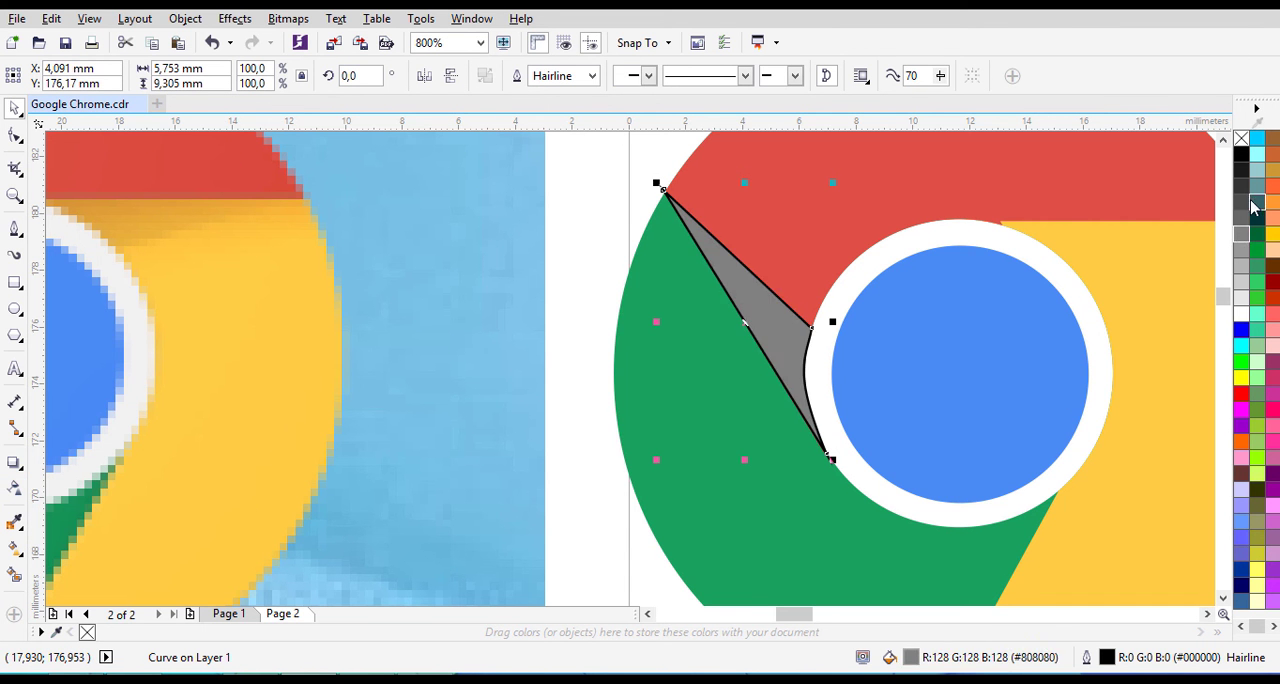
{"action": "left_click", "coordinate": [1257, 202]}
{"action": "left_click", "coordinate": [1242, 157]}
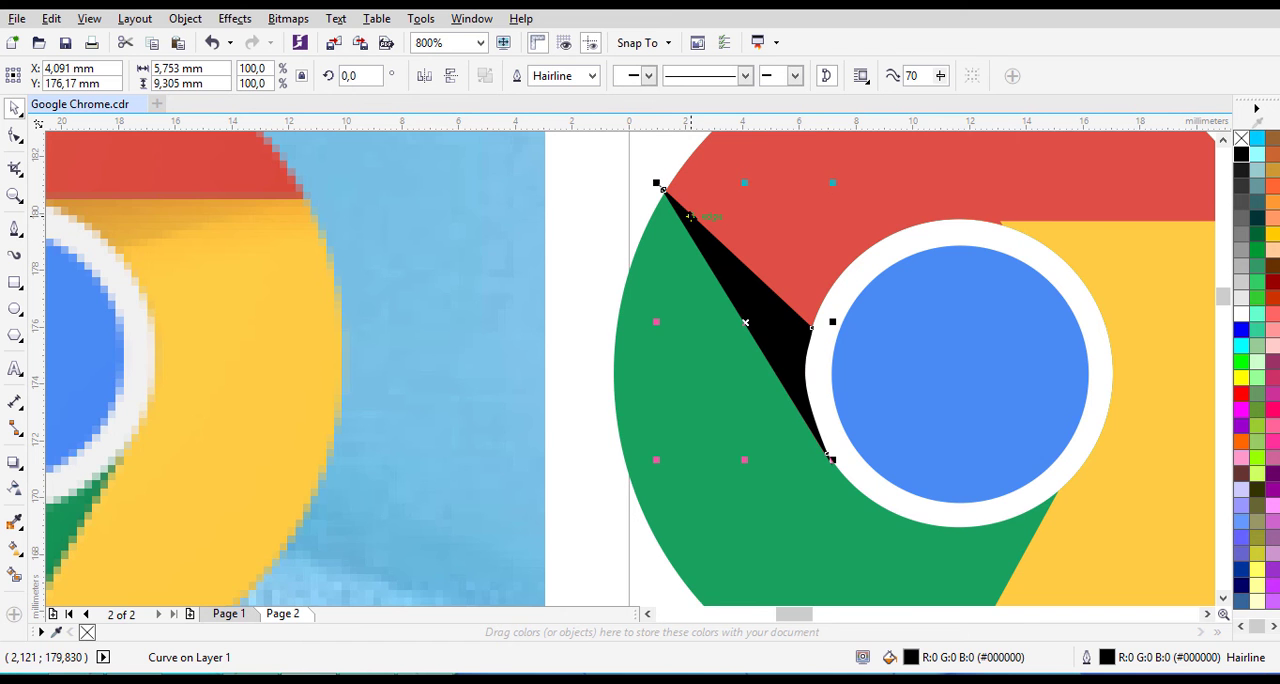
- Apply a uniform transparency of 86 to the black shadow shape on the red segment
{"action": "scroll", "coordinate": [700, 235], "scroll_direction": "down", "scroll_amount": 1}
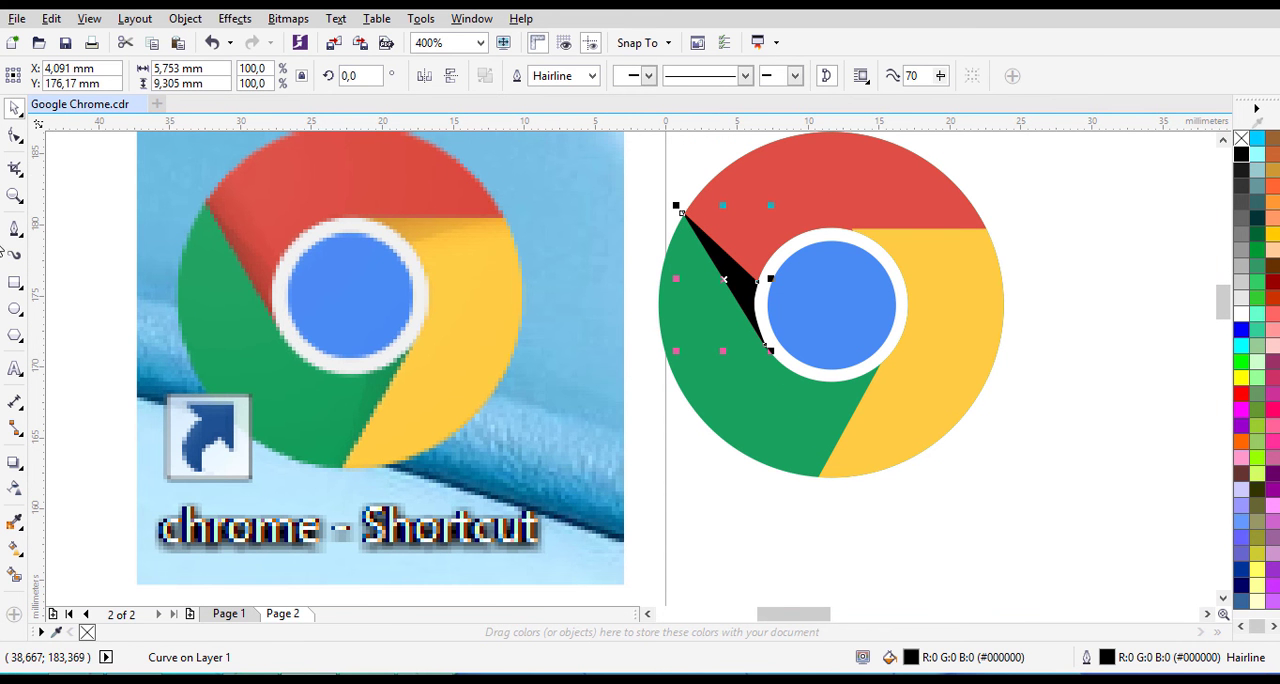
{"action": "left_click", "coordinate": [16, 490]}
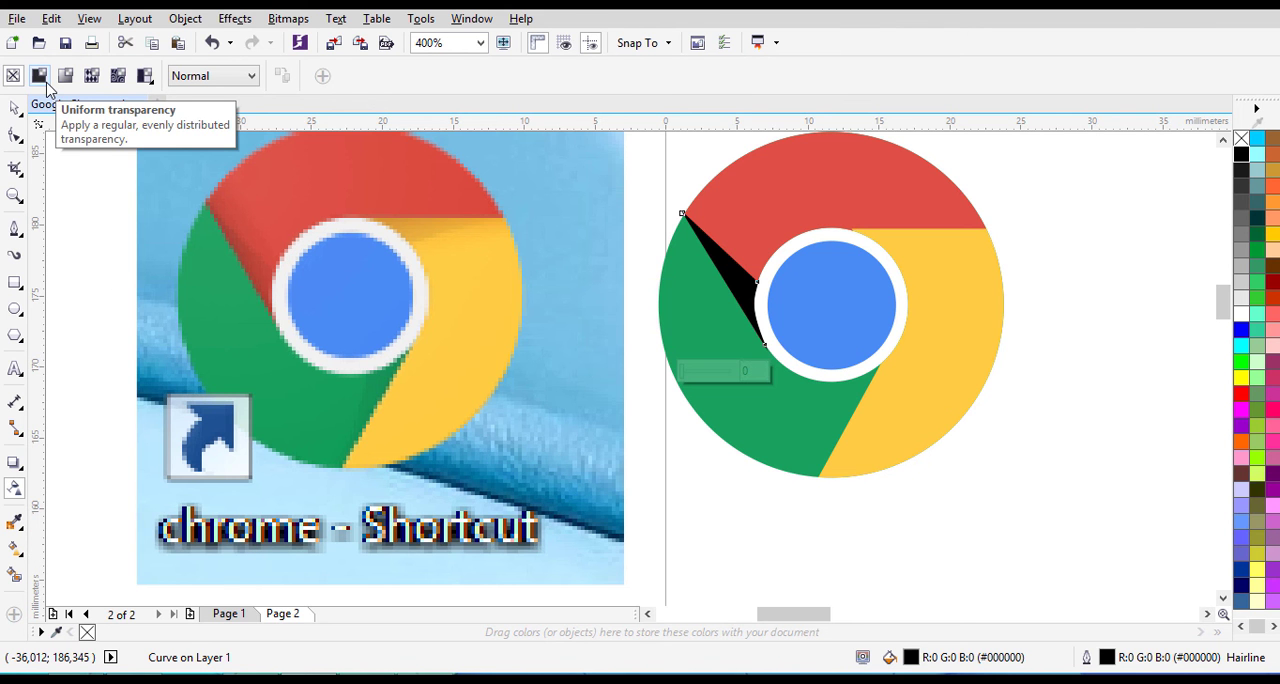
{"action": "left_click", "coordinate": [44, 80]}
{"action": "left_click", "coordinate": [431, 80]}
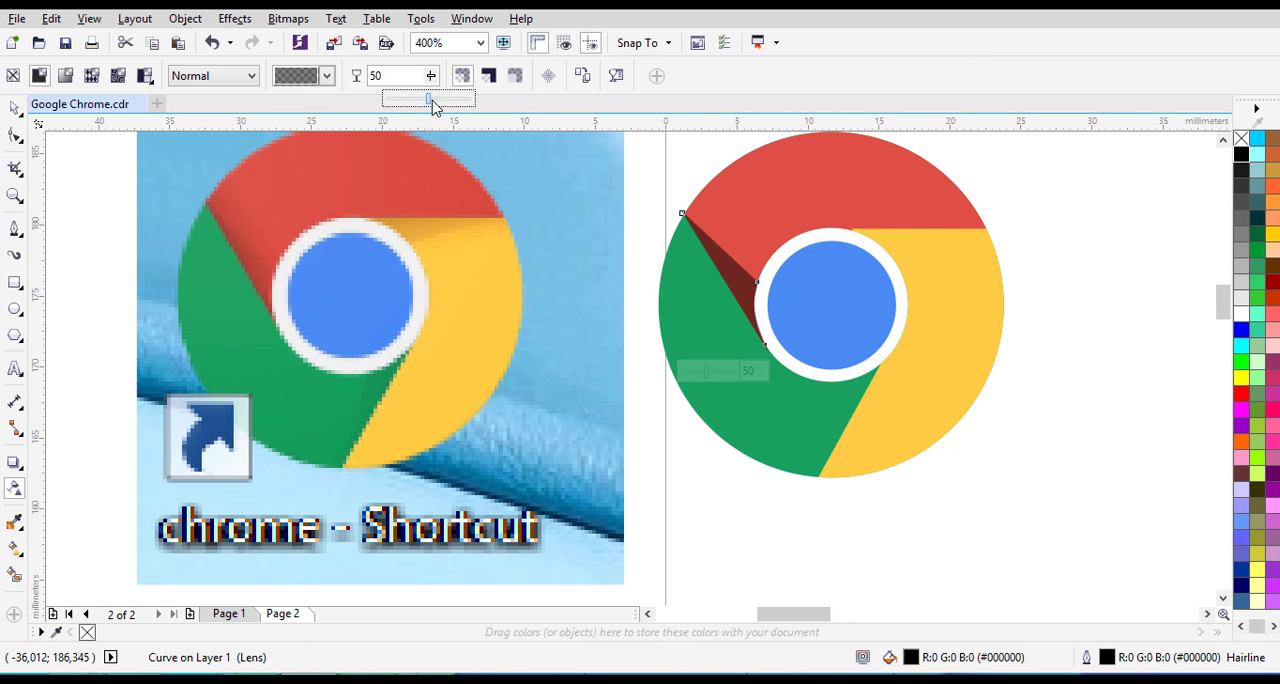
{"action": "mouse_move", "coordinate": [433, 103]}
{"action": "left_mouse_down"}
{"action": "mouse_move", "coordinate": [450, 108]}
{"action": "mouse_move", "coordinate": [417, 103]}
{"action": "mouse_move", "coordinate": [452, 112]}
{"action": "left_mouse_up"}
{"action": "left_click", "coordinate": [430, 75]}
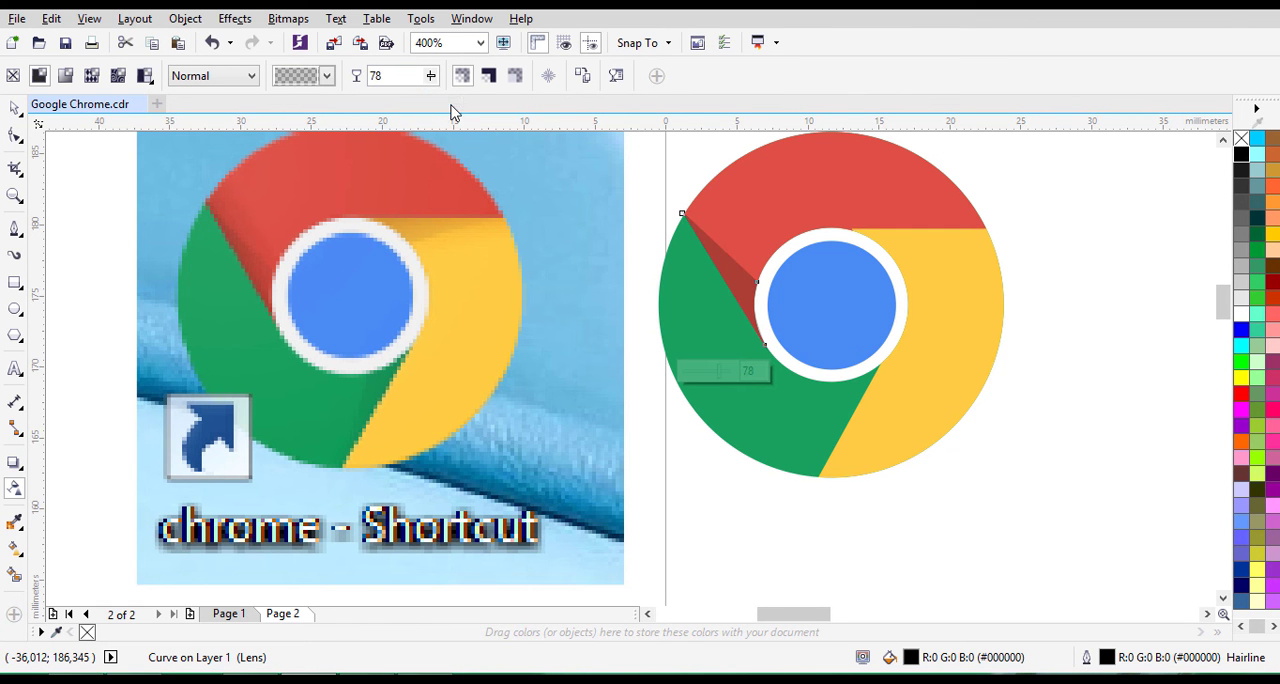
{"action": "left_click", "coordinate": [429, 77]}
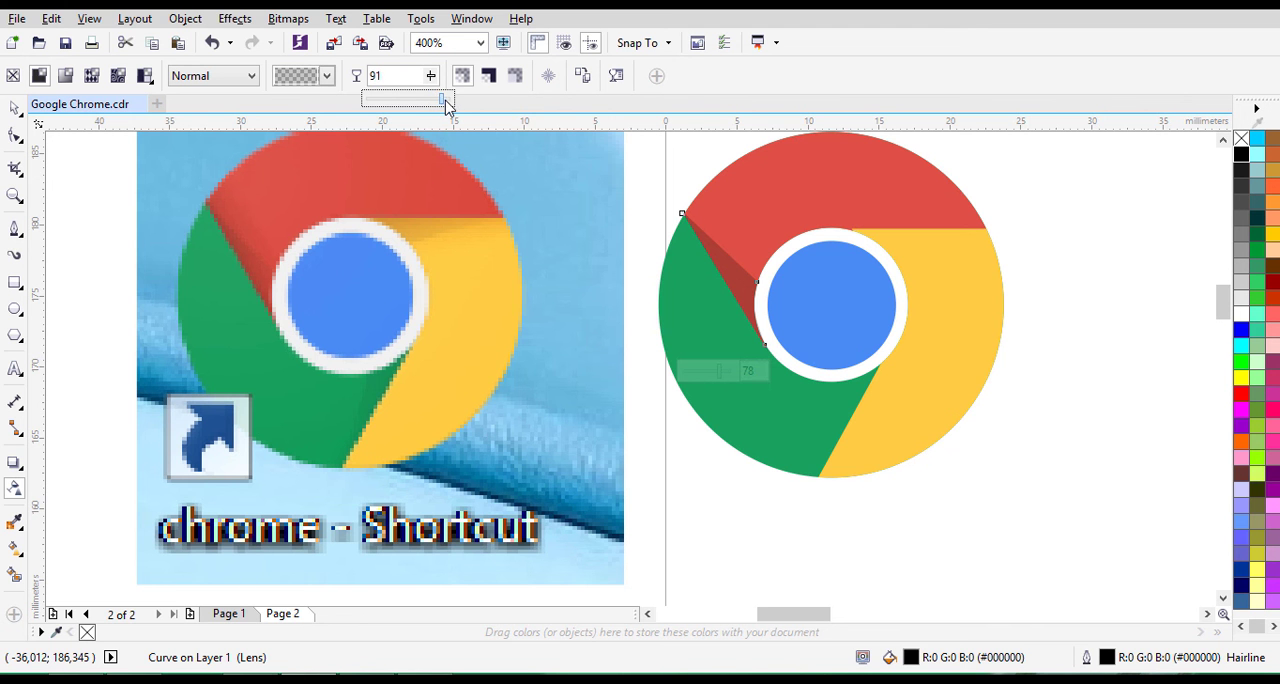
{"action": "left_click_drag", "start_coordinate": [447, 106], "coordinate": [448, 108]}
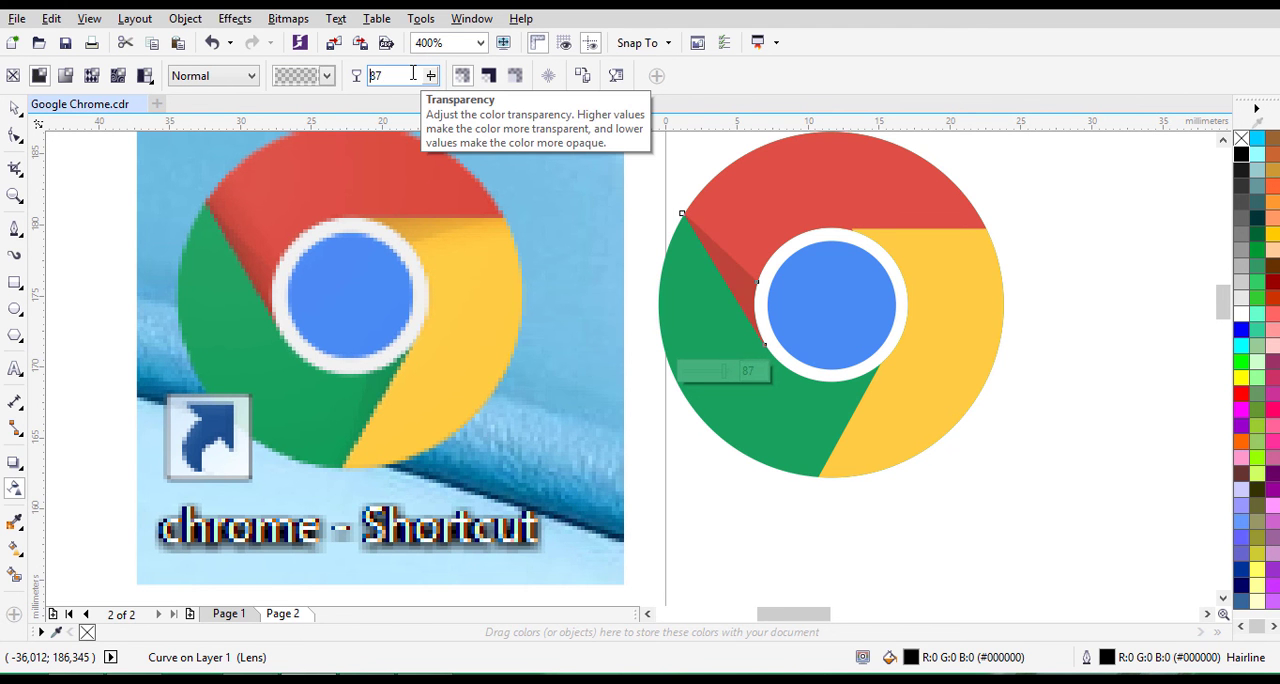
{"action": "left_click", "coordinate": [405, 79]}
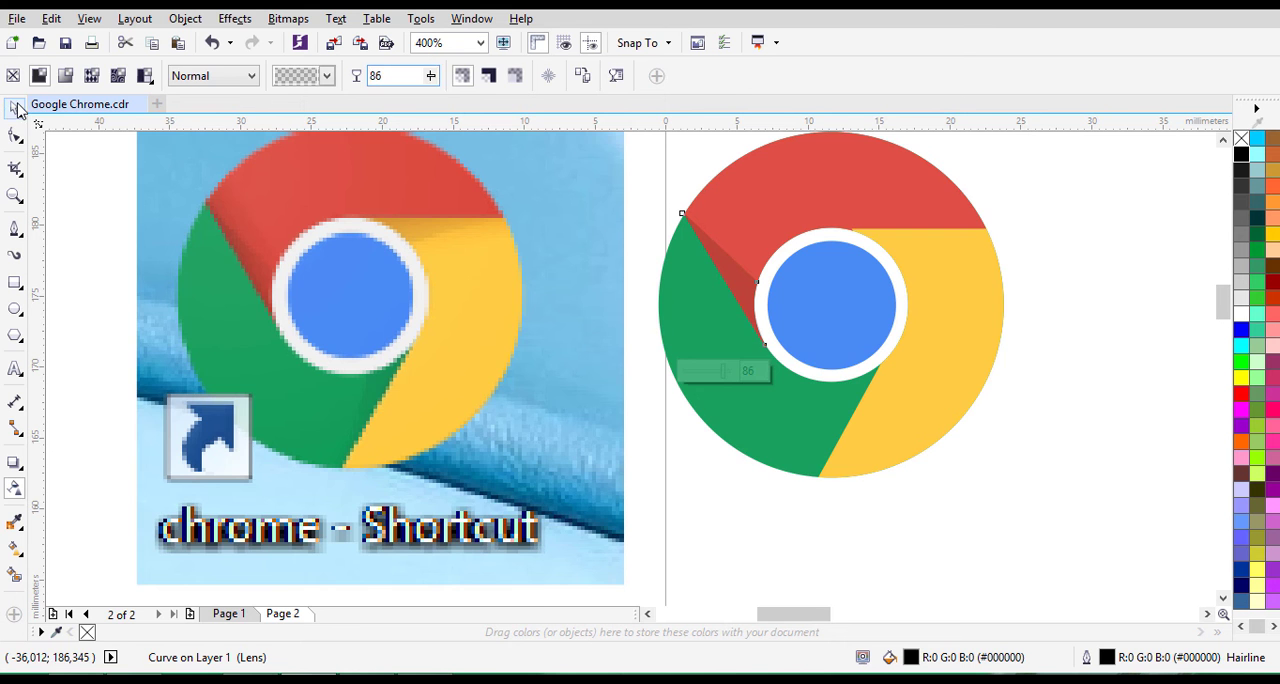
- Remove the hairline outline from the transparent shadow shape
{"action": "left_click", "coordinate": [15, 107]}
{"action": "scroll", "coordinate": [706, 286], "scroll_direction": "up", "scroll_amount": 2}
{"action": "left_click", "coordinate": [1222, 140]}
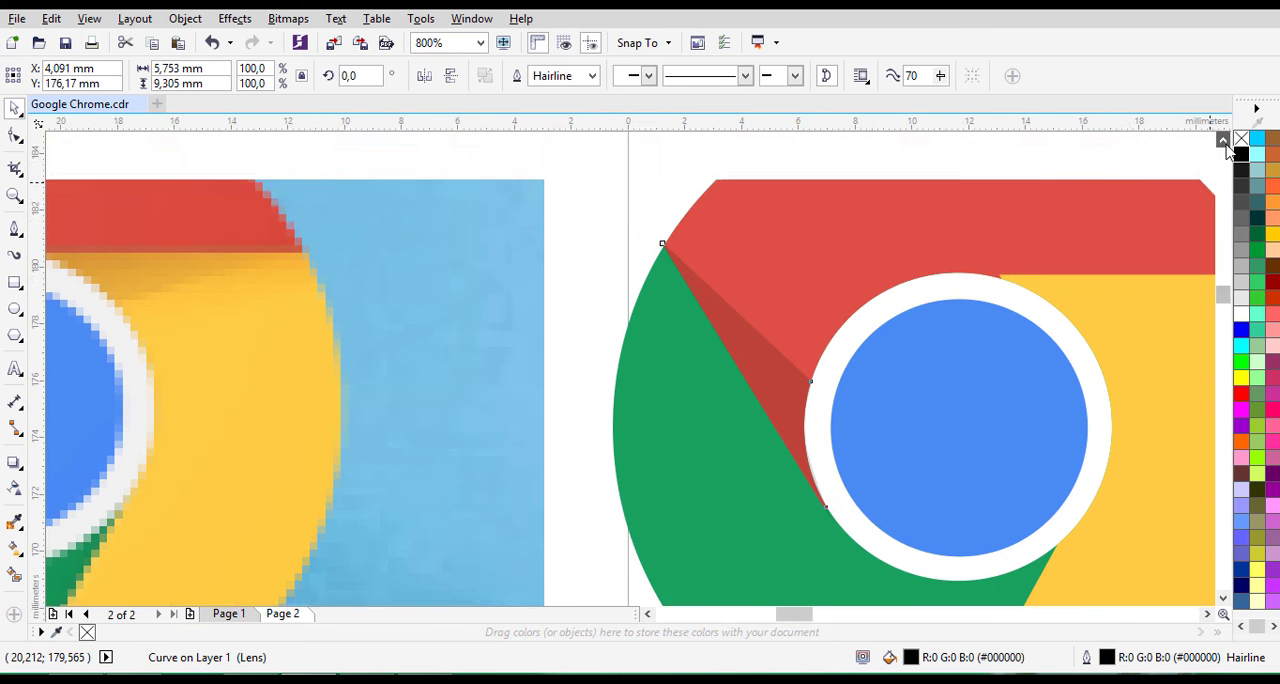
{"action": "scroll", "coordinate": [571, 380], "scroll_direction": "up", "scroll_amount": 2}
{"action": "left_click", "coordinate": [1223, 140]}
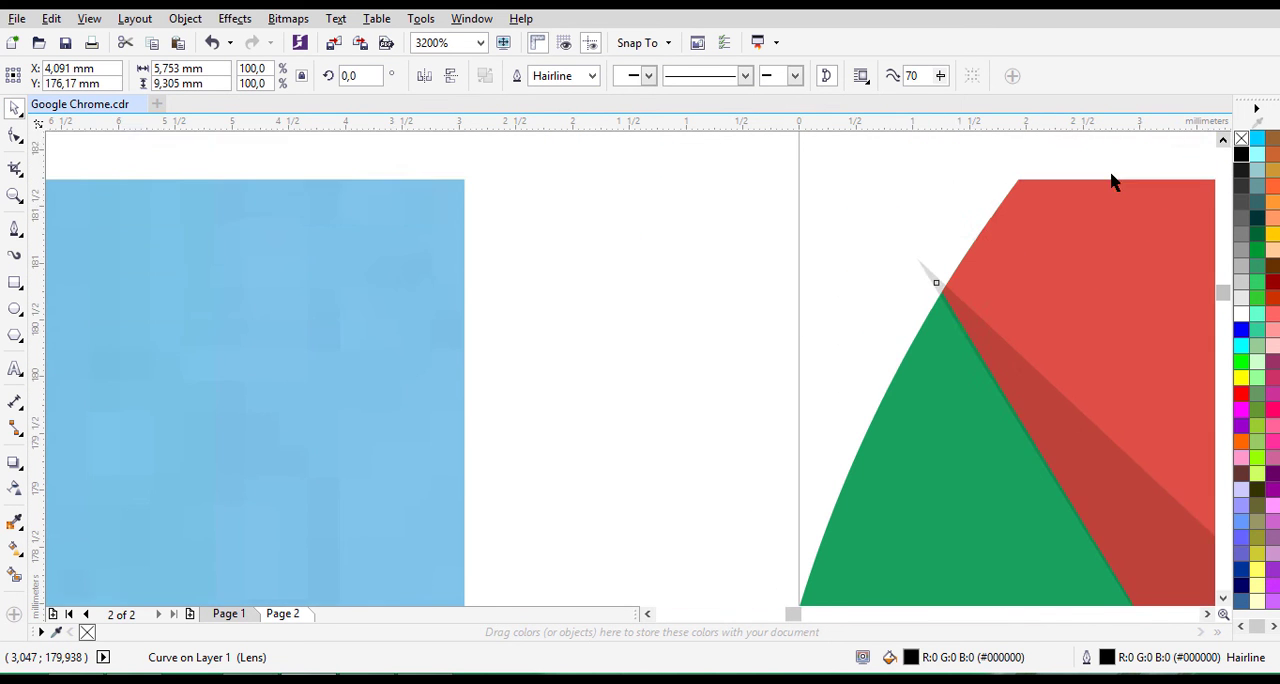
{"action": "scroll", "coordinate": [976, 270], "scroll_direction": "up", "scroll_amount": 2}
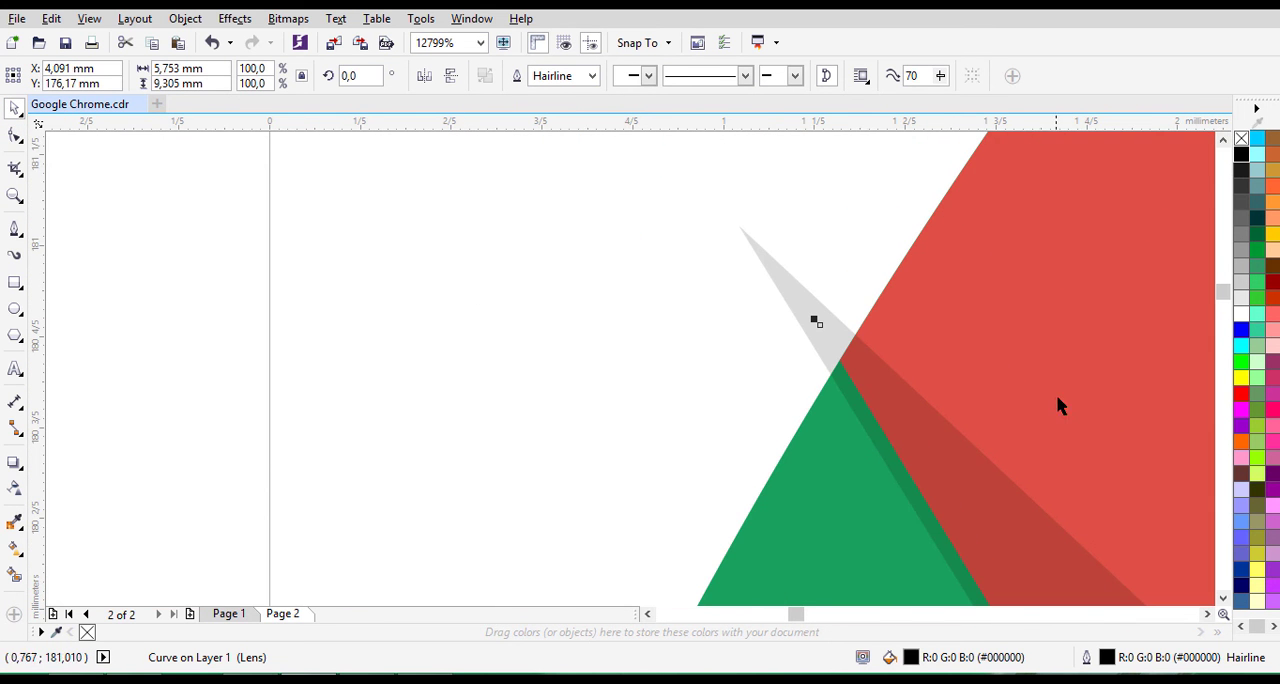
- Move the shadow shape's outer node onto the corner where the red and green segments meet
{"action": "left_click", "coordinate": [15, 135]}
{"action": "scroll", "coordinate": [836, 343], "scroll_direction": "up", "scroll_amount": 1}
{"action": "left_click_drag", "start_coordinate": [805, 318], "coordinate": [844, 380]}
- Move the shadow shape's inner-tip node onto the green segment's edge at the end of the red segment
{"action": "scroll", "coordinate": [844, 380], "scroll_direction": "down", "scroll_amount": 6}
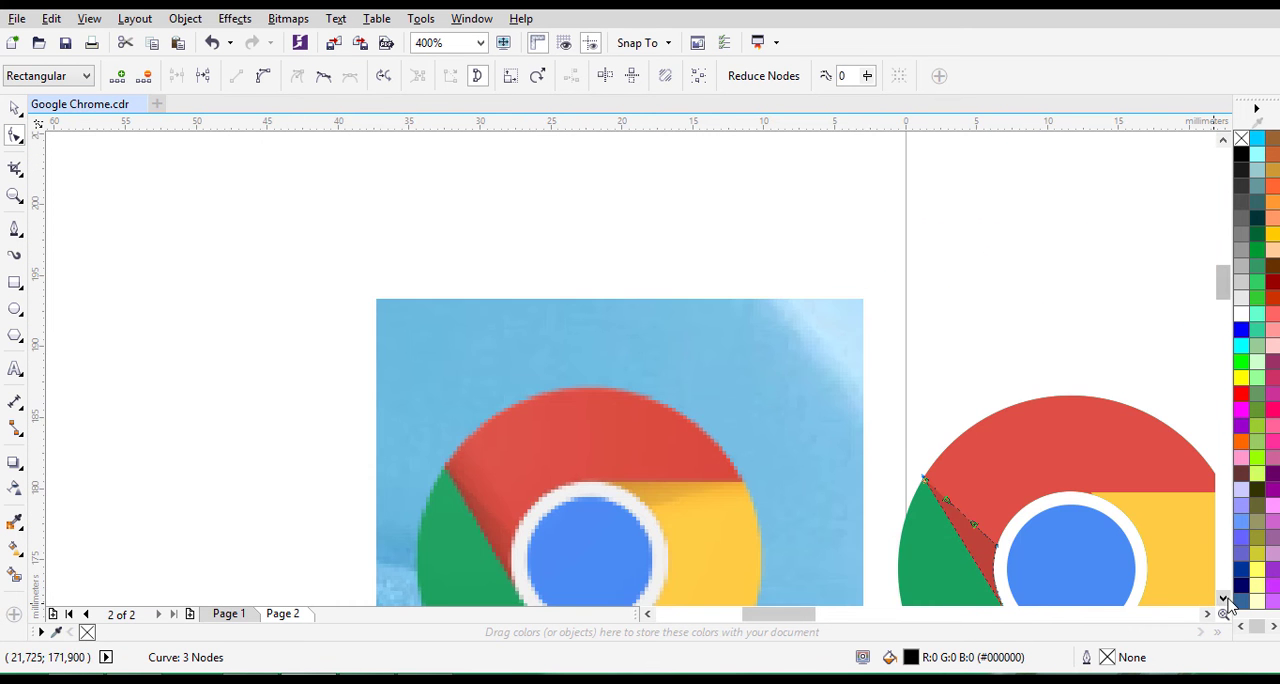
{"action": "scroll", "coordinate": [1010, 492], "scroll_direction": "up", "scroll_amount": 5}
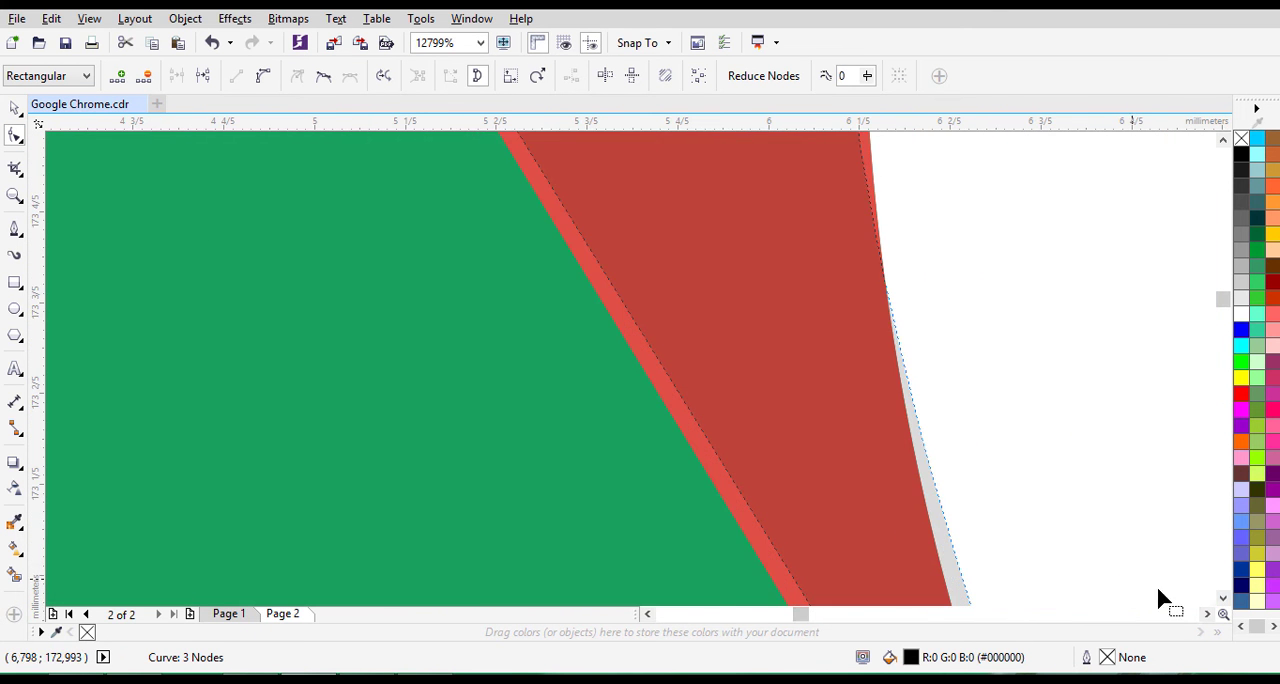
{"action": "left_click", "coordinate": [1222, 598]}
{"action": "left_click", "coordinate": [1222, 598]}
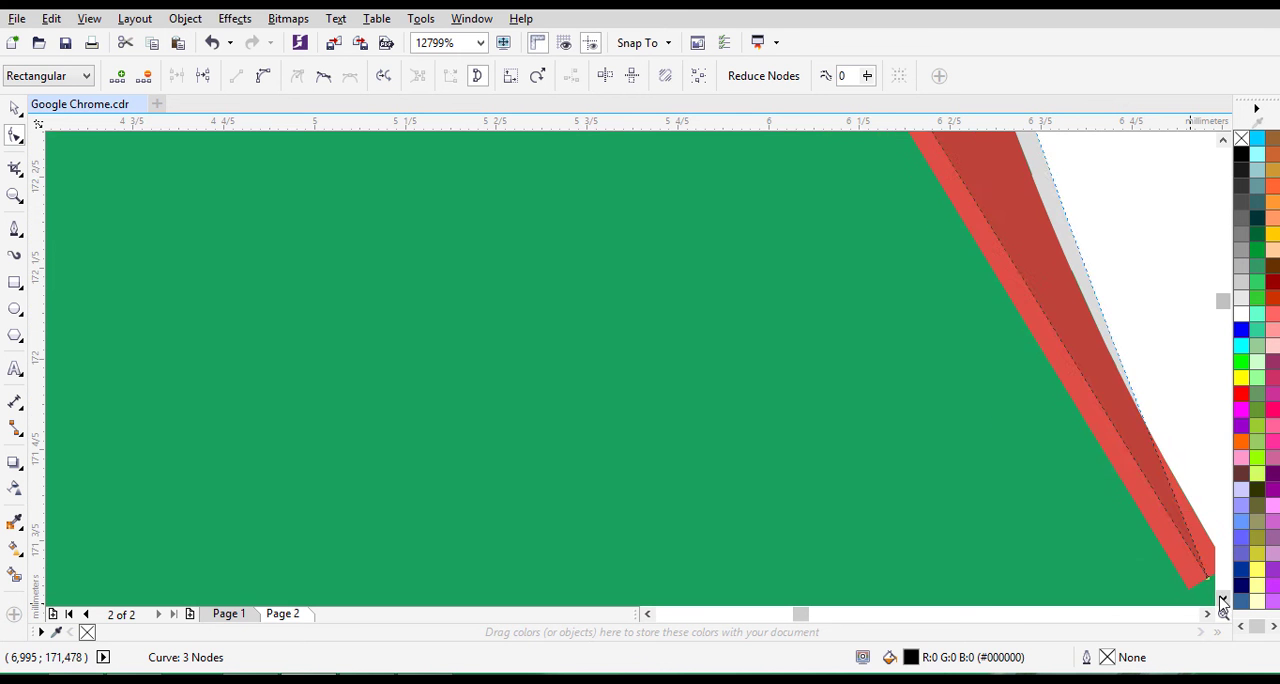
{"action": "left_click", "coordinate": [1207, 613]}
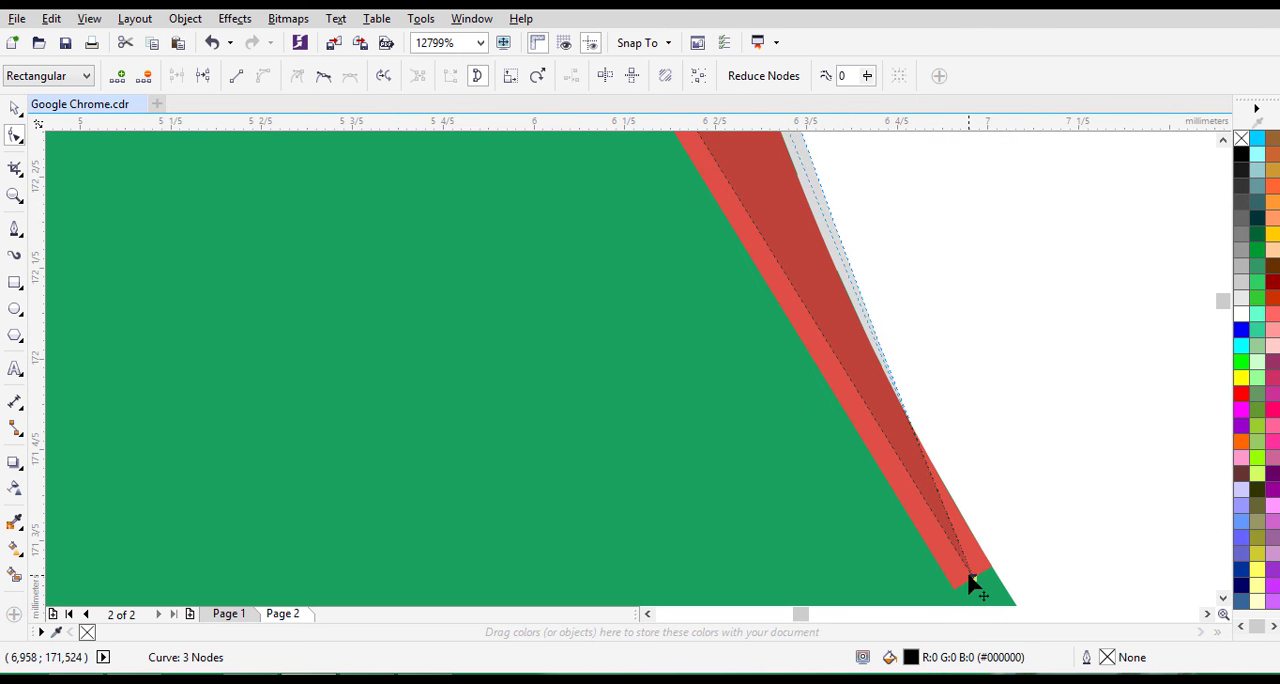
{"action": "left_click_drag", "start_coordinate": [972, 583], "coordinate": [958, 583]}
- Pull the curved edge's lower handle towards the white ring to close the gap along the red segment's inner edge
{"action": "scroll", "coordinate": [958, 570], "scroll_direction": "down", "scroll_amount": 2}
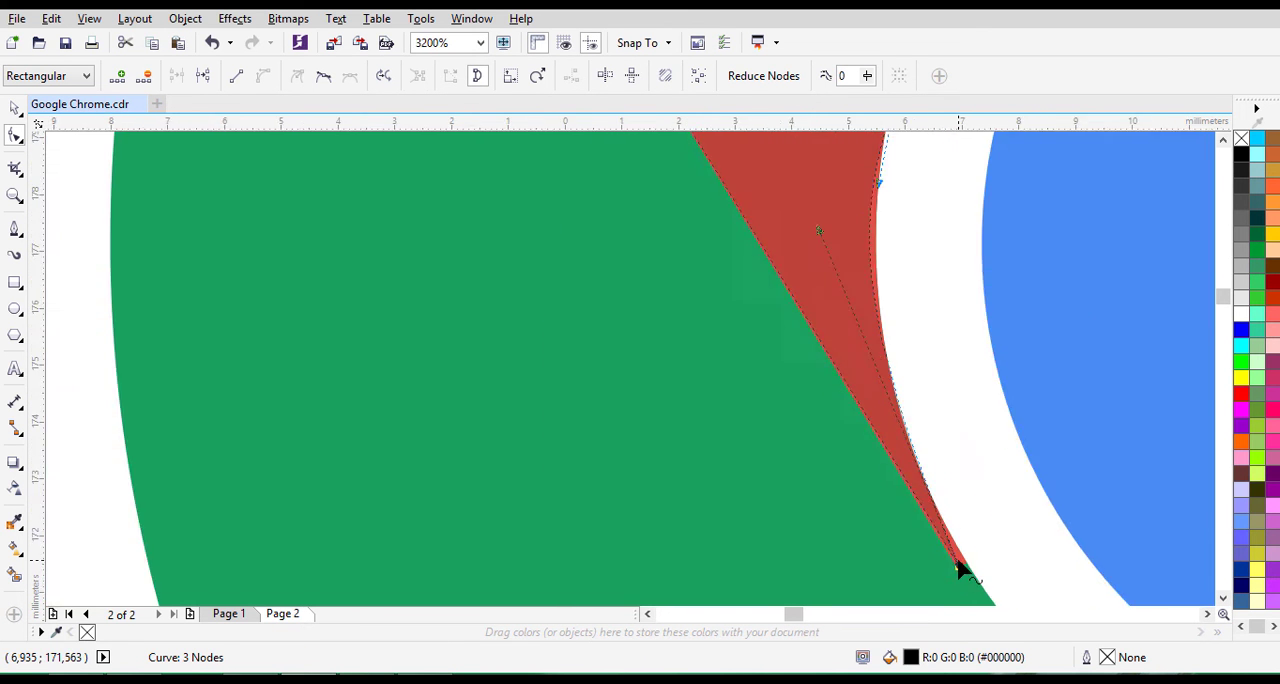
{"action": "scroll", "coordinate": [958, 570], "scroll_direction": "down", "scroll_amount": 2}
{"action": "scroll", "coordinate": [894, 409], "scroll_direction": "up", "scroll_amount": 3}
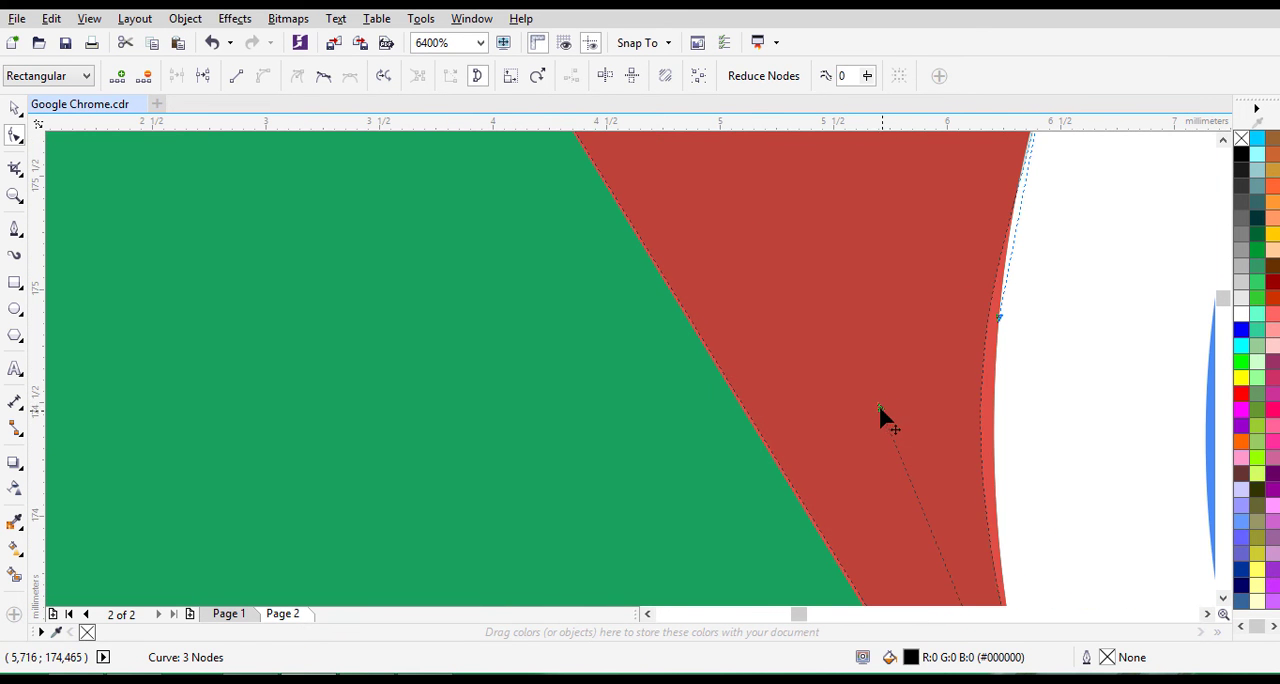
{"action": "left_click_drag", "start_coordinate": [879, 404], "coordinate": [912, 401]}
{"action": "scroll", "coordinate": [912, 401], "scroll_direction": "down", "scroll_amount": 2}
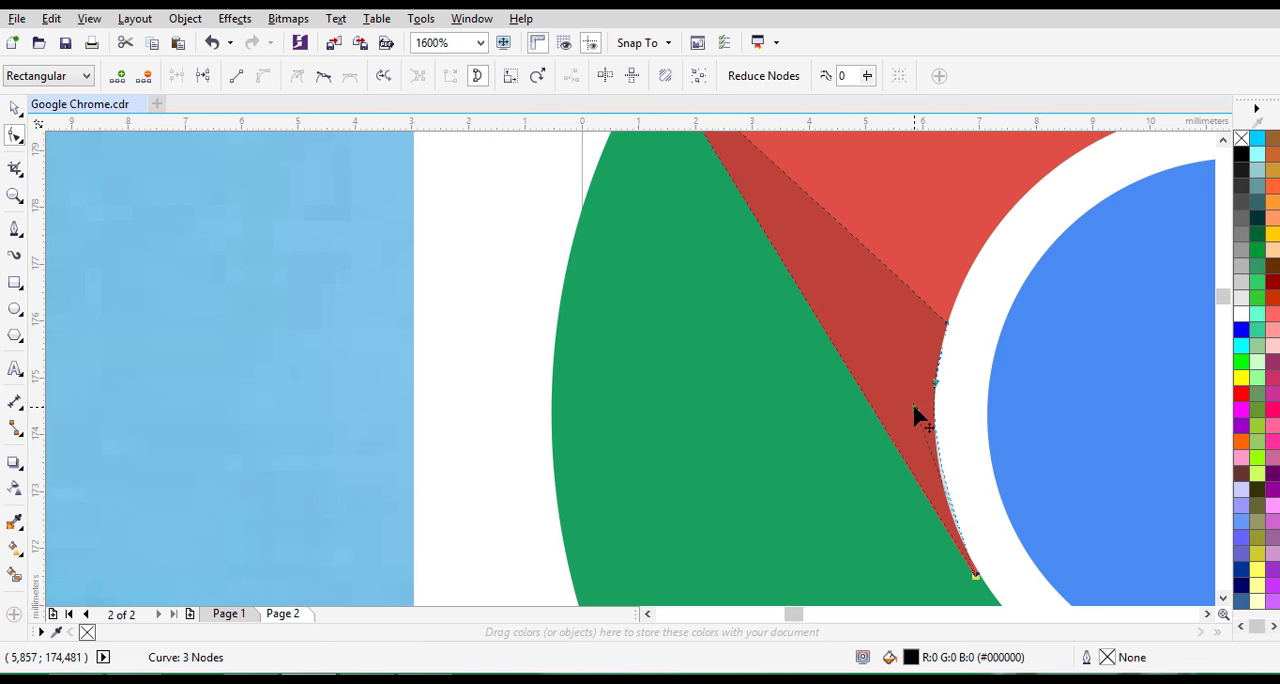
- Select the shadow's inner-tip node and pull its handle back from the white ring so the curve matches the red edge
{"action": "scroll", "coordinate": [976, 584], "scroll_direction": "up", "scroll_amount": 2}
{"action": "left_click", "coordinate": [970, 584]}
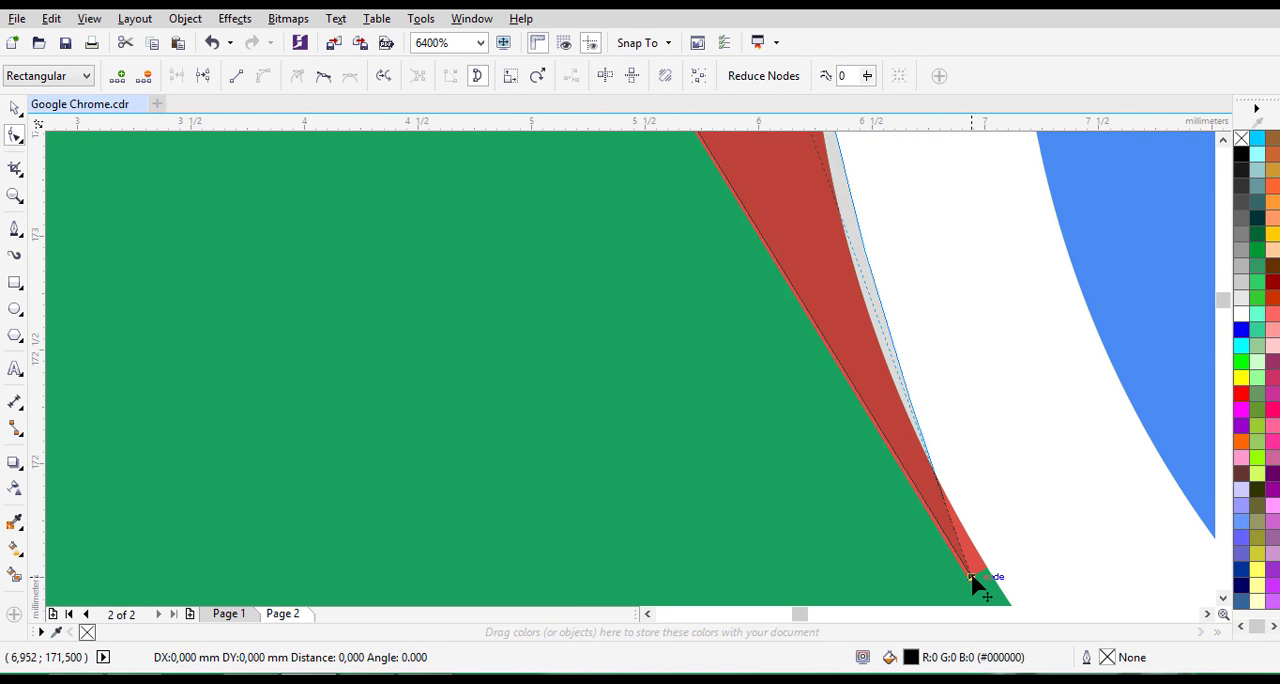
{"action": "scroll", "coordinate": [872, 375], "scroll_direction": "down", "scroll_amount": 1}
{"action": "scroll", "coordinate": [876, 378], "scroll_direction": "down", "scroll_amount": 1}
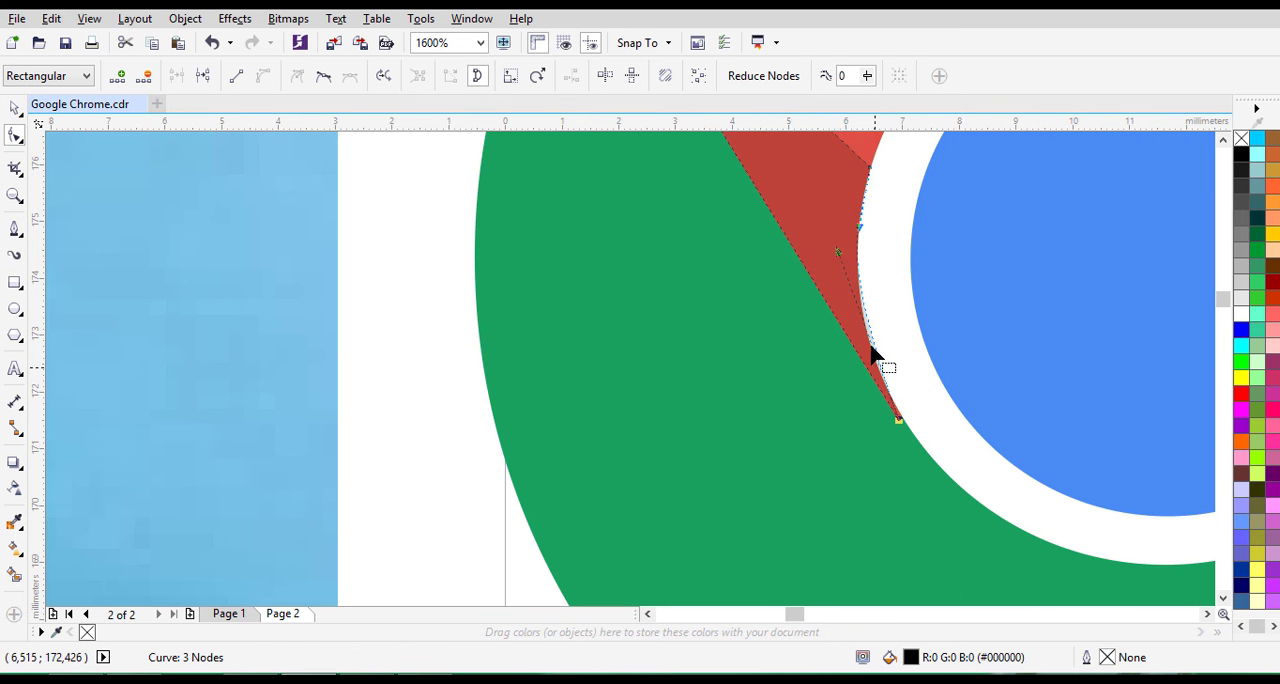
{"action": "left_click_drag", "start_coordinate": [842, 258], "coordinate": [834, 286]}
{"action": "scroll", "coordinate": [836, 286], "scroll_direction": "down", "scroll_amount": 2}
{"action": "scroll", "coordinate": [835, 287], "scroll_direction": "up", "scroll_amount": 2}
{"action": "scroll", "coordinate": [836, 283], "scroll_direction": "down", "scroll_amount": 2}
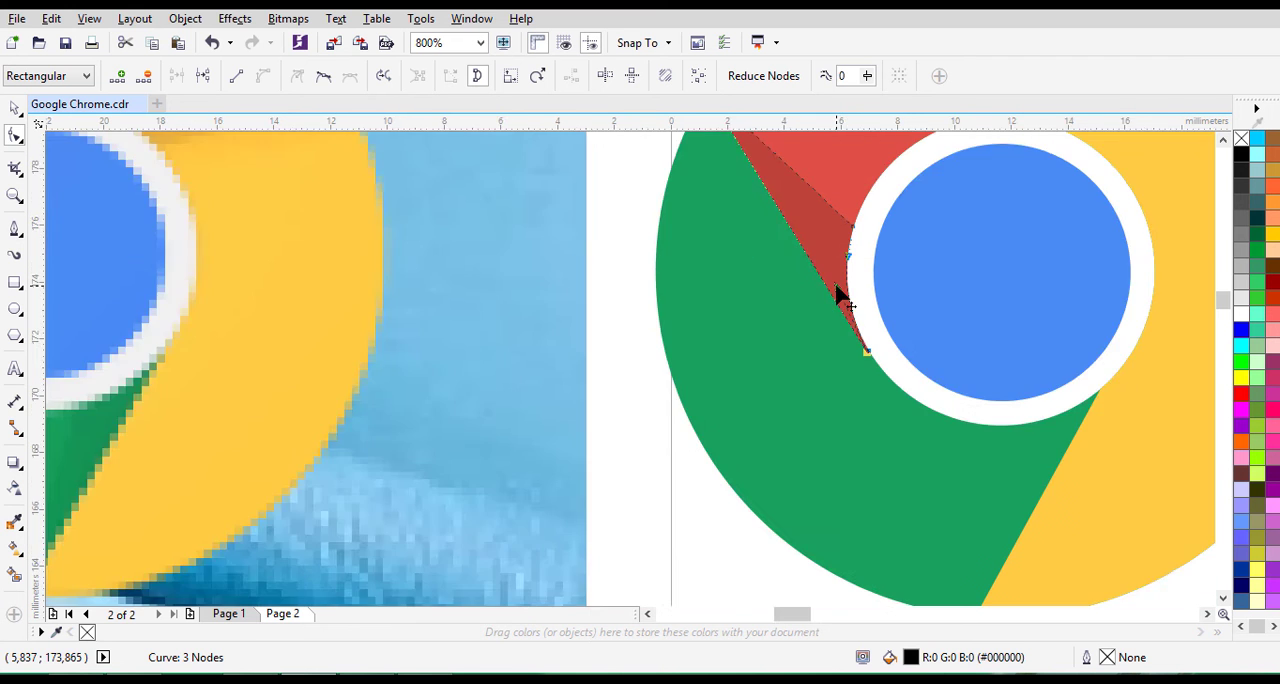
{"action": "left_click", "coordinate": [14, 107]}
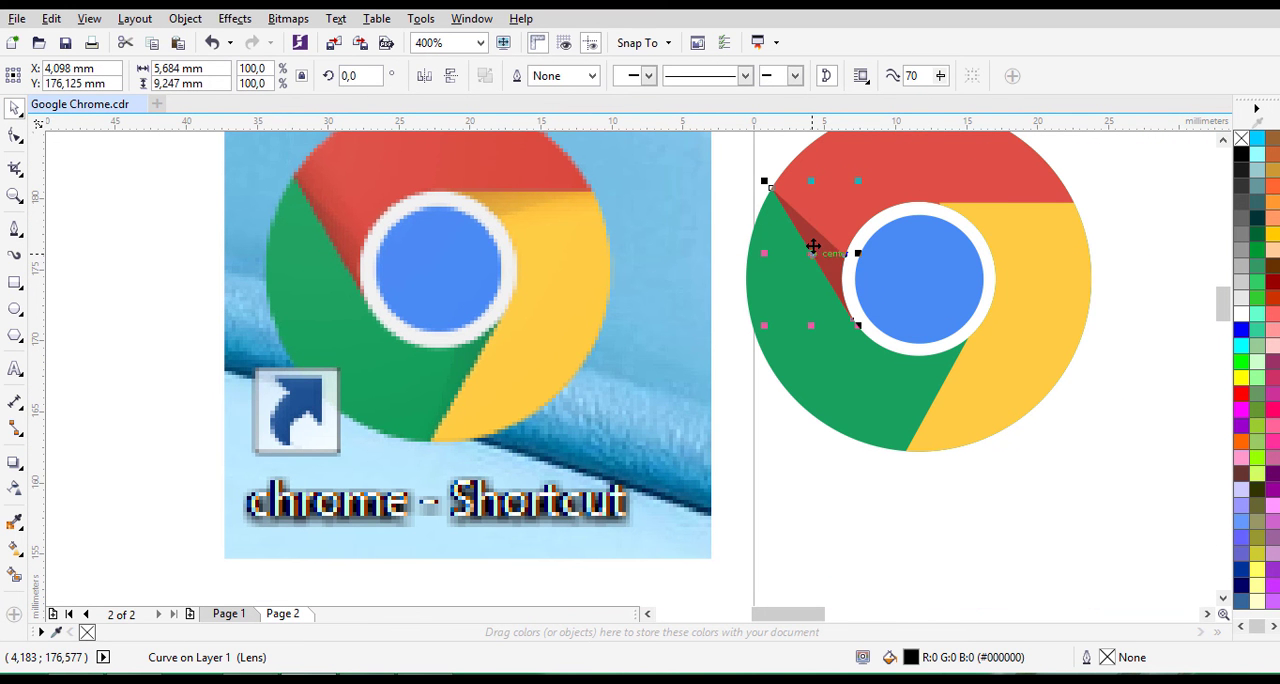
- Duplicate the red segment's shadow onto the yellow segment, then rotate it to 135 degrees and flip it vertically beneath the red edge
{"action": "left_click_drag", "start_coordinate": [816, 235], "coordinate": [1037, 234]}
{"action": "left_click", "coordinate": [1037, 234]}
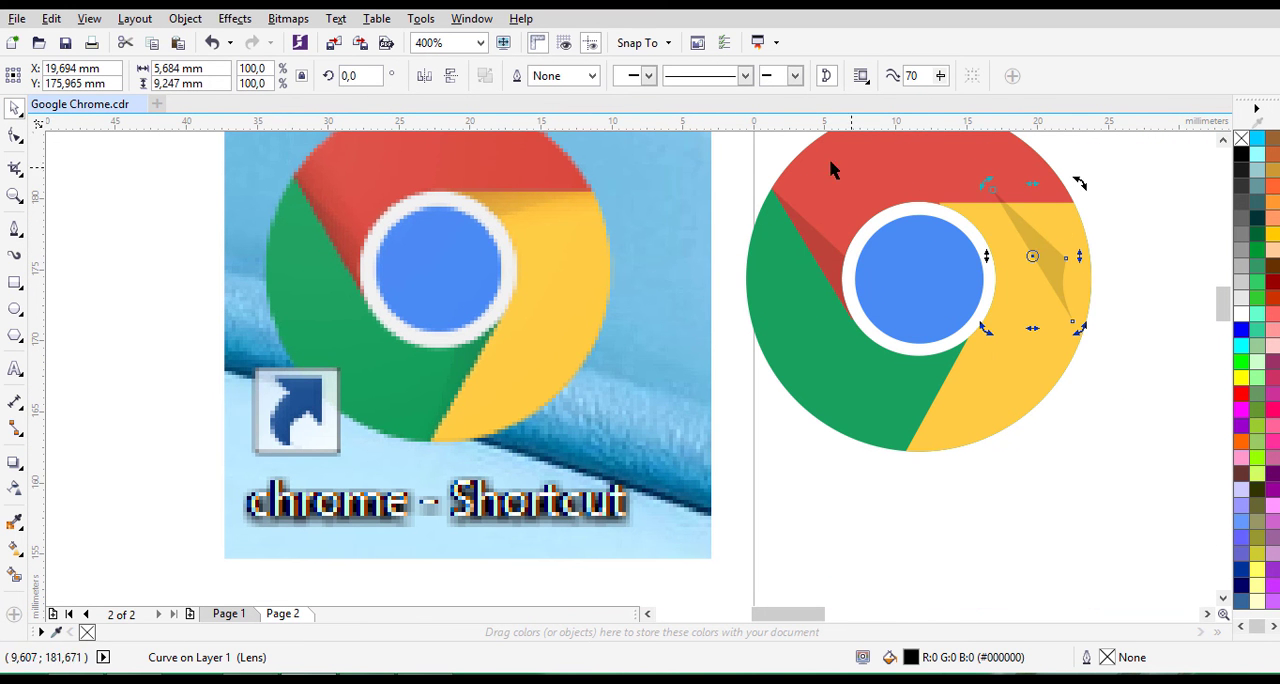
{"action": "left_click", "coordinate": [1086, 187]}
{"action": "left_click", "coordinate": [1042, 250]}
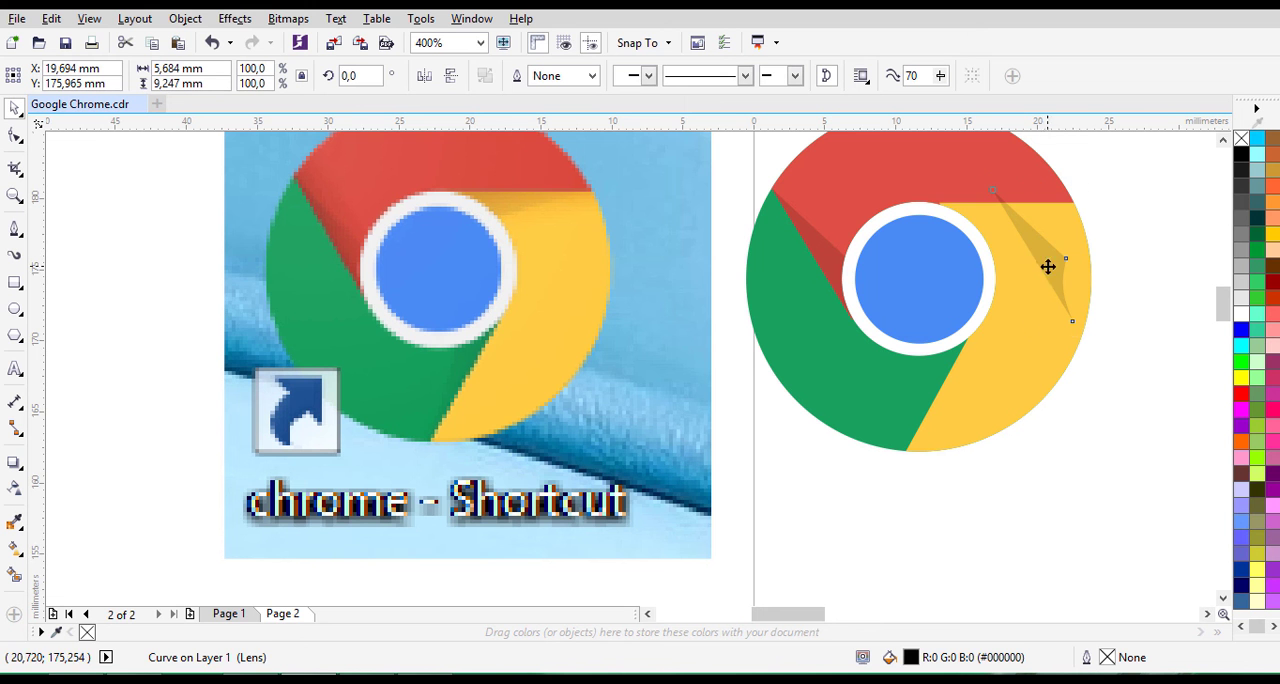
{"action": "left_click", "coordinate": [1047, 266]}
{"action": "left_click_drag", "start_coordinate": [1075, 180], "coordinate": [1029, 229]}
{"action": "left_click", "coordinate": [452, 77]}
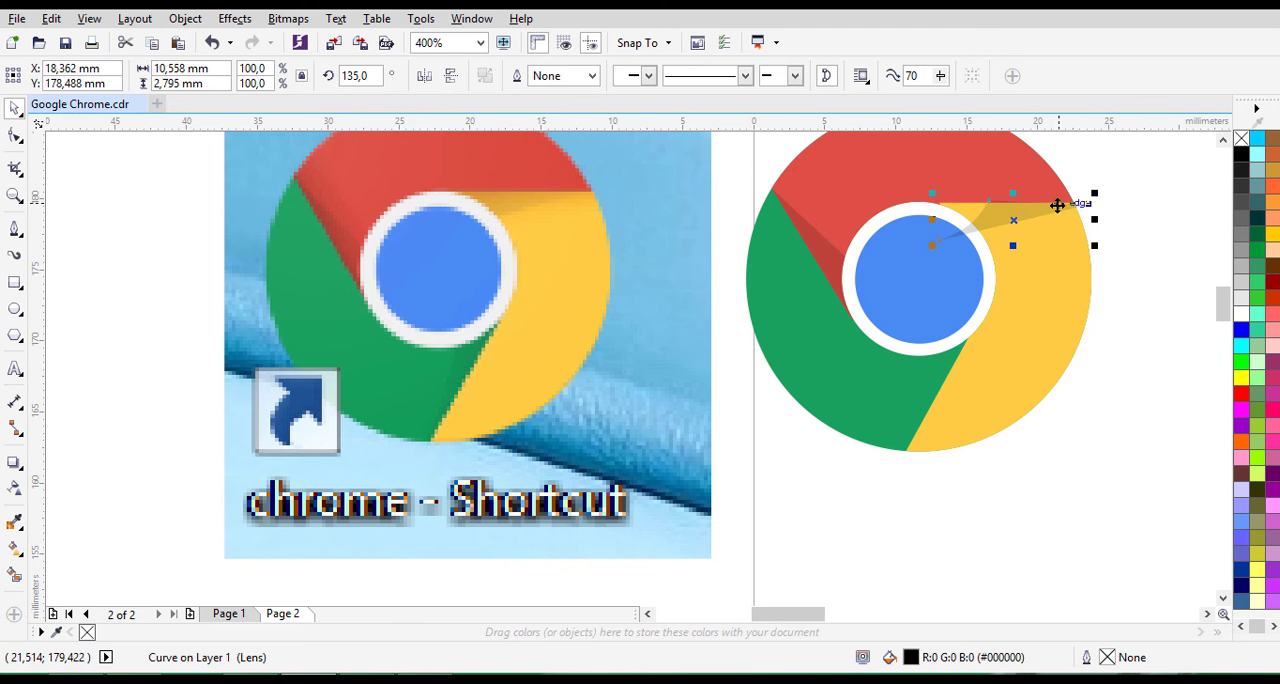
- Nudge the copied shadow sideways and slightly up until its outer point reaches the corner where the red and yellow segments meet
{"action": "key", "text": "Left"}
{"action": "key", "text": "Left"}
{"action": "key", "text": "Left"}
{"action": "key", "text": "Left"}
{"action": "key", "text": "Left"}
{"action": "key", "text": "Left"}
{"action": "key", "text": "Up"}
{"action": "key", "text": "Left"}
{"action": "key", "text": "Left"}
{"action": "key", "text": "Left"}
{"action": "key", "text": "Left"}
{"action": "key", "text": "Left"}
{"action": "key", "text": "Left"}
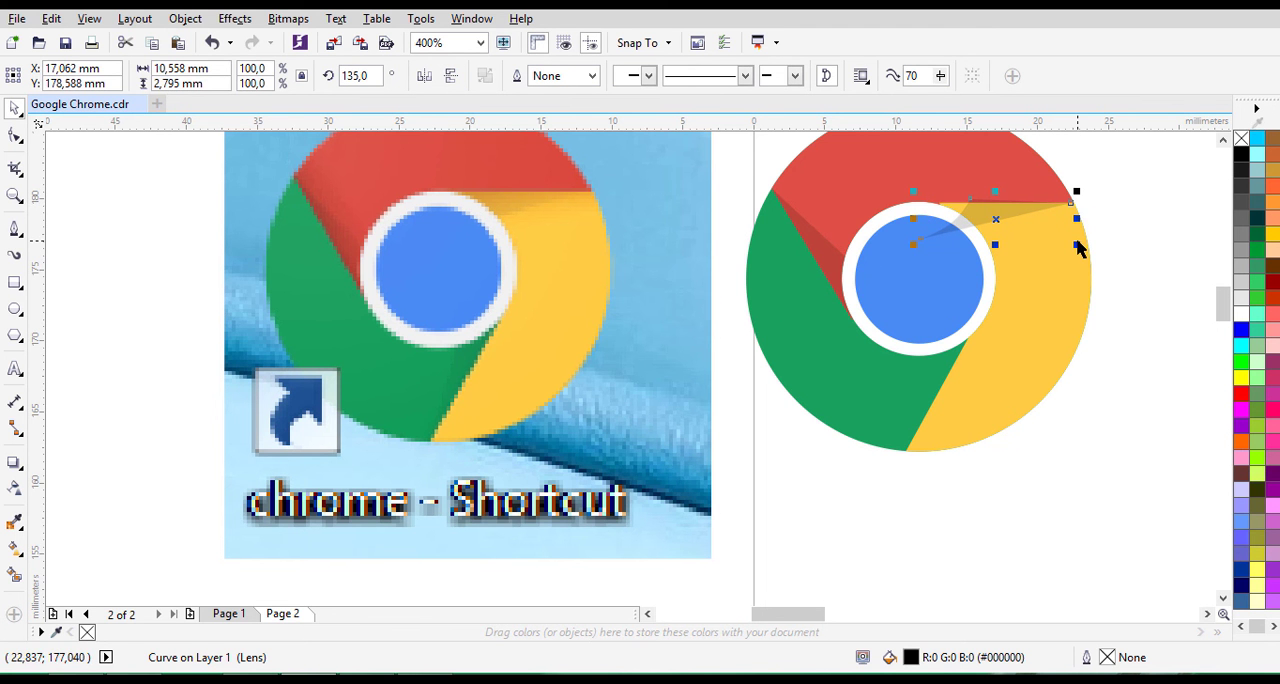
- Move the copied shadow's upper inner node to where the red edge meets the white ring, and align its upper edge's handle with the red edge
{"action": "left_click", "coordinate": [15, 135]}
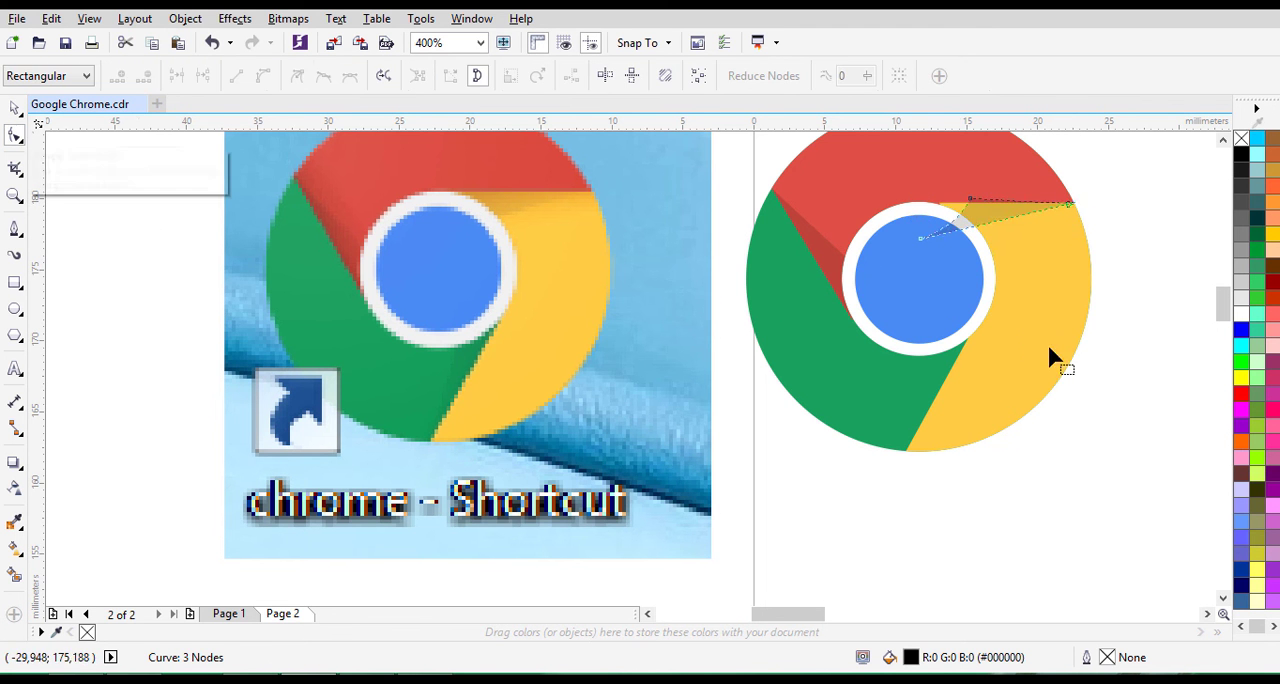
{"action": "scroll", "coordinate": [976, 255], "scroll_direction": "up", "scroll_amount": 1}
{"action": "left_click", "coordinate": [1223, 140]}
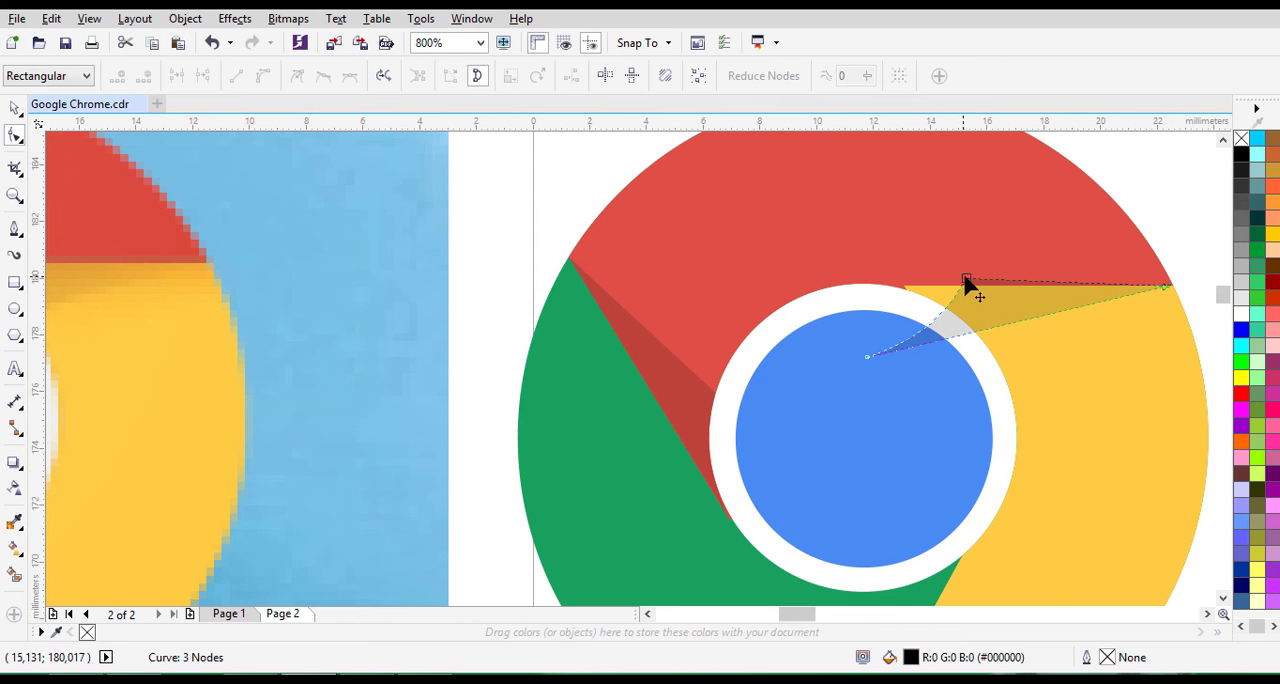
{"action": "left_click_drag", "start_coordinate": [967, 285], "coordinate": [896, 289]}
{"action": "scroll", "coordinate": [951, 294], "scroll_direction": "up", "scroll_amount": 2}
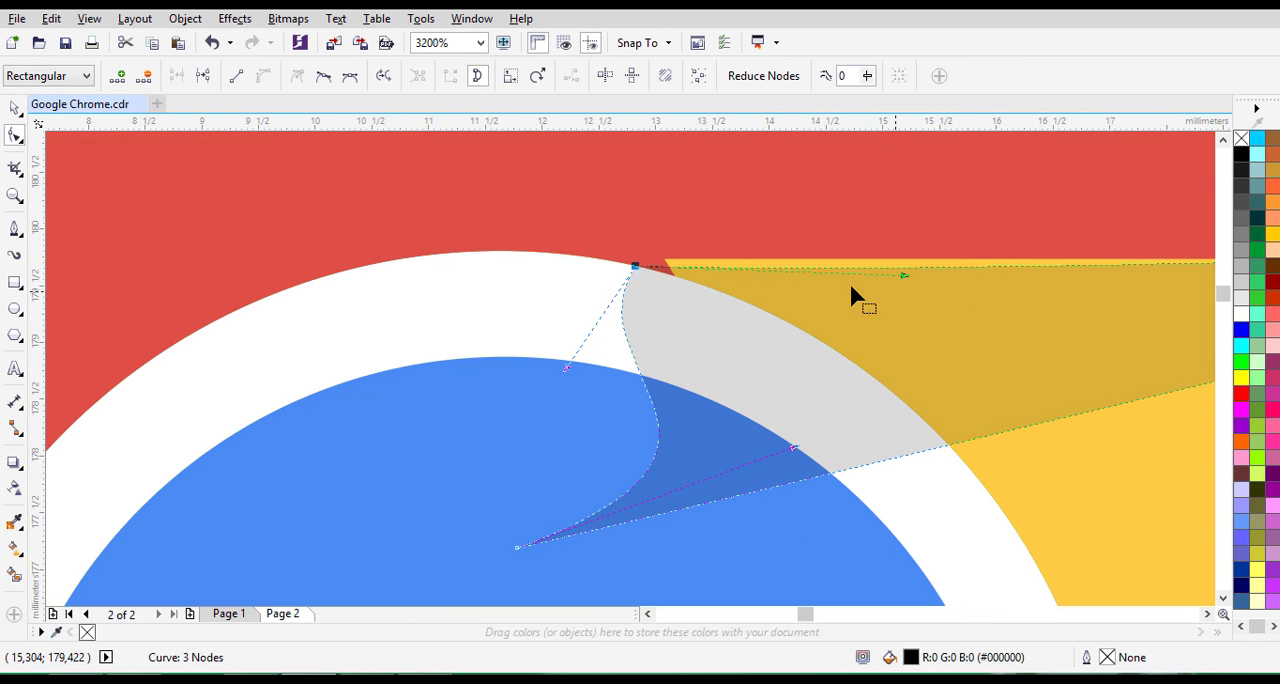
{"action": "left_click_drag", "start_coordinate": [636, 268], "coordinate": [637, 257]}
{"action": "left_click_drag", "start_coordinate": [904, 275], "coordinate": [911, 259]}
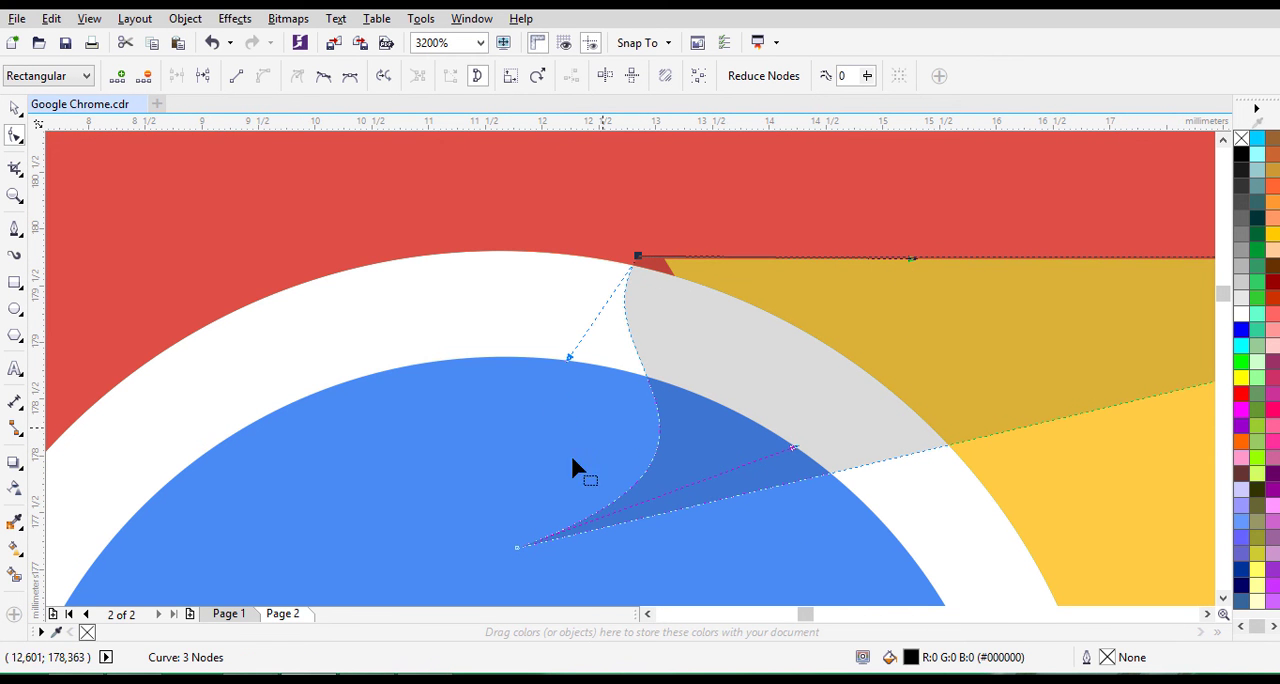
- Move the shadow's lower tip node towards the blue circle's edge and its outer node onto the red-yellow corner
{"action": "left_click_drag", "start_coordinate": [514, 545], "coordinate": [689, 506]}
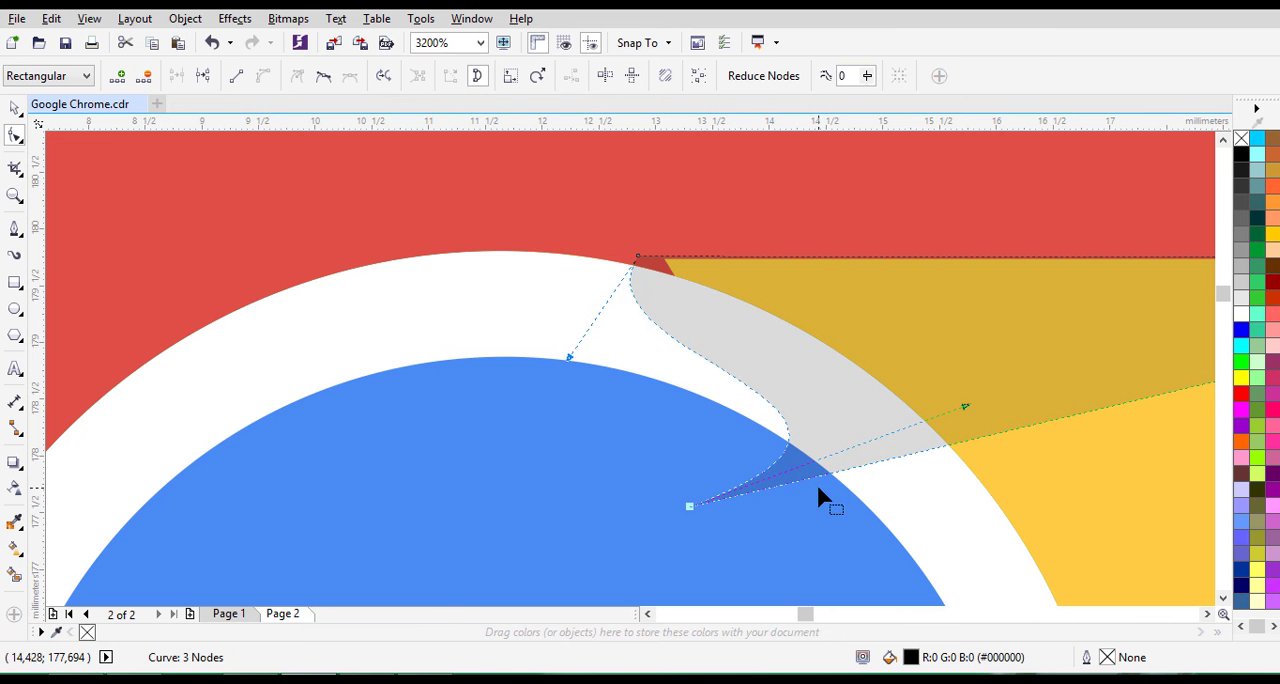
{"action": "left_click", "coordinate": [1207, 613]}
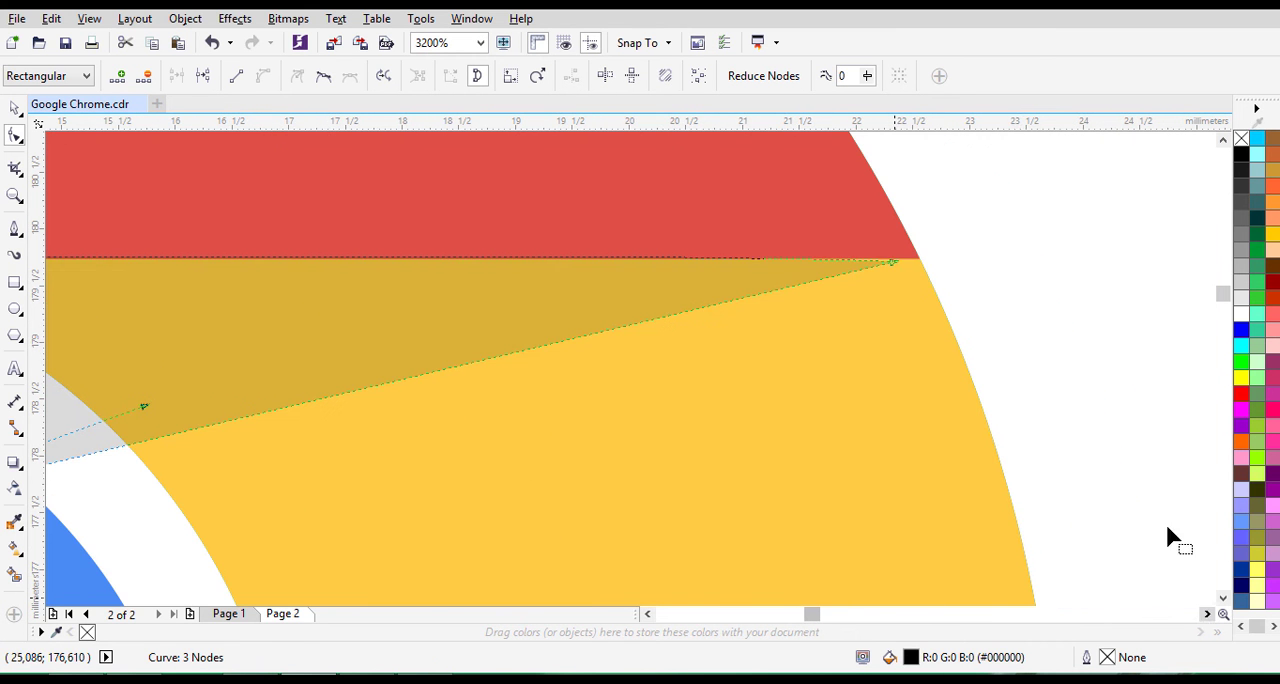
{"action": "left_click_drag", "start_coordinate": [909, 266], "coordinate": [920, 270]}
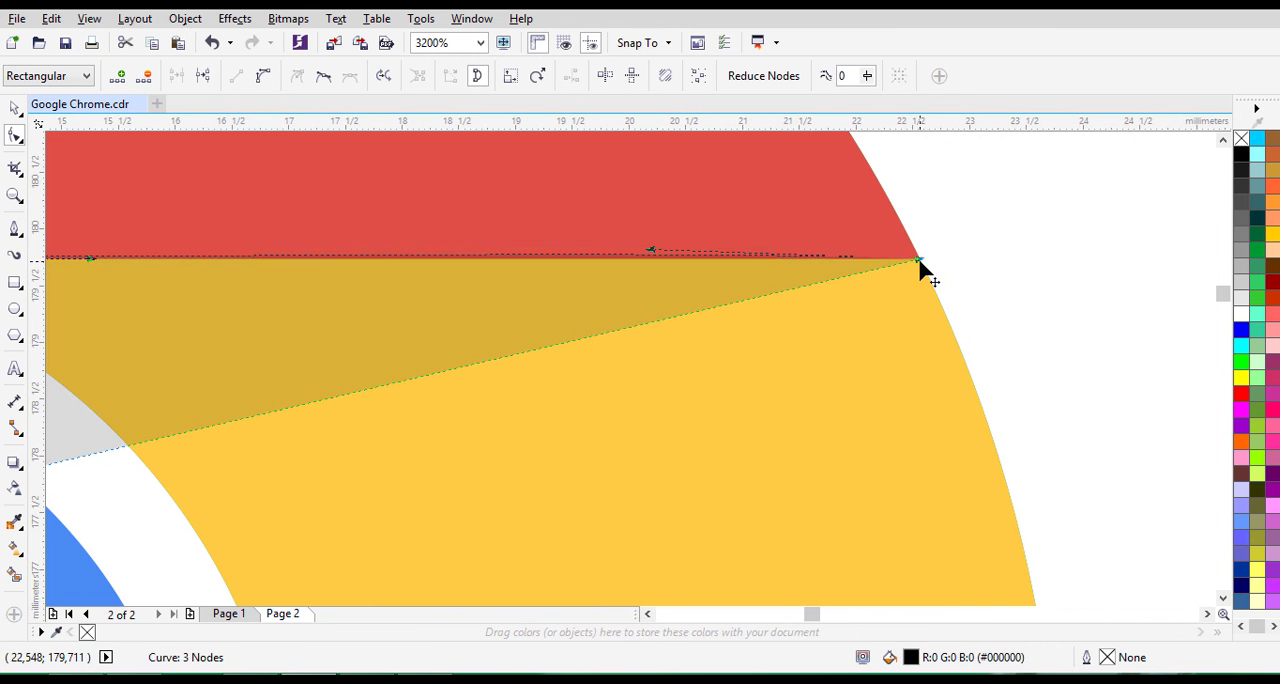
- Intersect the copied shadow shape with the yellow segment
{"action": "scroll", "coordinate": [920, 270], "scroll_direction": "down", "scroll_amount": 1}
{"action": "left_click", "coordinate": [15, 109]}
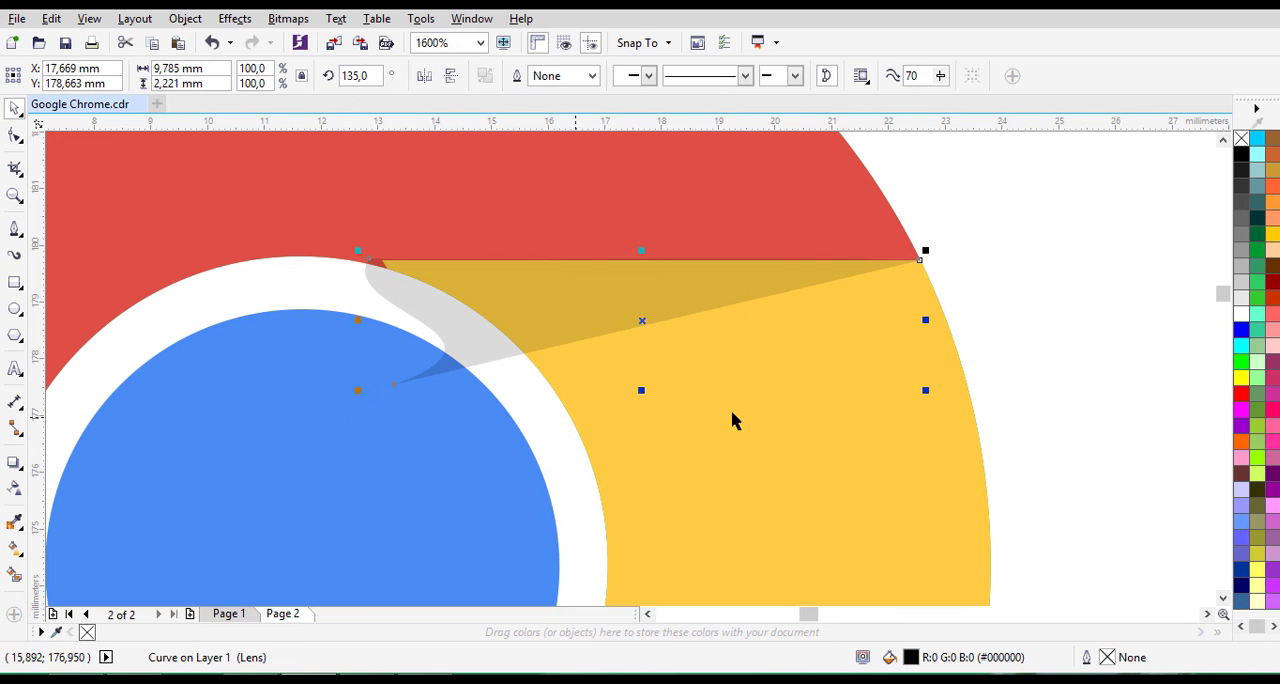
{"action": "left_click", "coordinate": [755, 278], "text": "shift"}
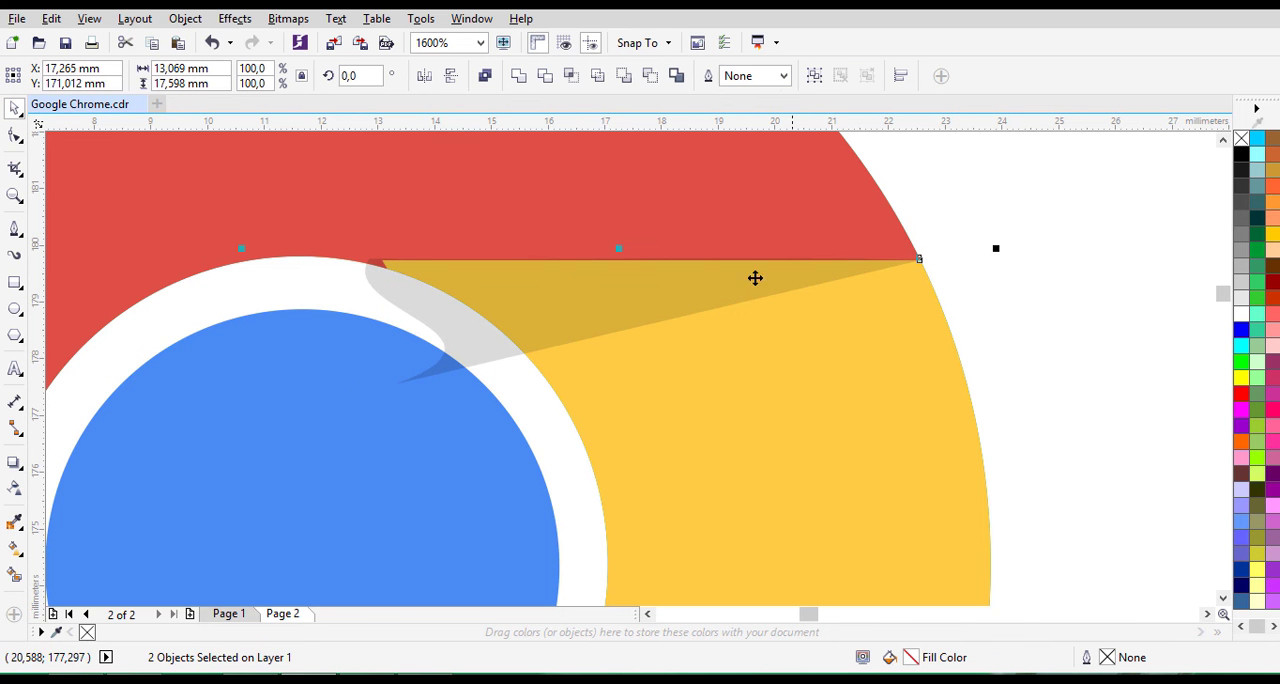
{"action": "left_click", "coordinate": [553, 77]}
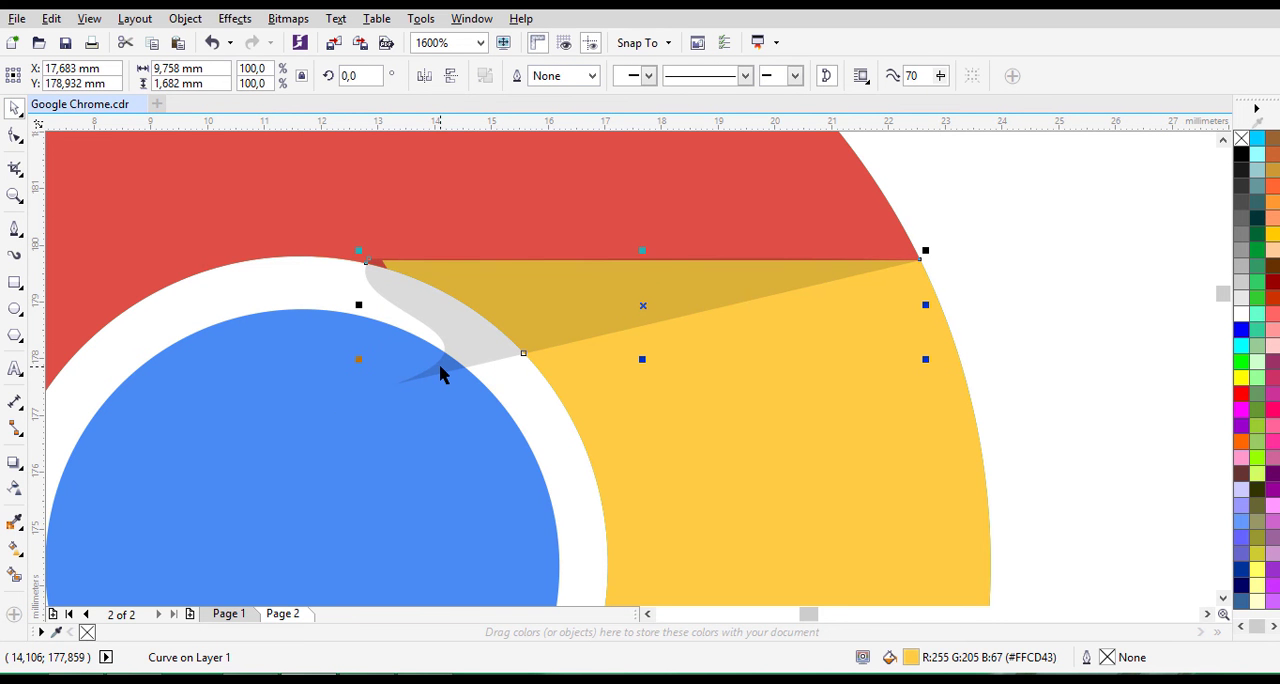
- Fill the intersected piece black and delete the leftover transparent shadow shape
{"action": "left_click_drag", "start_coordinate": [438, 372], "coordinate": [433, 451]}
{"action": "key", "text": "ctrl+z"}
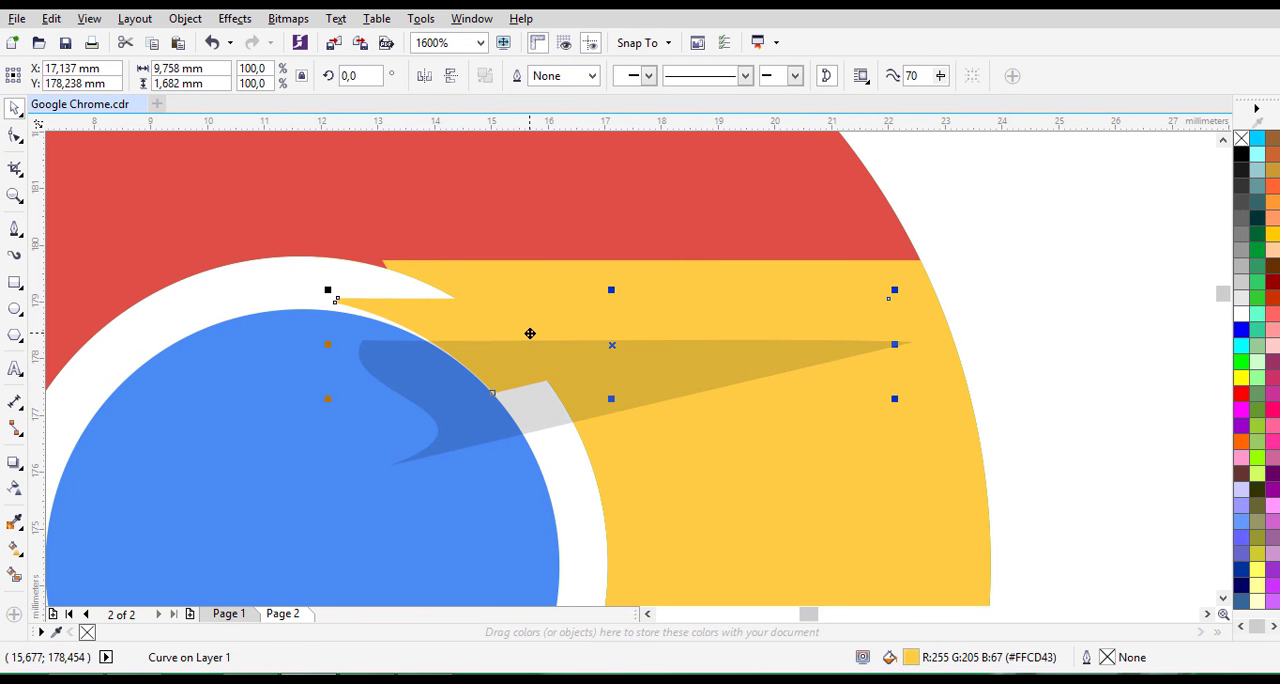
{"action": "key", "text": "ctrl+z"}
{"action": "left_click", "coordinate": [1240, 155]}
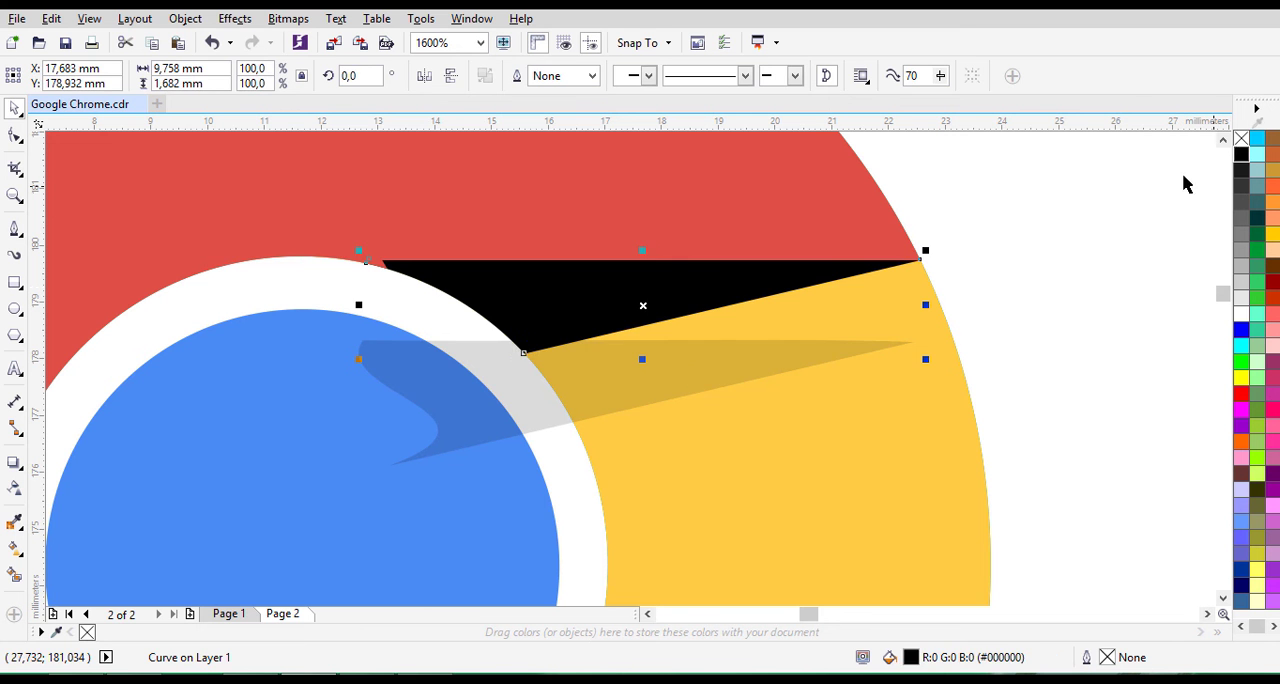
{"action": "left_click", "coordinate": [492, 393]}
{"action": "key", "text": "Delete"}
{"action": "left_click", "coordinate": [346, 266]}
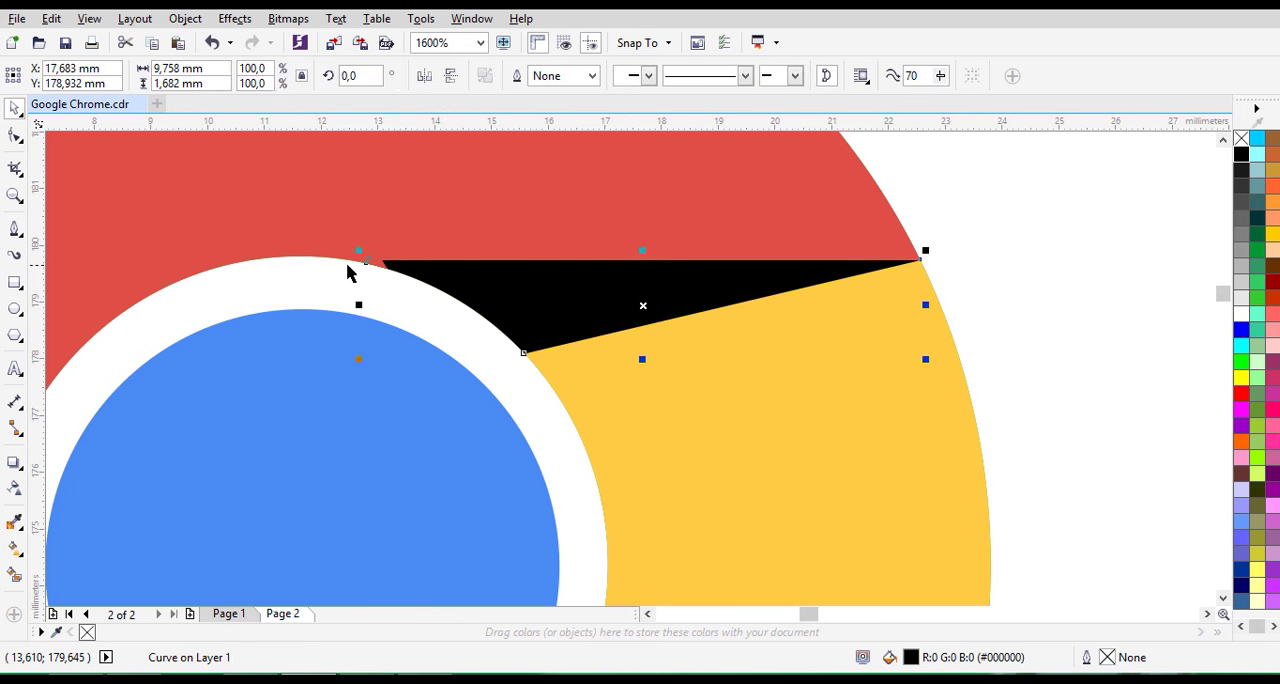
- Remove the redundant node at the black shape's inner tip, undoing the extra deletion that distorts the shape
{"action": "left_click", "coordinate": [14, 135]}
{"action": "scroll", "coordinate": [354, 320], "scroll_direction": "up", "scroll_amount": 1}
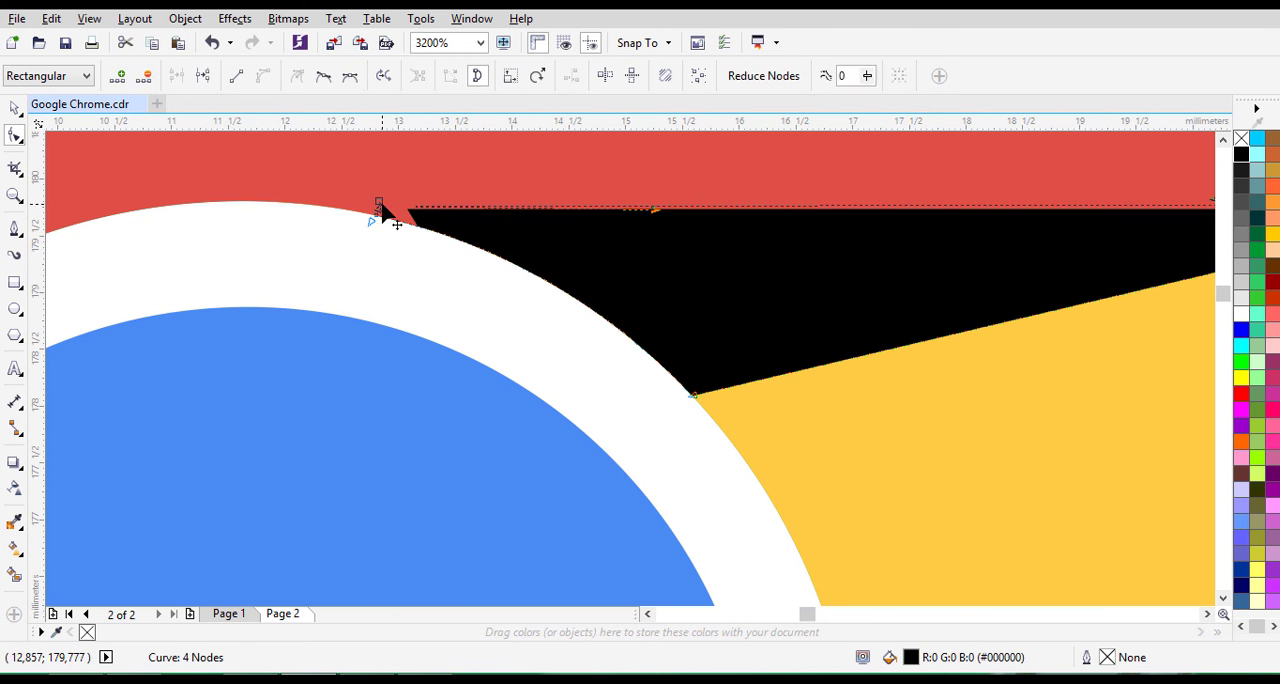
{"action": "left_click", "coordinate": [379, 215]}
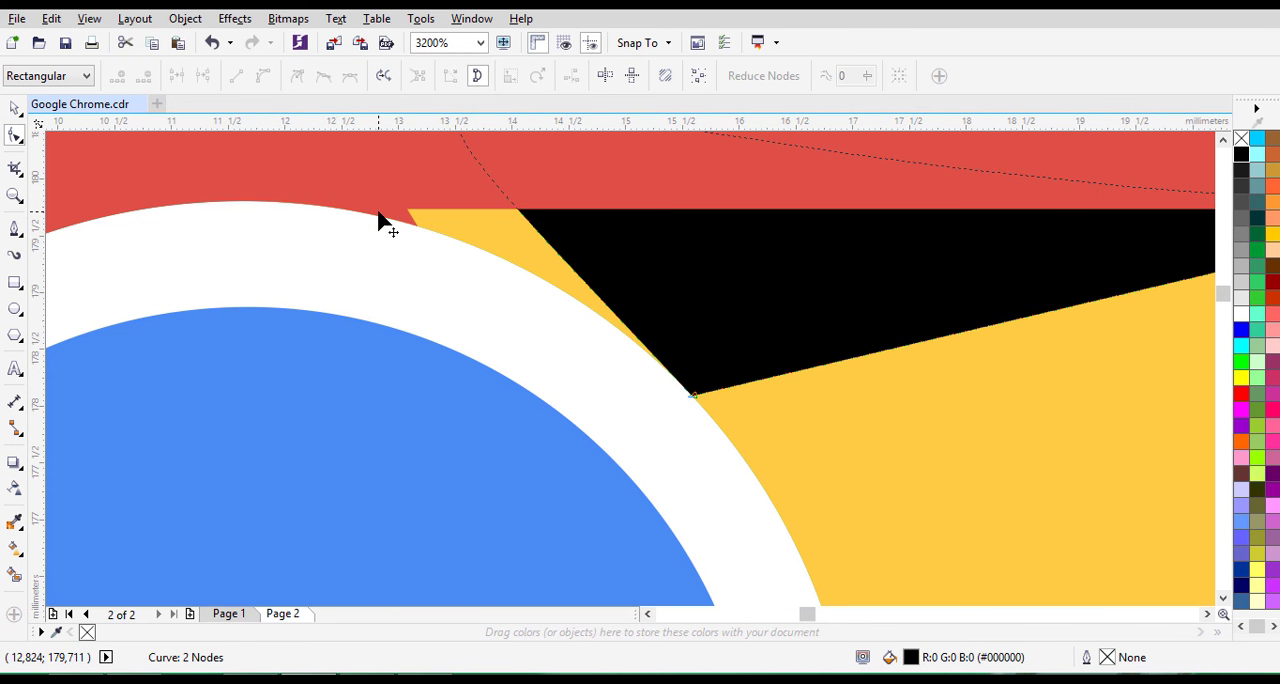
{"action": "left_click_drag", "start_coordinate": [376, 215], "coordinate": [325, 222]}
{"action": "key", "text": "ctrl+z"}
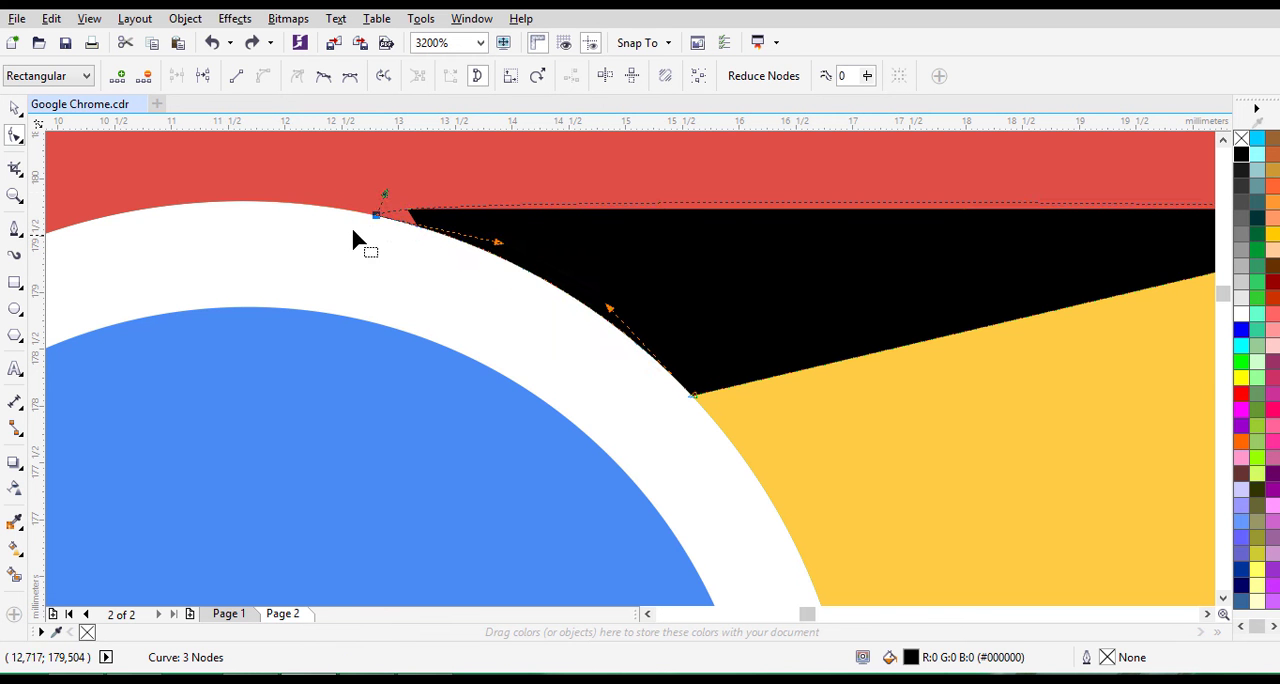
- Delete the extra nodes forming the red segment's small notch beside the white ring
{"action": "left_click", "coordinate": [371, 209]}
{"action": "key", "text": "Delete"}
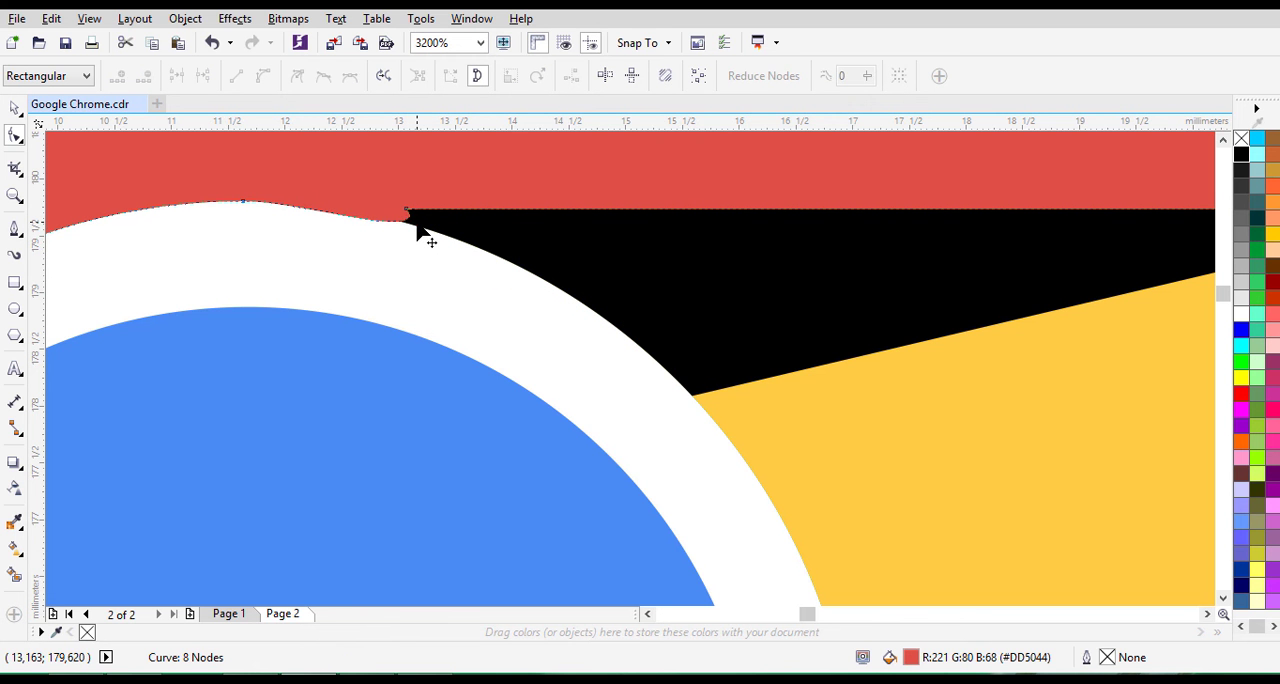
{"action": "left_click", "coordinate": [405, 208]}
{"action": "key", "text": "Delete"}
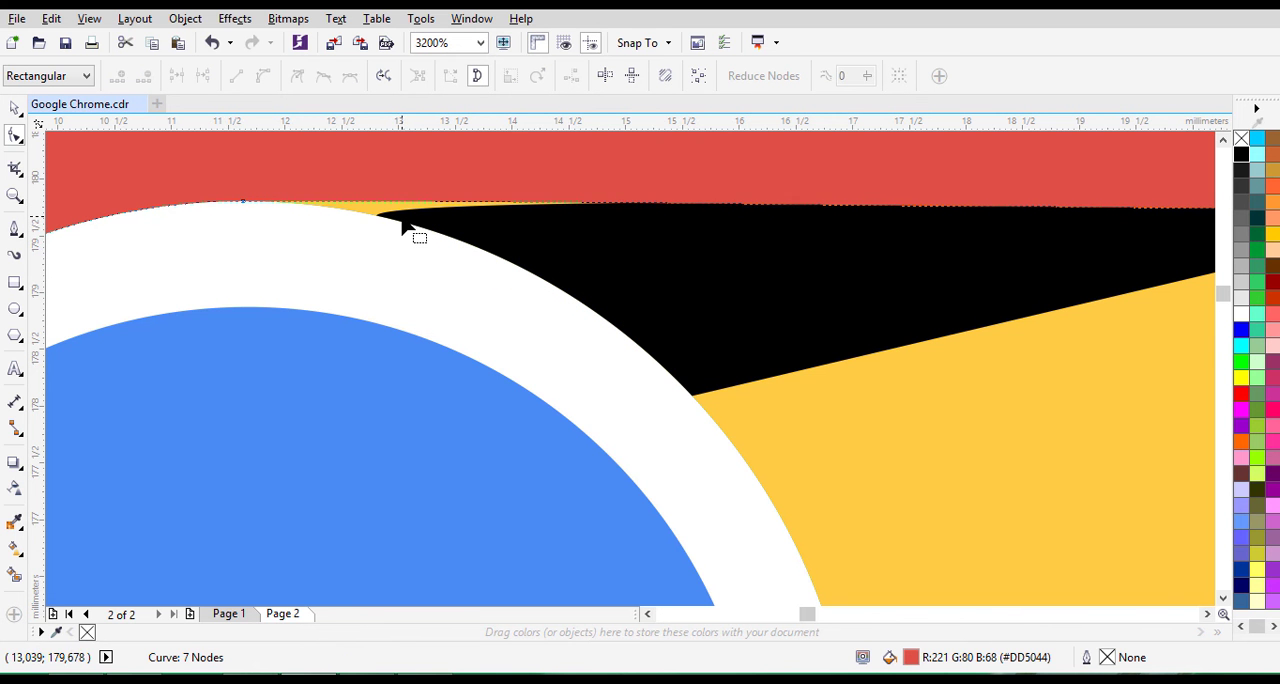
- Move the black shape's inner tip node to the top of the white ring, where the red segment's edge begins
{"action": "left_click", "coordinate": [493, 256]}
{"action": "left_click_drag", "start_coordinate": [380, 218], "coordinate": [245, 205]}
{"action": "scroll", "coordinate": [294, 248], "scroll_direction": "down", "scroll_amount": 2}
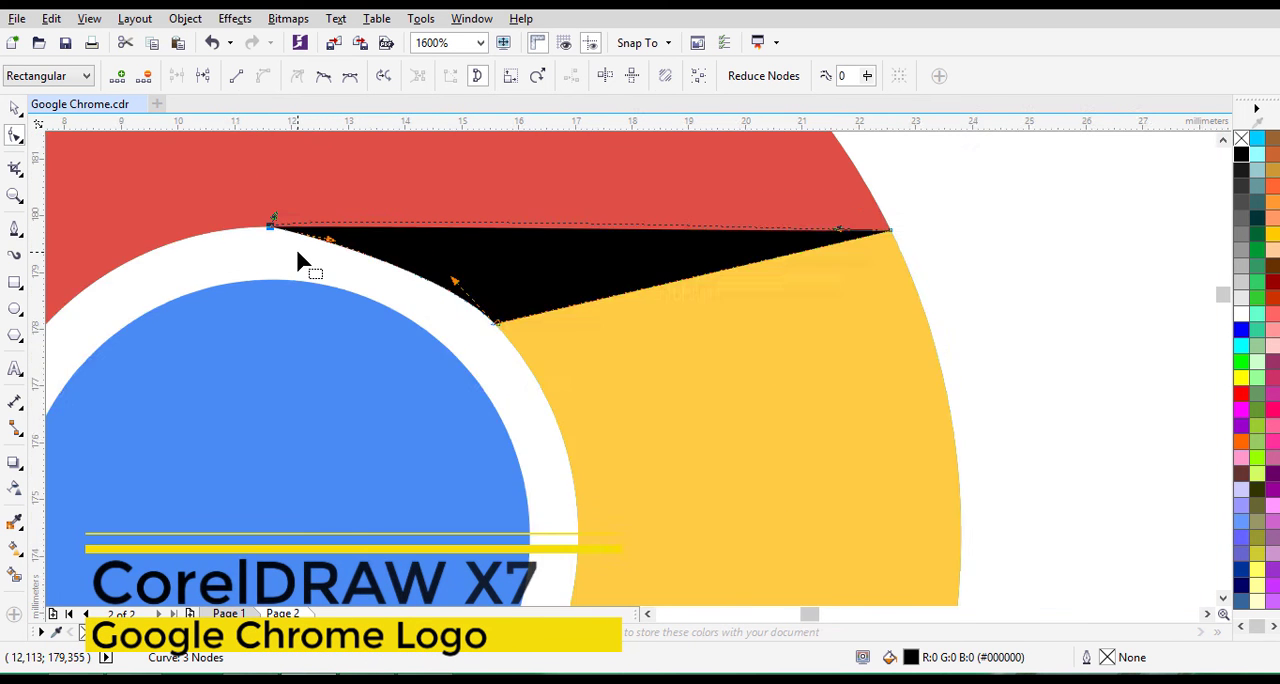
{"action": "left_click", "coordinate": [15, 108]}
{"action": "left_click", "coordinate": [409, 300]}
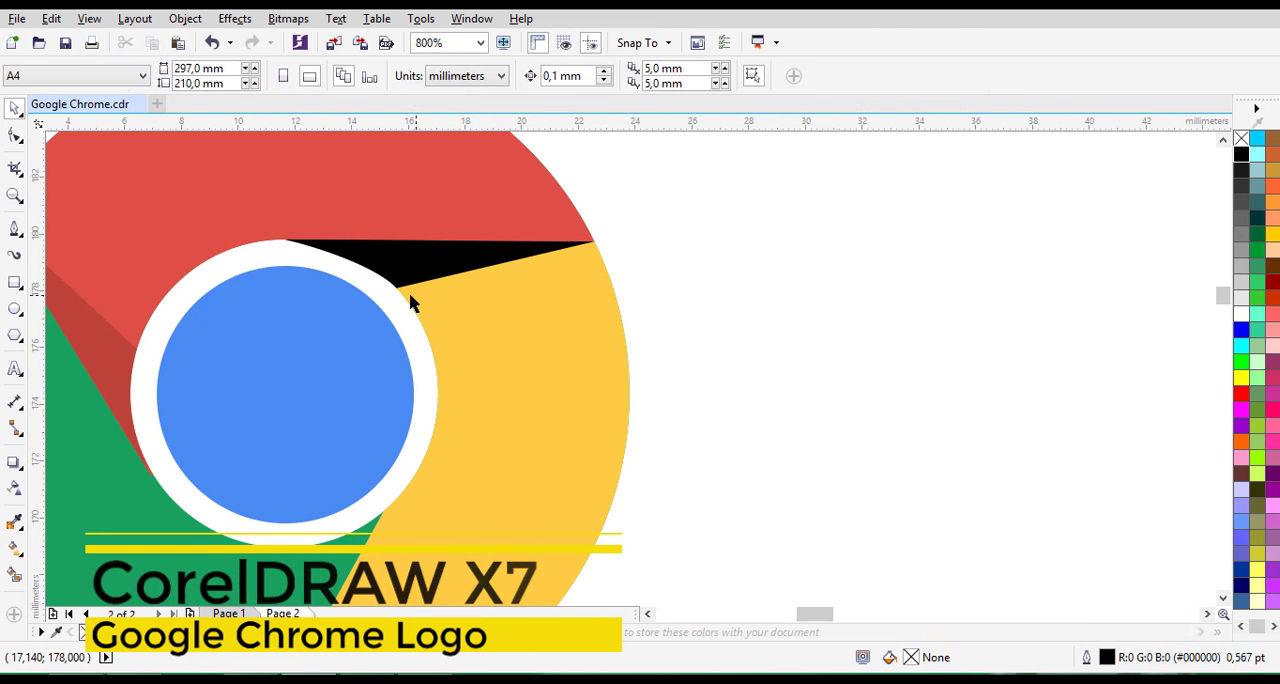
- Bend the black shape's inner edge outwards so it arches along the white ring
{"action": "left_click", "coordinate": [382, 272]}
{"action": "scroll", "coordinate": [382, 273], "scroll_direction": "up", "scroll_amount": 2}
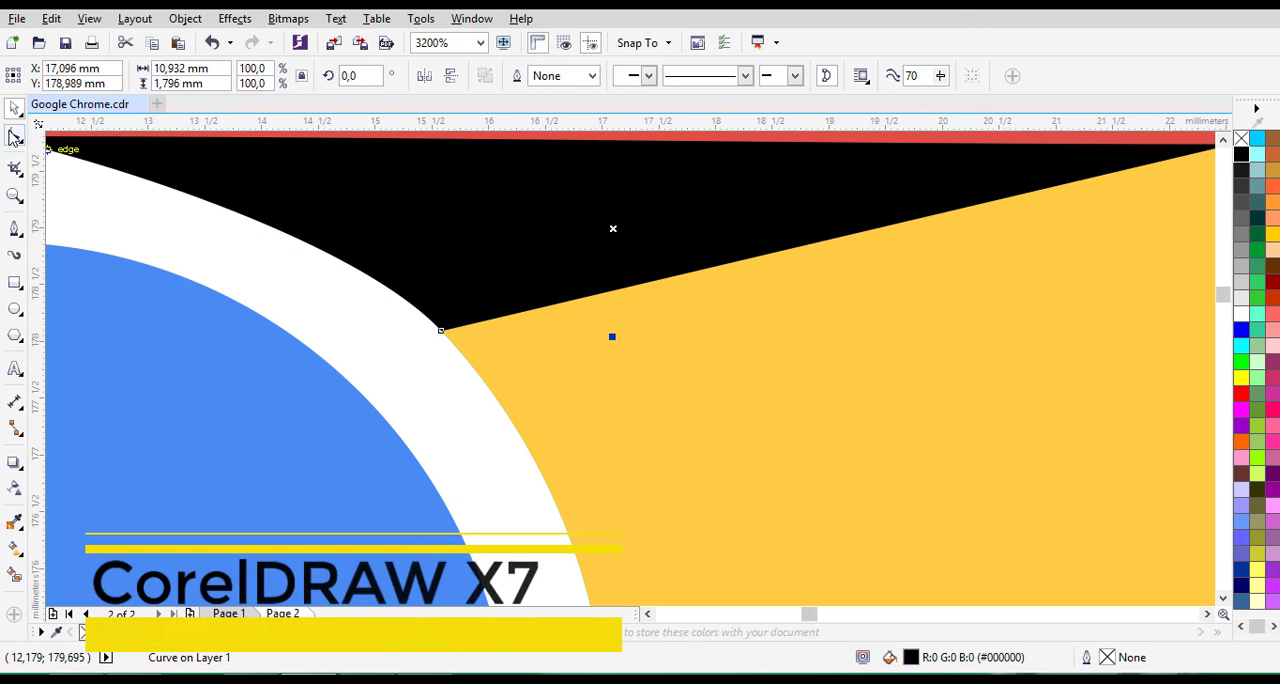
{"action": "key", "text": "F10"}
{"action": "left_click", "coordinate": [442, 330]}
{"action": "left_click_drag", "start_coordinate": [357, 243], "coordinate": [323, 181]}
{"action": "left_click_drag", "start_coordinate": [117, 161], "coordinate": [135, 148]}
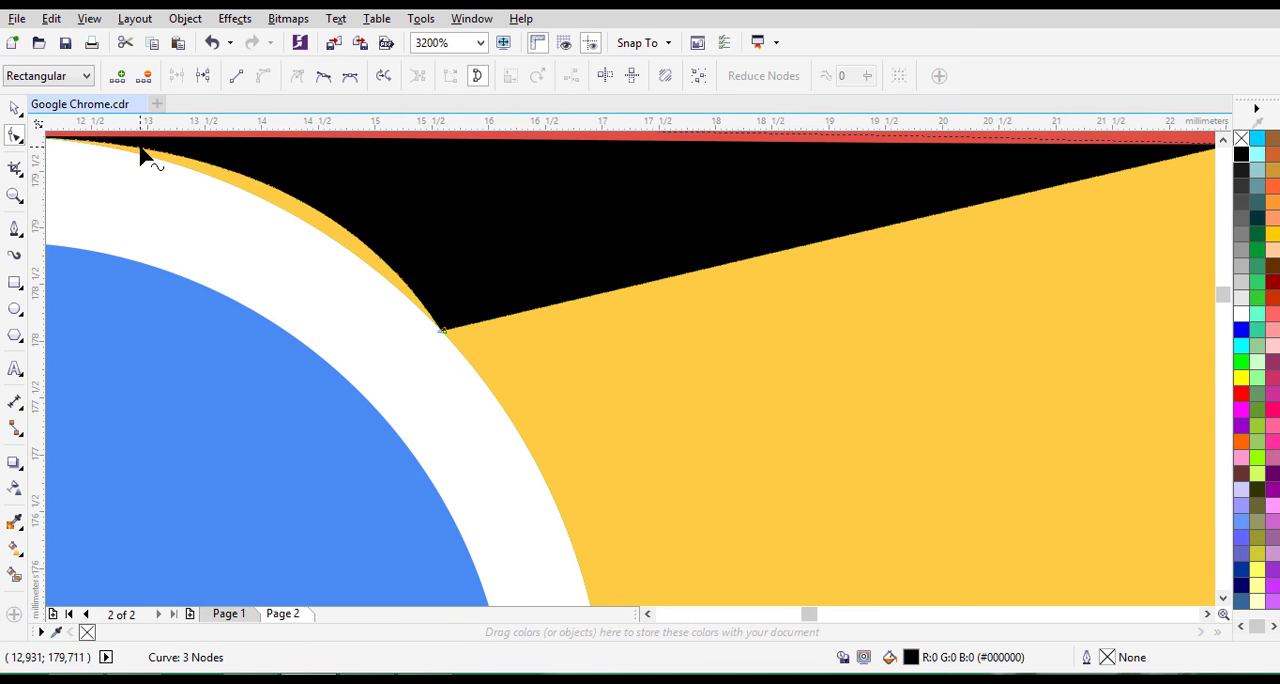
- Fine-tune both handles of the black shape's inner edge so the curve follows the white ring without a yellow gap
{"action": "scroll", "coordinate": [145, 155], "scroll_direction": "down", "scroll_amount": 1}
{"action": "scroll", "coordinate": [132, 165], "scroll_direction": "up", "scroll_amount": 1}
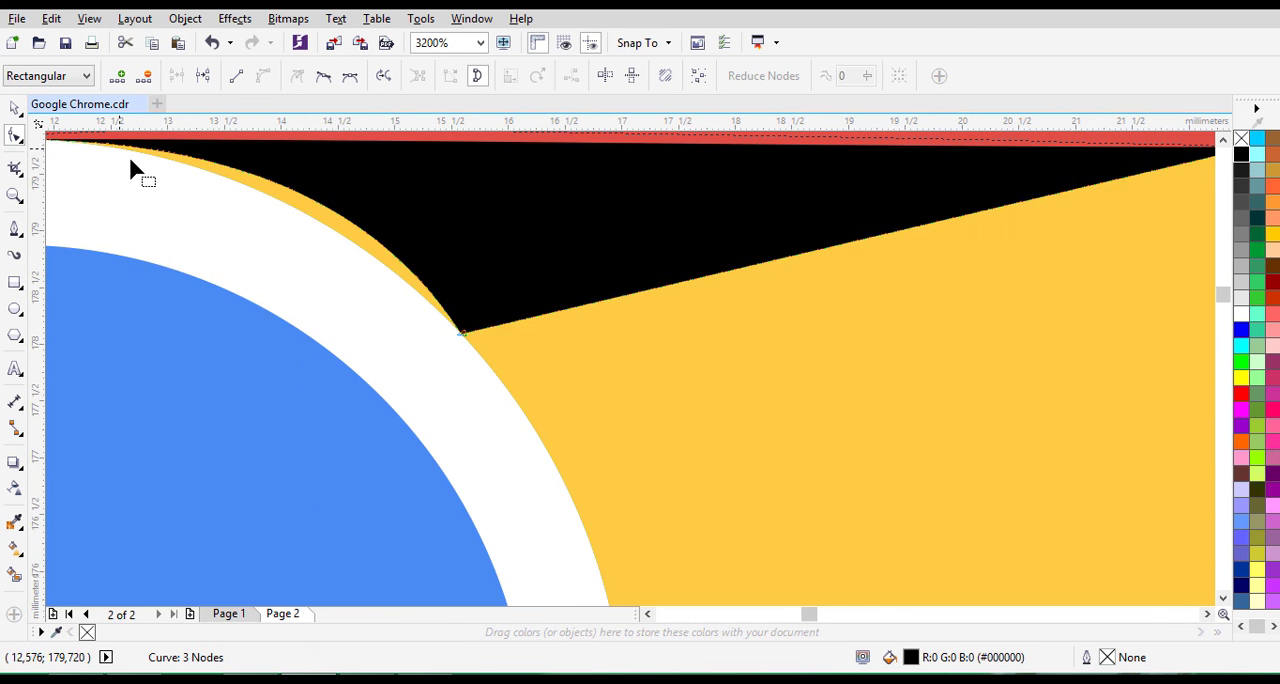
{"action": "left_click", "coordinate": [648, 614]}
{"action": "scroll", "coordinate": [322, 200], "scroll_direction": "down", "scroll_amount": 1}
{"action": "scroll", "coordinate": [330, 176], "scroll_direction": "up", "scroll_amount": 1}
{"action": "left_click_drag", "start_coordinate": [399, 155], "coordinate": [435, 155]}
{"action": "scroll", "coordinate": [1200, 157], "scroll_direction": "up", "scroll_amount": 1}
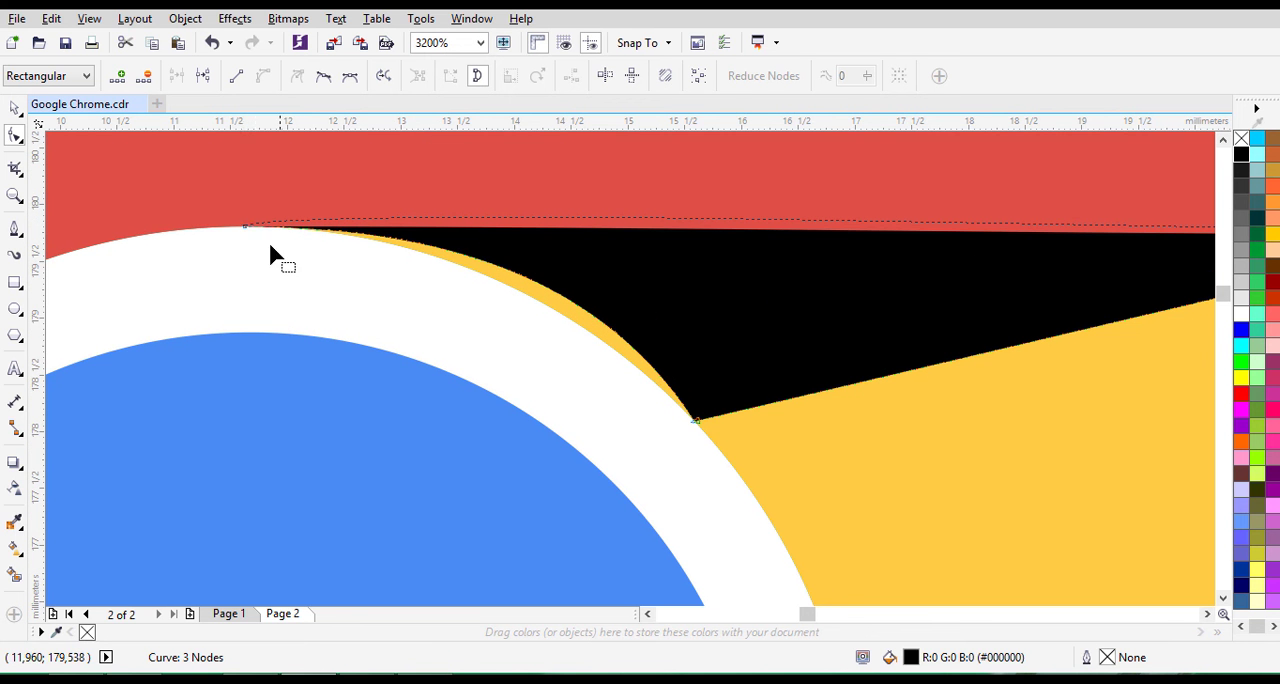
{"action": "left_click", "coordinate": [244, 227]}
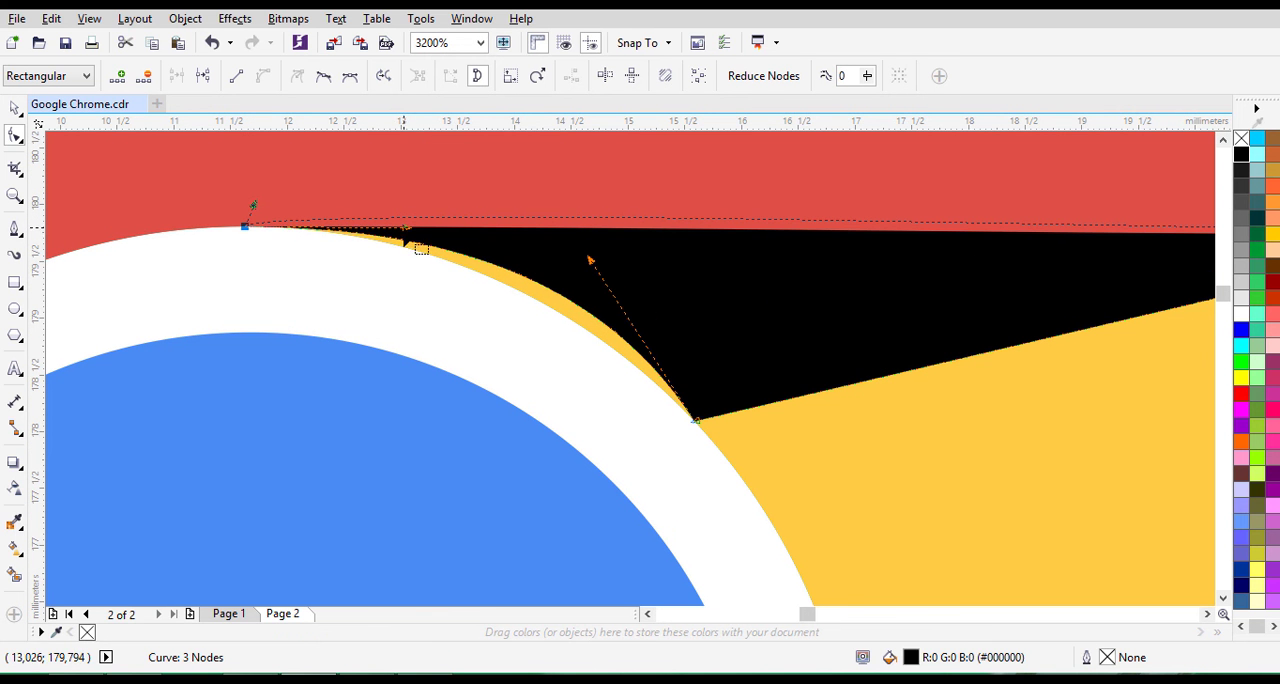
{"action": "mouse_move", "coordinate": [405, 239]}
{"action": "left_mouse_down"}
{"action": "mouse_move", "coordinate": [529, 251]}
{"action": "mouse_move", "coordinate": [400, 248]}
{"action": "left_mouse_up"}
{"action": "left_click_drag", "start_coordinate": [590, 260], "coordinate": [570, 279]}
{"action": "left_click", "coordinate": [14, 107]}
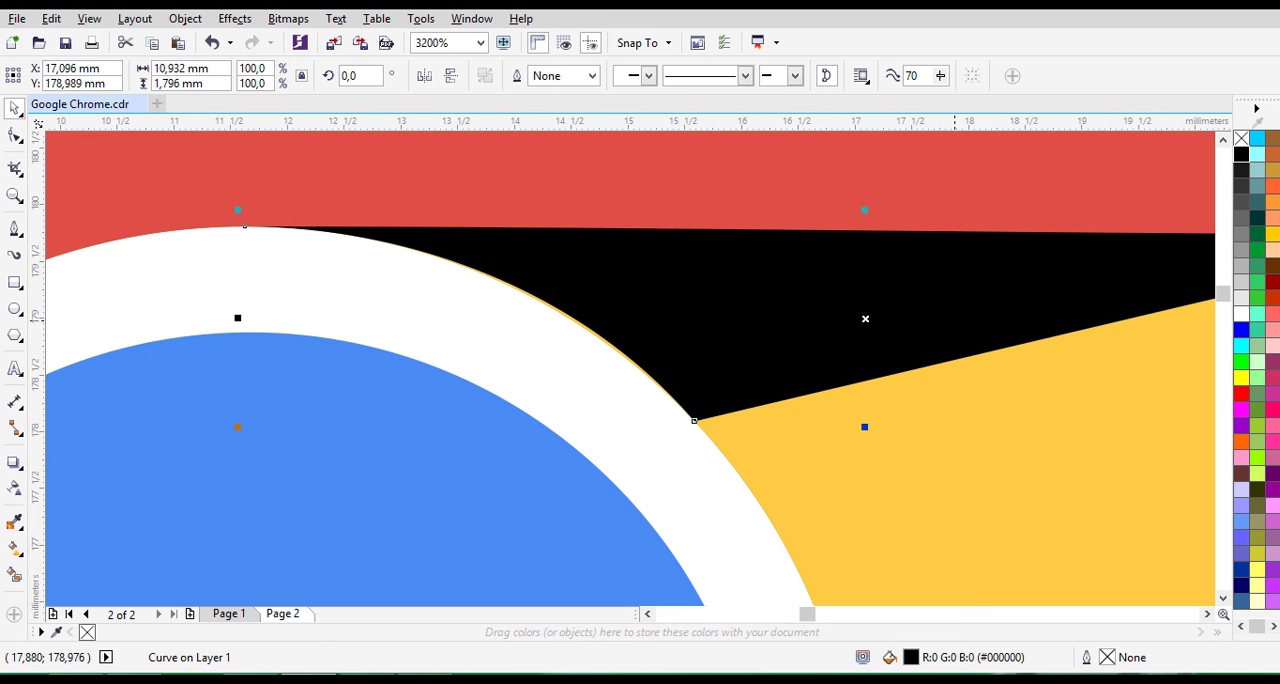
- Apply a uniform transparency of 93 to the black shape on the yellow segment
{"action": "left_click", "coordinate": [14, 487]}
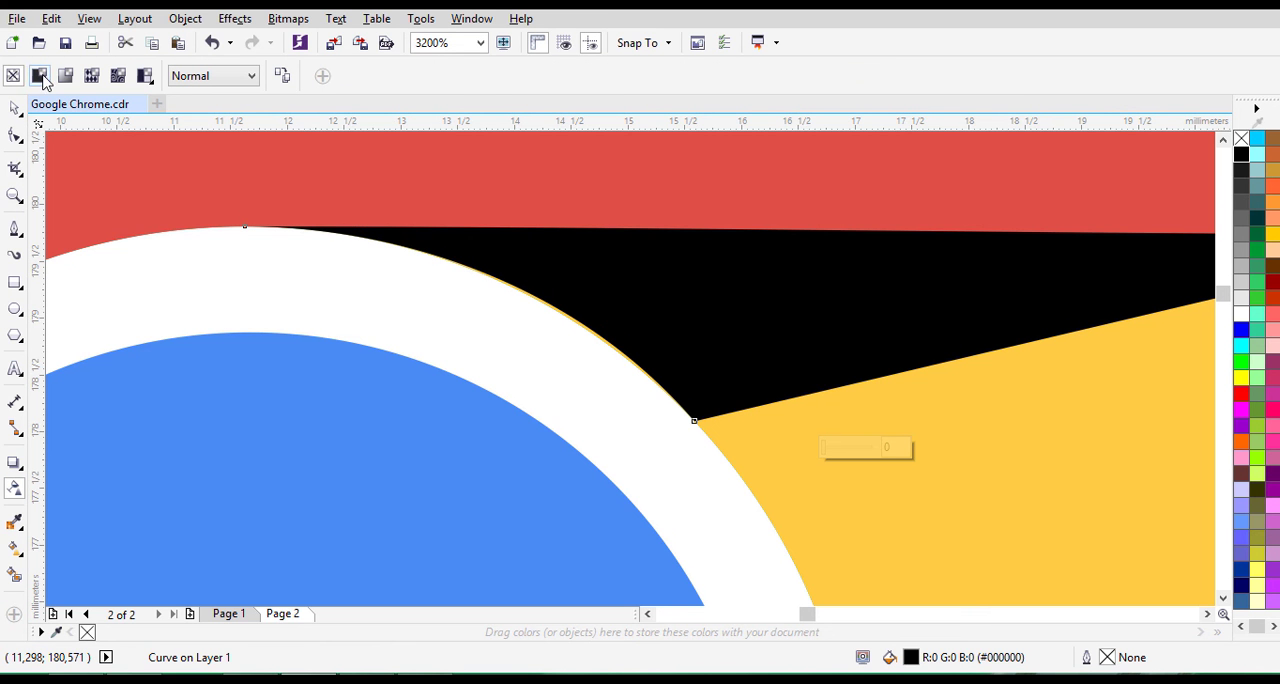
{"action": "left_click", "coordinate": [39, 76]}
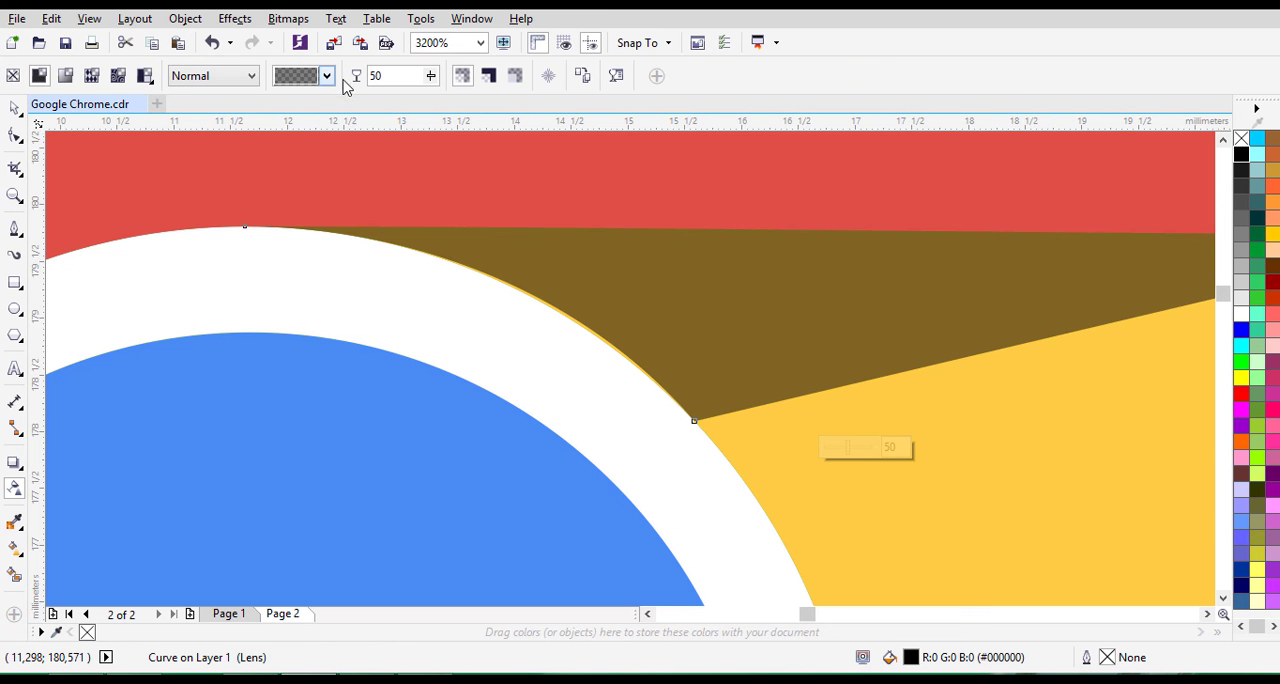
{"action": "double_click", "coordinate": [419, 76]}
{"action": "type", "text": "93"}
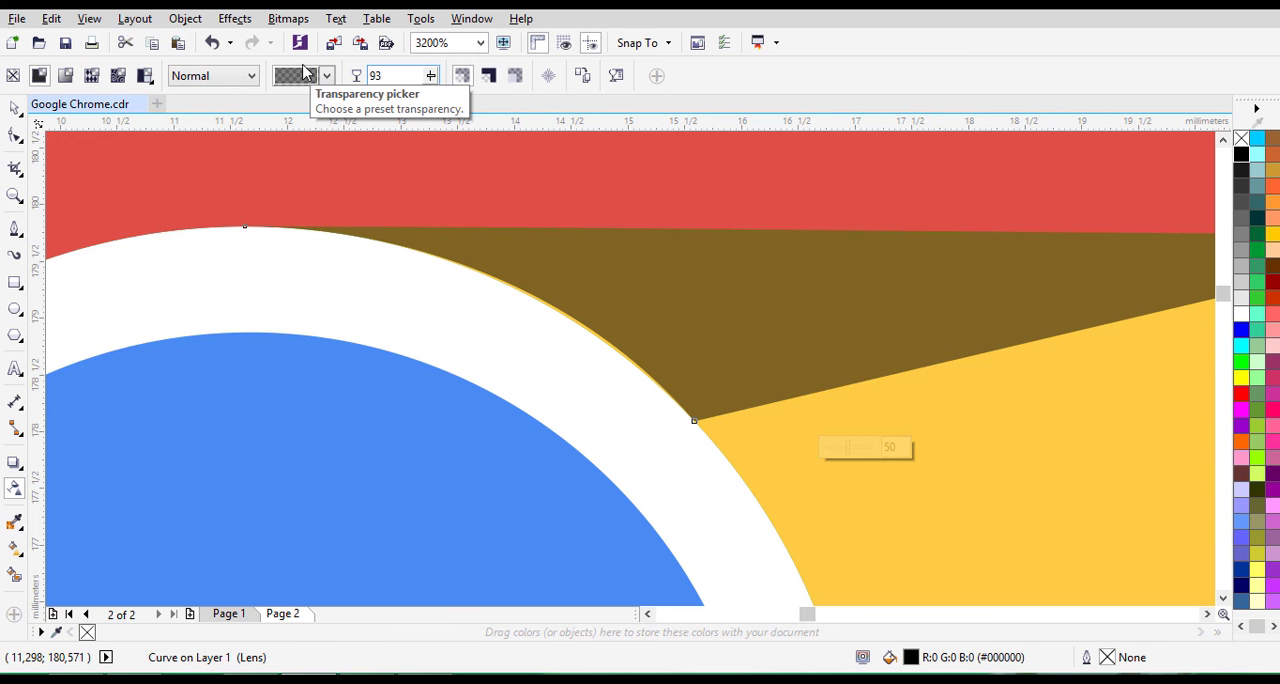
{"action": "key", "text": "Return"}
- Check the red segment's shadow transparency and set the yellow segment's shadow to 86
{"action": "scroll", "coordinate": [700, 343], "scroll_direction": "down", "scroll_amount": 3}
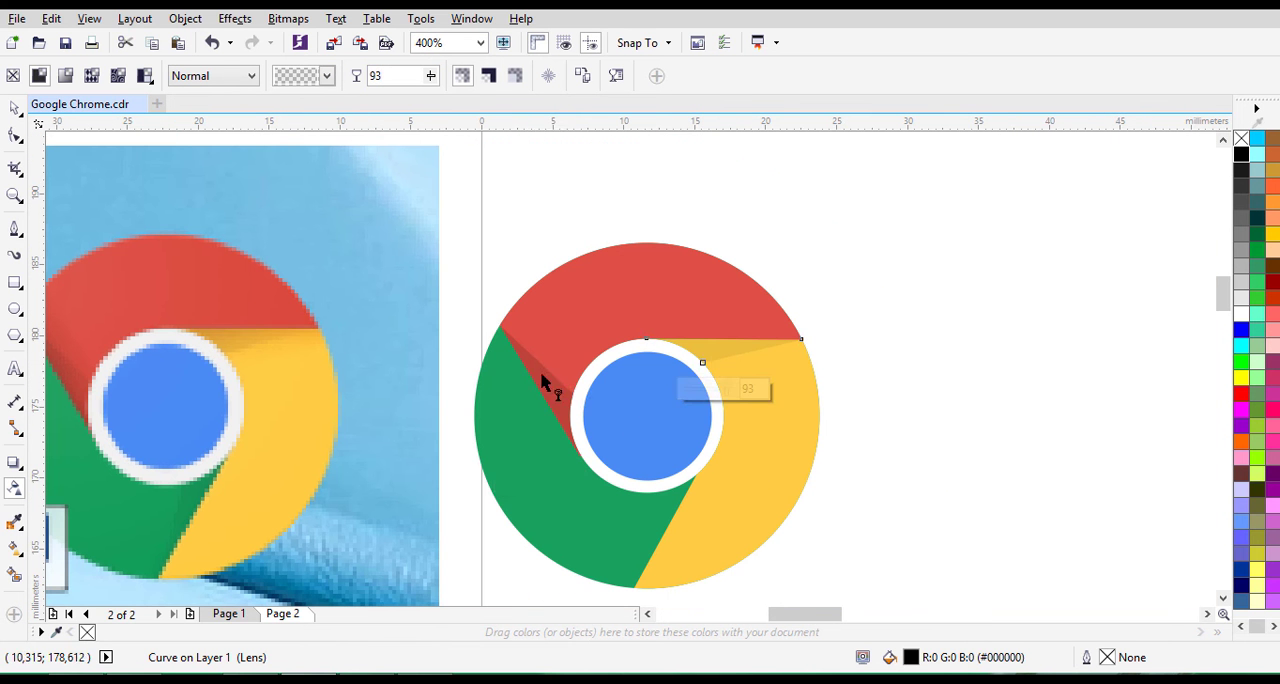
{"action": "left_click", "coordinate": [552, 388]}
{"action": "left_click", "coordinate": [689, 350]}
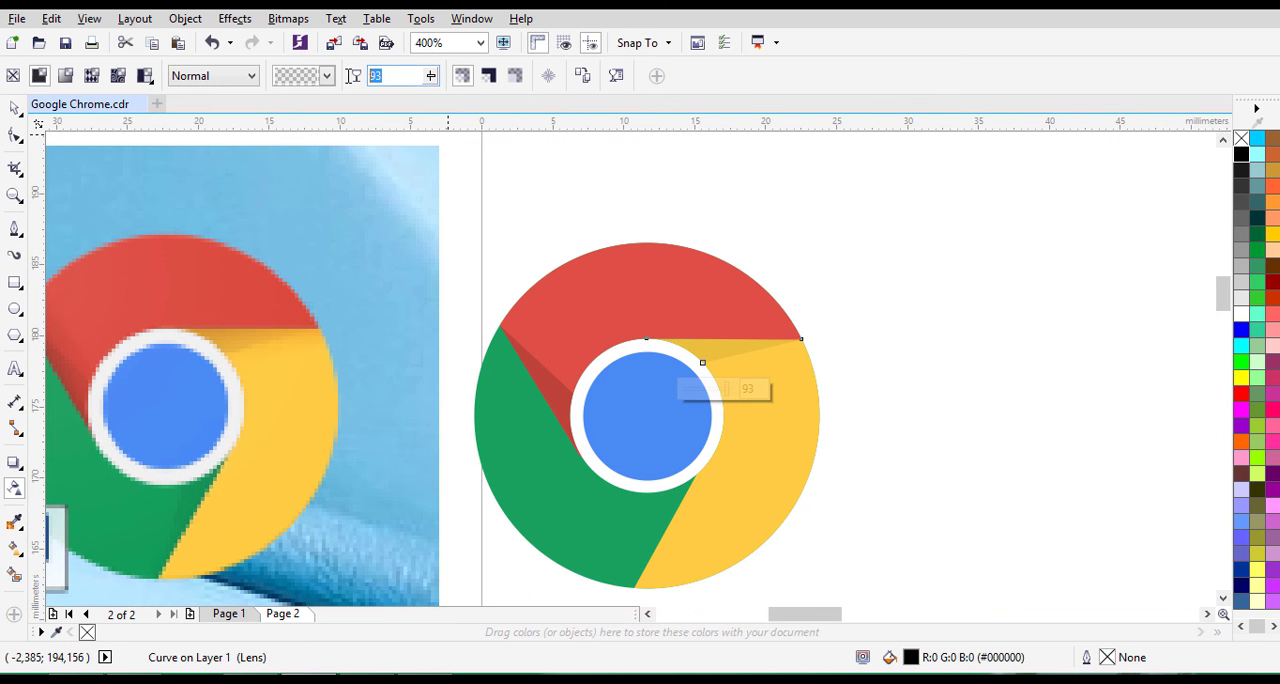
- Duplicate the yellow segment's shadow and place the copy on the green segment beside the yellow edge
{"action": "left_click", "coordinate": [937, 471]}
{"action": "left_click", "coordinate": [15, 109]}
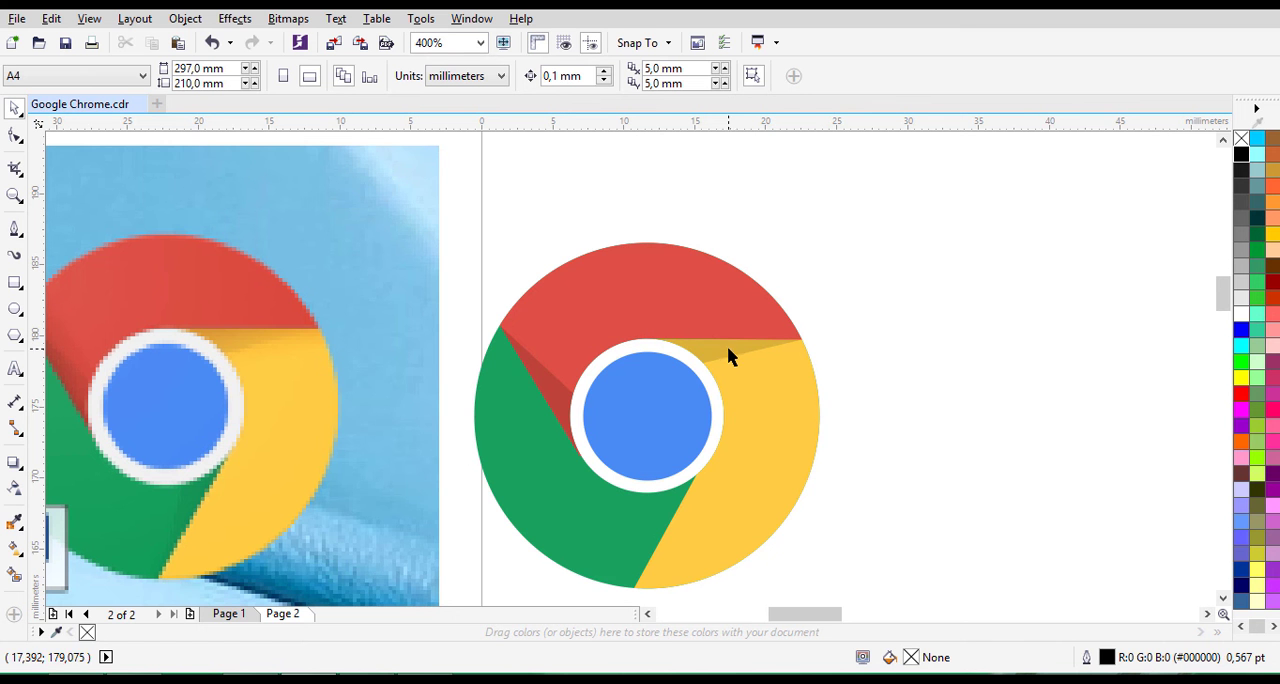
{"action": "left_click", "coordinate": [648, 614]}
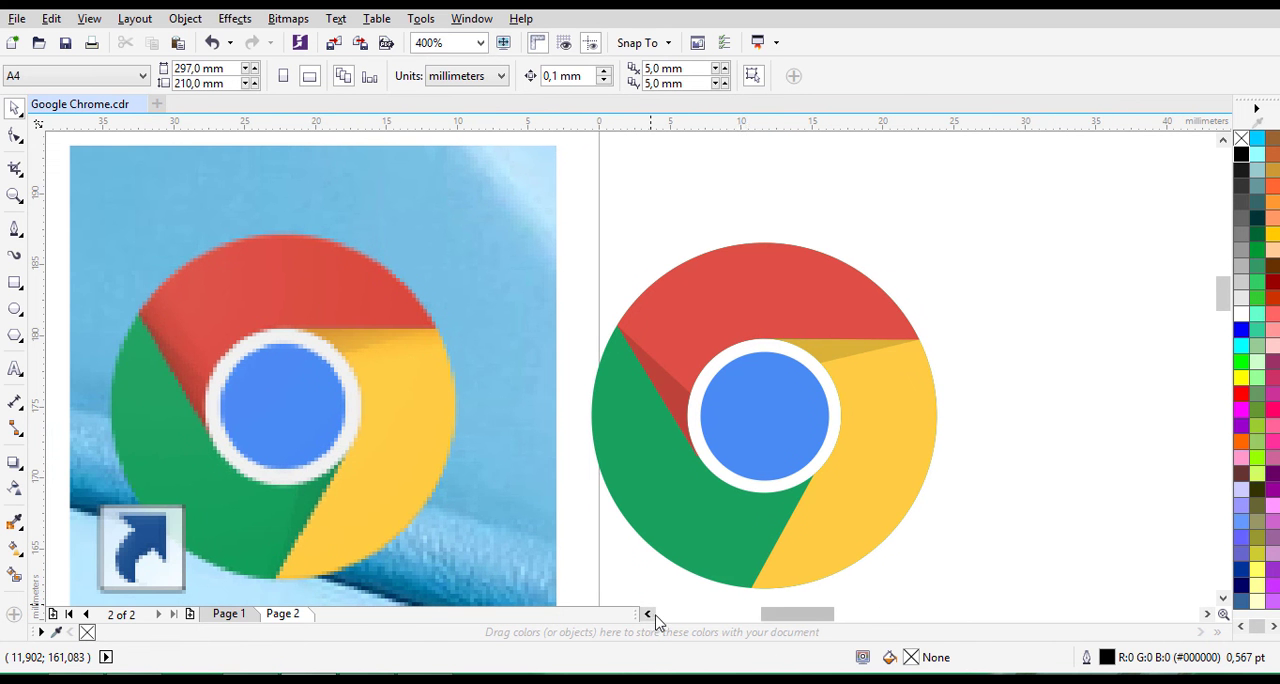
{"action": "scroll", "coordinate": [766, 494], "scroll_direction": "up", "scroll_amount": 2}
{"action": "scroll", "coordinate": [766, 509], "scroll_direction": "down", "scroll_amount": 1}
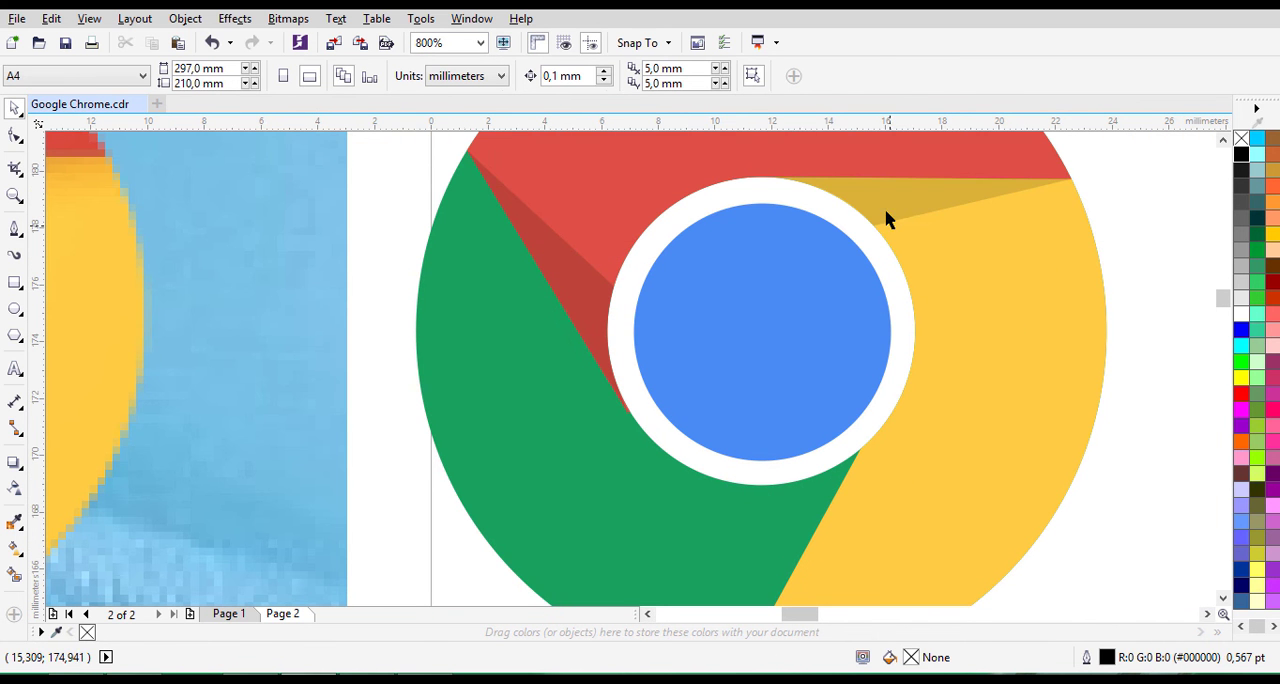
{"action": "left_click", "coordinate": [878, 200]}
{"action": "key", "text": "KP_Add"}
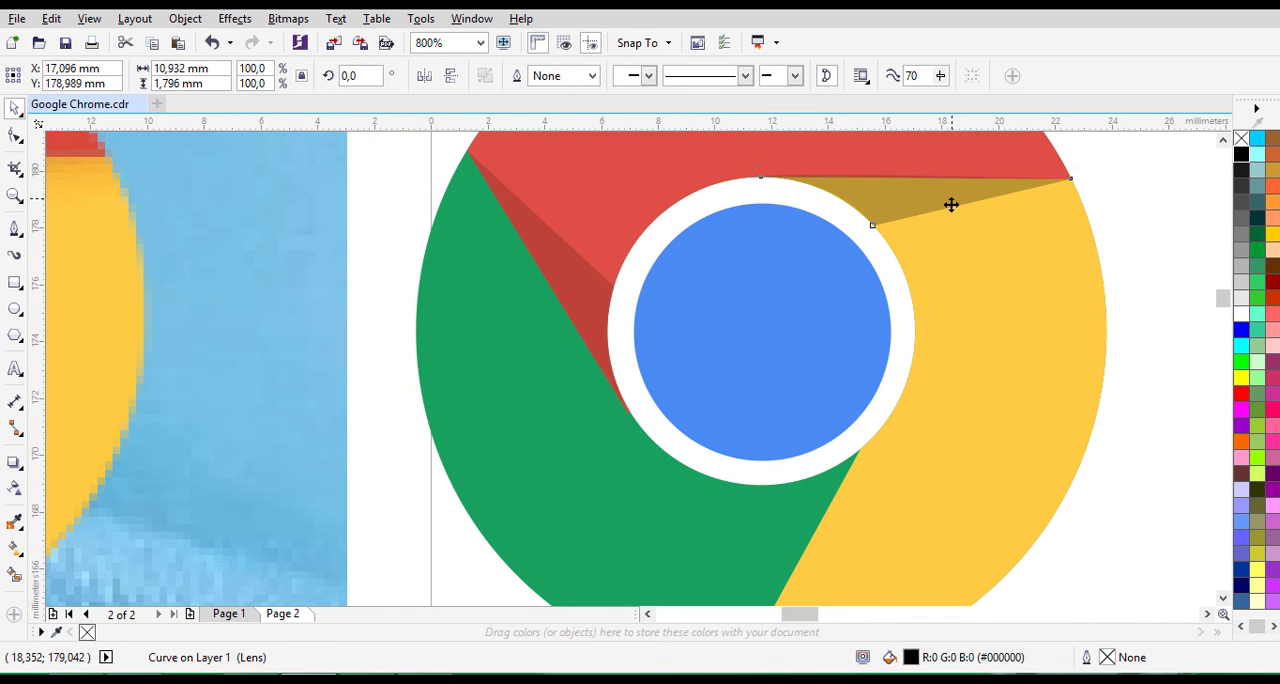
{"action": "left_click_drag", "start_coordinate": [951, 202], "coordinate": [843, 519]}
- Rotate the copied shadow to about 241.5° and nudge it into line with the boundary between the green and yellow segments
{"action": "left_click", "coordinate": [843, 519]}
{"action": "left_click_drag", "start_coordinate": [978, 478], "coordinate": [817, 488]}
{"action": "mouse_move", "coordinate": [832, 423]}
{"action": "left_mouse_down"}
{"action": "mouse_move", "coordinate": [817, 439]}
{"action": "mouse_move", "coordinate": [822, 428]}
{"action": "left_mouse_up"}
{"action": "key", "text": "Left"}
{"action": "key", "text": "Left"}
{"action": "key", "text": "Left"}
{"action": "key", "text": "Left"}
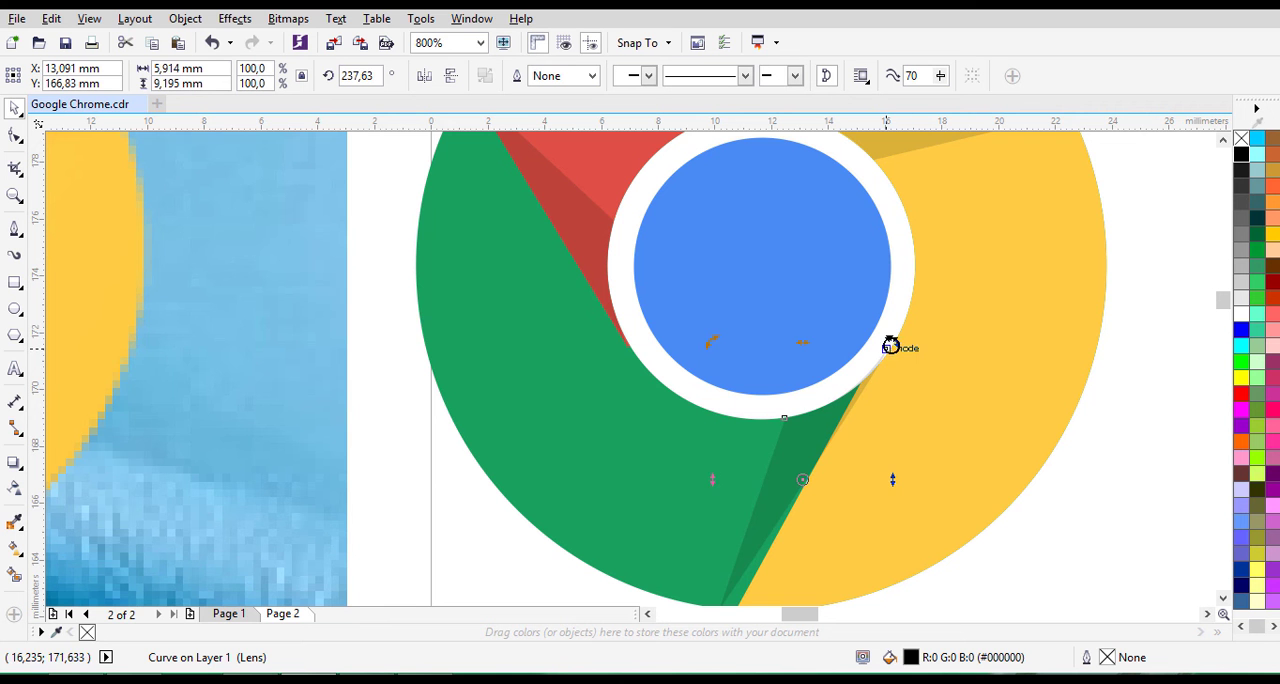
{"action": "left_click_drag", "start_coordinate": [889, 345], "coordinate": [885, 337]}
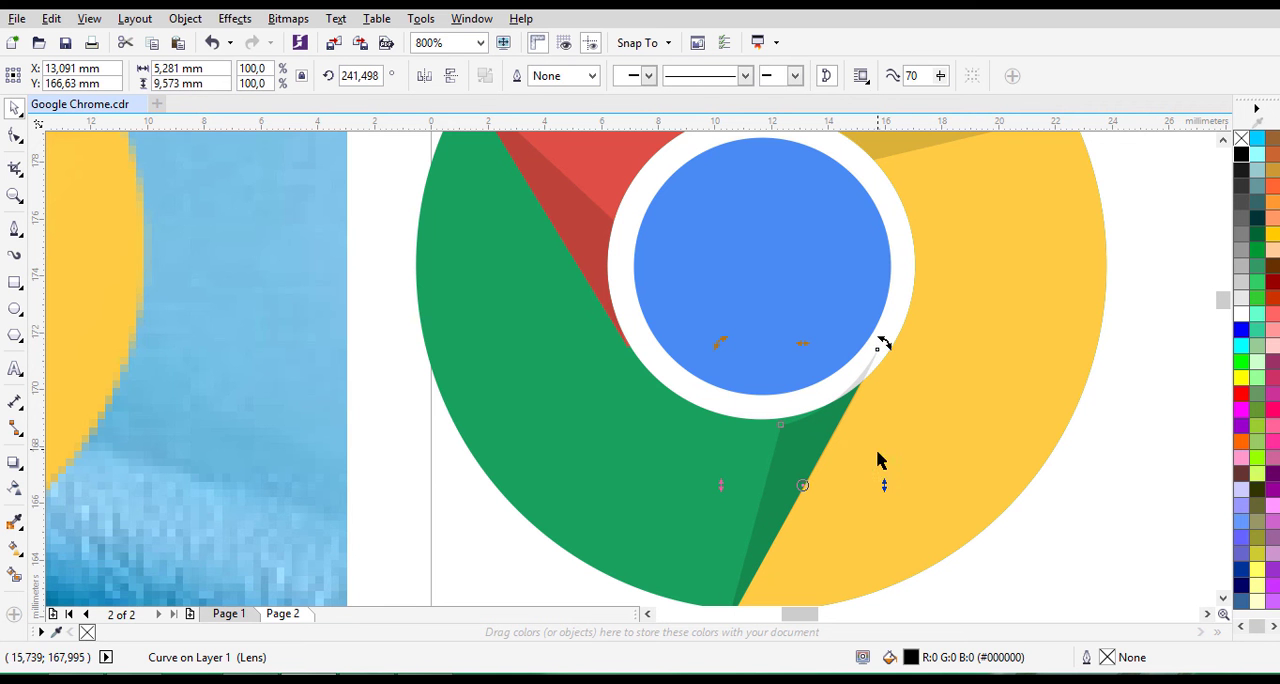
- Move the green shadow's two inner nodes onto the white ring's edge, one of them at the corner with the yellow segment
{"action": "scroll", "coordinate": [878, 460], "scroll_direction": "down", "scroll_amount": 1}
{"action": "scroll", "coordinate": [838, 484], "scroll_direction": "up", "scroll_amount": 1}
{"action": "left_click", "coordinate": [18, 143]}
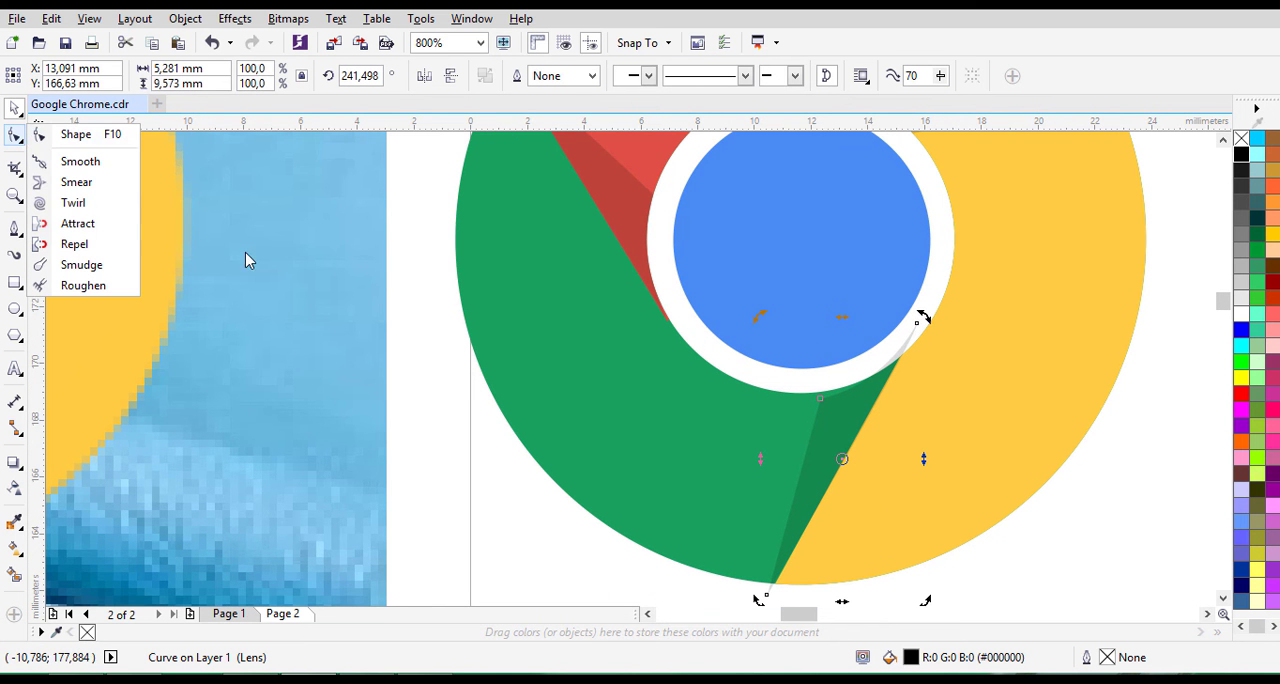
{"action": "left_click", "coordinate": [74, 131]}
{"action": "left_click", "coordinate": [1222, 140]}
{"action": "scroll", "coordinate": [868, 396], "scroll_direction": "up", "scroll_amount": 1}
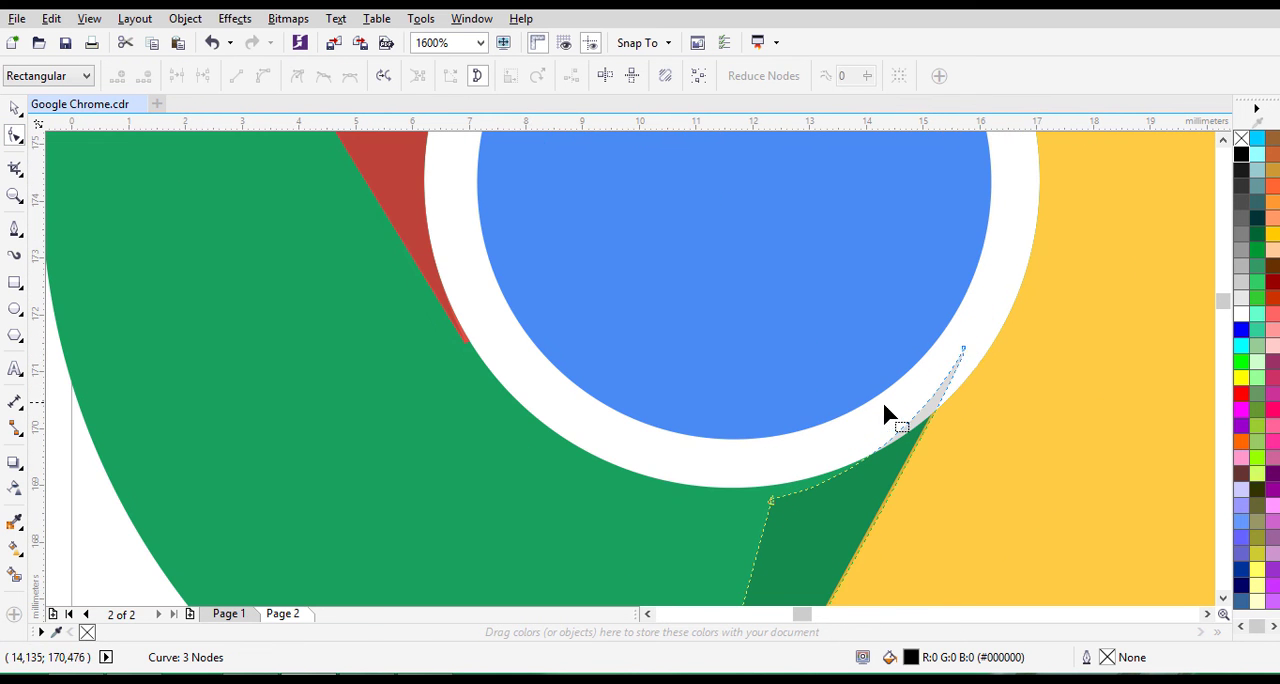
{"action": "left_click_drag", "start_coordinate": [962, 352], "coordinate": [927, 418]}
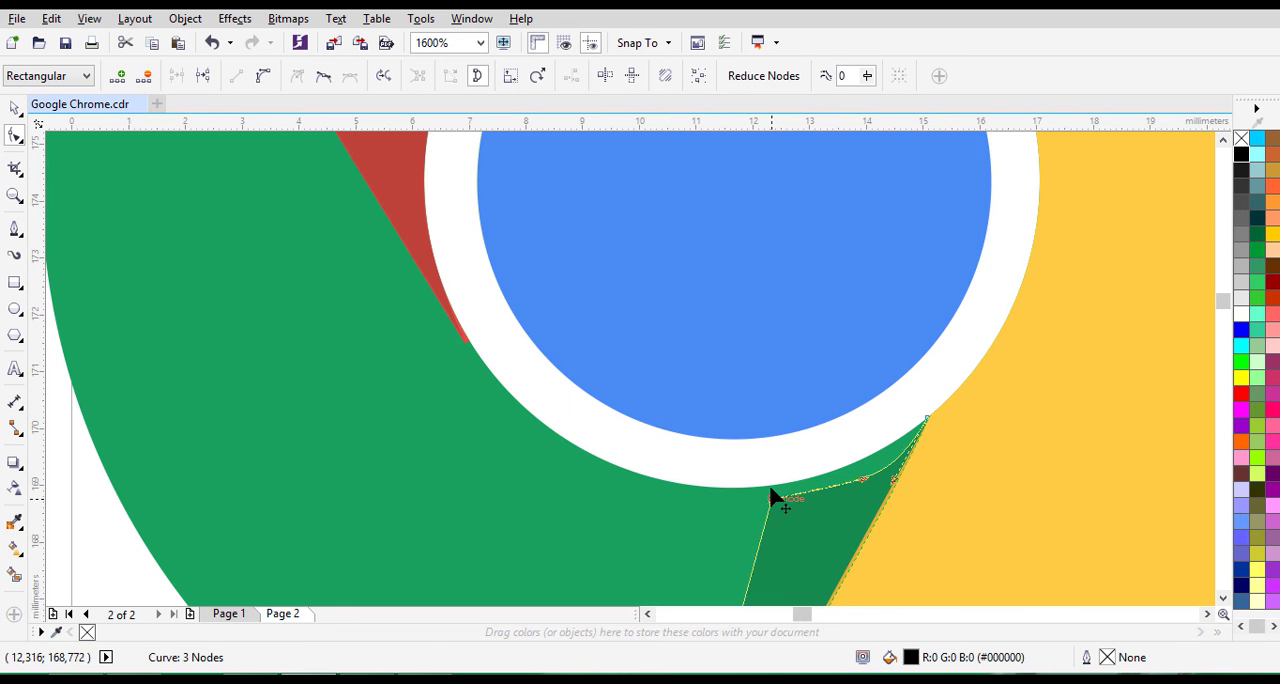
{"action": "scroll", "coordinate": [860, 468], "scroll_direction": "up", "scroll_amount": 1}
{"action": "left_click_drag", "start_coordinate": [870, 484], "coordinate": [876, 493]}
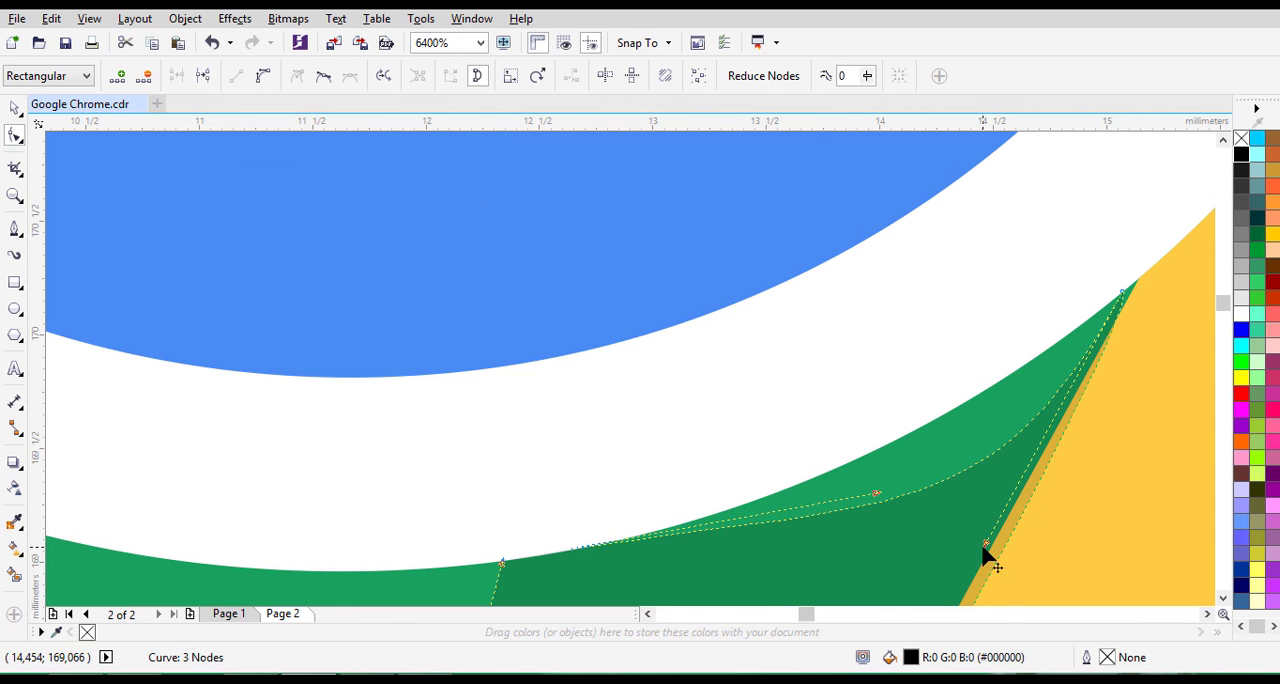
- Adjust the curve handles and corner node of the green shadow's inner edge so it follows the white ring
{"action": "left_click_drag", "start_coordinate": [983, 547], "coordinate": [891, 446]}
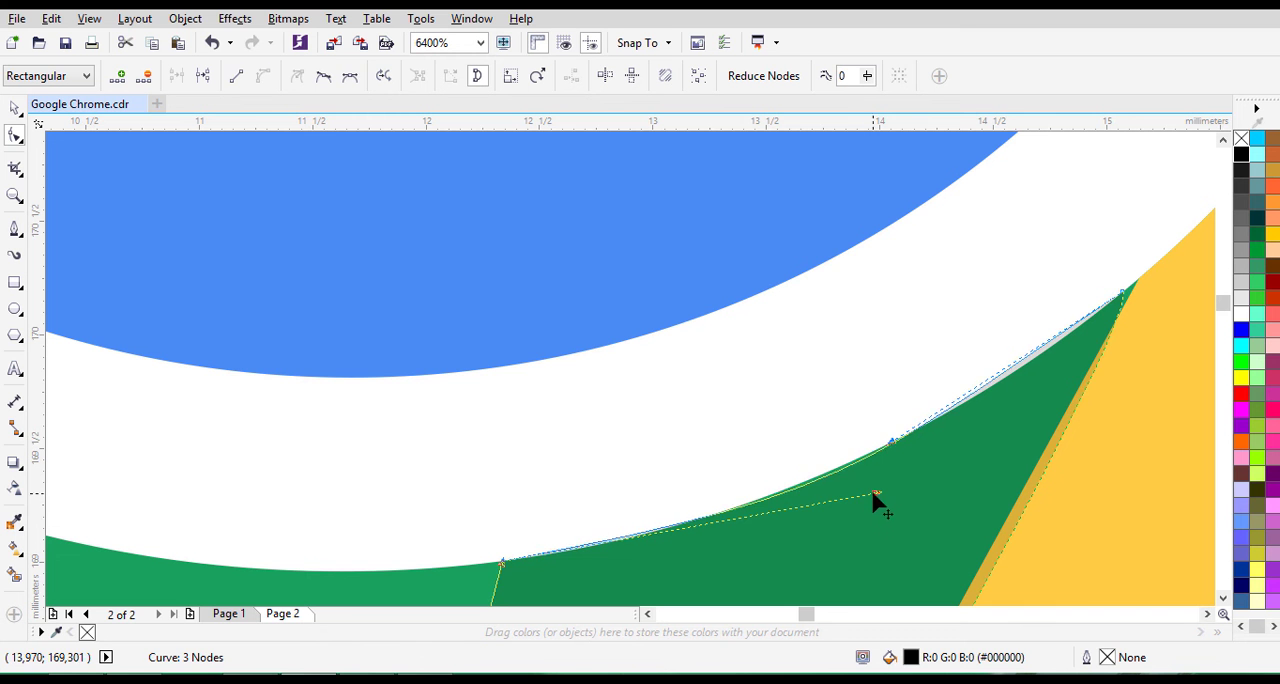
{"action": "left_click_drag", "start_coordinate": [872, 491], "coordinate": [780, 519]}
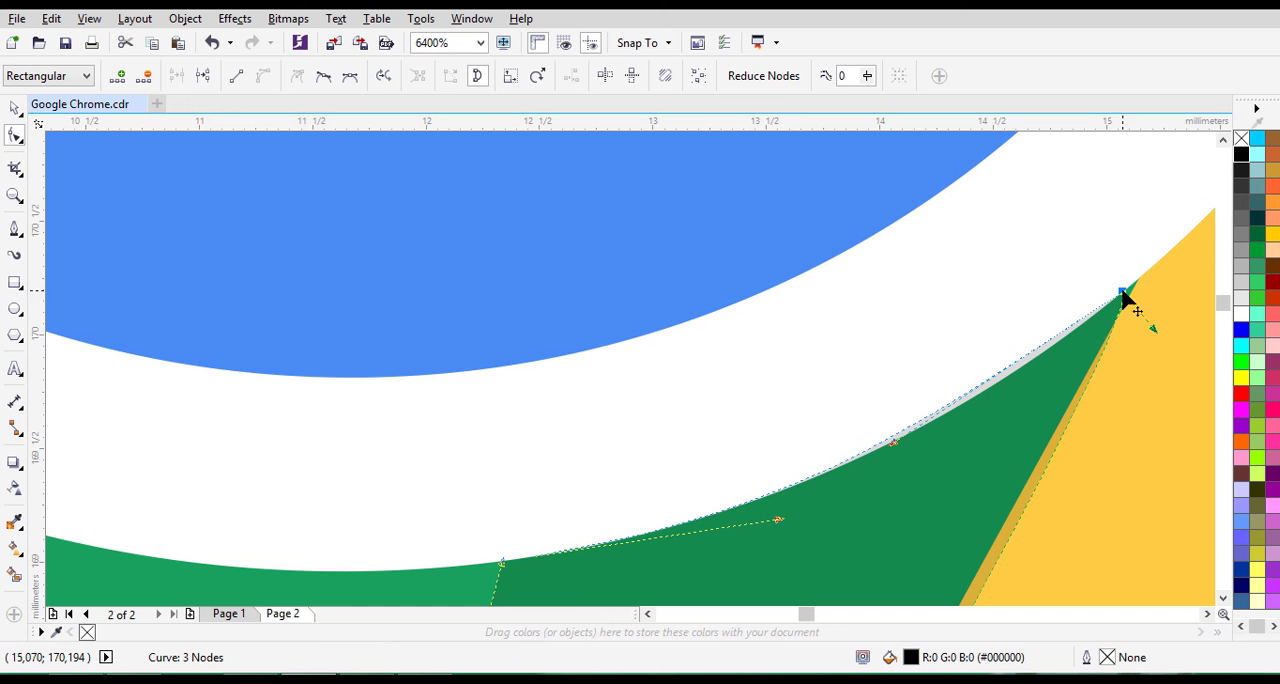
{"action": "left_click_drag", "start_coordinate": [1122, 293], "coordinate": [1120, 325]}
{"action": "scroll", "coordinate": [911, 432], "scroll_direction": "up", "scroll_amount": 2}
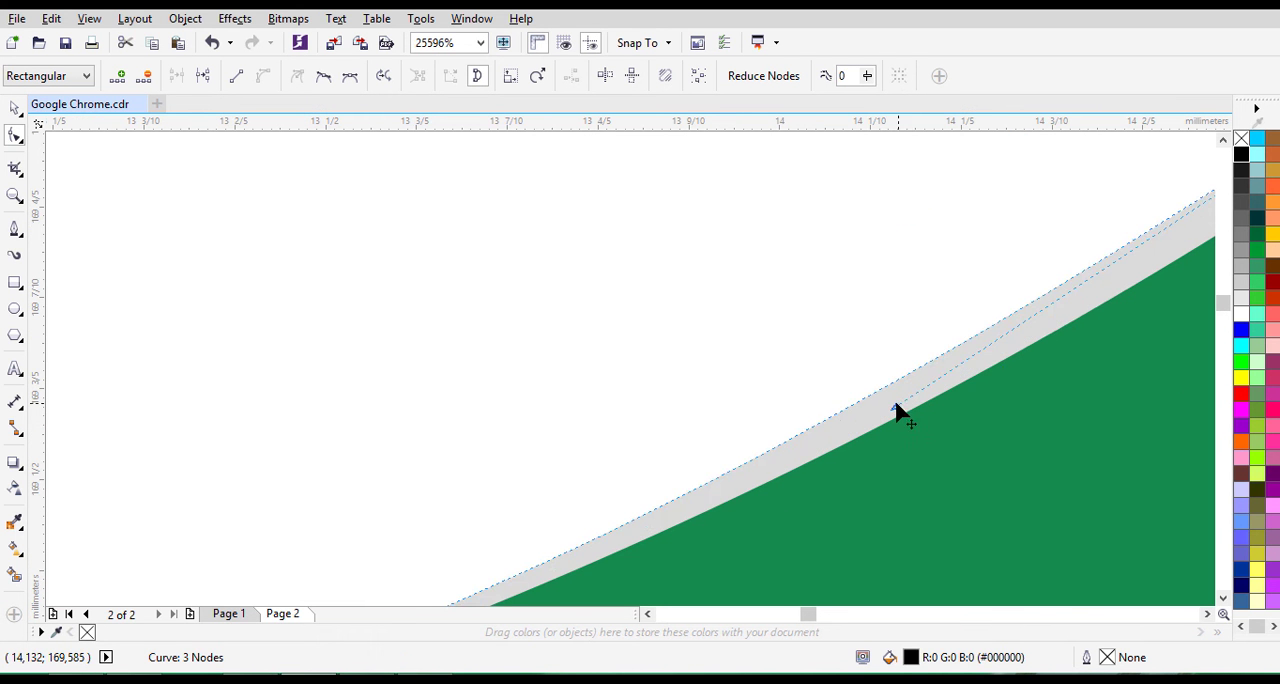
{"action": "left_click_drag", "start_coordinate": [895, 410], "coordinate": [1116, 356]}
{"action": "scroll", "coordinate": [1116, 356], "scroll_direction": "down", "scroll_amount": 1}
{"action": "scroll", "coordinate": [1089, 358], "scroll_direction": "down", "scroll_amount": 1}
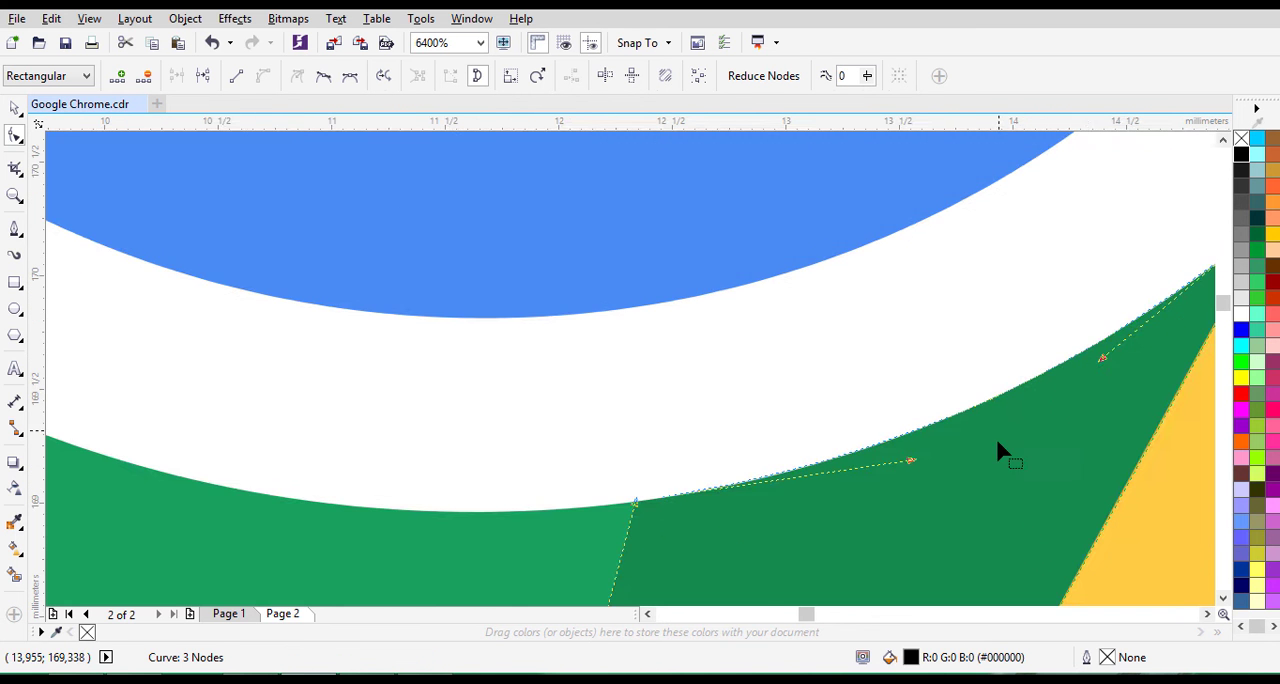
- Move the green shadow's lower node to the green segment's bottom tip and align its side with the yellow edge
{"action": "scroll", "coordinate": [976, 449], "scroll_direction": "down", "scroll_amount": 1}
{"action": "left_click", "coordinate": [1222, 598]}
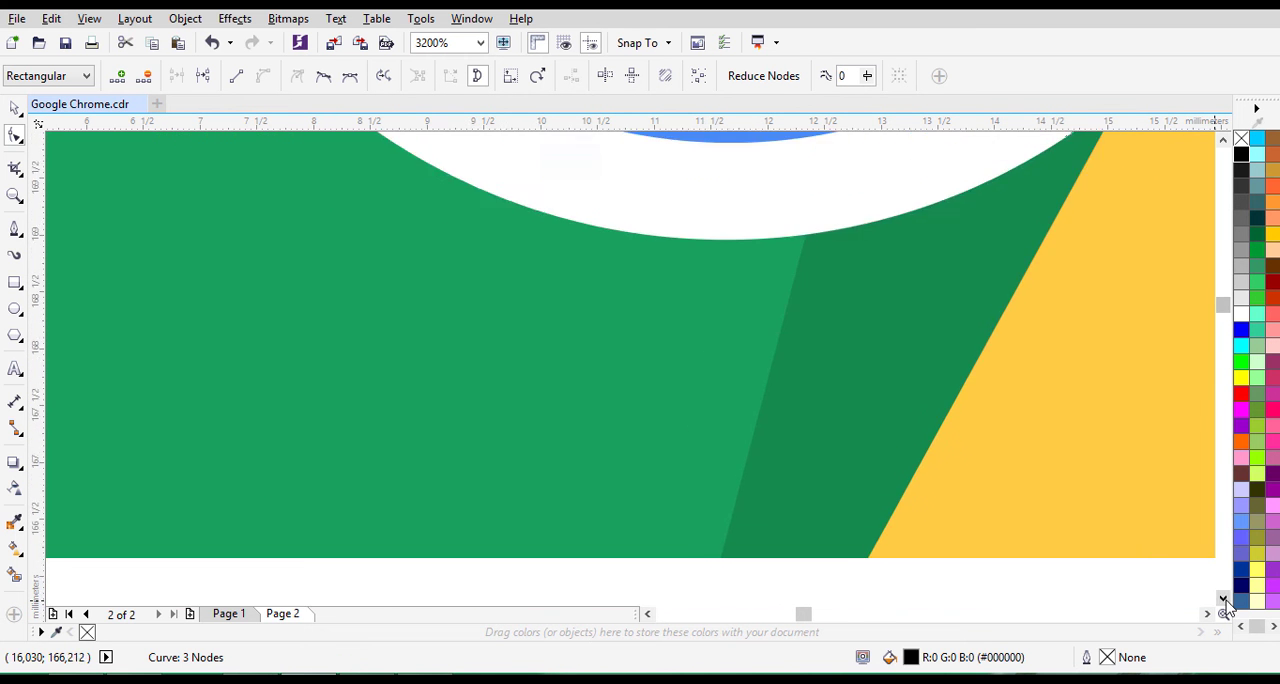
{"action": "left_click", "coordinate": [1222, 598]}
{"action": "left_click", "coordinate": [1222, 598]}
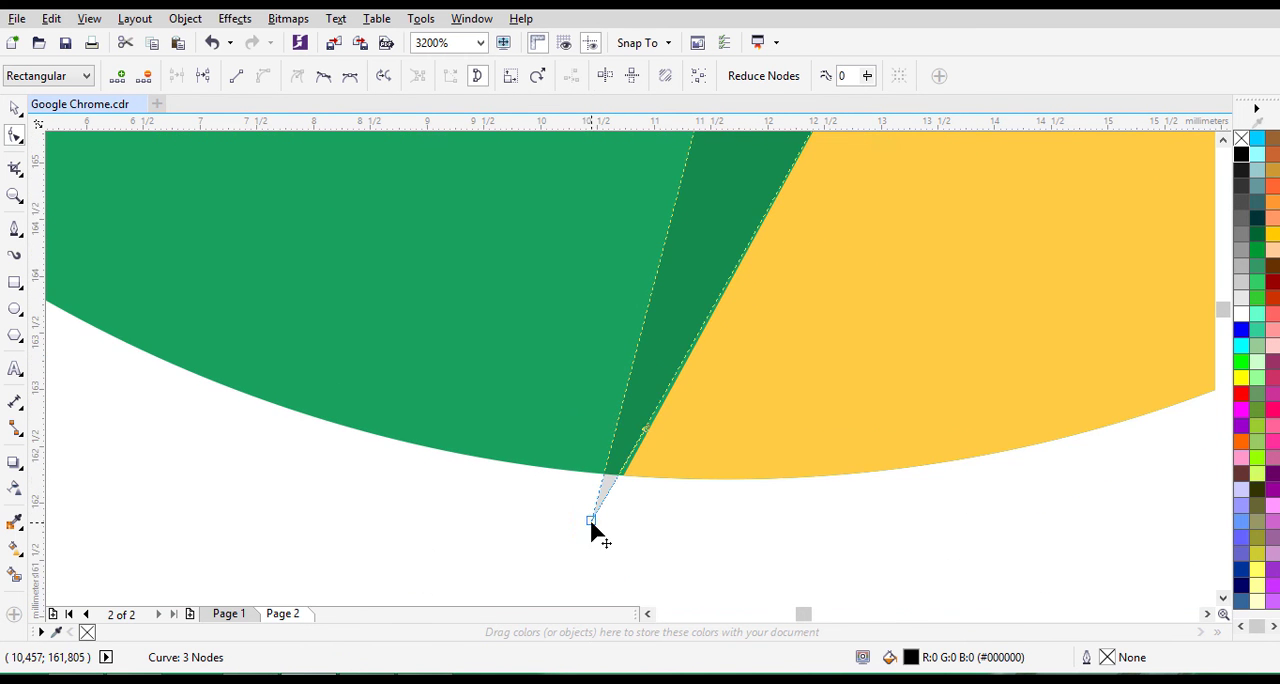
{"action": "scroll", "coordinate": [589, 519], "scroll_direction": "up", "scroll_amount": 1}
{"action": "left_click_drag", "start_coordinate": [587, 518], "coordinate": [655, 427]}
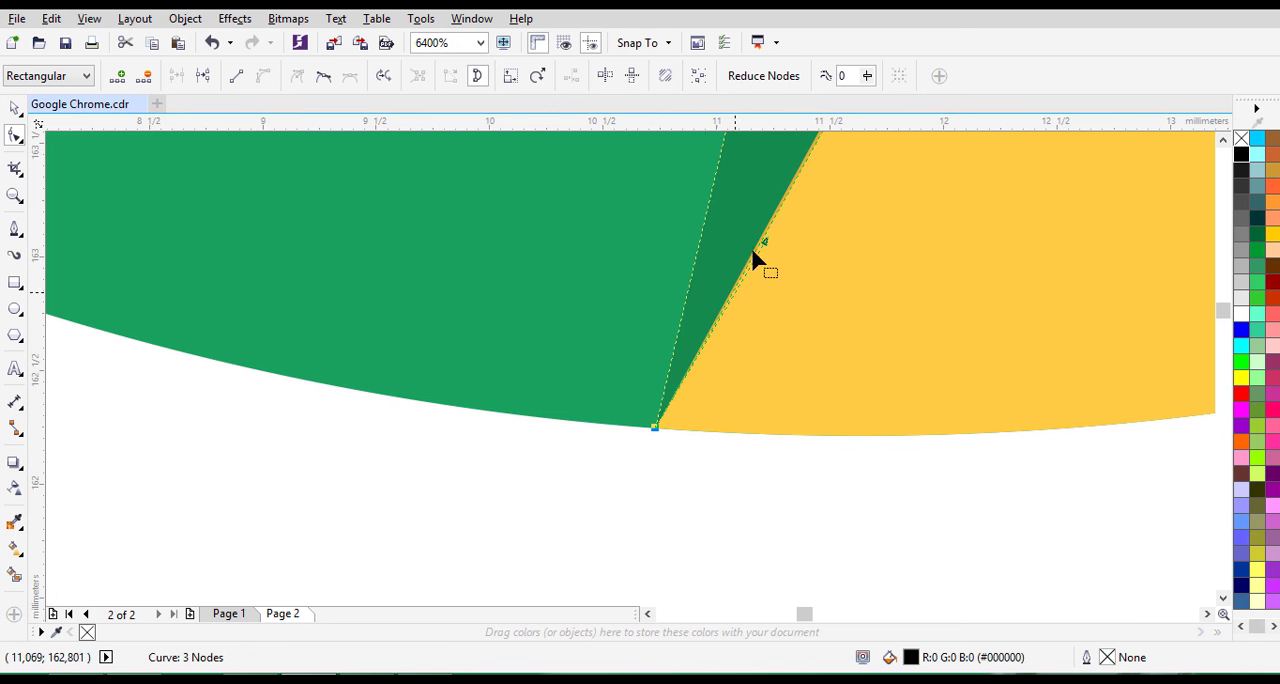
{"action": "scroll", "coordinate": [760, 248], "scroll_direction": "up", "scroll_amount": 2}
{"action": "mouse_move", "coordinate": [783, 240]}
{"action": "left_mouse_down"}
{"action": "mouse_move", "coordinate": [758, 220]}
{"action": "mouse_move", "coordinate": [766, 250]}
{"action": "left_mouse_up"}
{"action": "scroll", "coordinate": [768, 258], "scroll_direction": "down", "scroll_amount": 2}
{"action": "scroll", "coordinate": [770, 270], "scroll_direction": "down", "scroll_amount": 2}
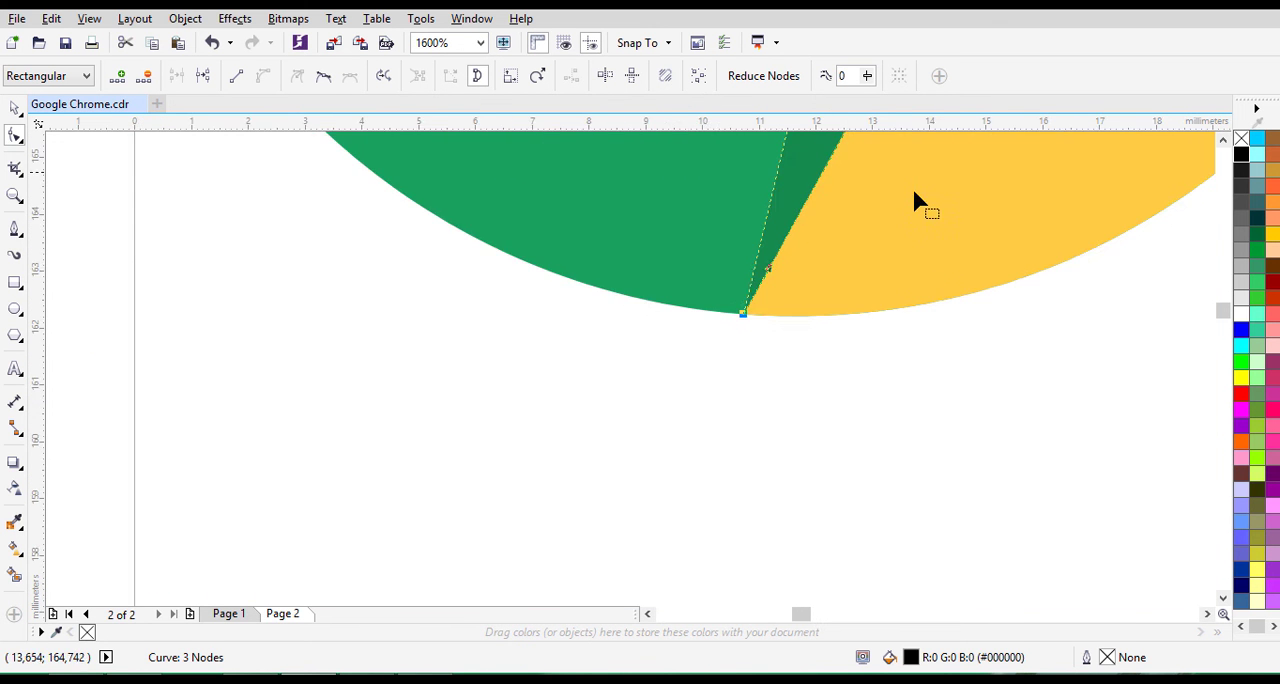
- Select all seven shapes of the redrawn logo and group them
{"action": "scroll", "coordinate": [914, 194], "scroll_direction": "down", "scroll_amount": 2}
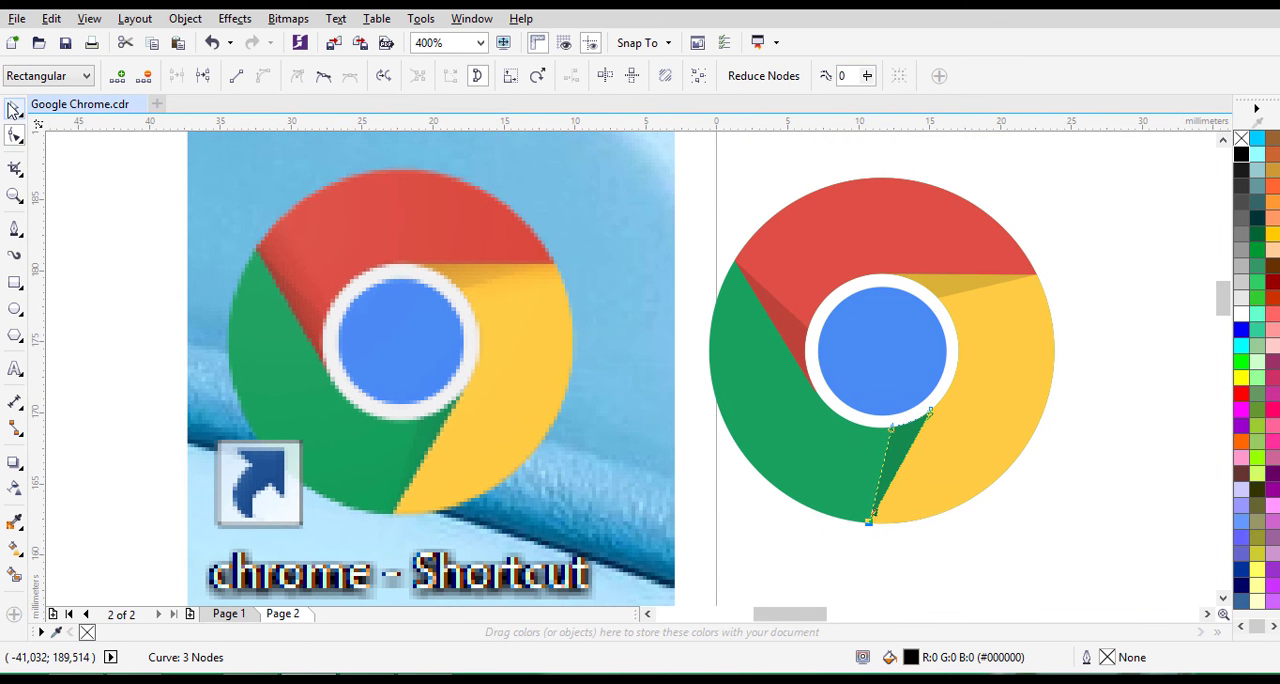
{"action": "left_click", "coordinate": [14, 110]}
{"action": "left_click", "coordinate": [1140, 546]}
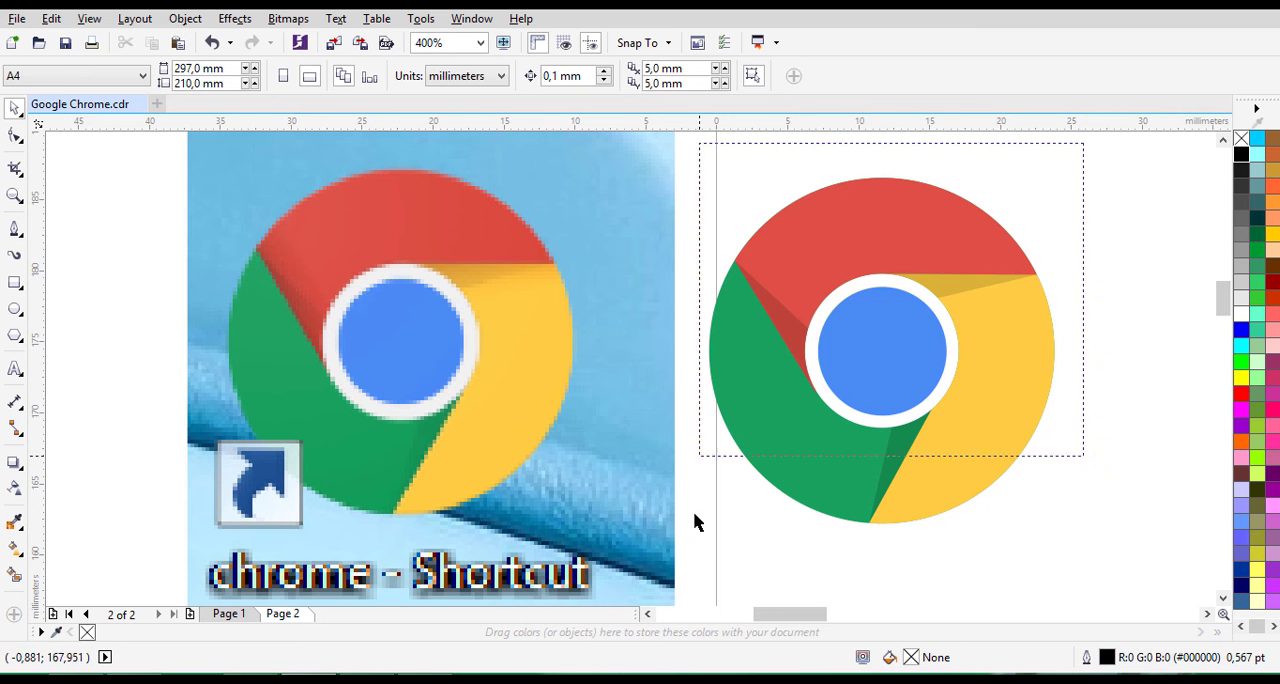
{"action": "left_click_drag", "start_coordinate": [697, 522], "coordinate": [727, 588]}
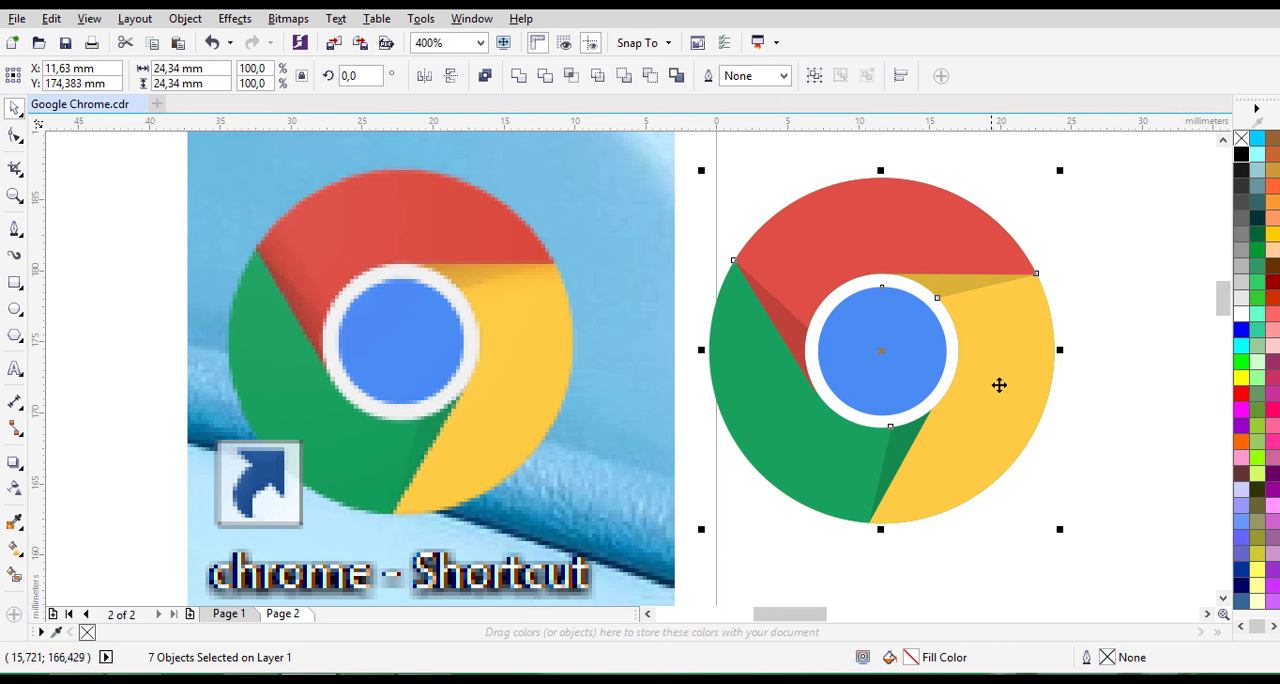
{"action": "key", "text": "ctrl+g"}
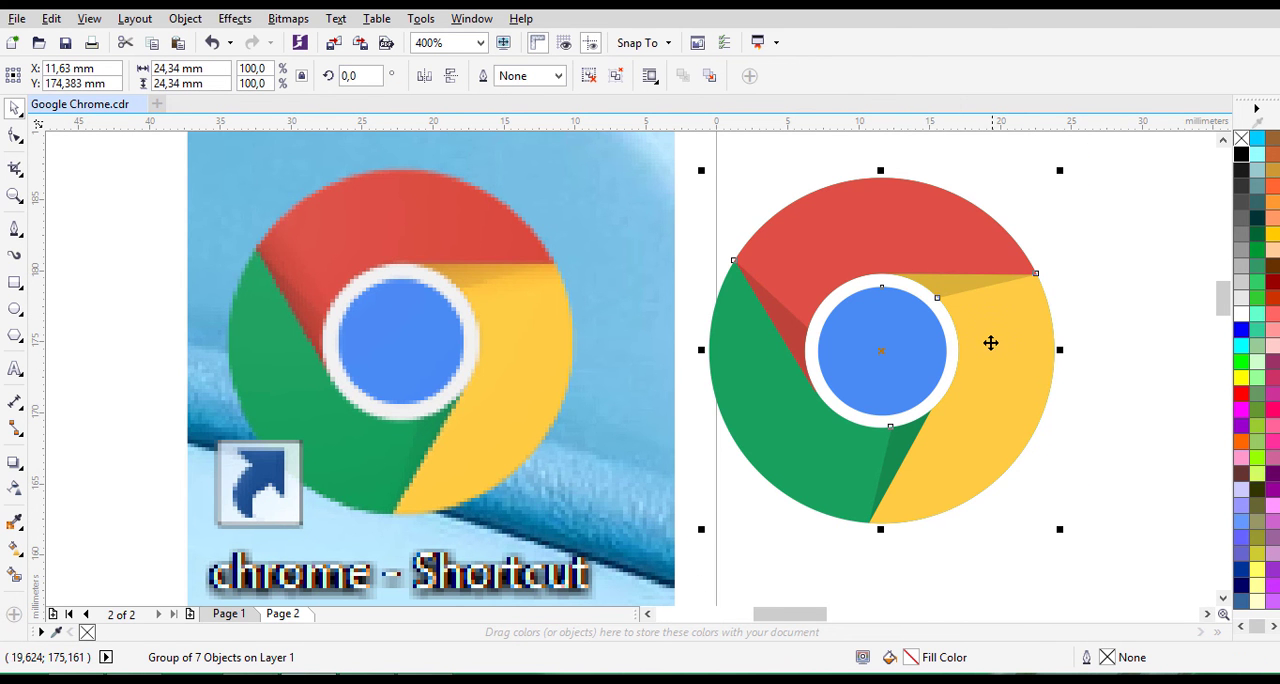
- Enlarge the logo group to about 39.8 mm wide and position it inside the page near its upper-left corner
{"action": "scroll", "coordinate": [1083, 381], "scroll_direction": "down", "scroll_amount": 2}
{"action": "left_click_drag", "start_coordinate": [1106, 432], "coordinate": [1160, 487]}
{"action": "left_click", "coordinate": [1207, 614]}
{"action": "mouse_move", "coordinate": [757, 421]}
{"action": "left_mouse_down"}
{"action": "mouse_move", "coordinate": [817, 448]}
{"action": "mouse_move", "coordinate": [893, 424]}
{"action": "left_mouse_up"}
{"action": "left_click", "coordinate": [1058, 394]}
{"action": "left_click_drag", "start_coordinate": [761, 316], "coordinate": [954, 486]}
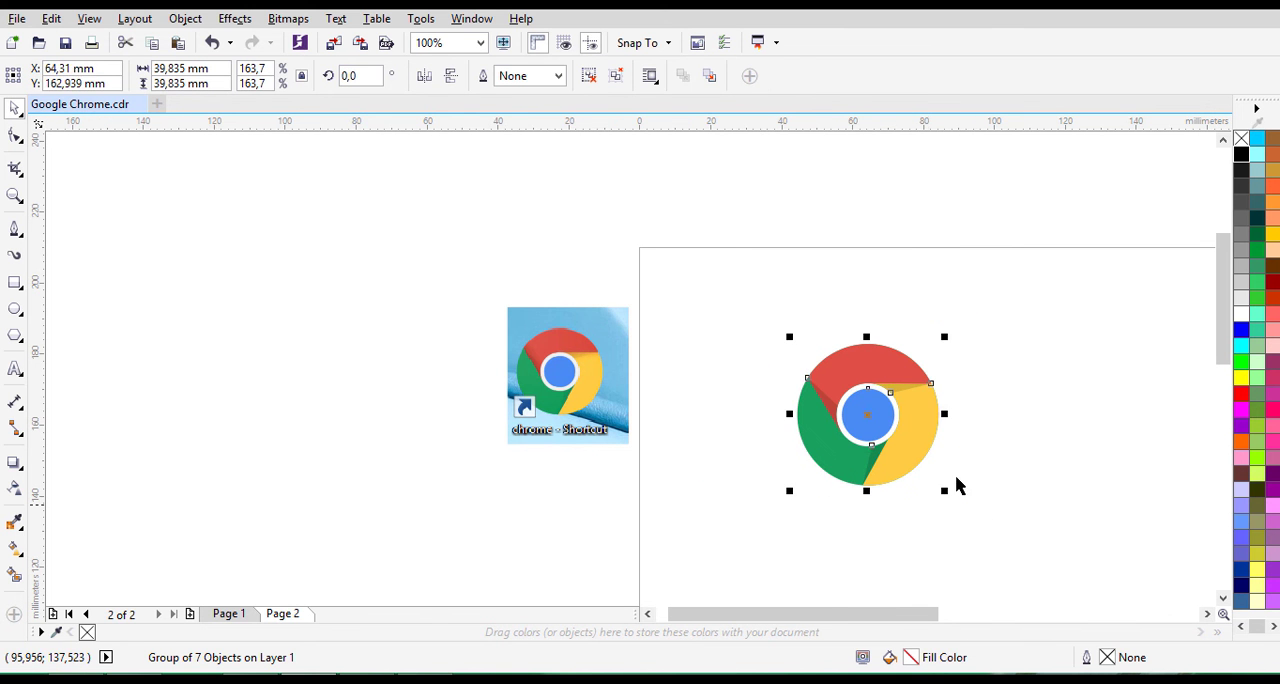
{"action": "left_click_drag", "start_coordinate": [916, 424], "coordinate": [893, 406]}
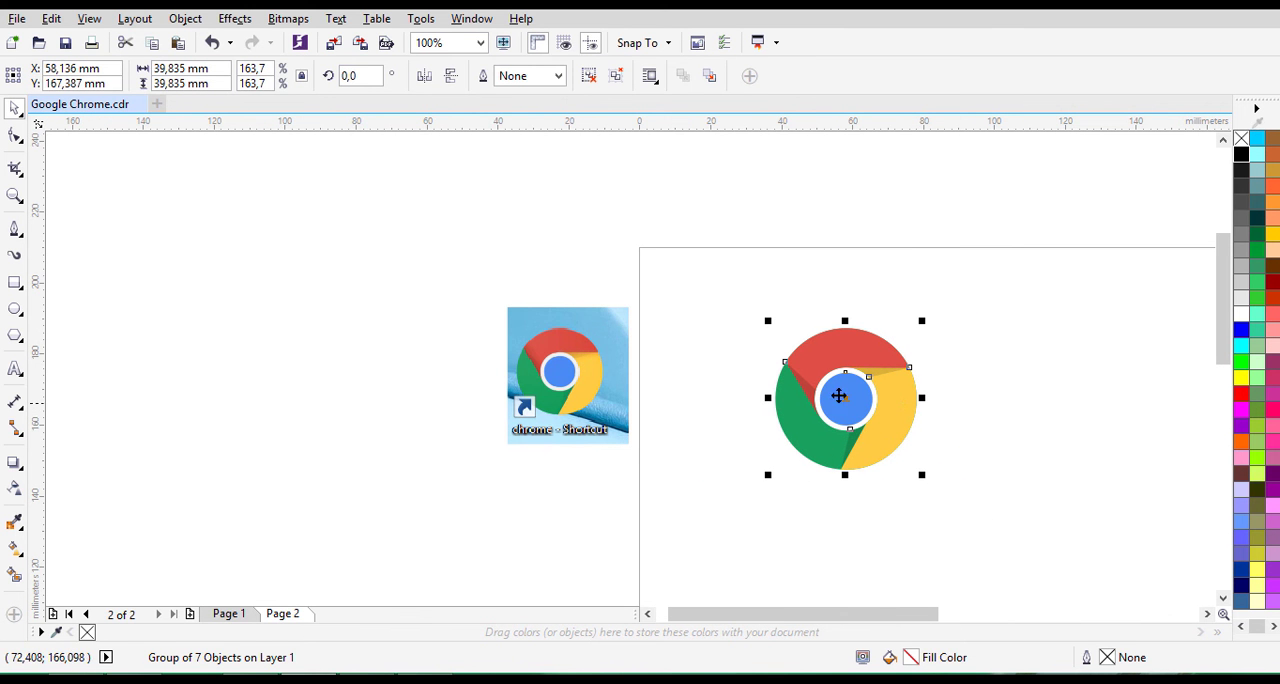
- Delete the reference image and zoom in on the finished logo with nothing selected
{"action": "left_click", "coordinate": [566, 370]}
{"action": "key", "text": "Delete"}
{"action": "left_click", "coordinate": [826, 386]}
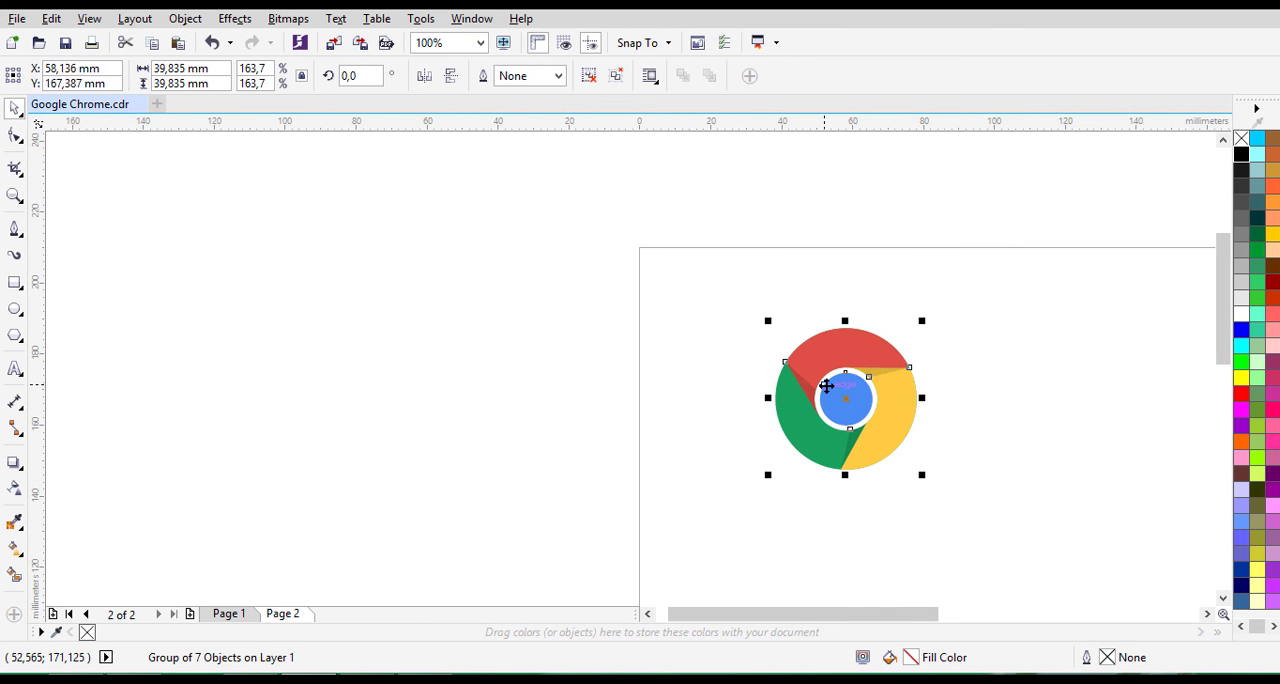
{"action": "key", "text": "shift+F2"}
{"action": "left_click", "coordinate": [954, 325]}
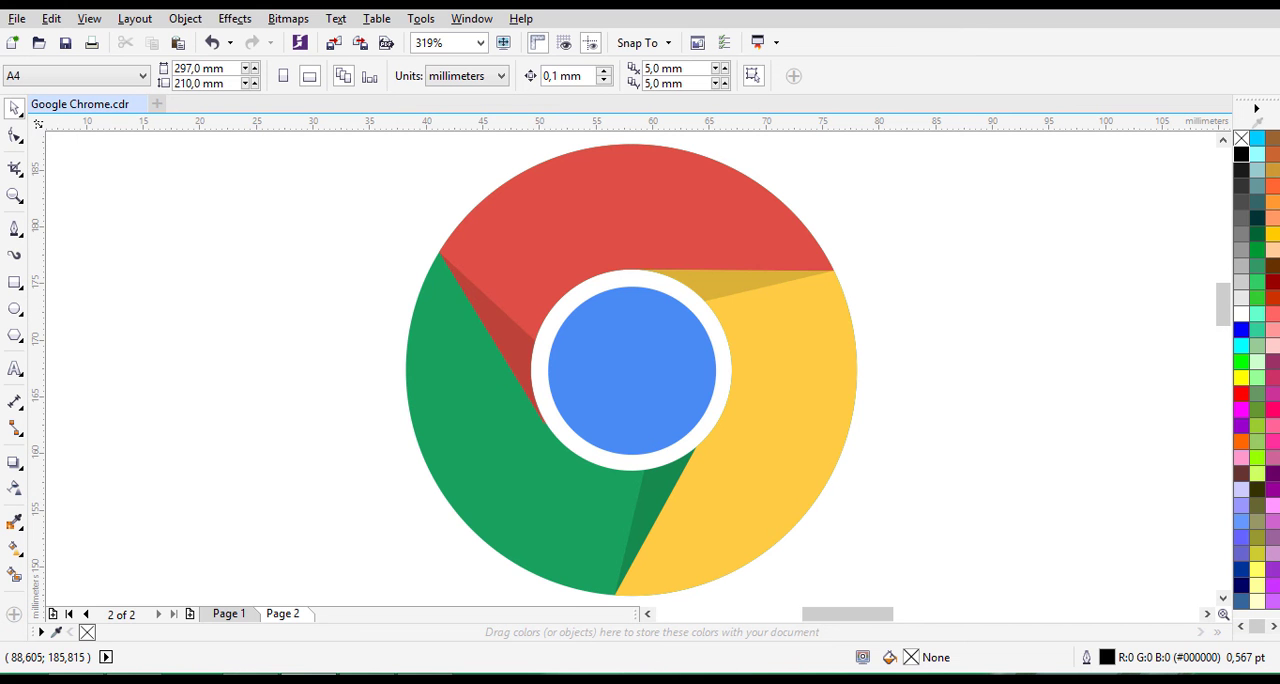